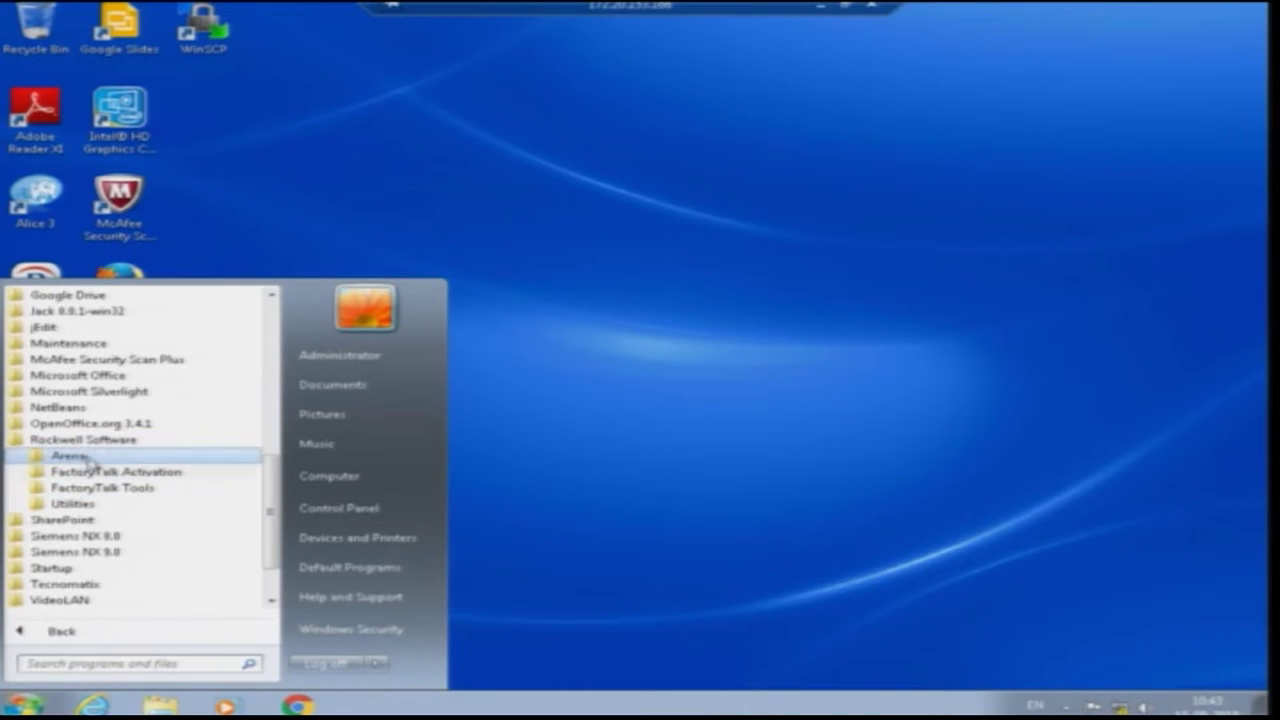
Step: Launch Arena from the Rockwell Software program group
click(88, 456)
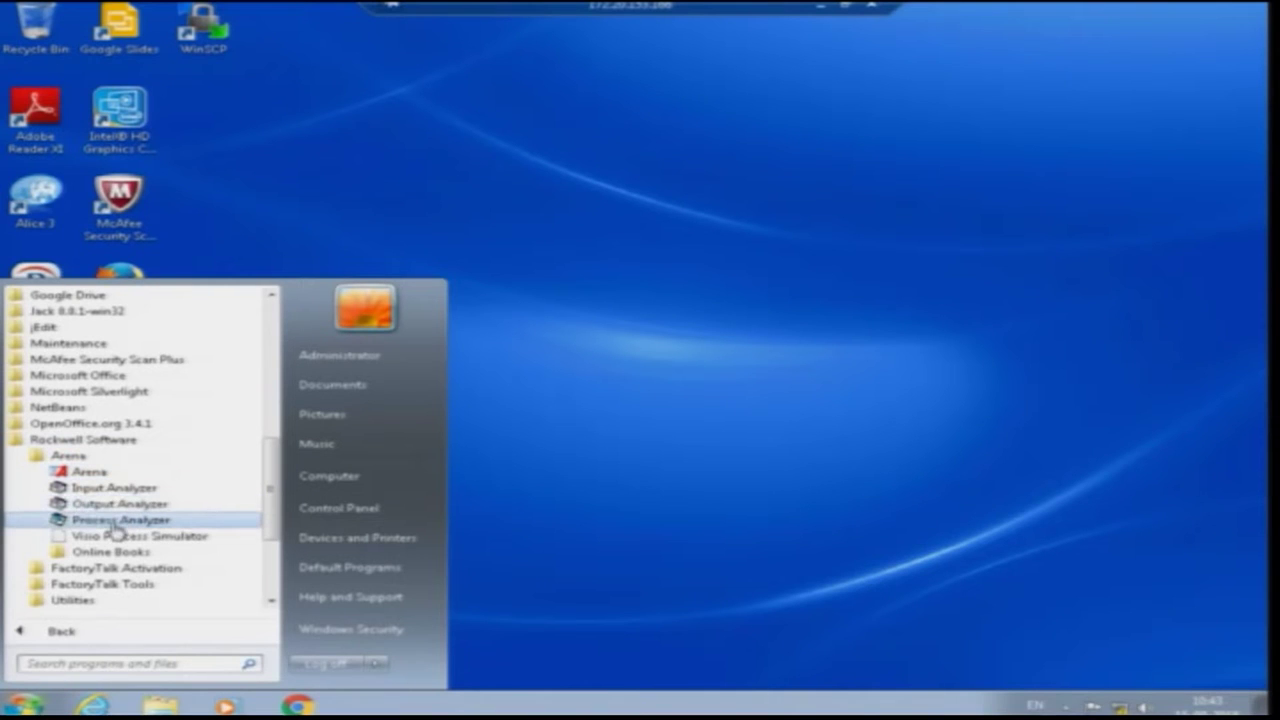
click(95, 475)
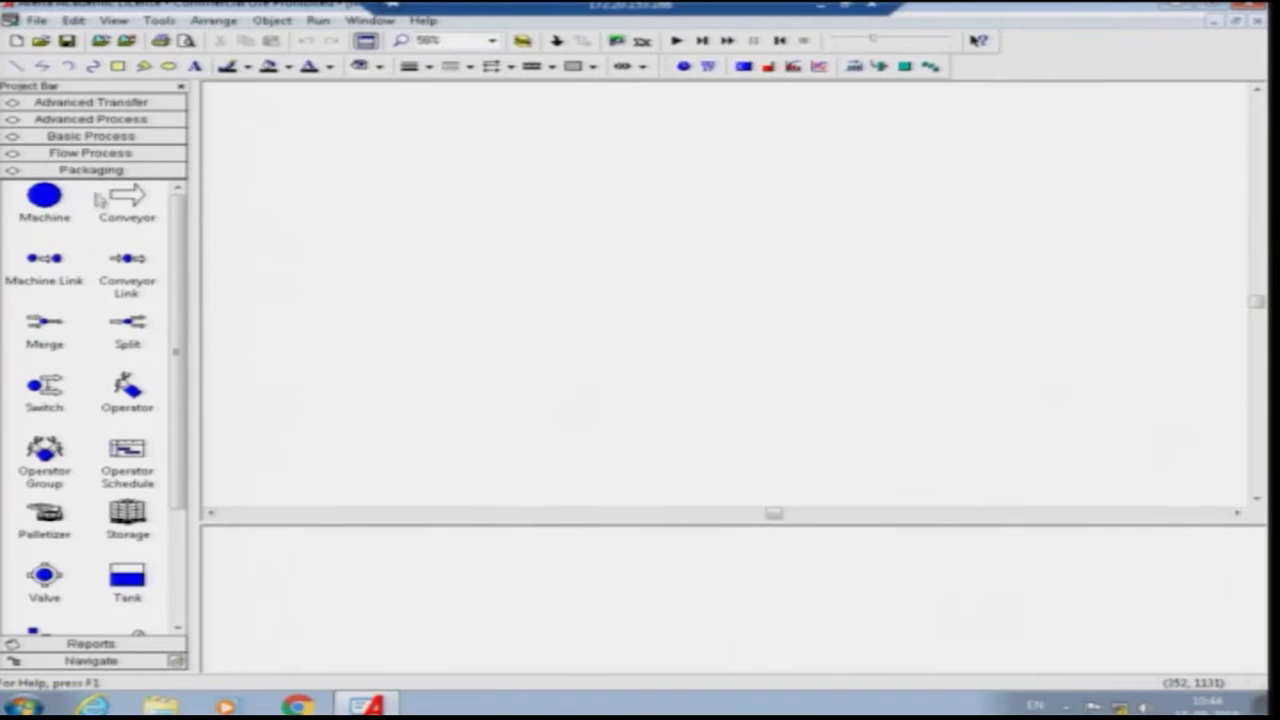
Step: Examine the modules in the Basic Process, Advanced Process, Advanced Transfer, Flow Process and Packaging templates, and the available reports
click(124, 136)
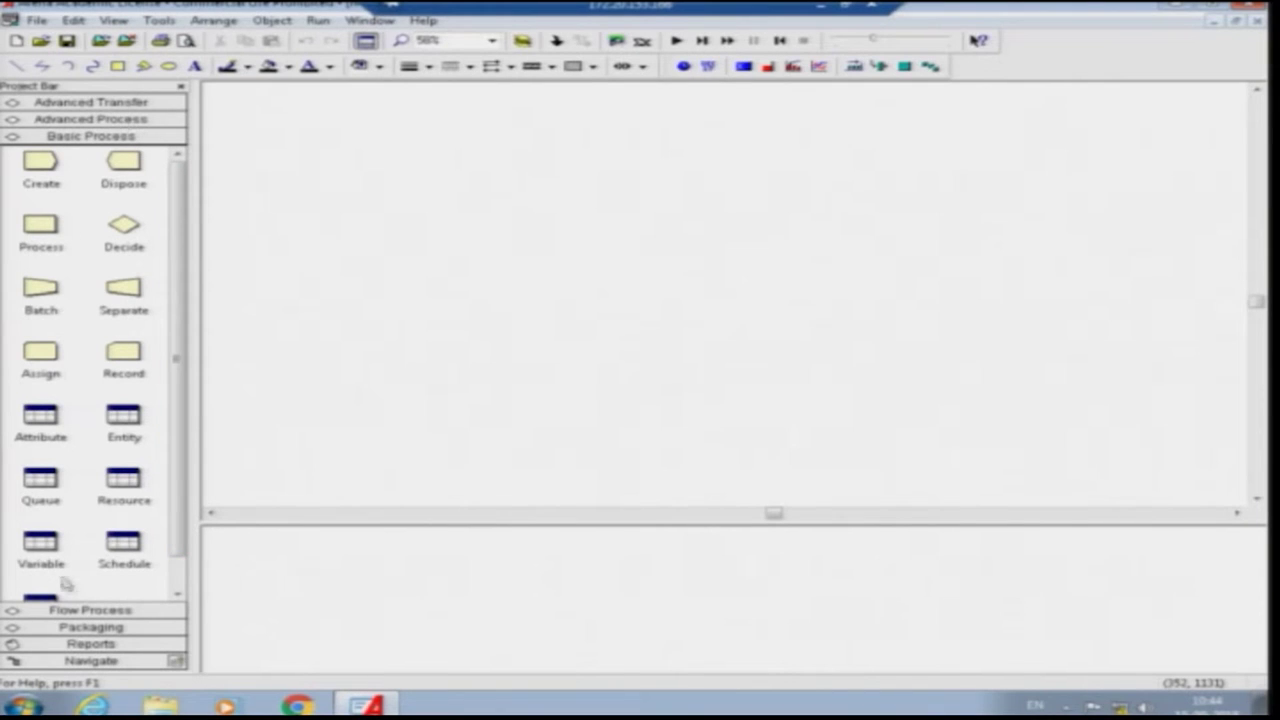
click(128, 120)
click(175, 250)
click(175, 250)
click(130, 105)
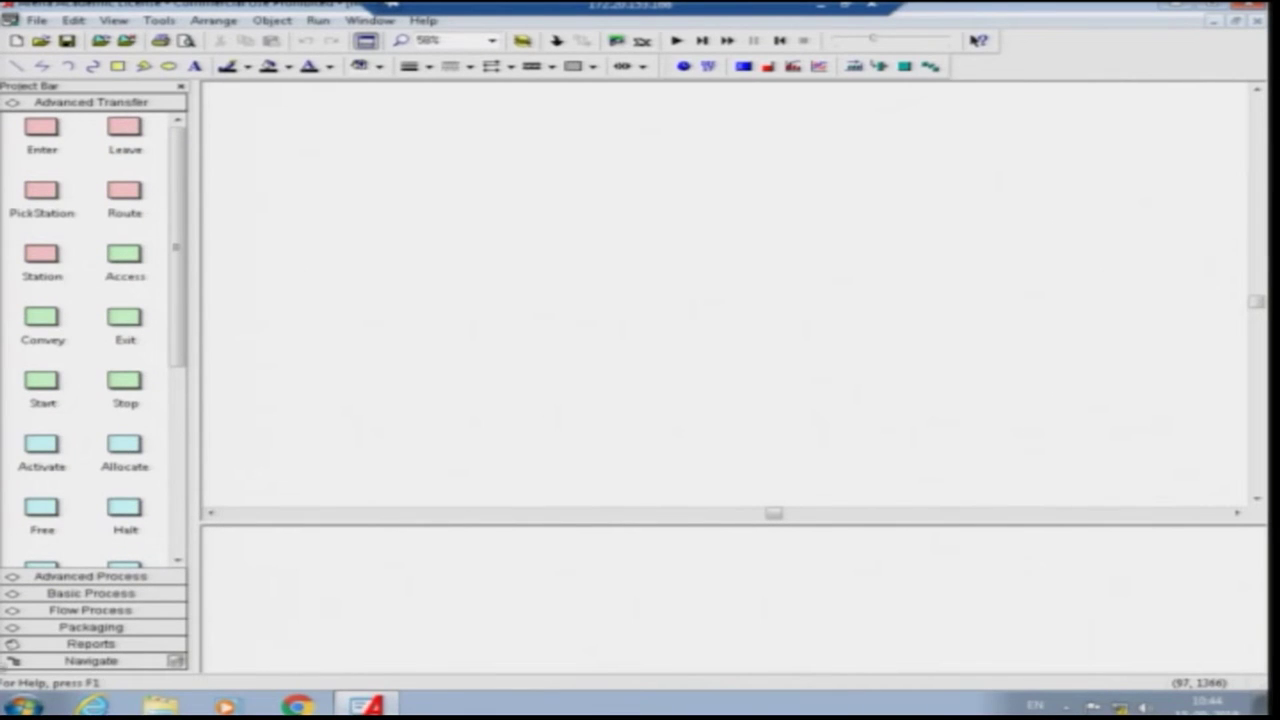
click(72, 611)
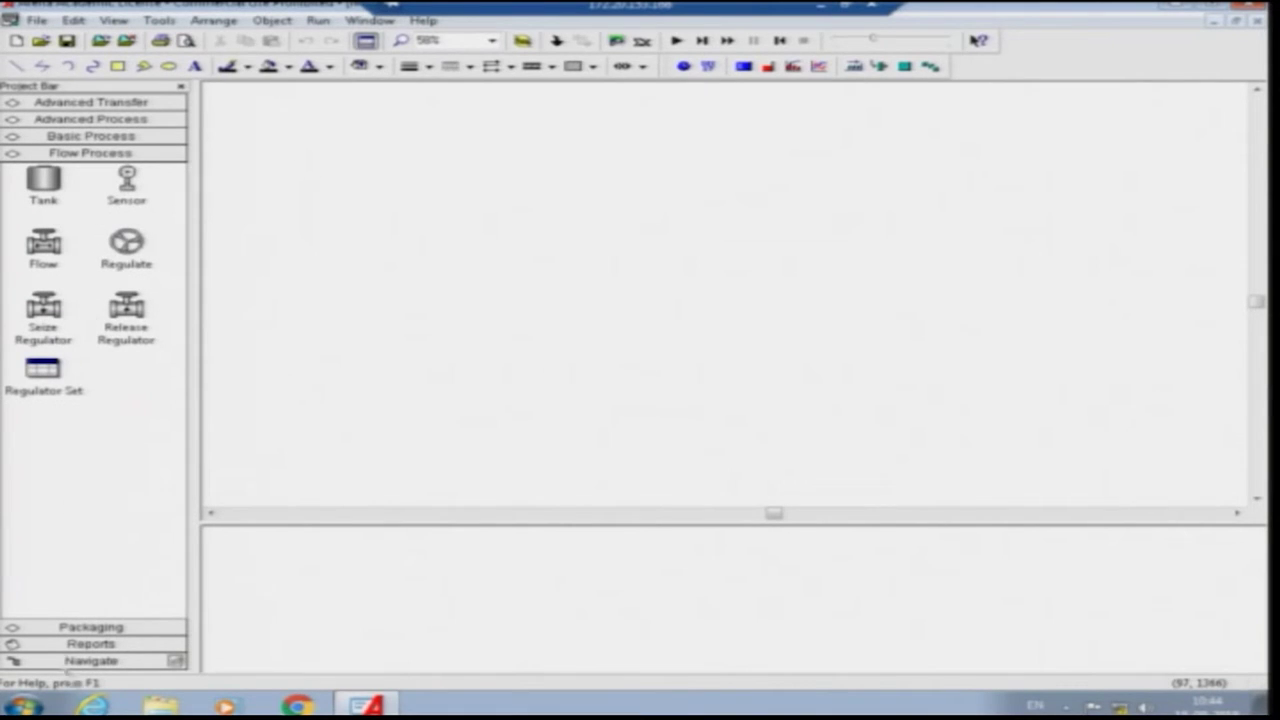
click(92, 627)
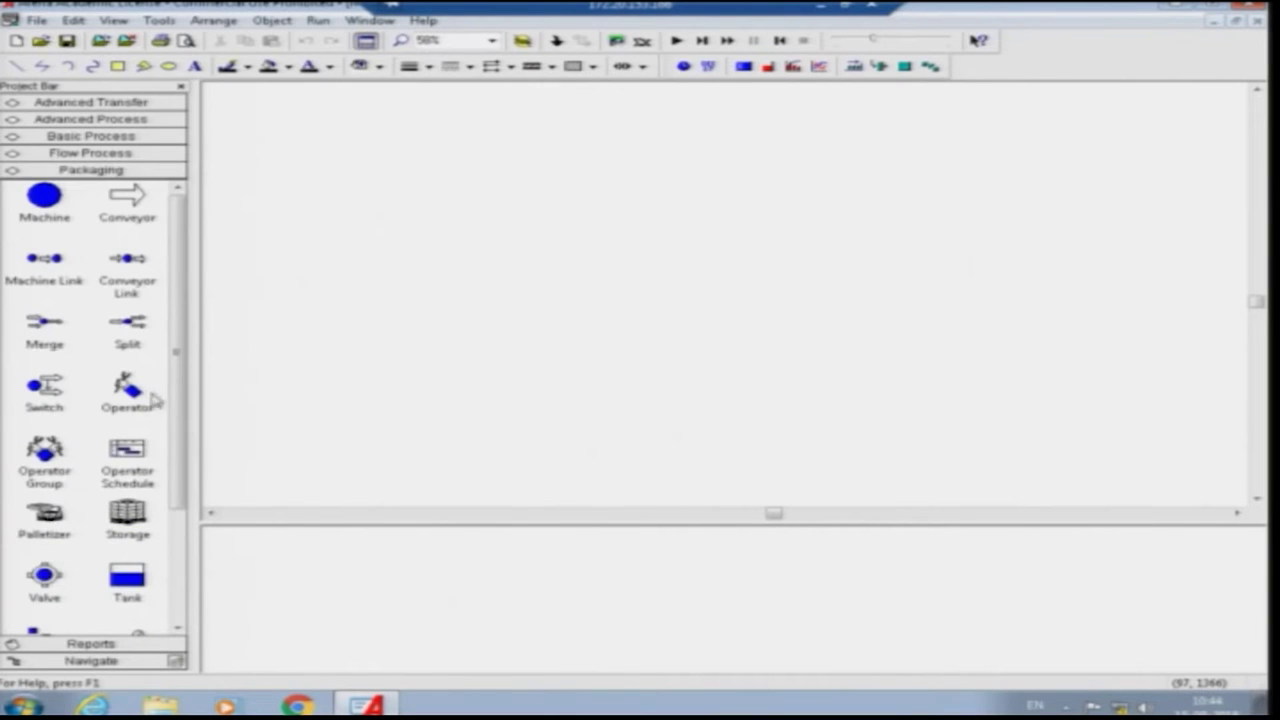
scroll(153, 400, down, 3)
click(40, 643)
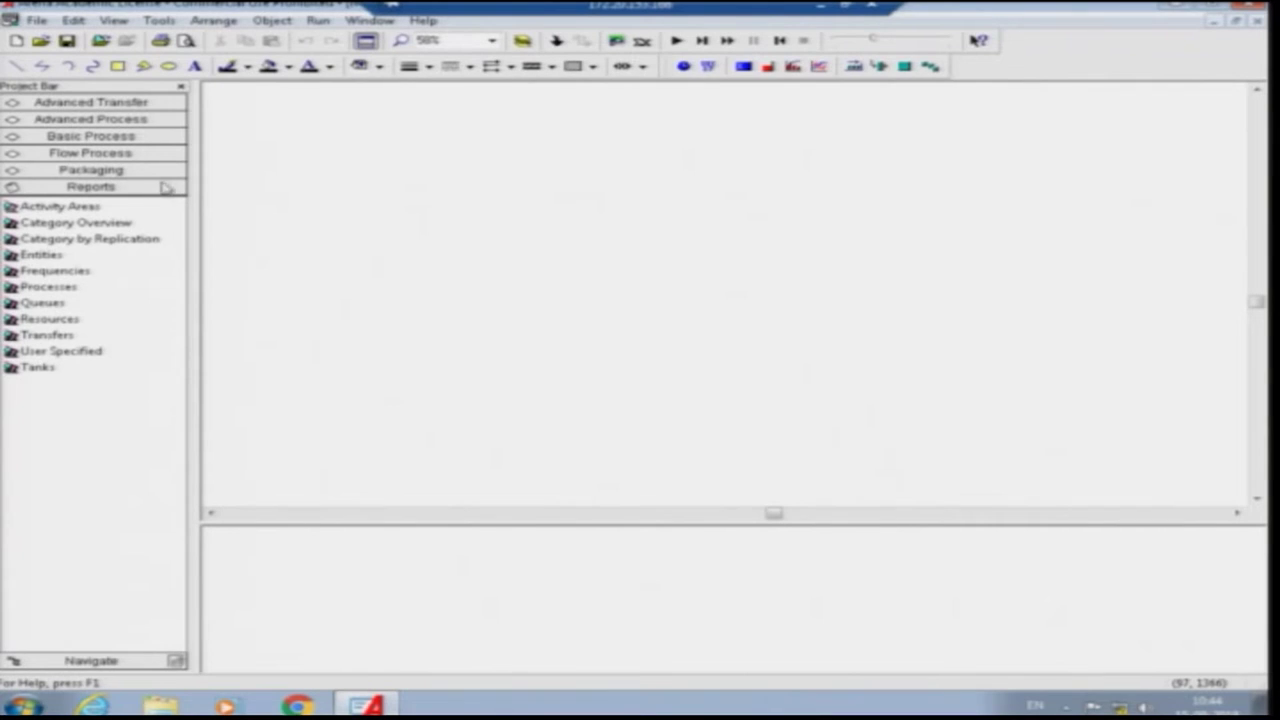
Step: Show the Basic Process modules and set the model window's zoom to 100%
click(158, 136)
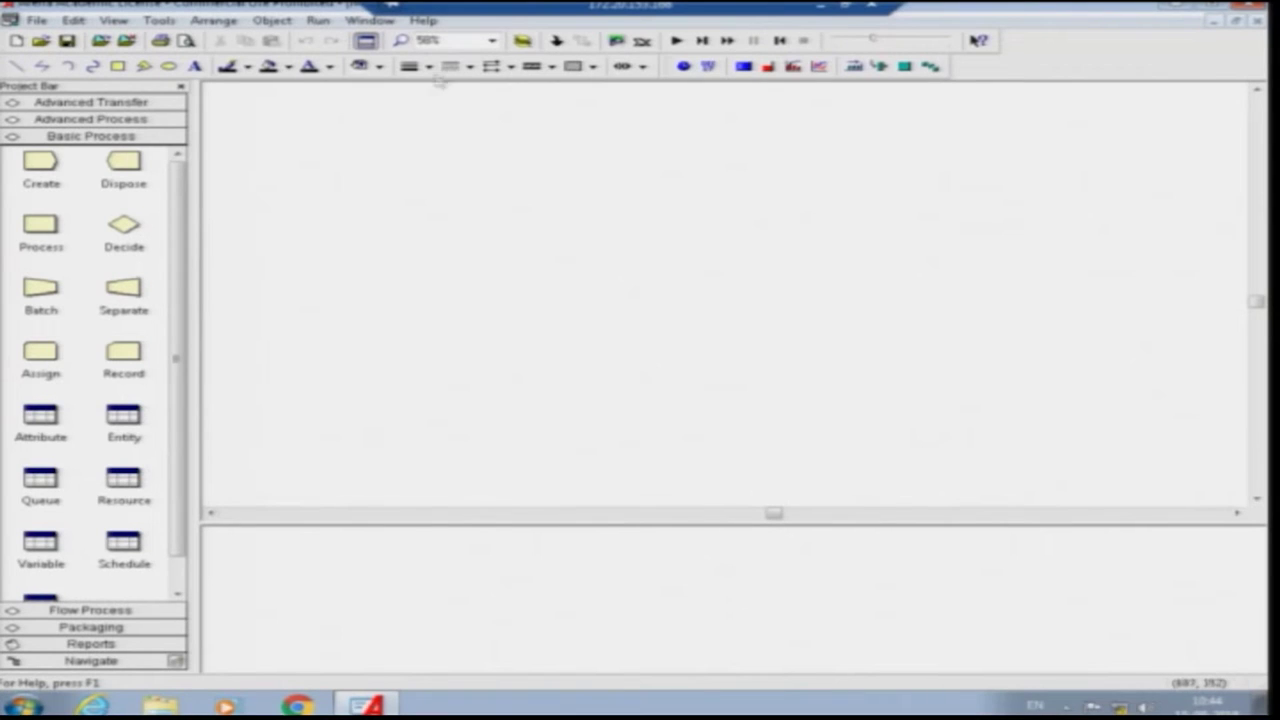
click(491, 41)
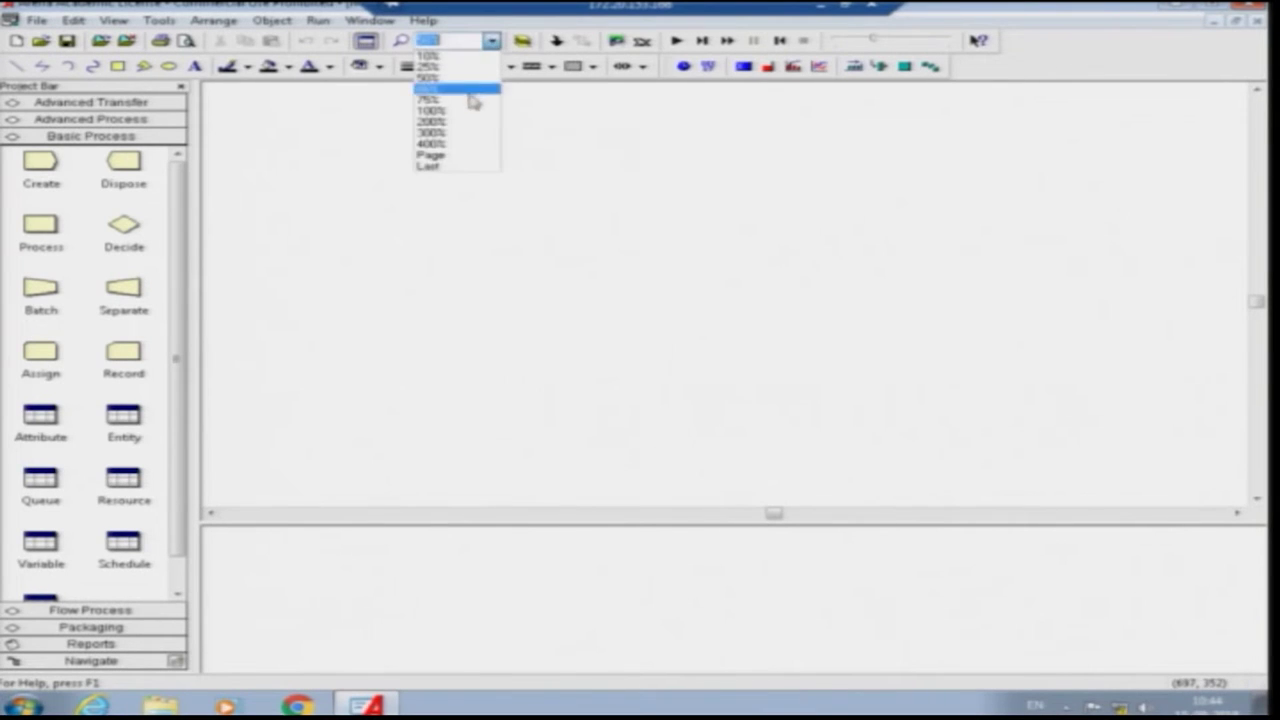
click(458, 111)
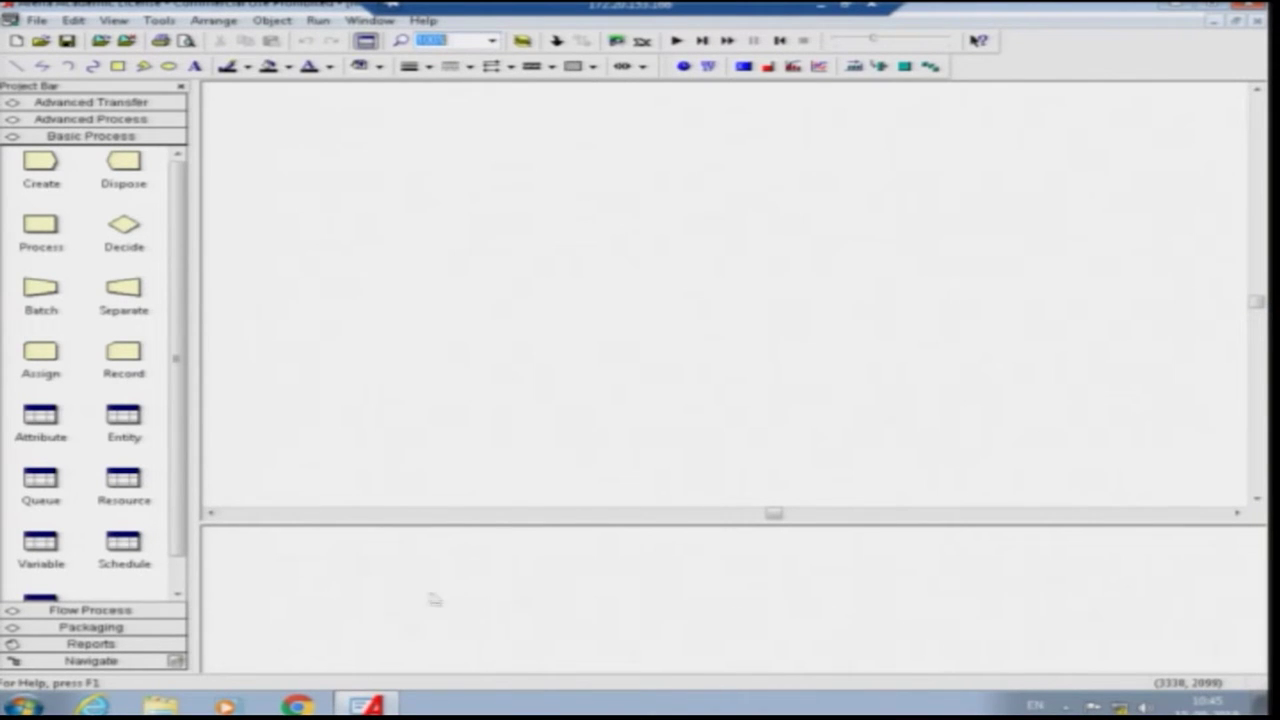
click(465, 270)
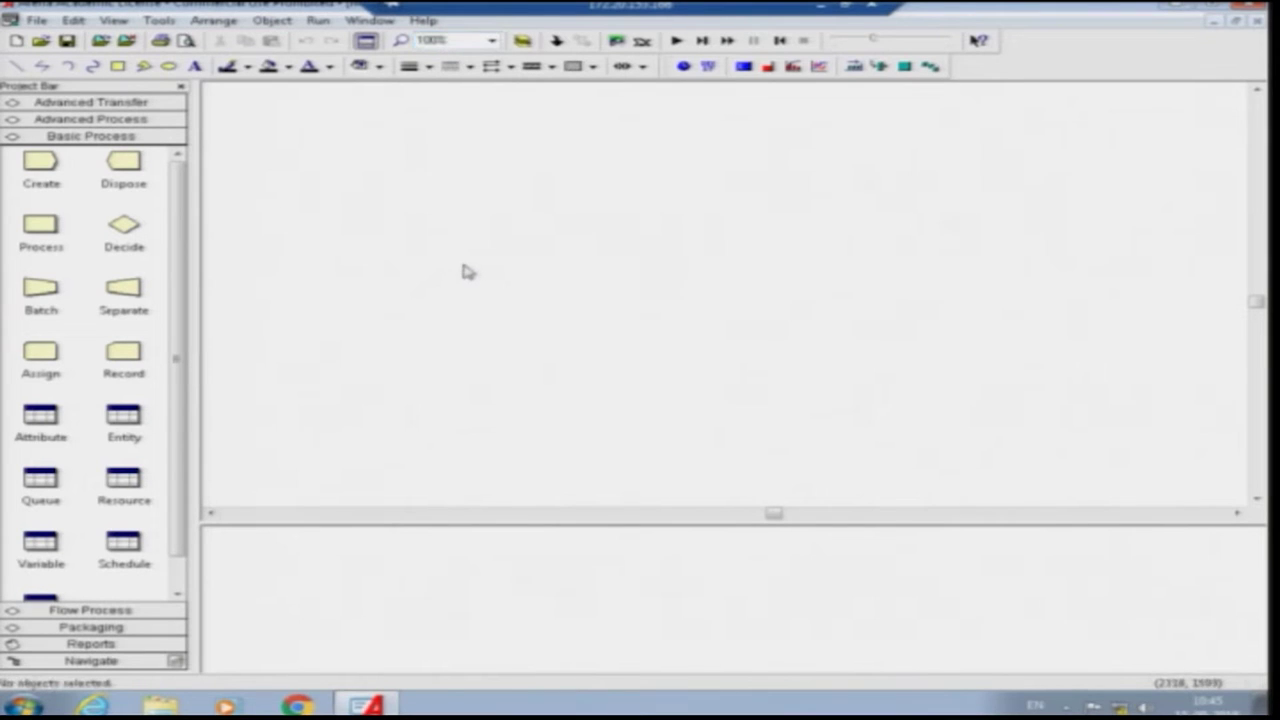
Step: Add a Create module to the flowchart, named "Parts Arrive to System" with entity type Part
click(38, 170)
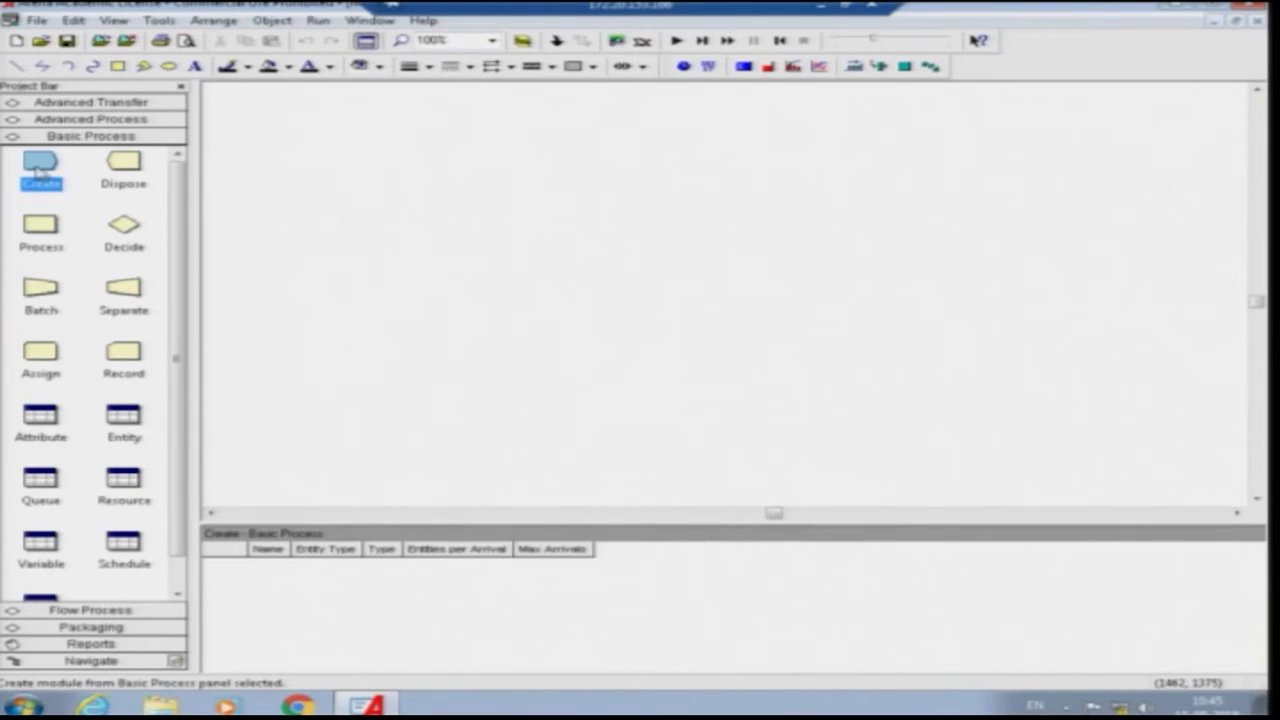
drag(38, 170, 285, 254)
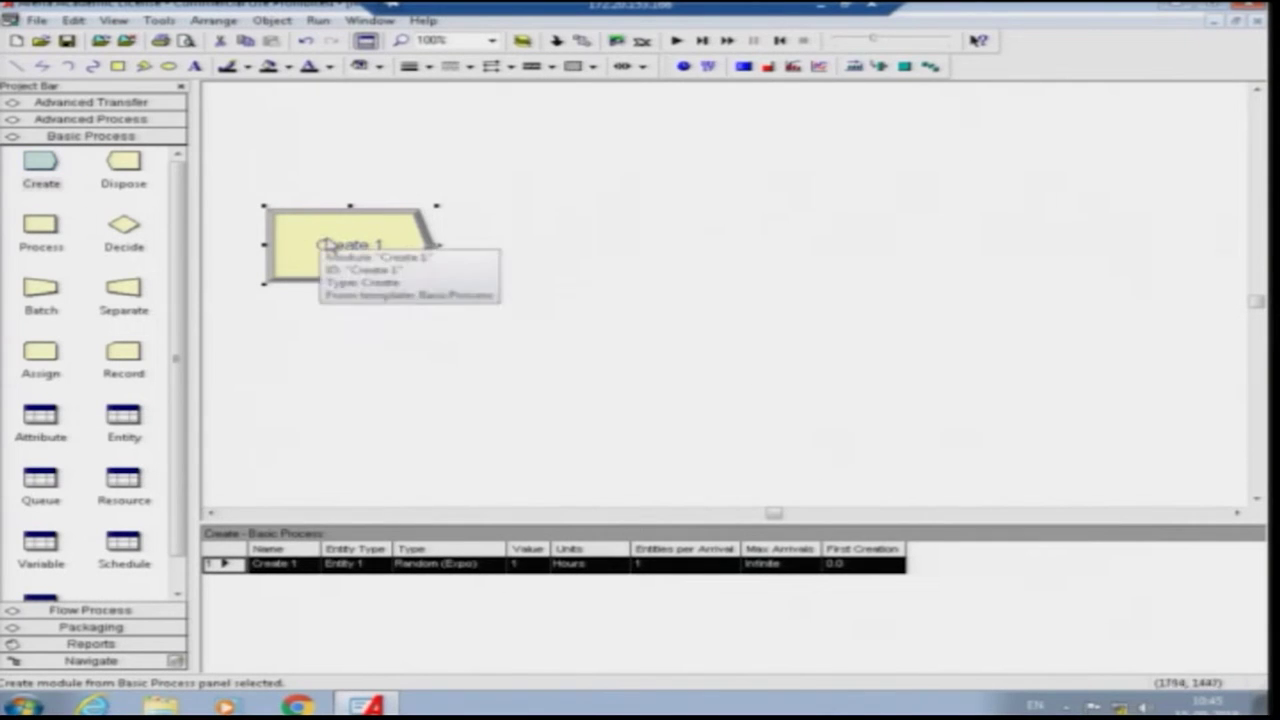
double_click(328, 244)
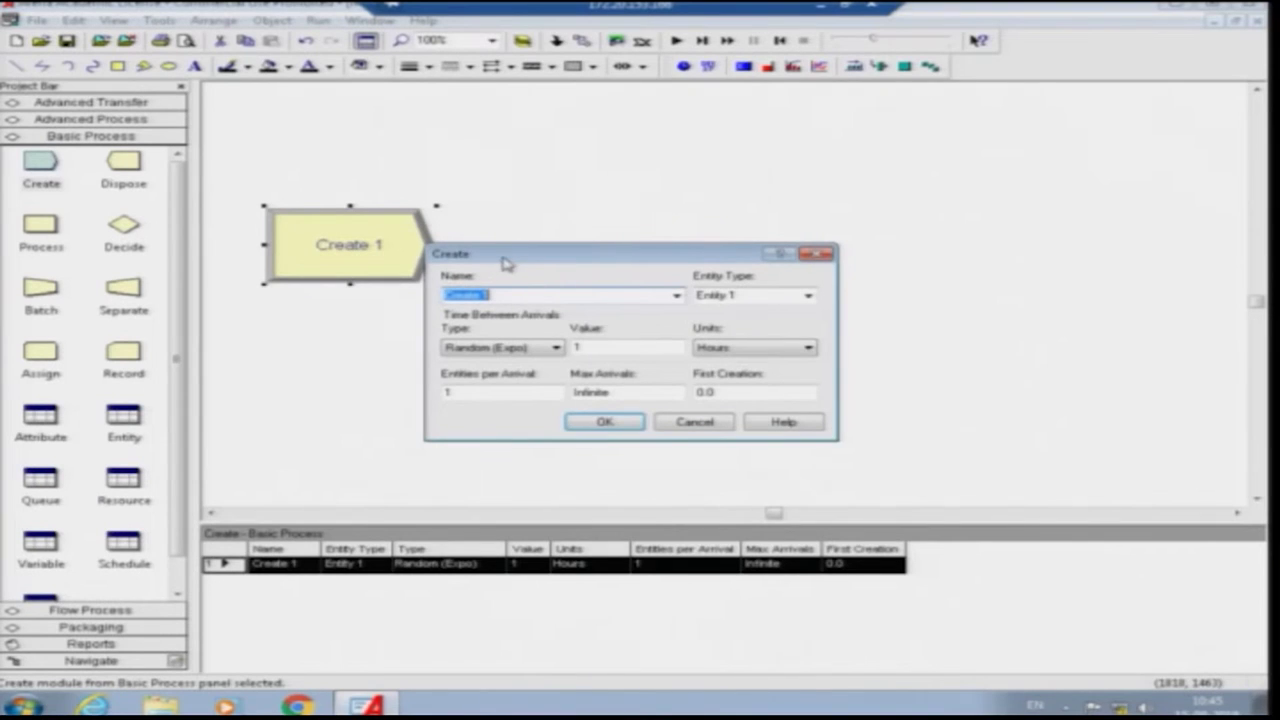
drag(532, 267, 570, 277)
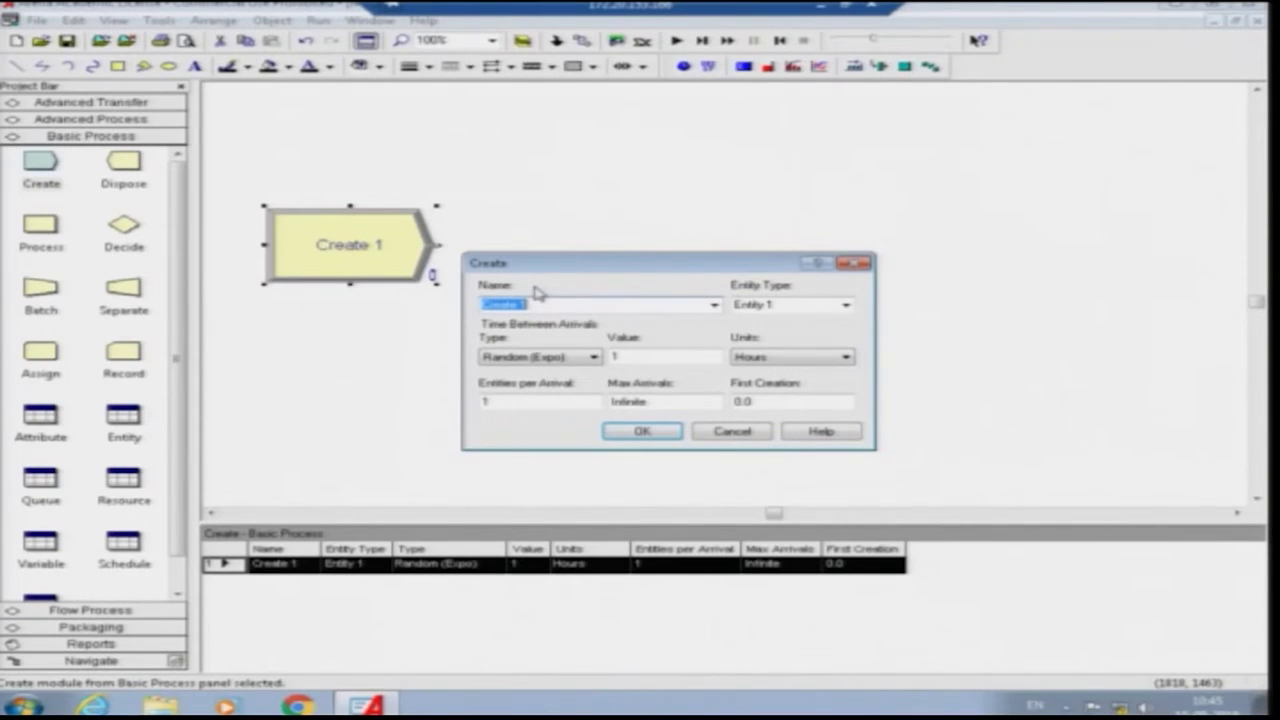
text(Parts Arrive to System)
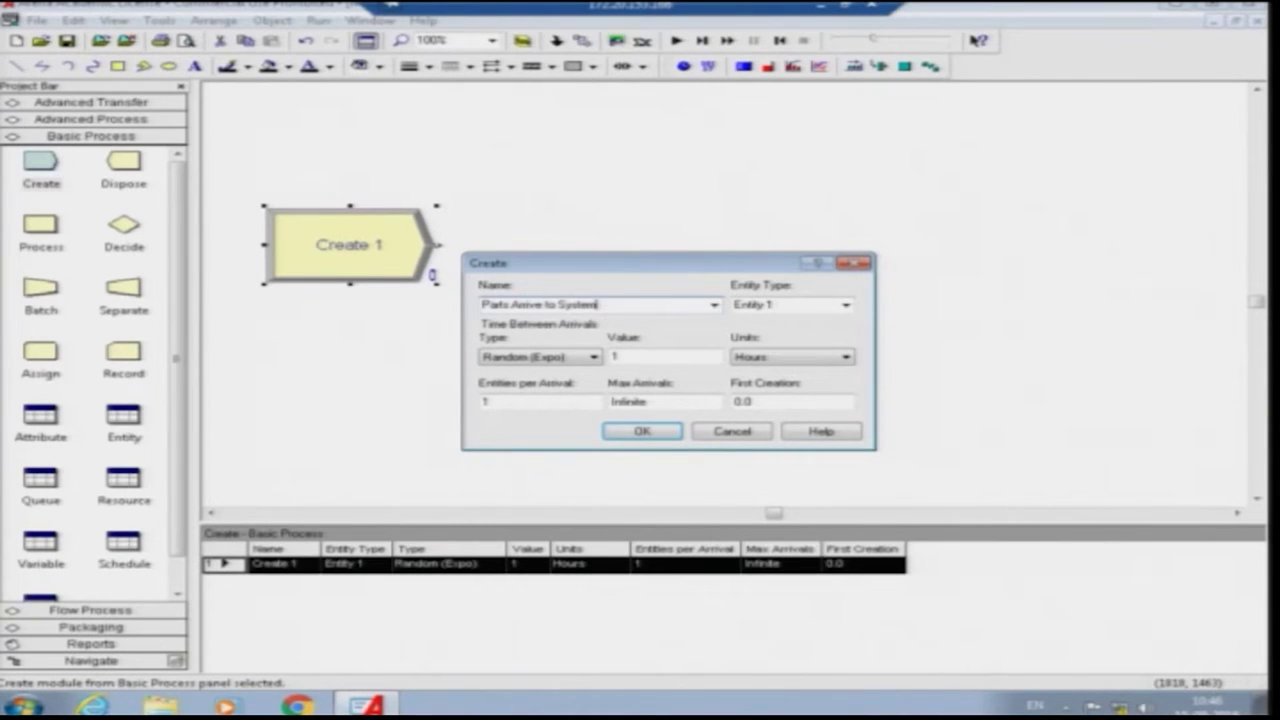
click(820, 309)
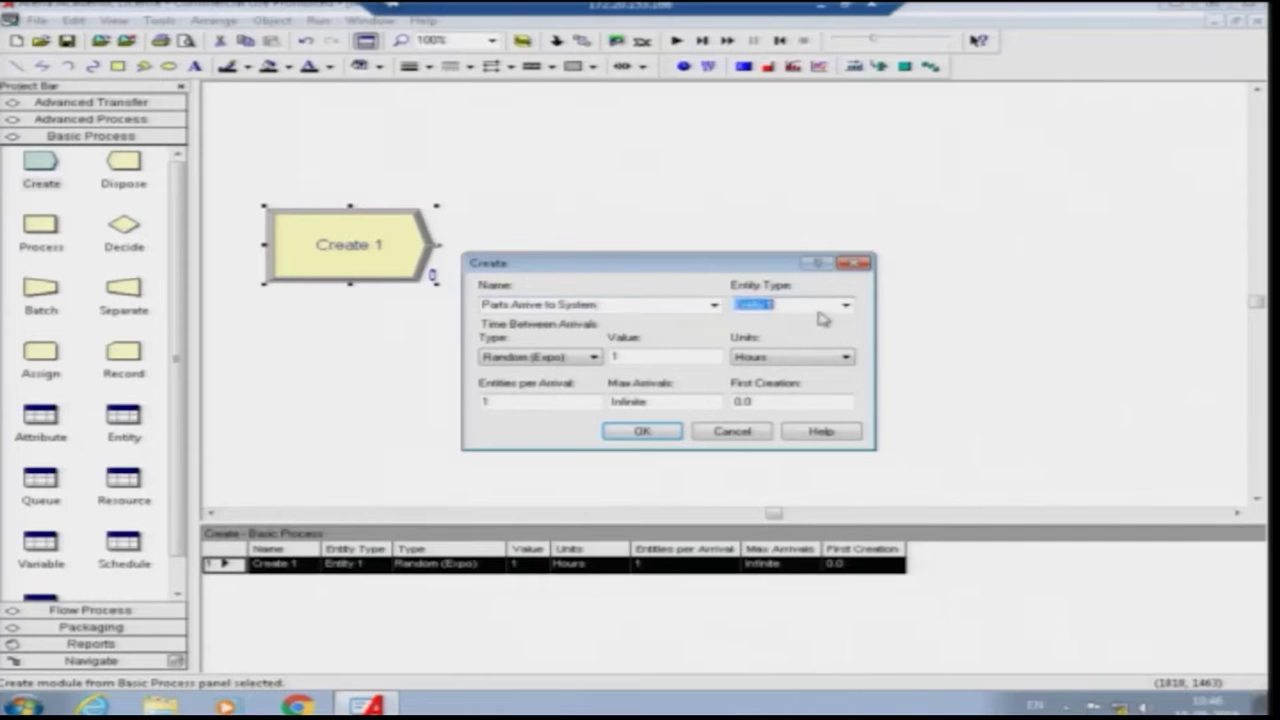
text(Part)
Step: Set the Create module's Random (Expo) time between arrivals to 5 minutes, with 1 entity per arrival, and accept the settings
click(575, 358)
click(575, 358)
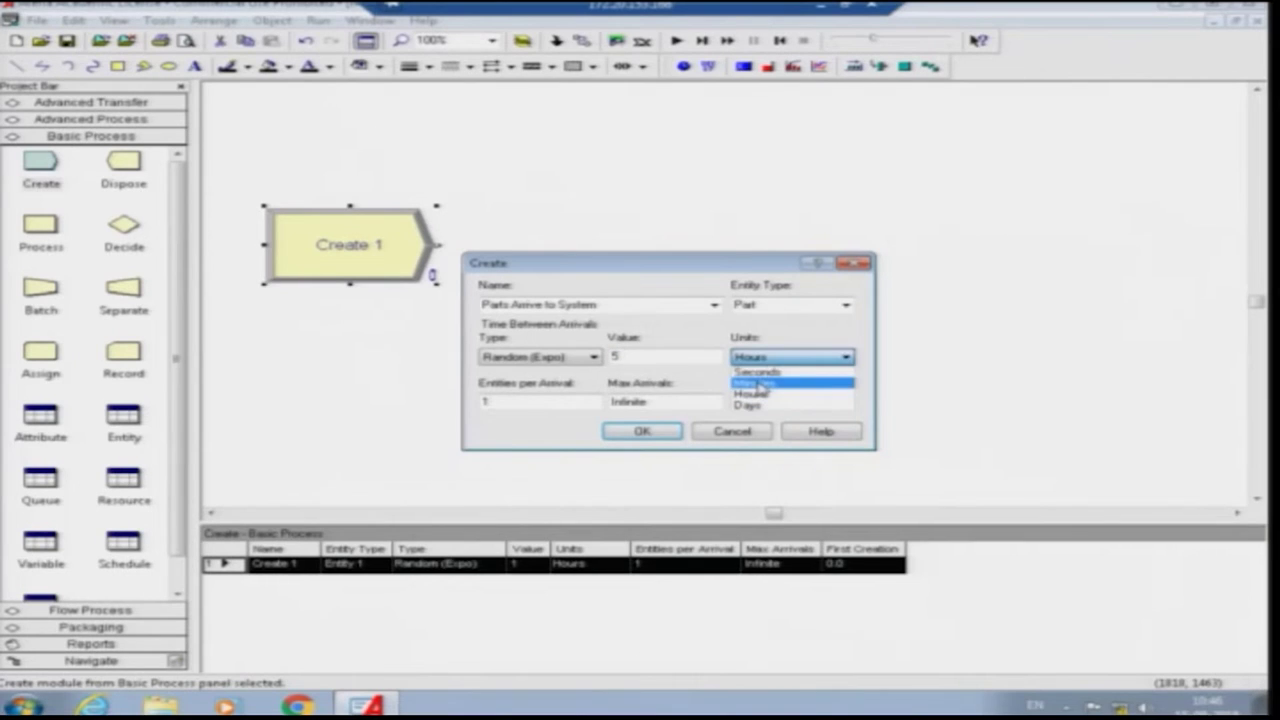
click(762, 384)
click(550, 397)
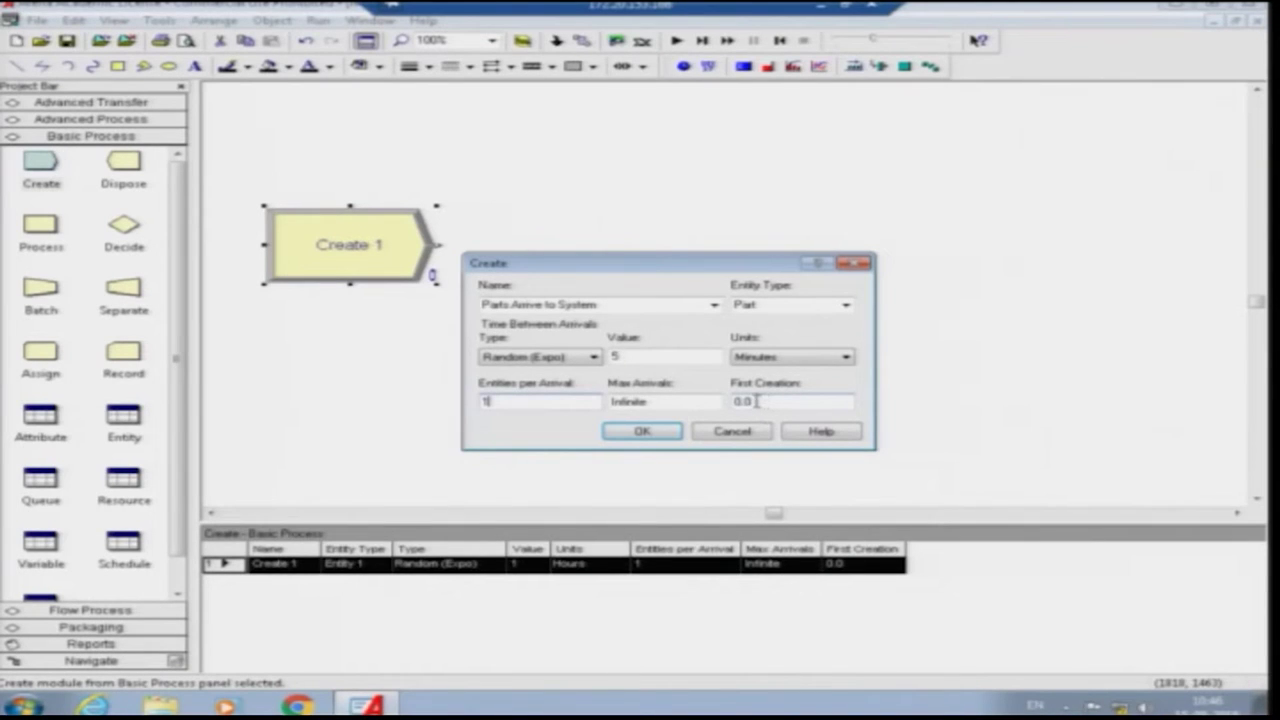
click(636, 432)
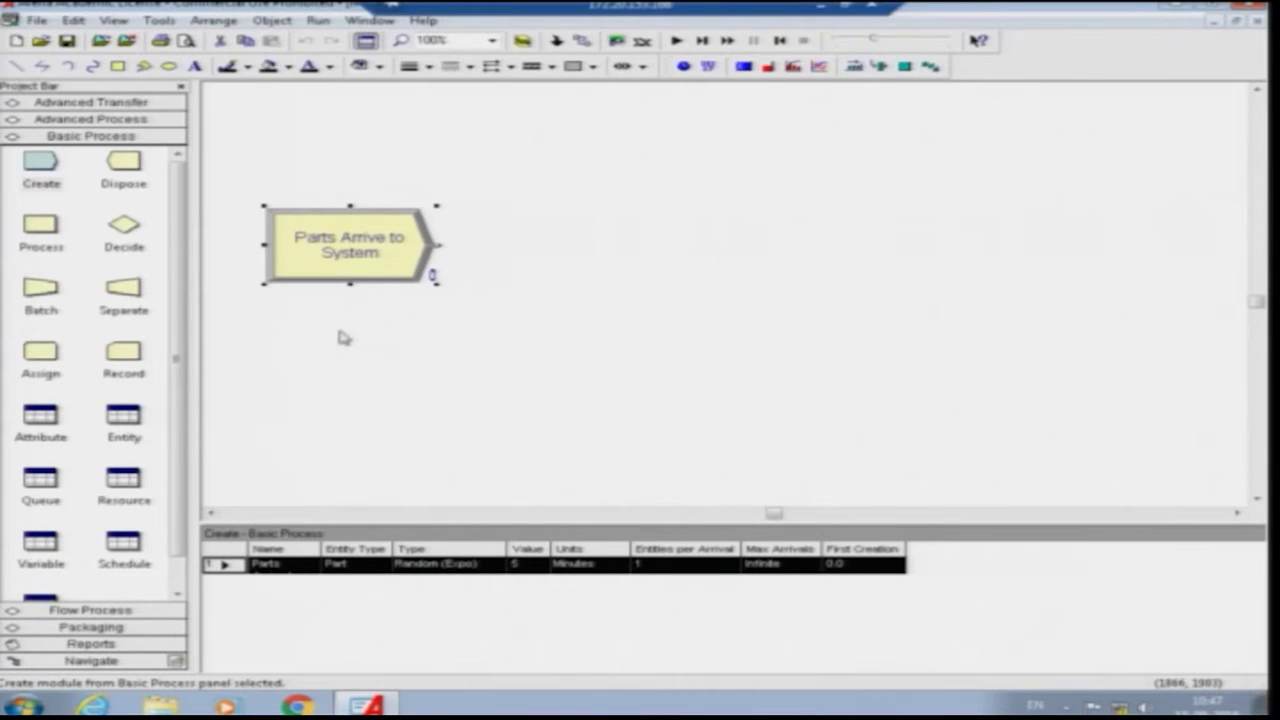
click(560, 262)
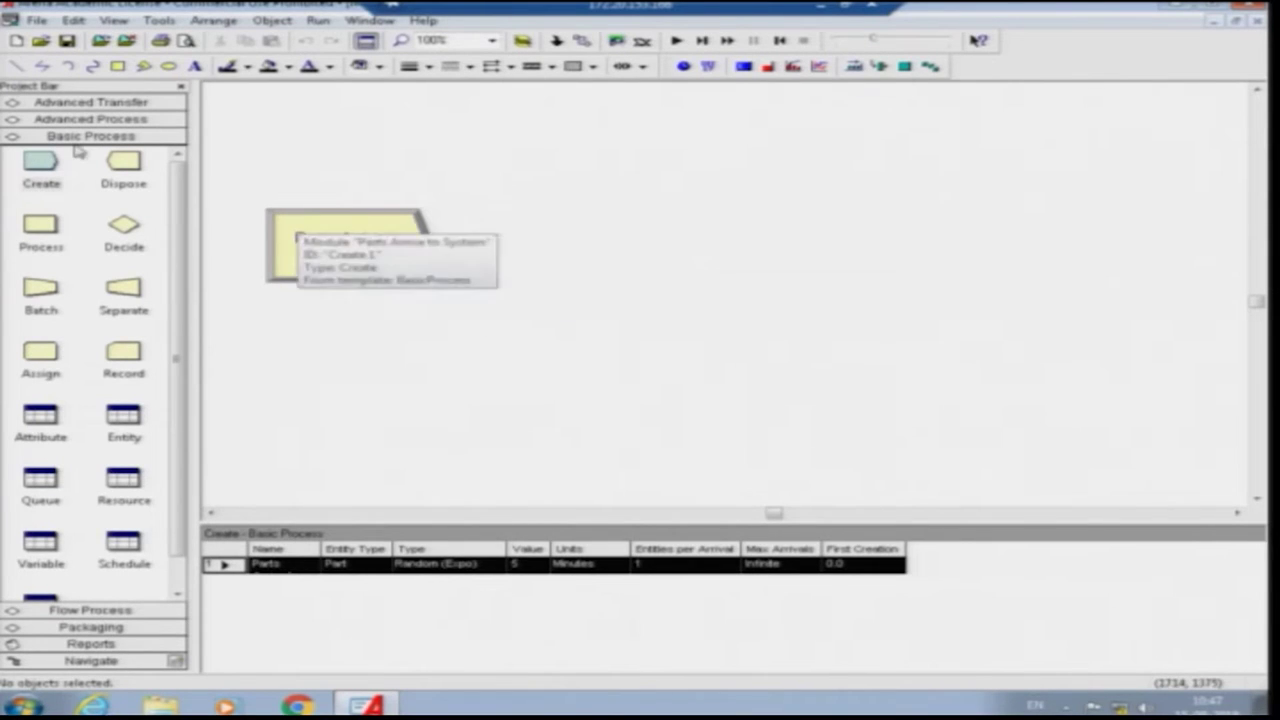
Step: Place a Process module to the right of the Parts Arrive to System module
click(48, 232)
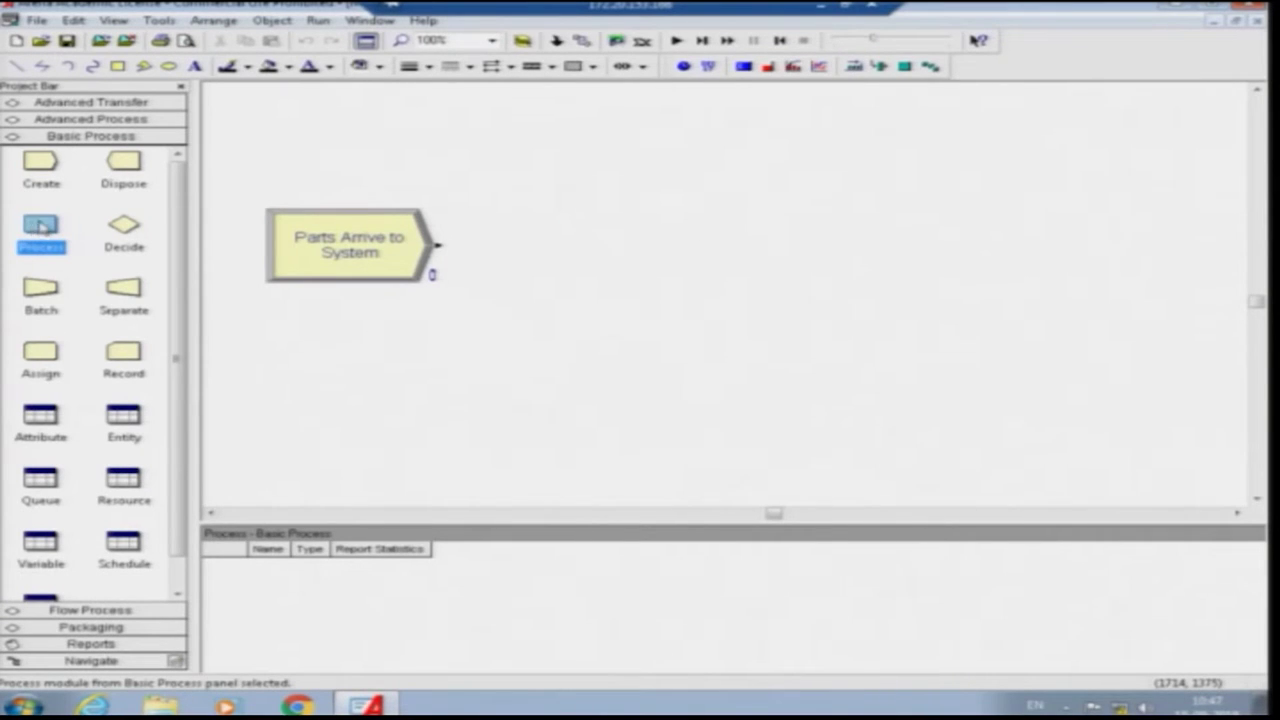
drag(36, 232, 603, 260)
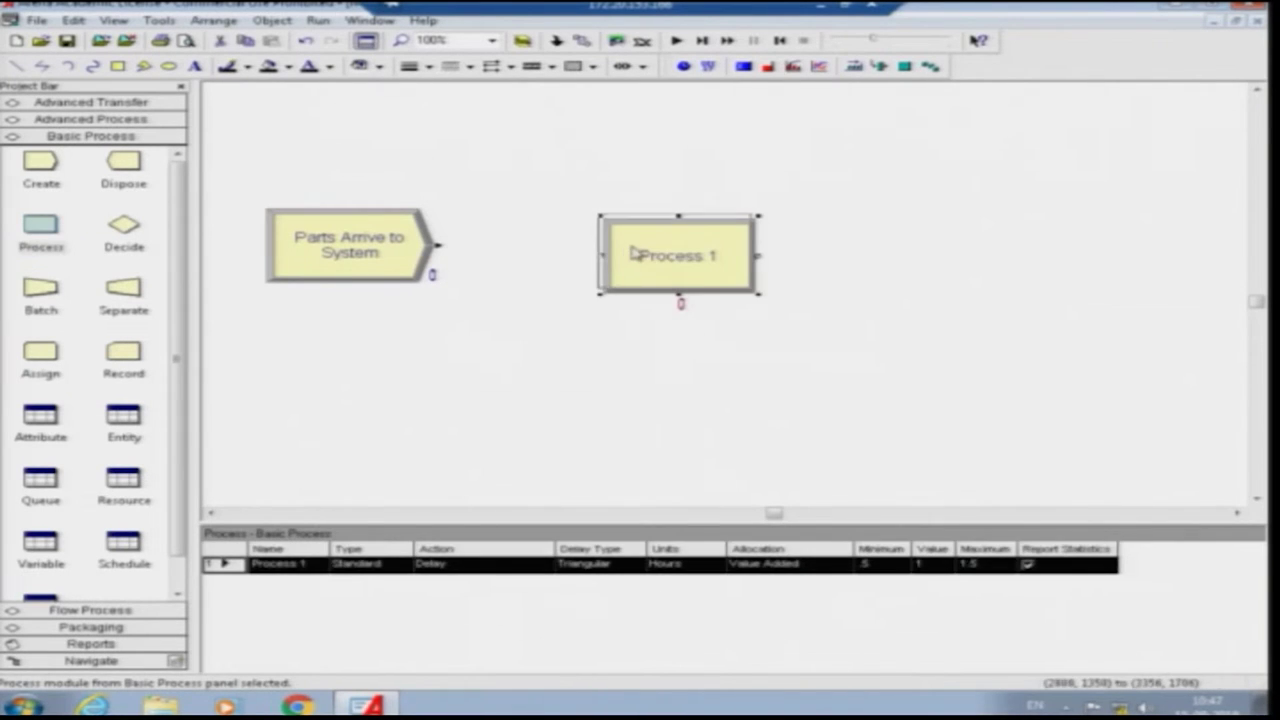
click(525, 150)
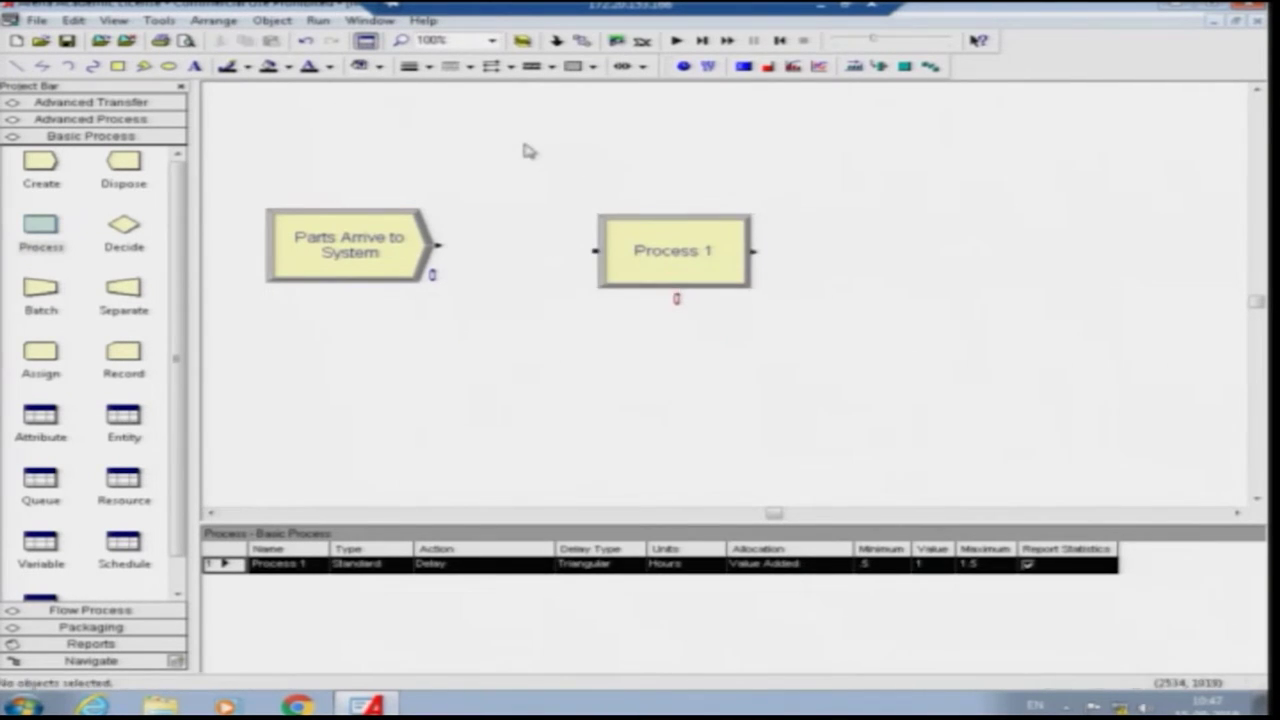
Step: Show the grid in the model window and hide it again
click(113, 20)
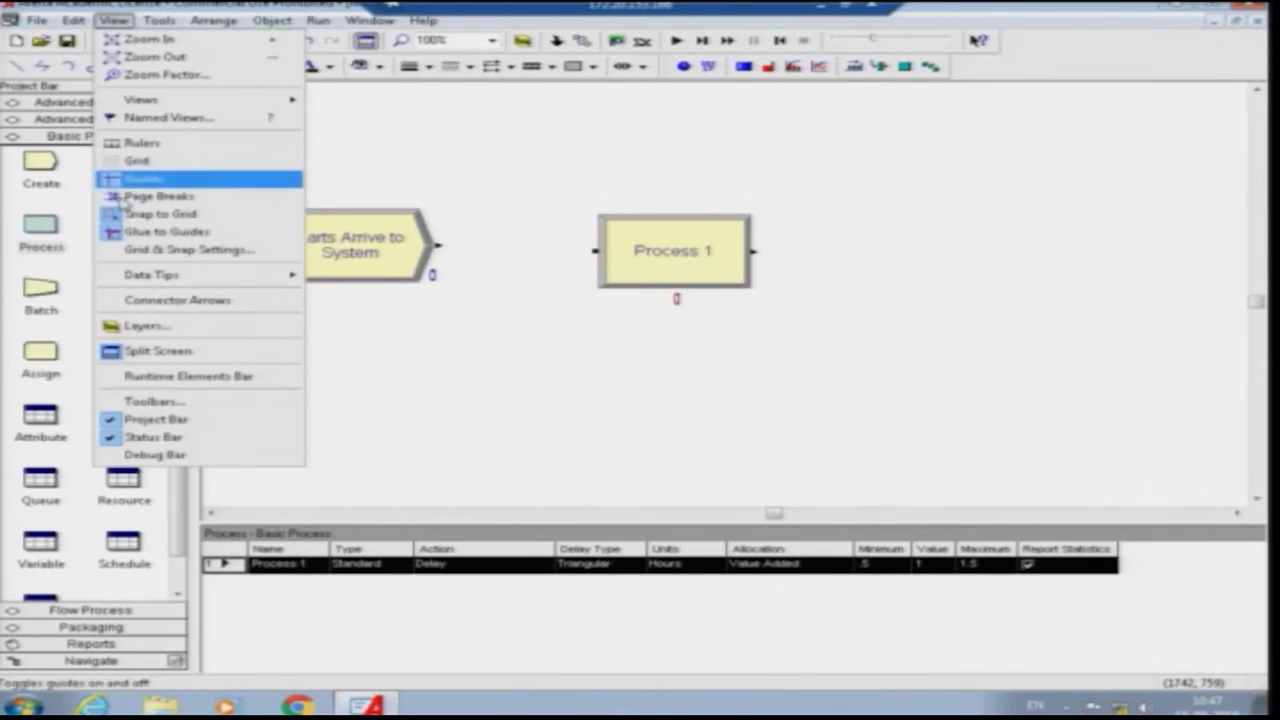
click(136, 160)
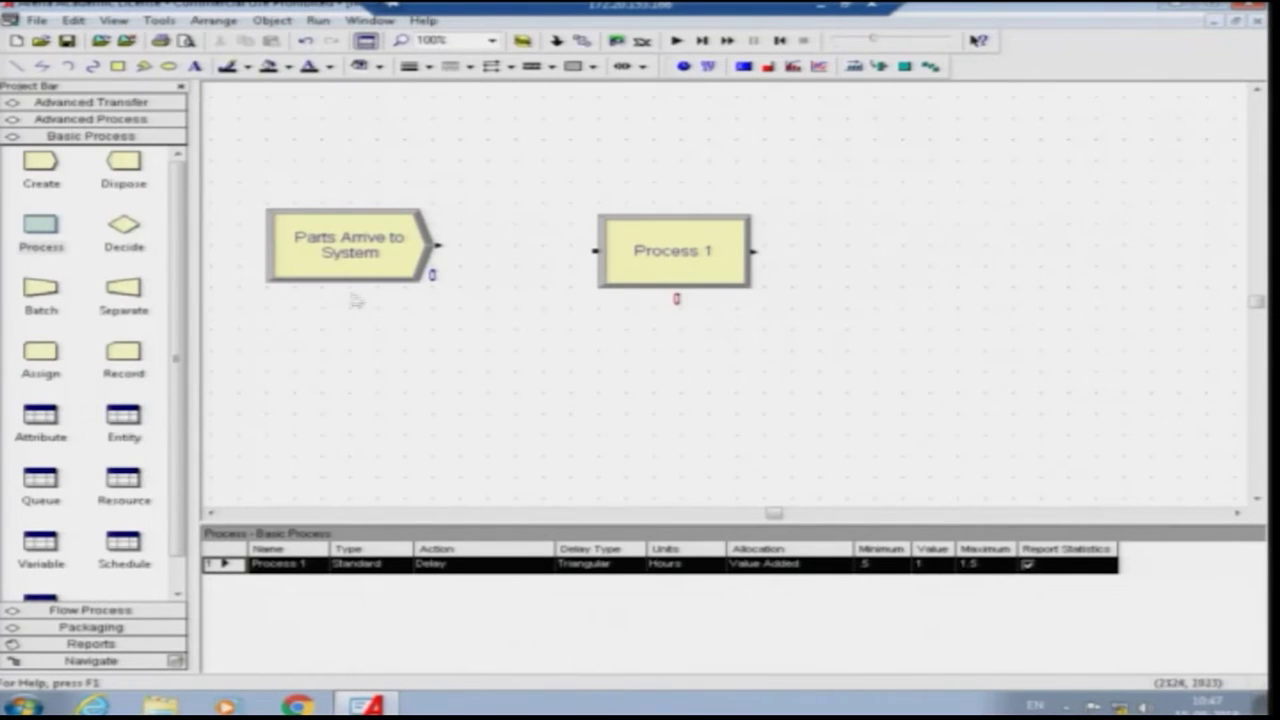
click(113, 20)
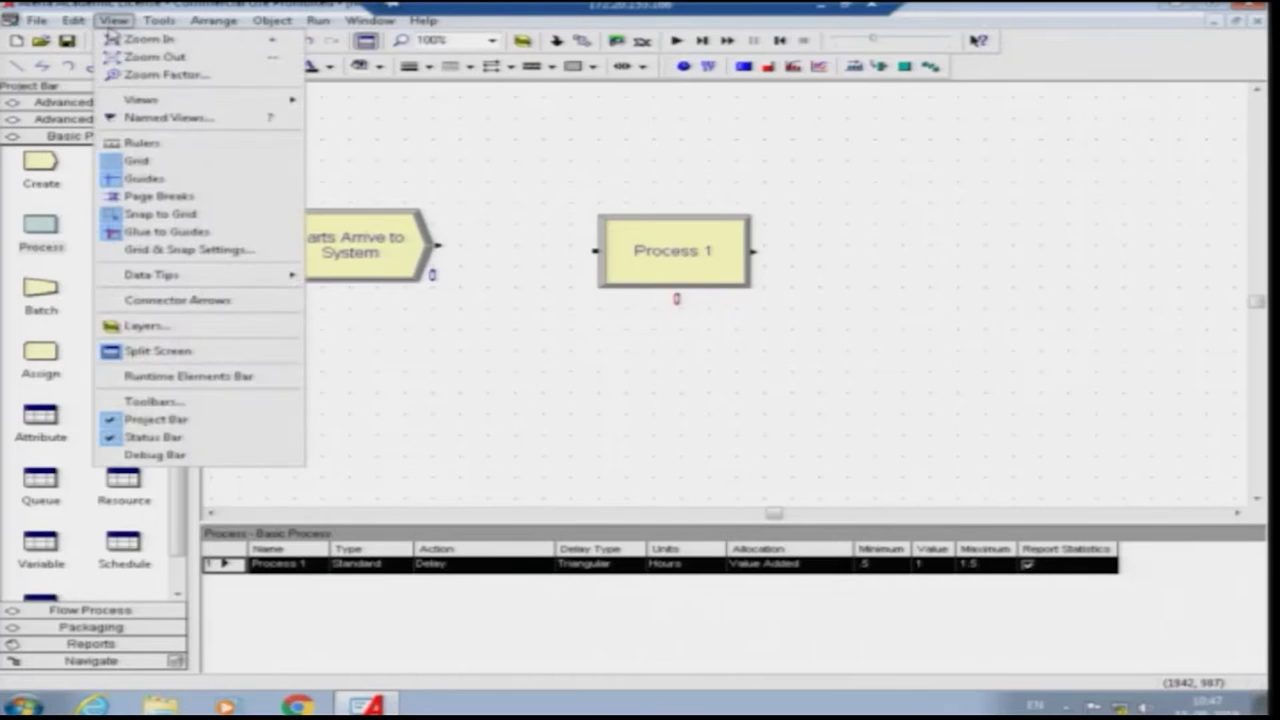
click(160, 160)
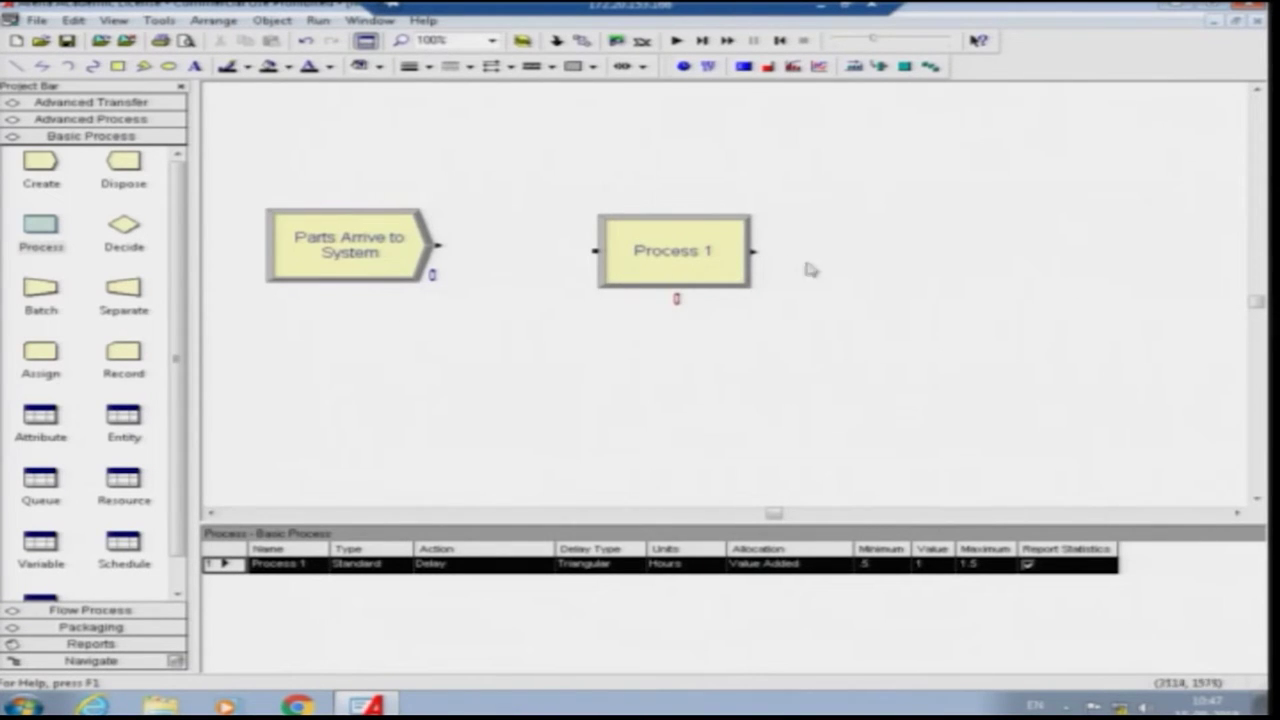
Step: Name the new Process module "Drilling Process" and keep its type as Standard
double_click(724, 256)
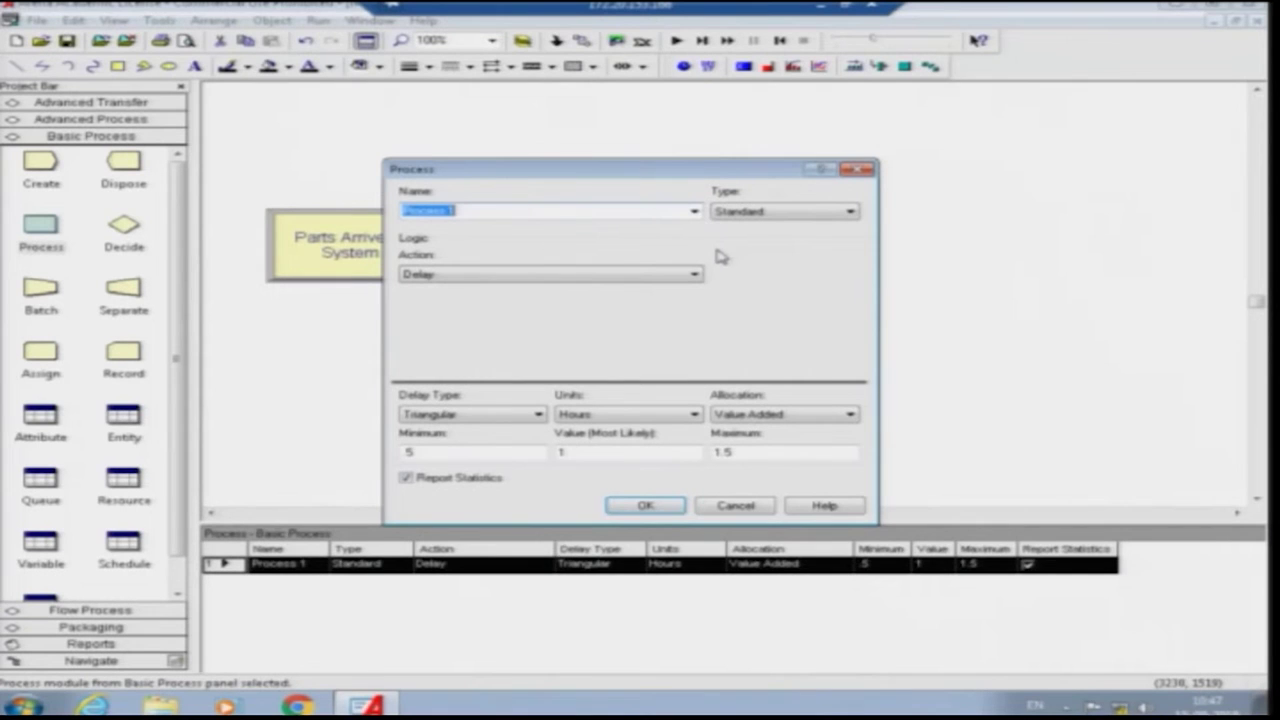
text(Drilling Process)
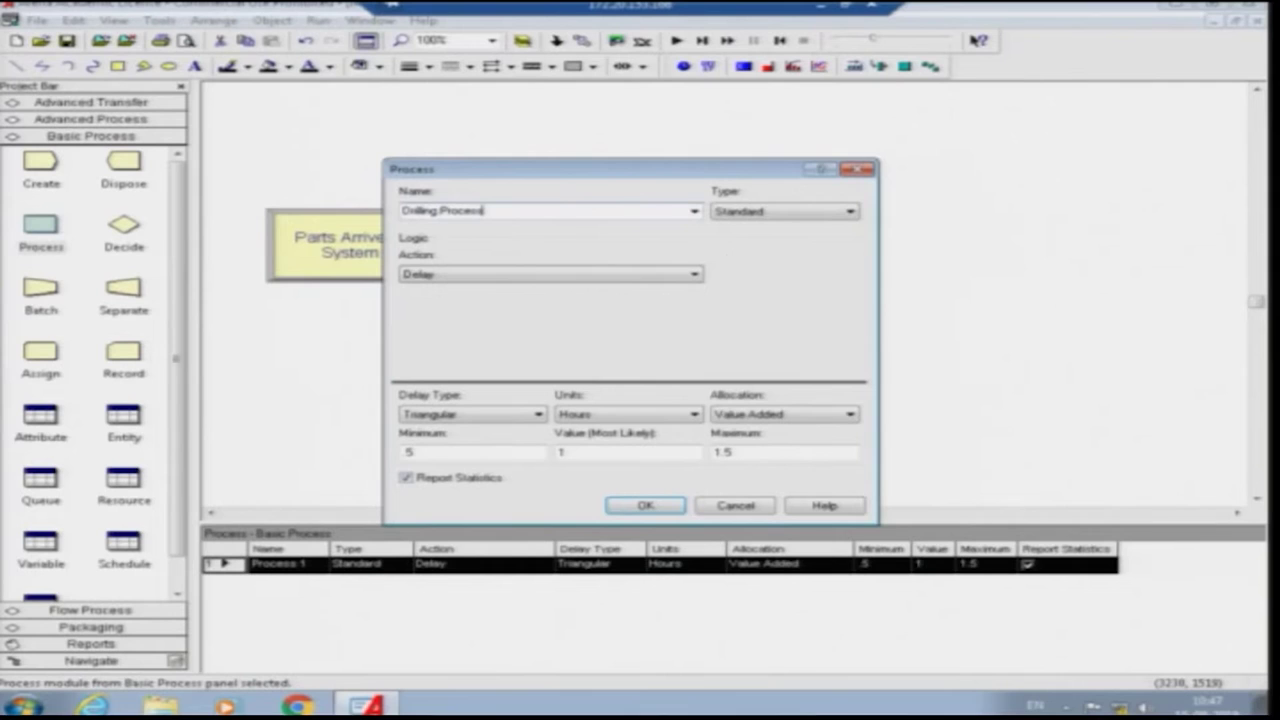
click(795, 212)
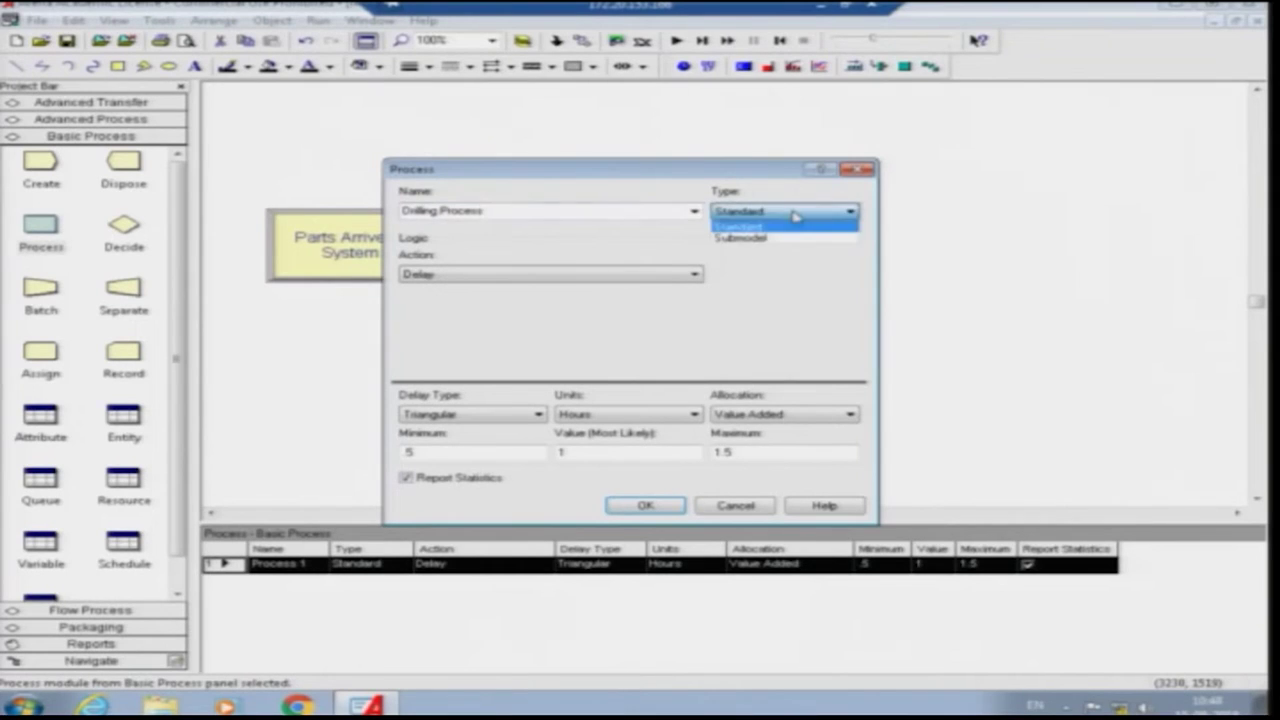
click(795, 214)
click(800, 214)
click(790, 212)
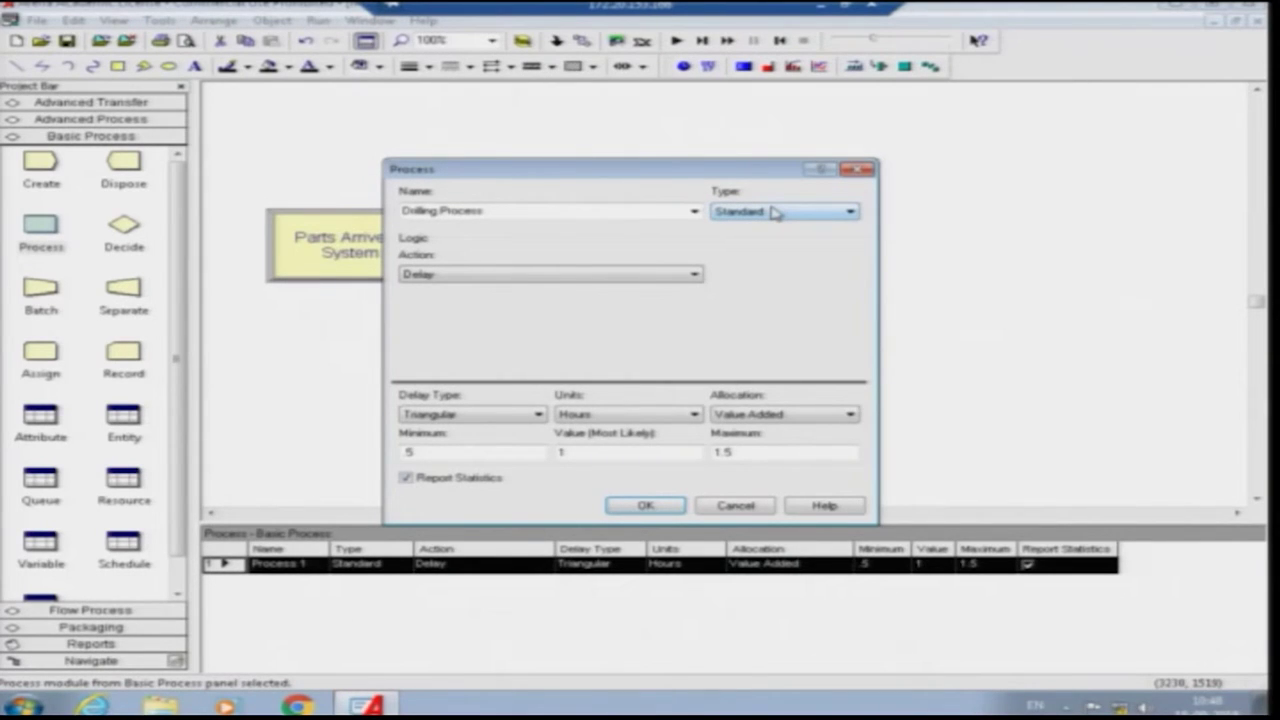
Step: Set the Drilling Process logic action to Seize Delay Release
click(697, 275)
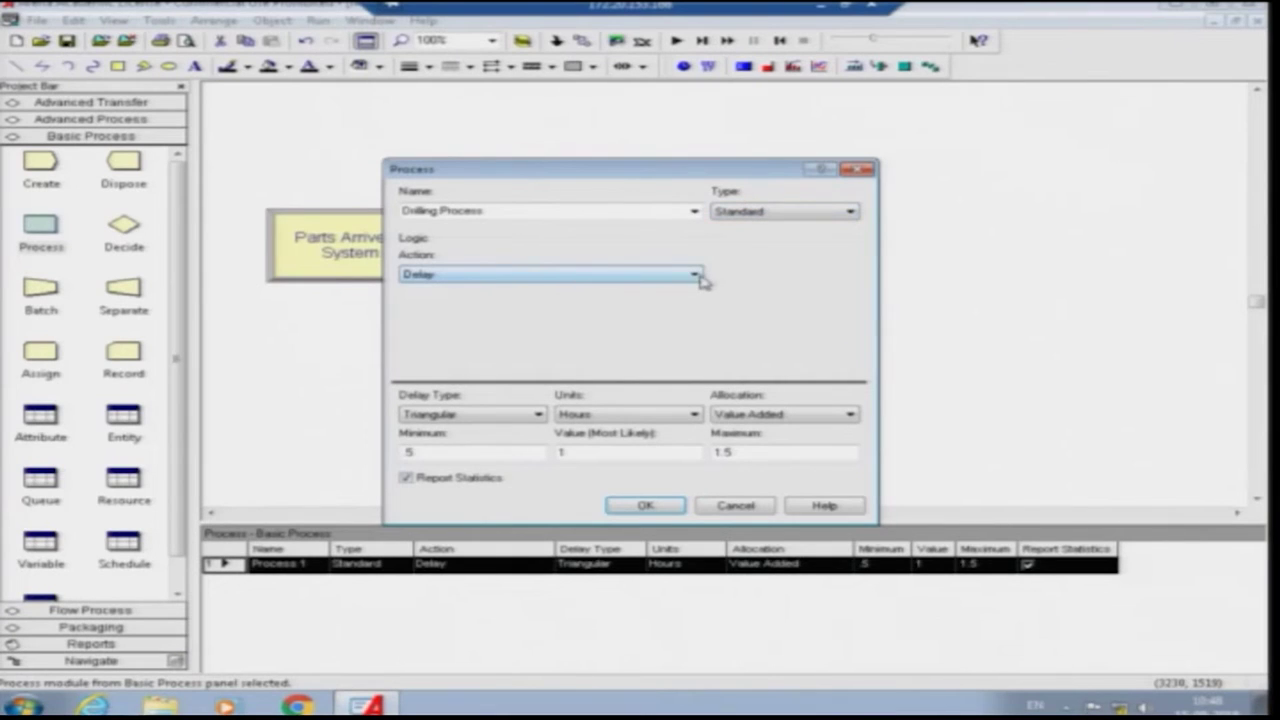
click(617, 275)
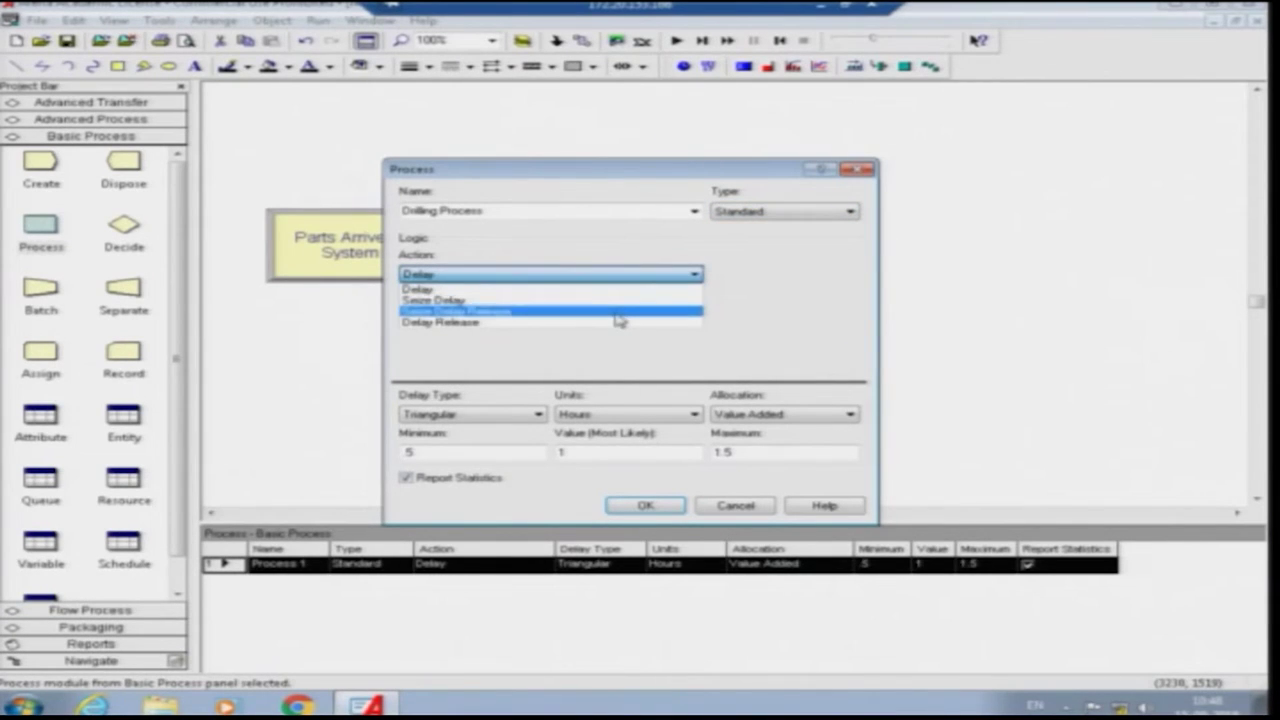
click(619, 312)
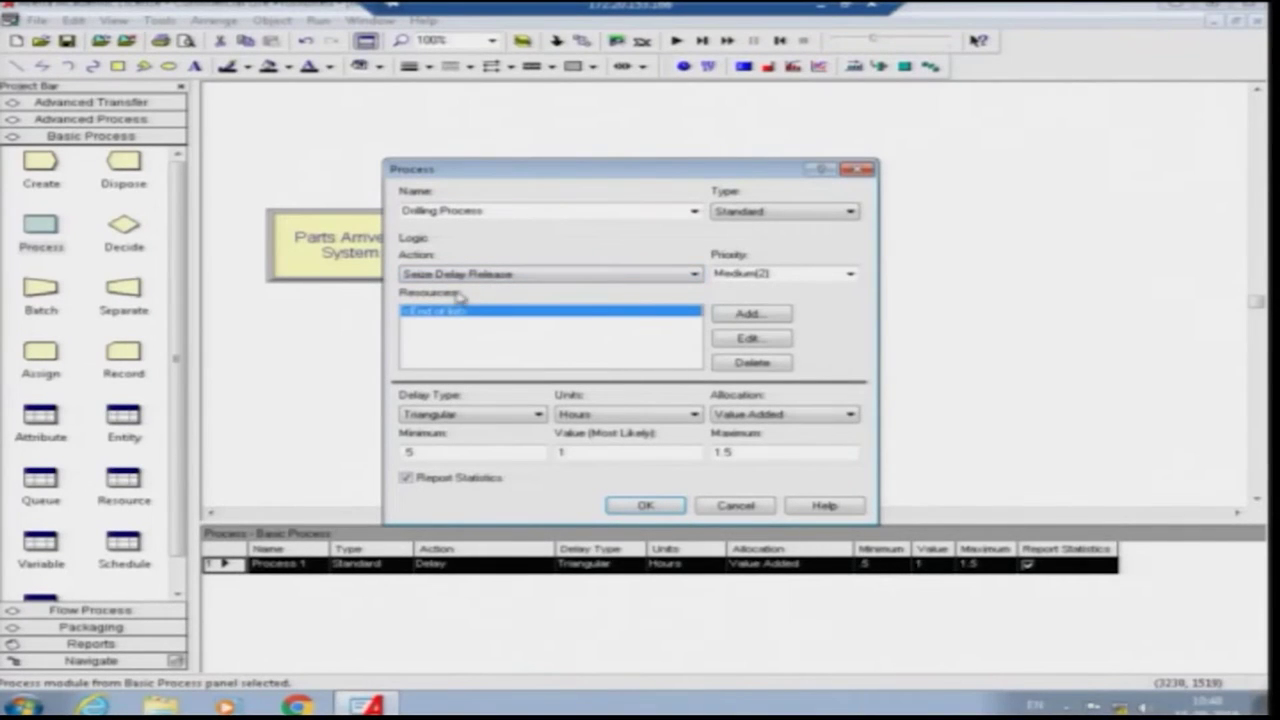
Step: Switch the Drilling Process logic action to Delay and back to Seize Delay Release
click(462, 279)
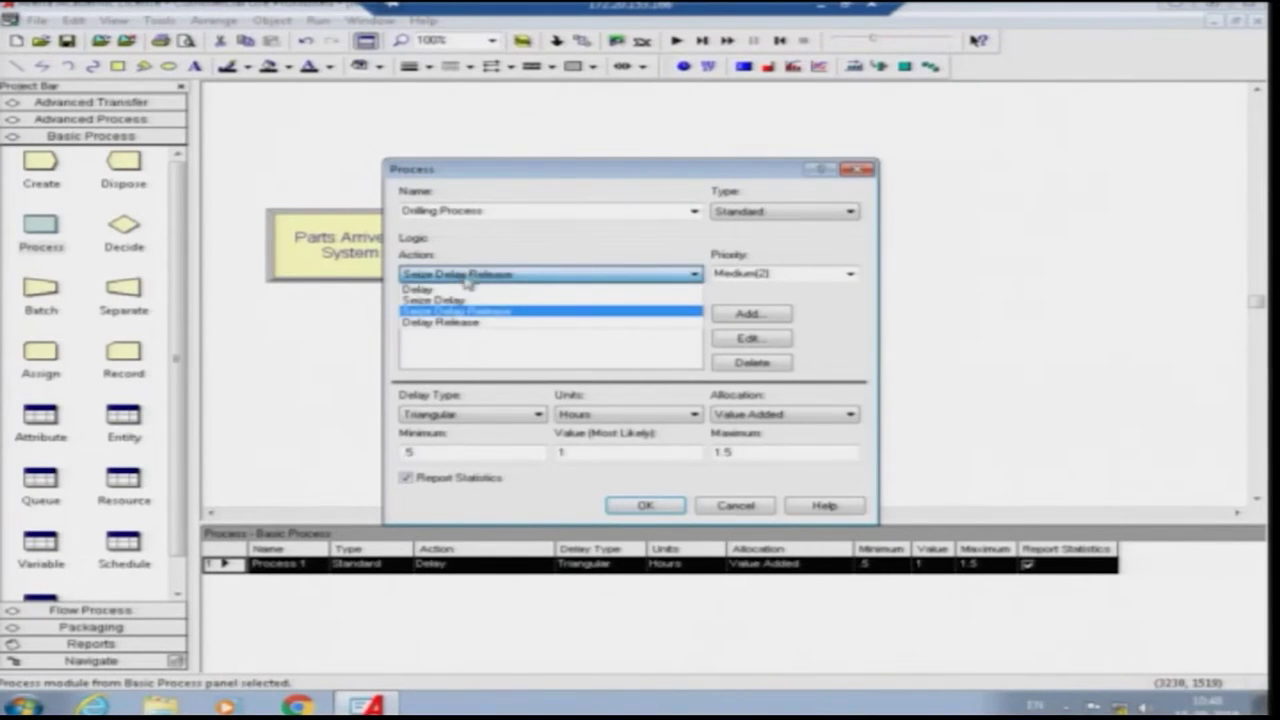
click(457, 291)
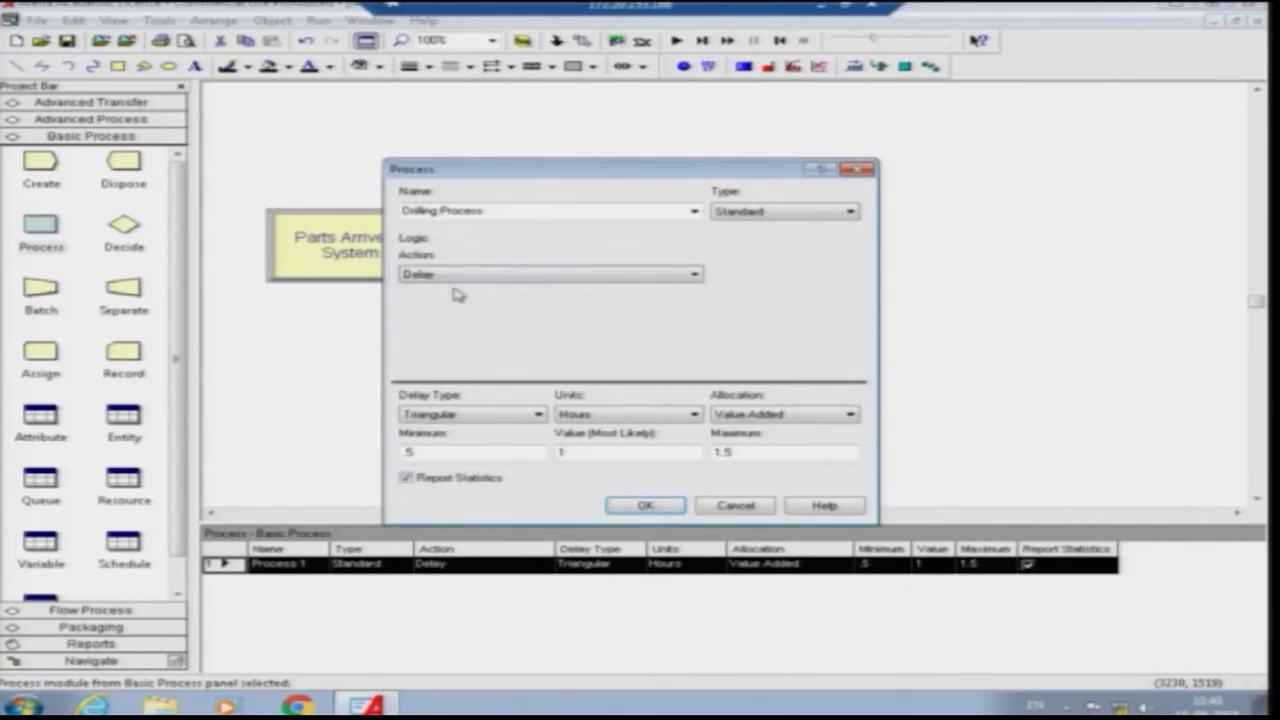
click(693, 275)
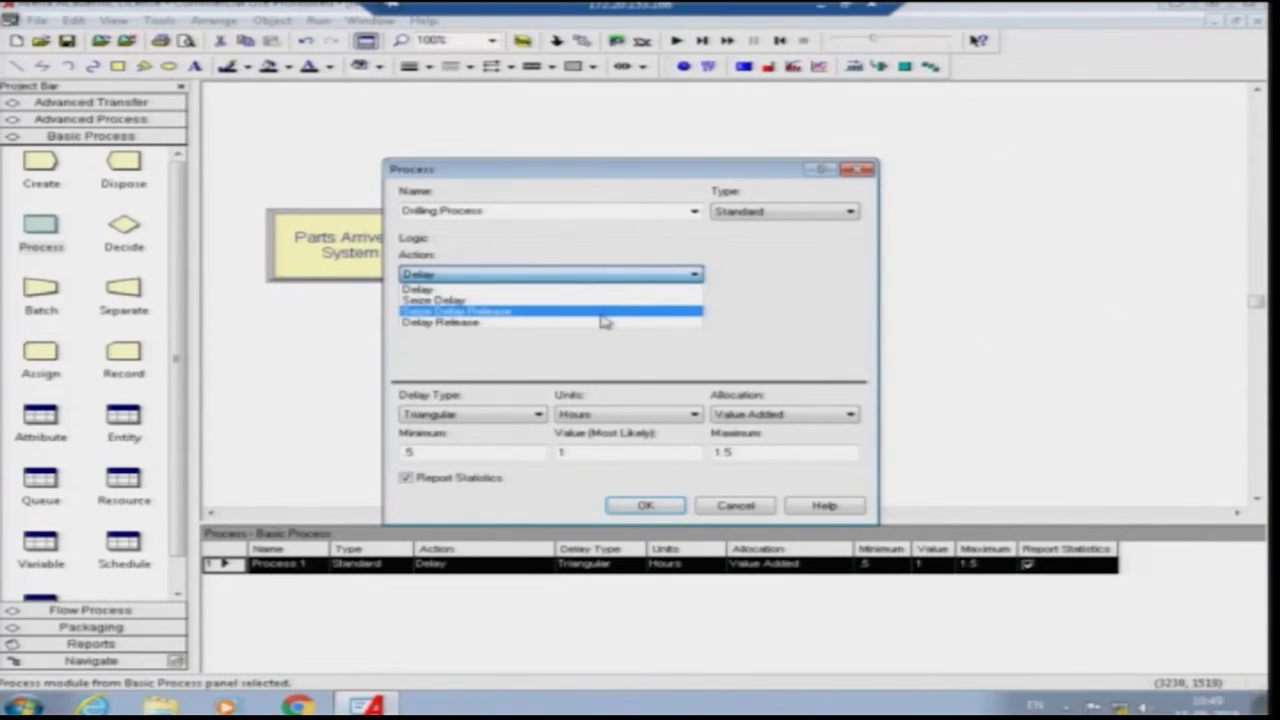
click(605, 312)
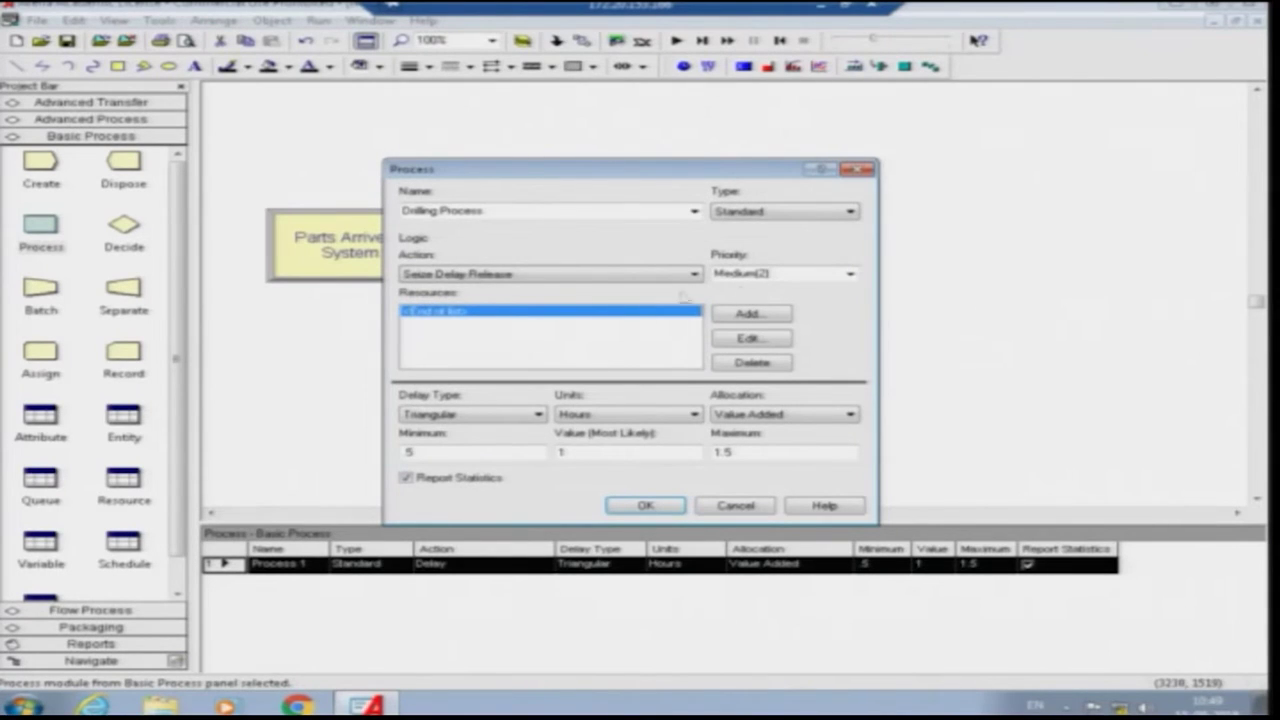
Step: Keep the Drilling Process priority at Medium(2) after checking the available priority levels
click(765, 274)
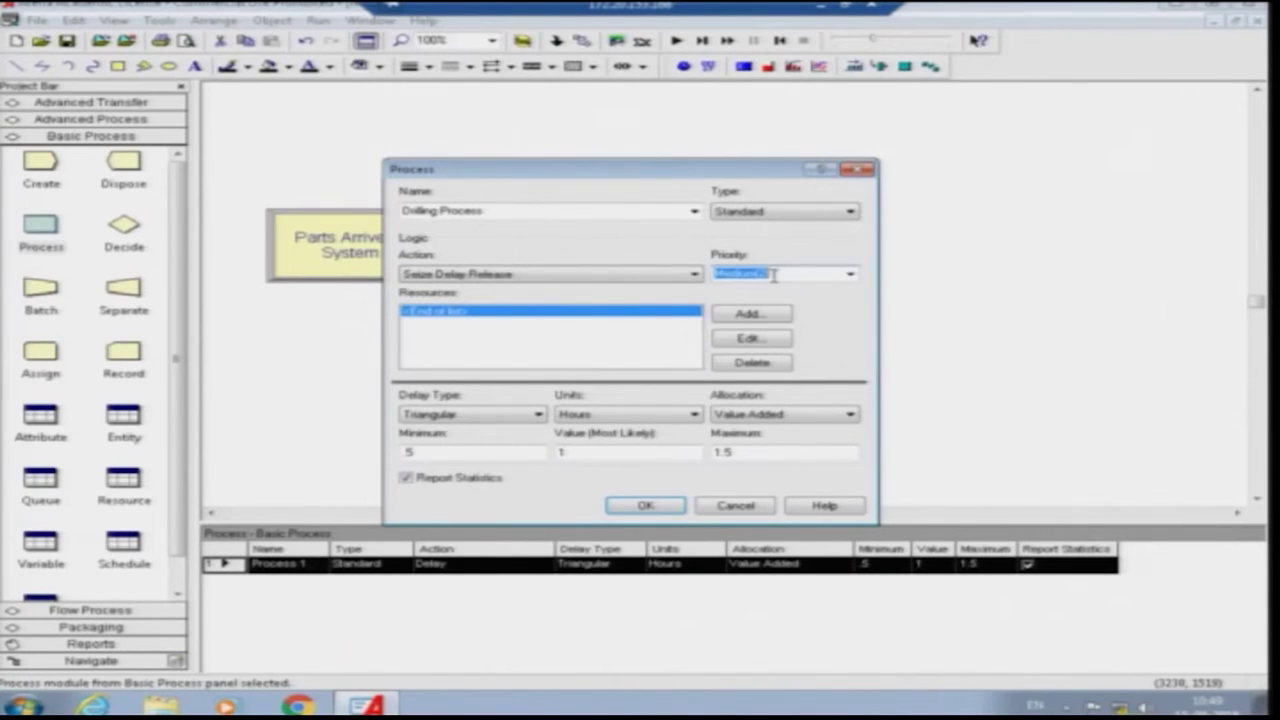
click(849, 275)
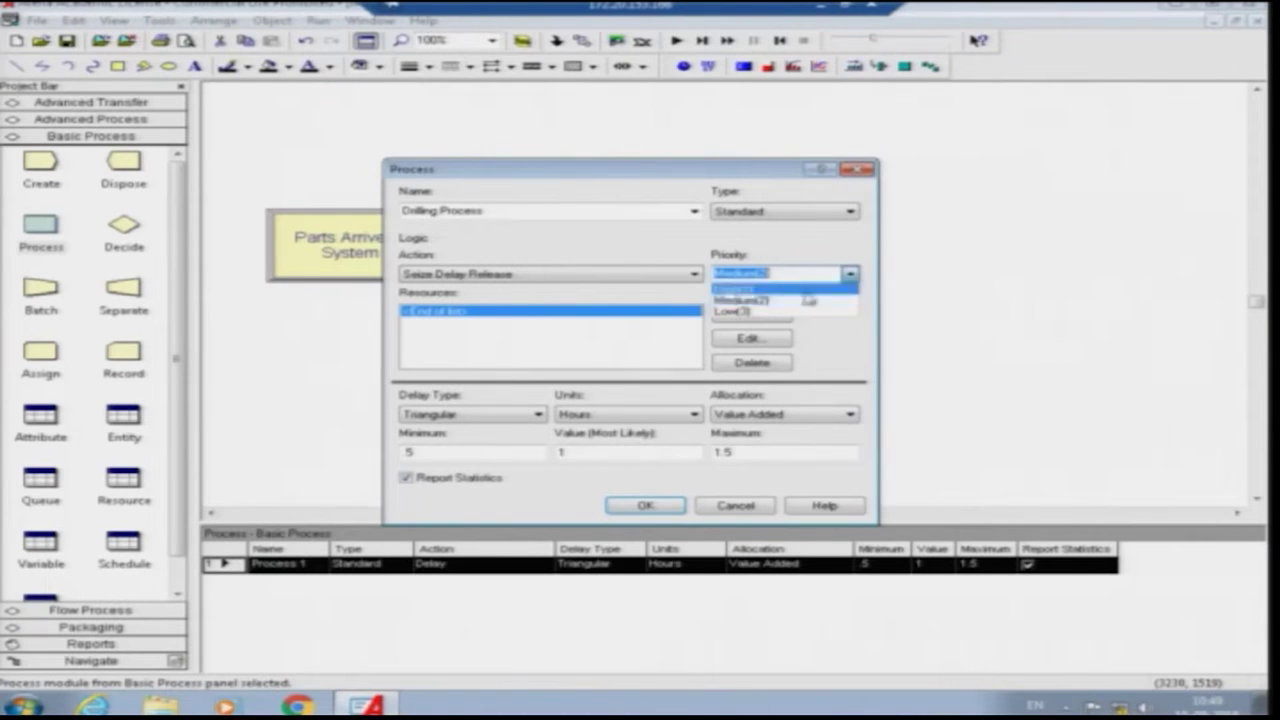
click(760, 301)
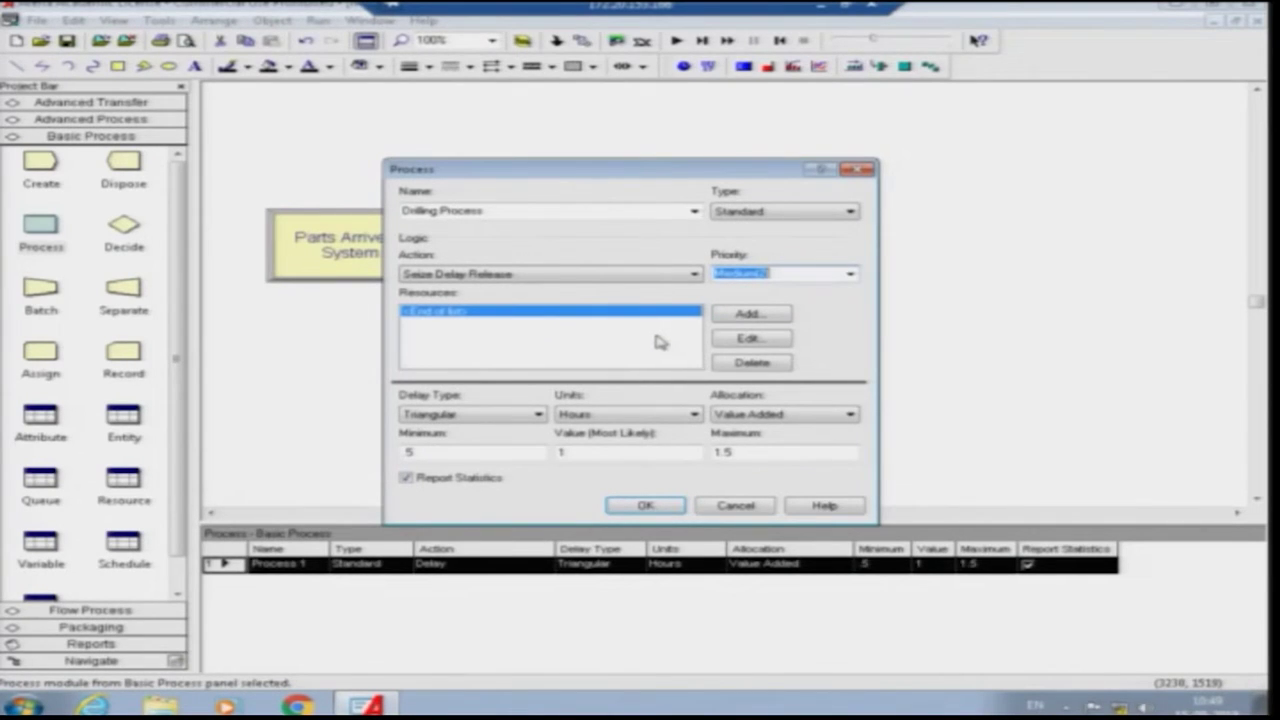
Step: Add a resource named "Drill Machine" with quantity 1 to the Drilling Process
click(757, 315)
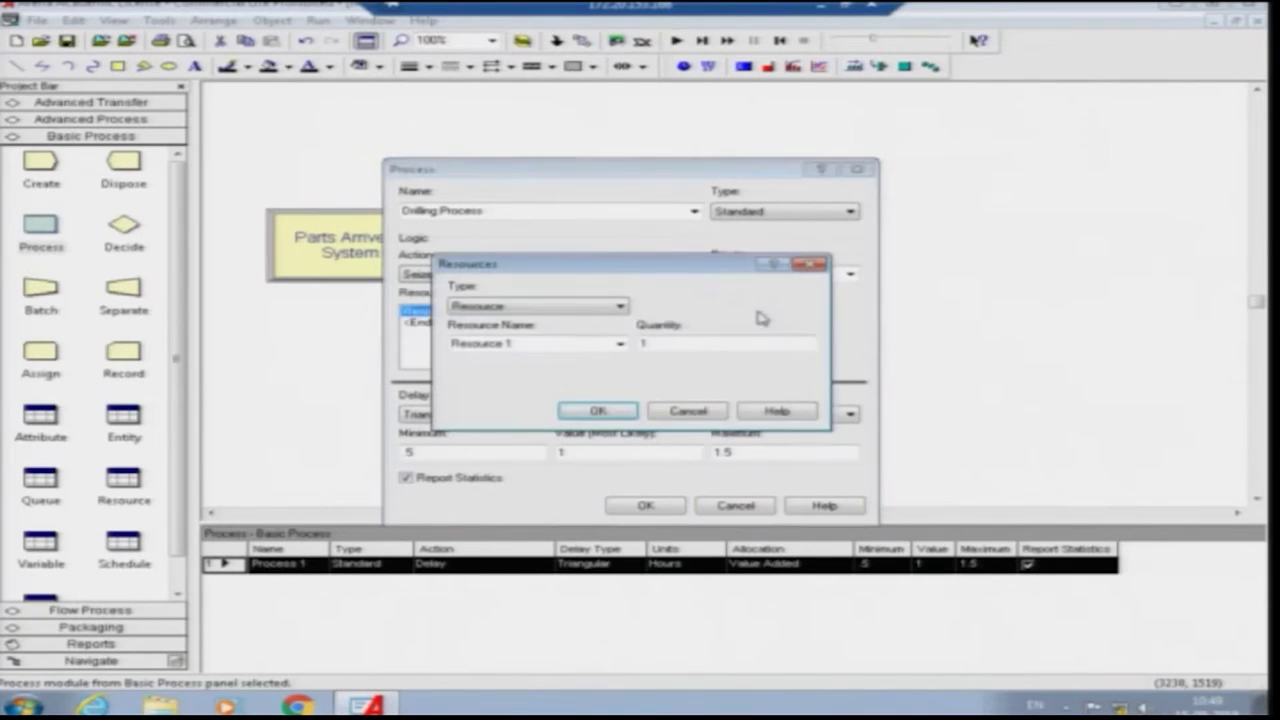
click(565, 343)
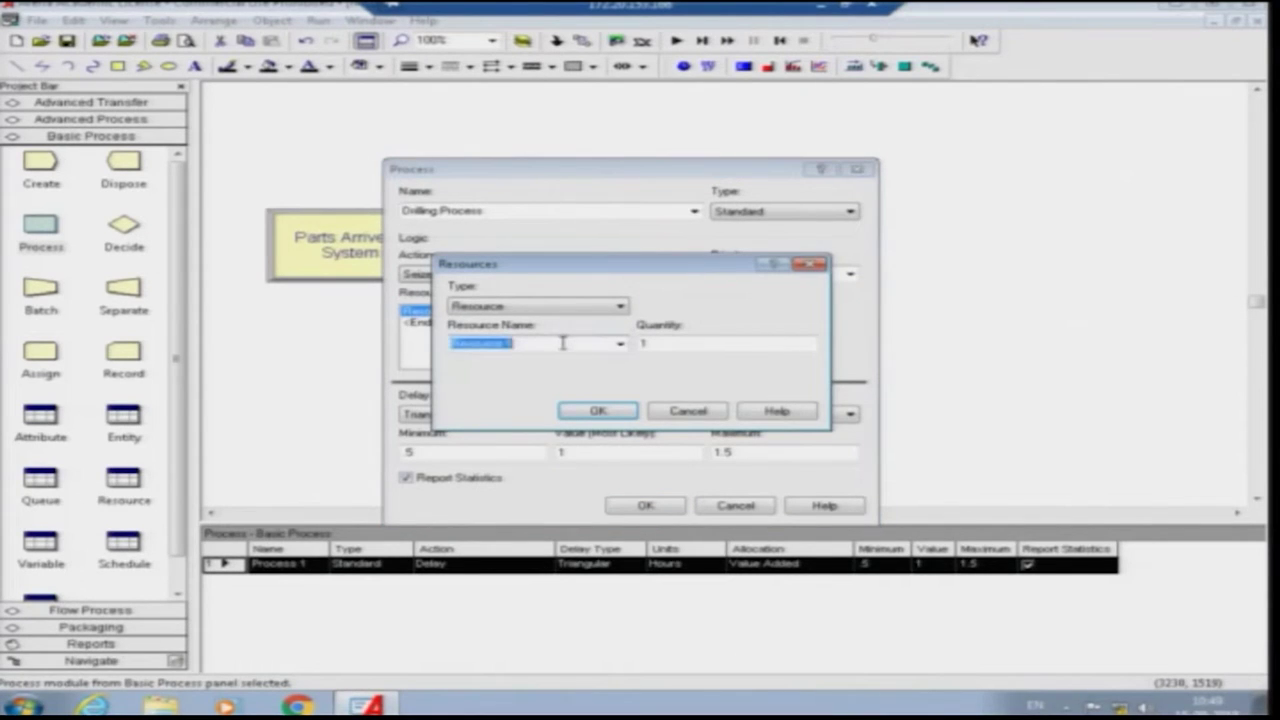
text(Drill Machine)
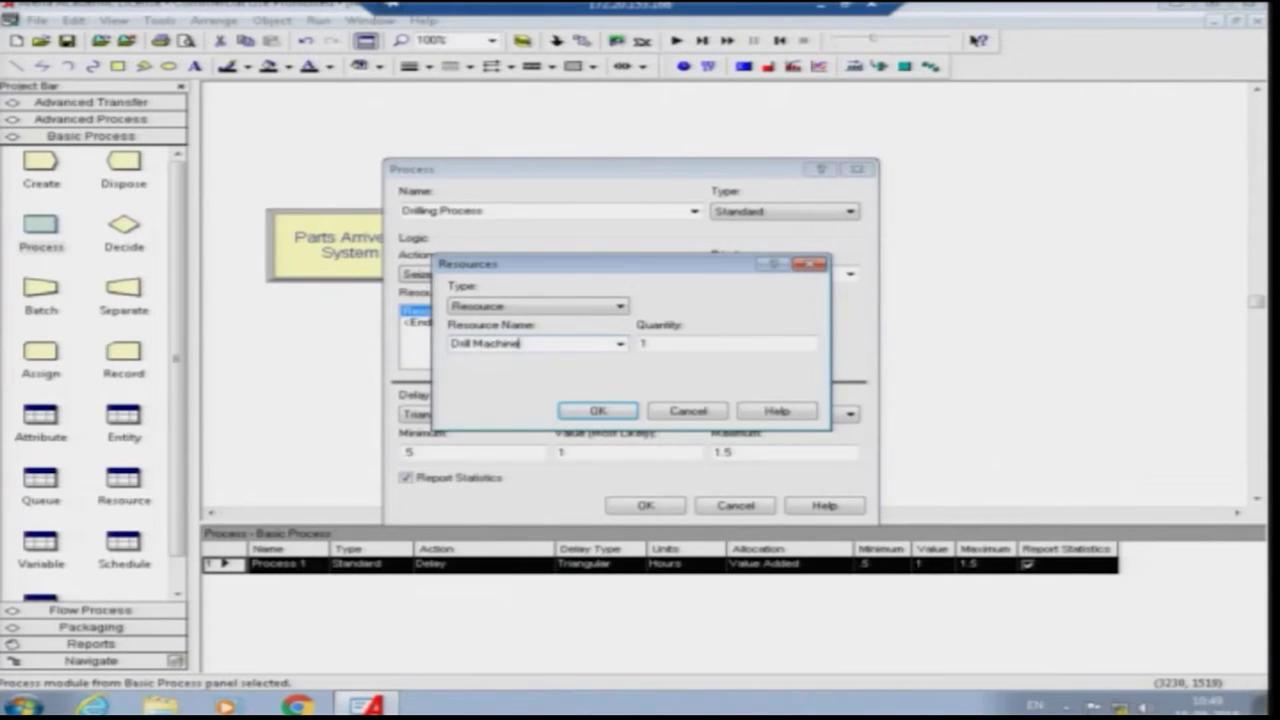
click(580, 409)
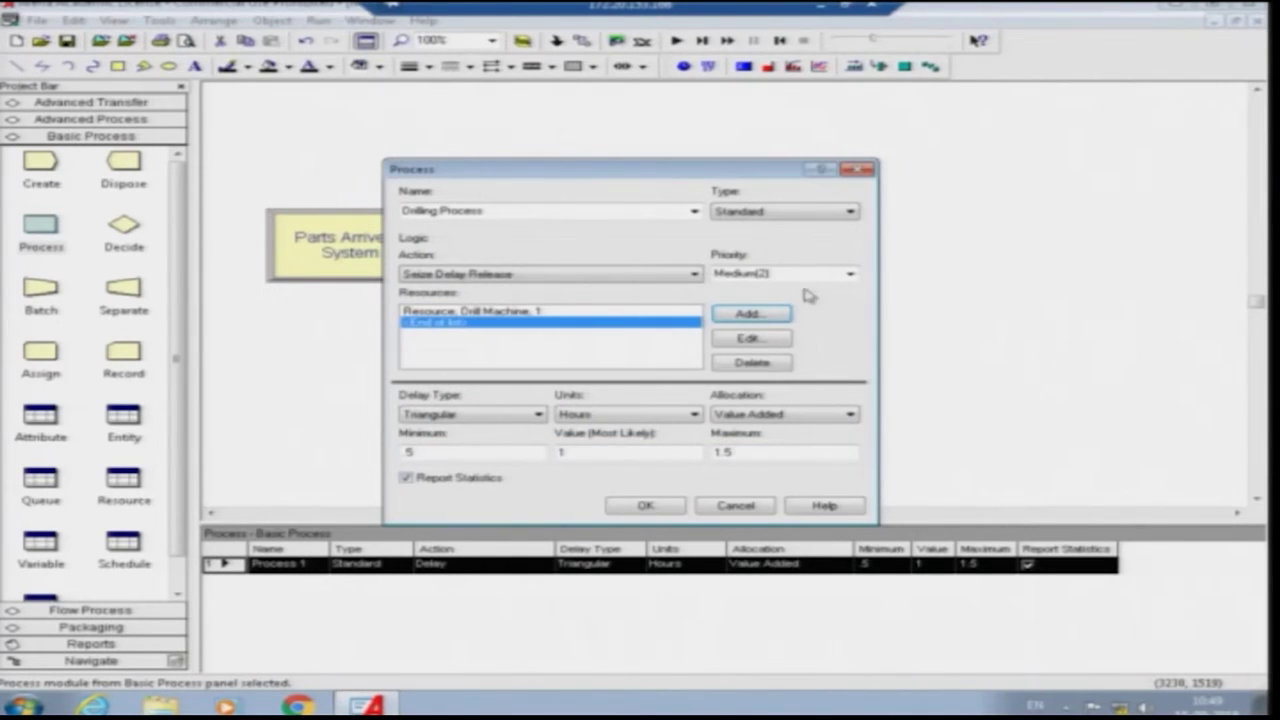
Step: Try the Normal, Triangular and Uniform delay types for the Drilling Process
click(539, 415)
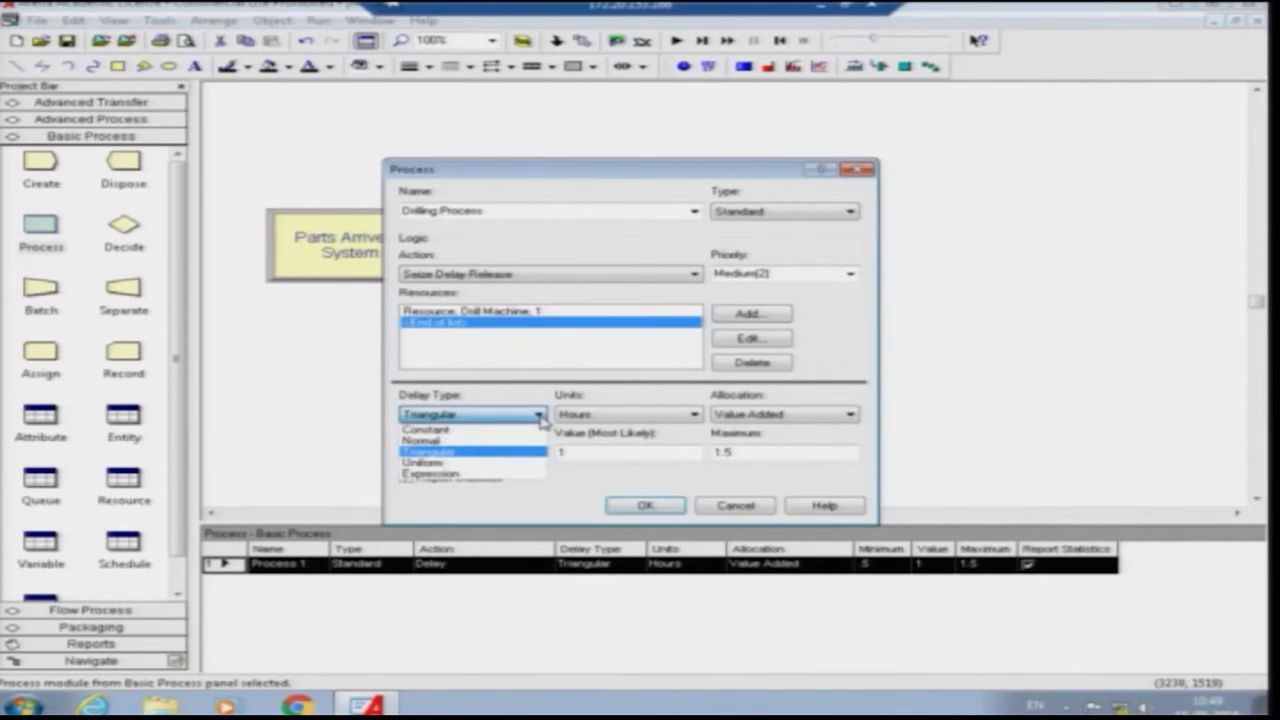
click(541, 421)
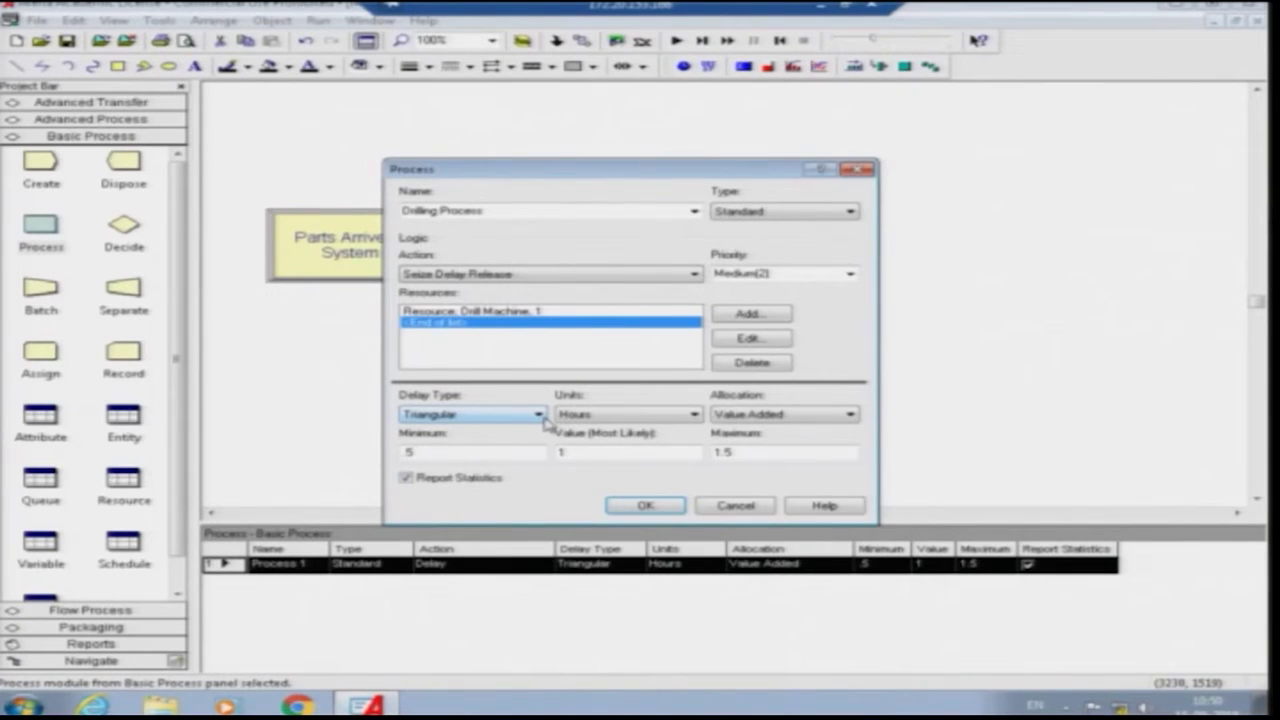
click(541, 418)
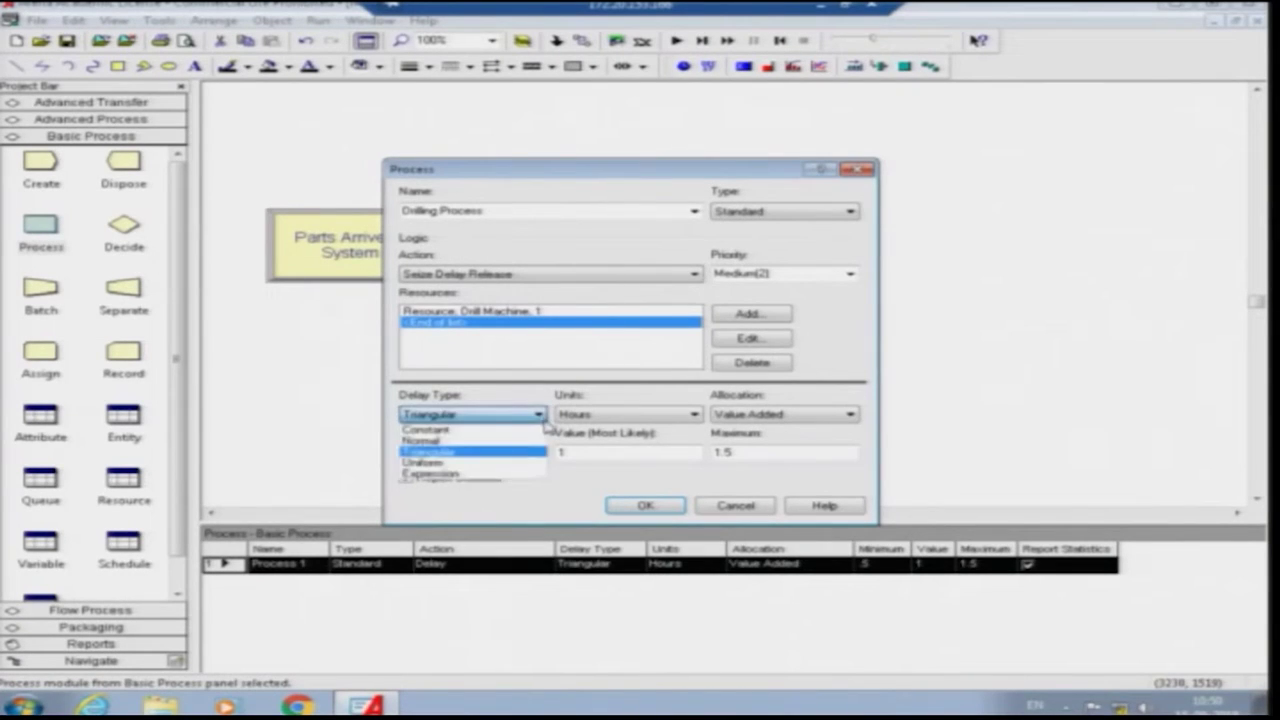
click(478, 441)
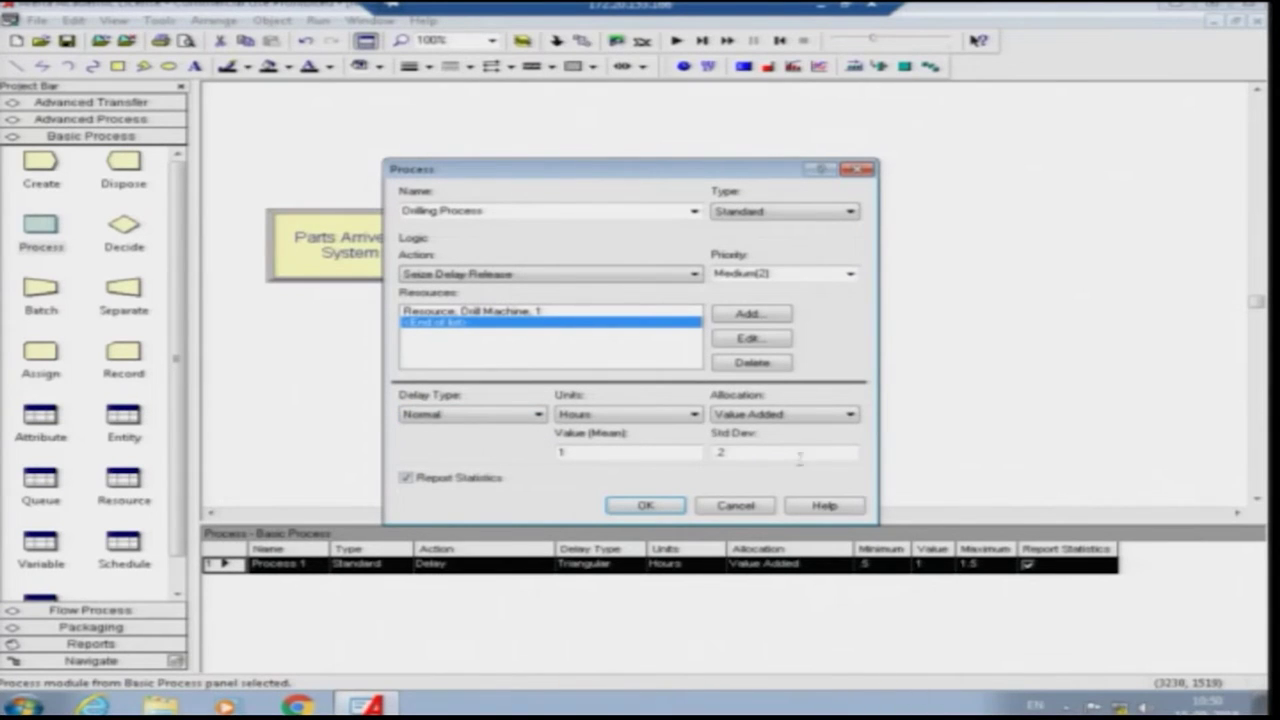
click(533, 414)
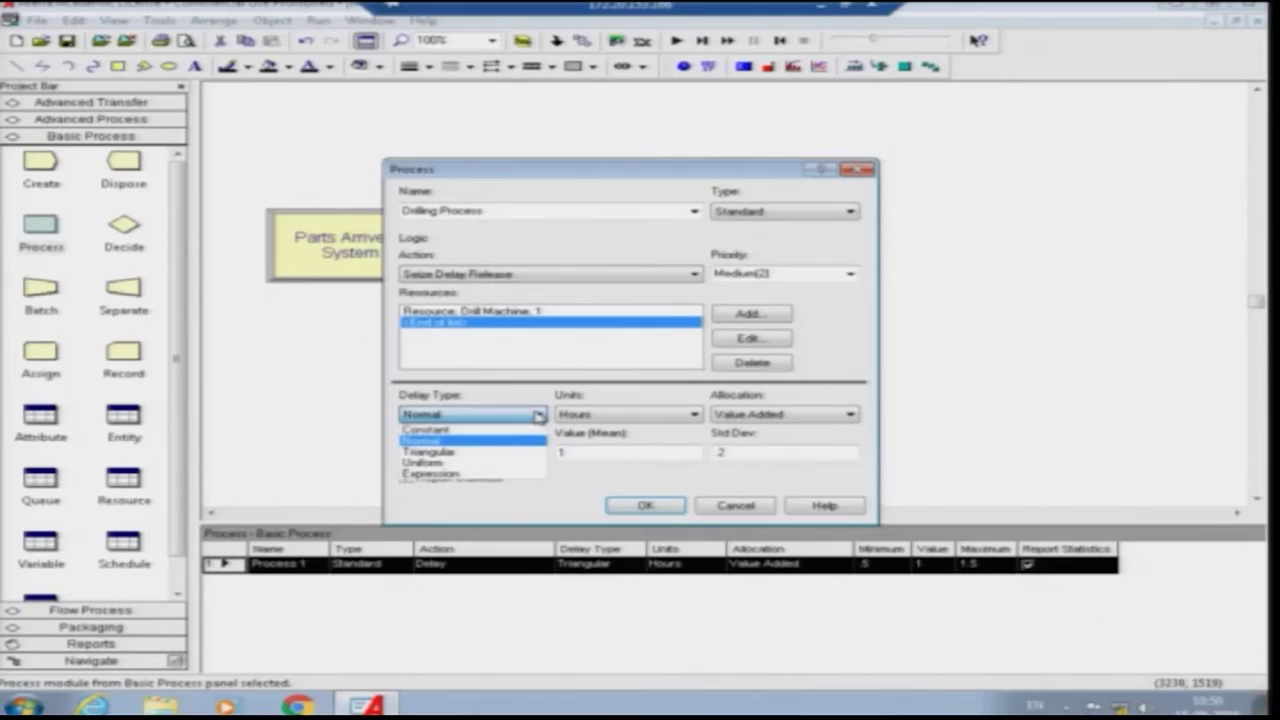
click(500, 454)
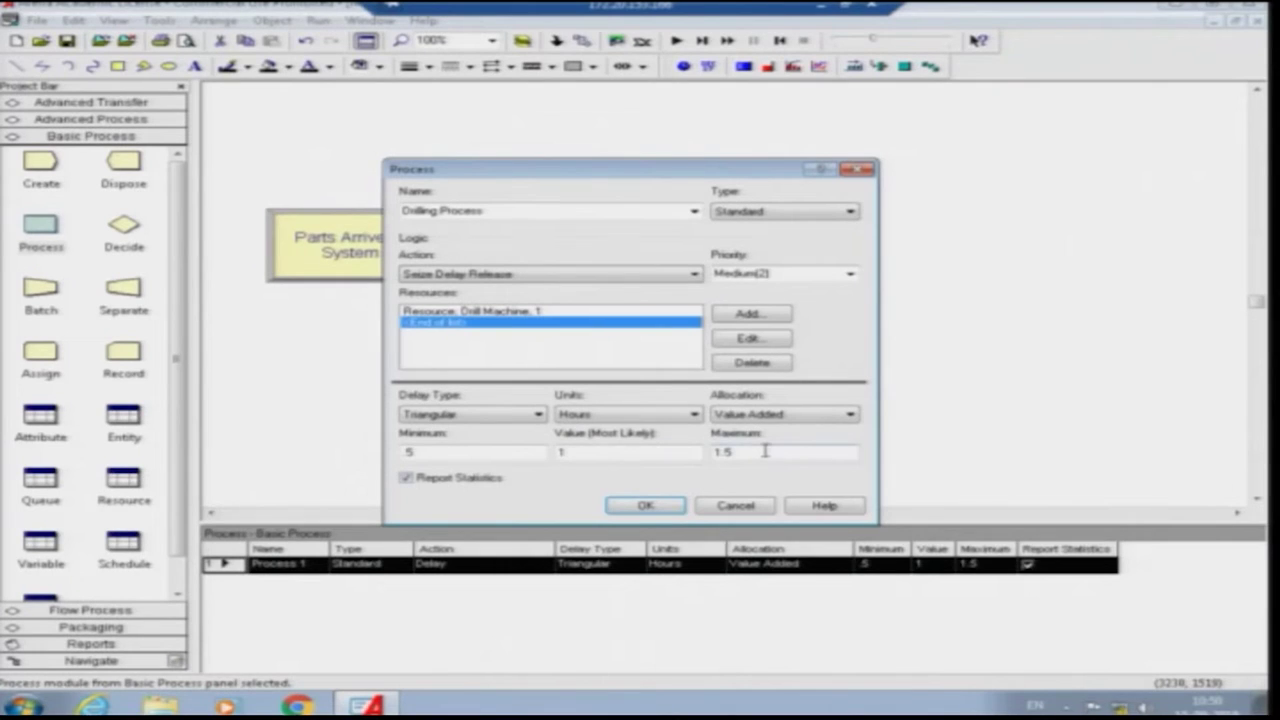
click(494, 414)
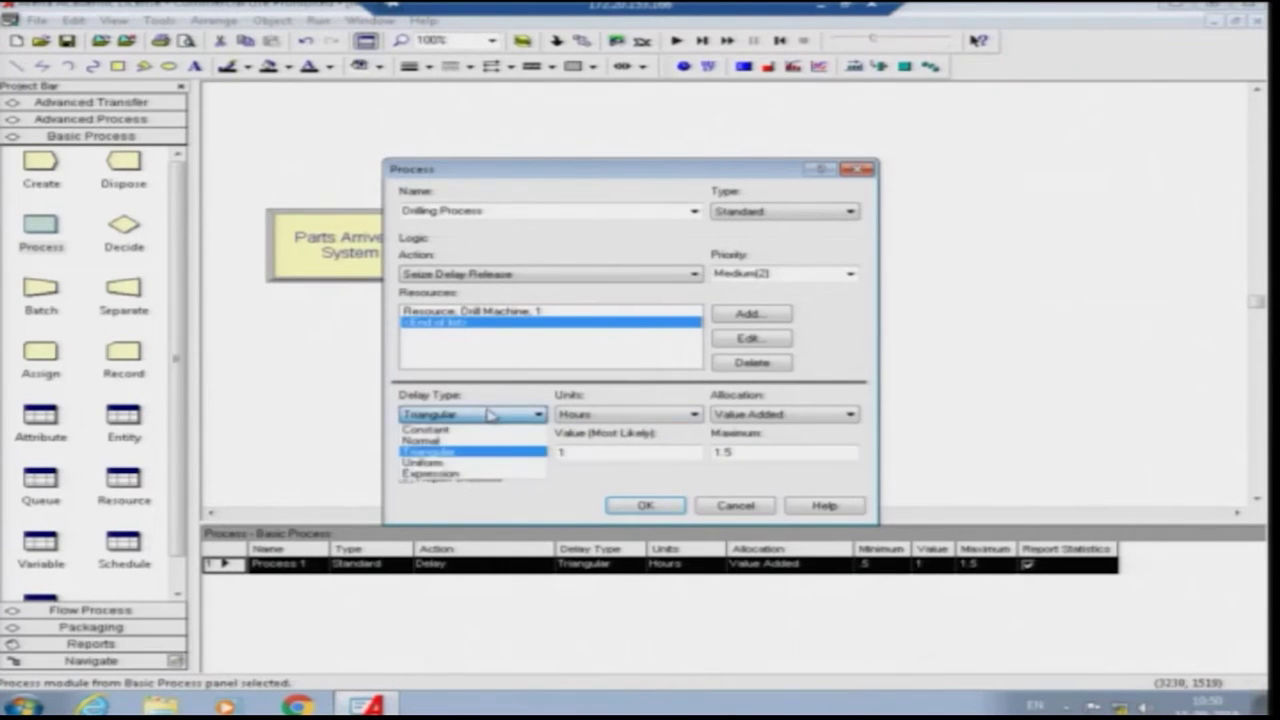
click(476, 463)
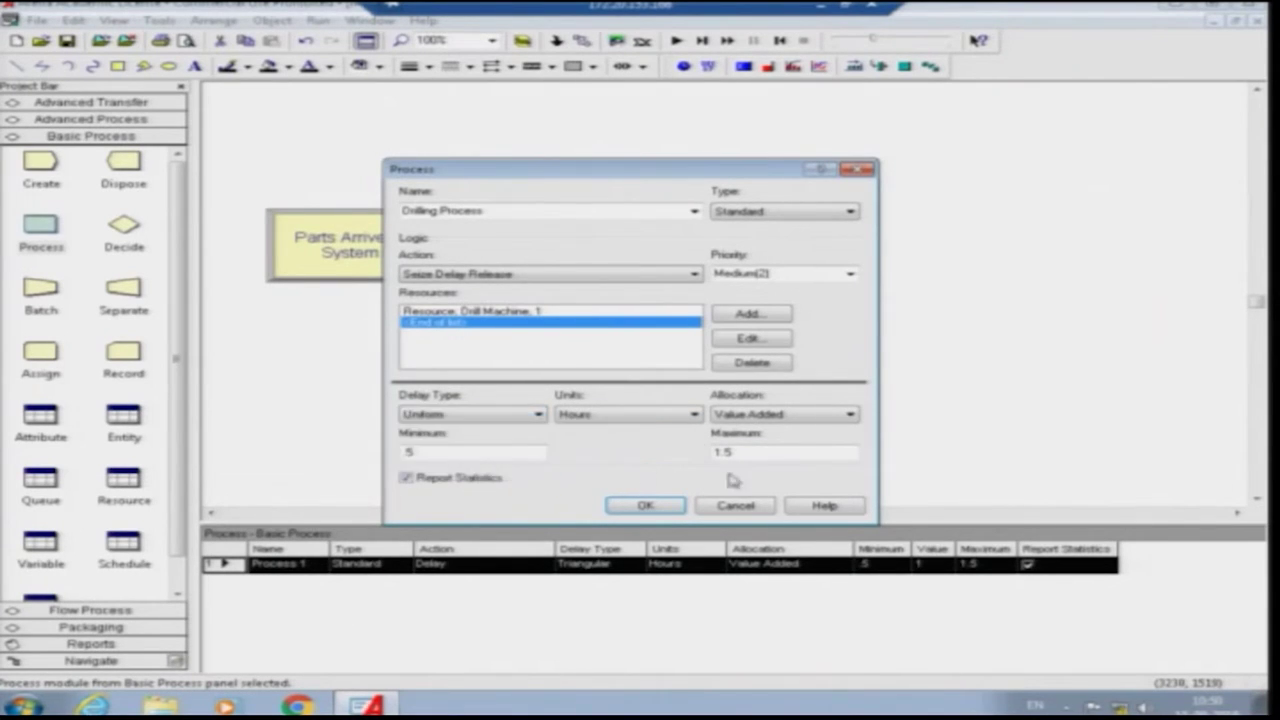
Step: Set the Drilling Process delay type to Constant with units in Minutes
click(537, 414)
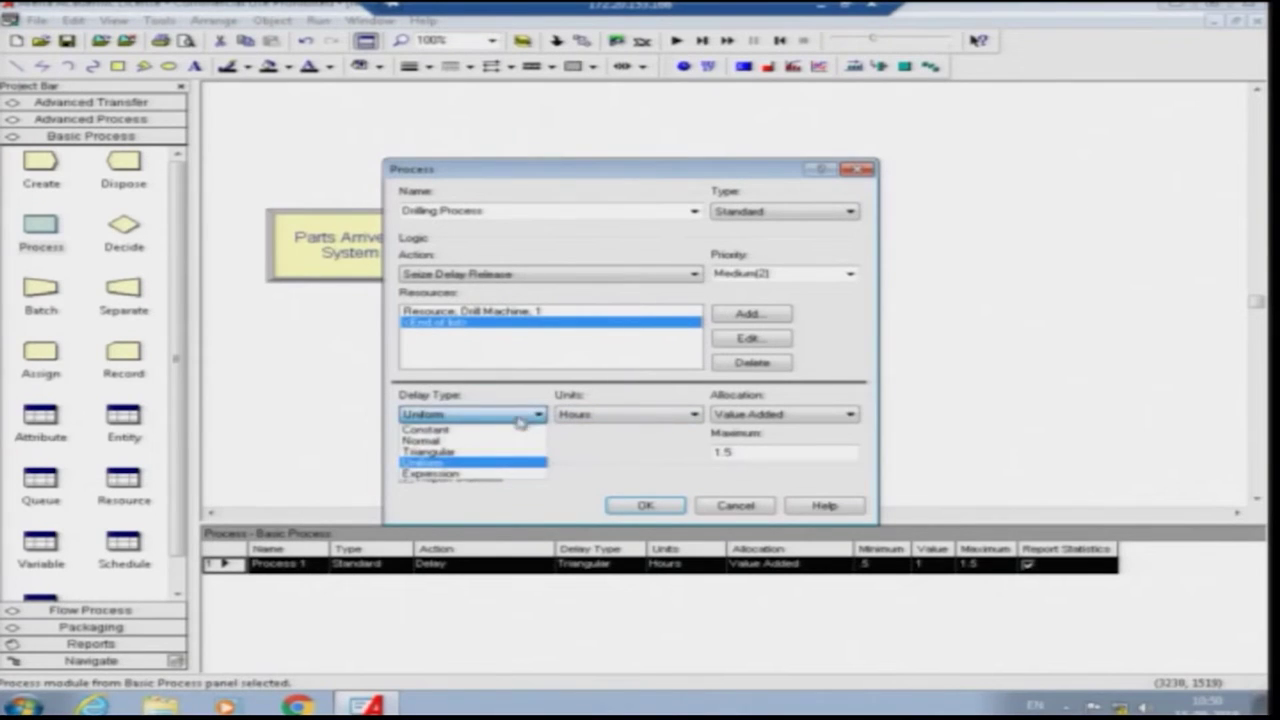
click(503, 431)
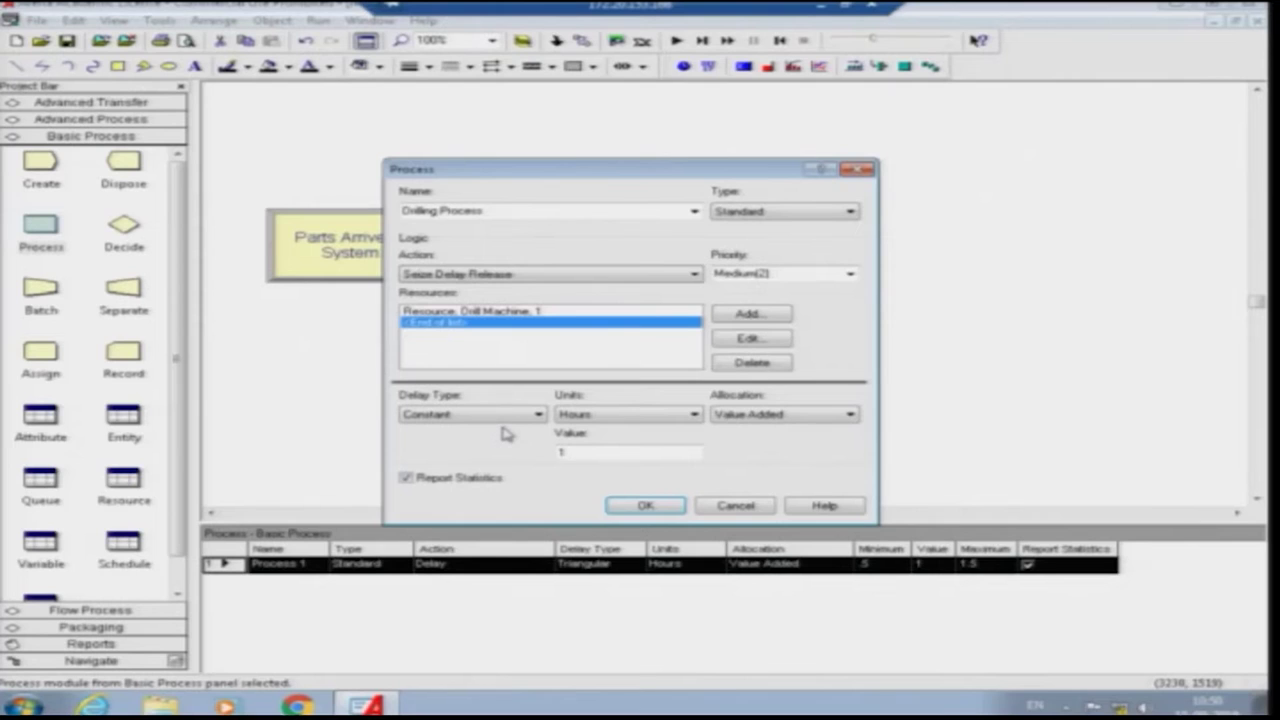
click(598, 418)
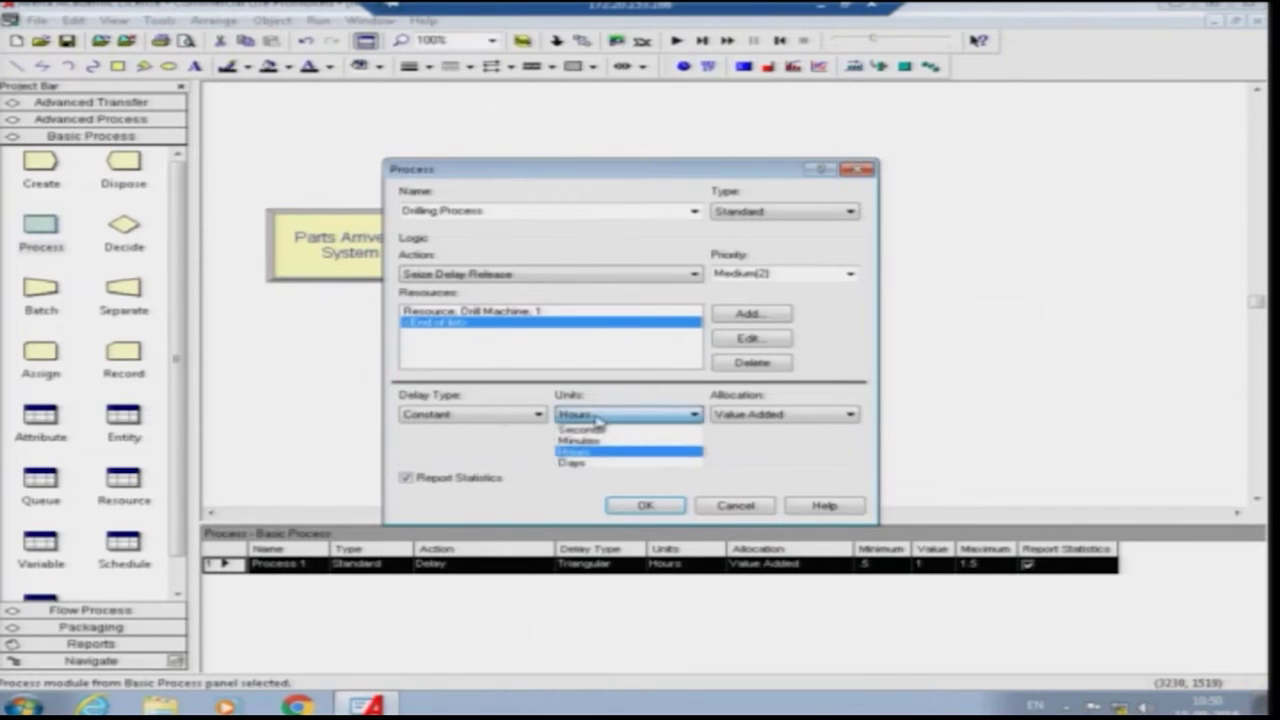
click(610, 444)
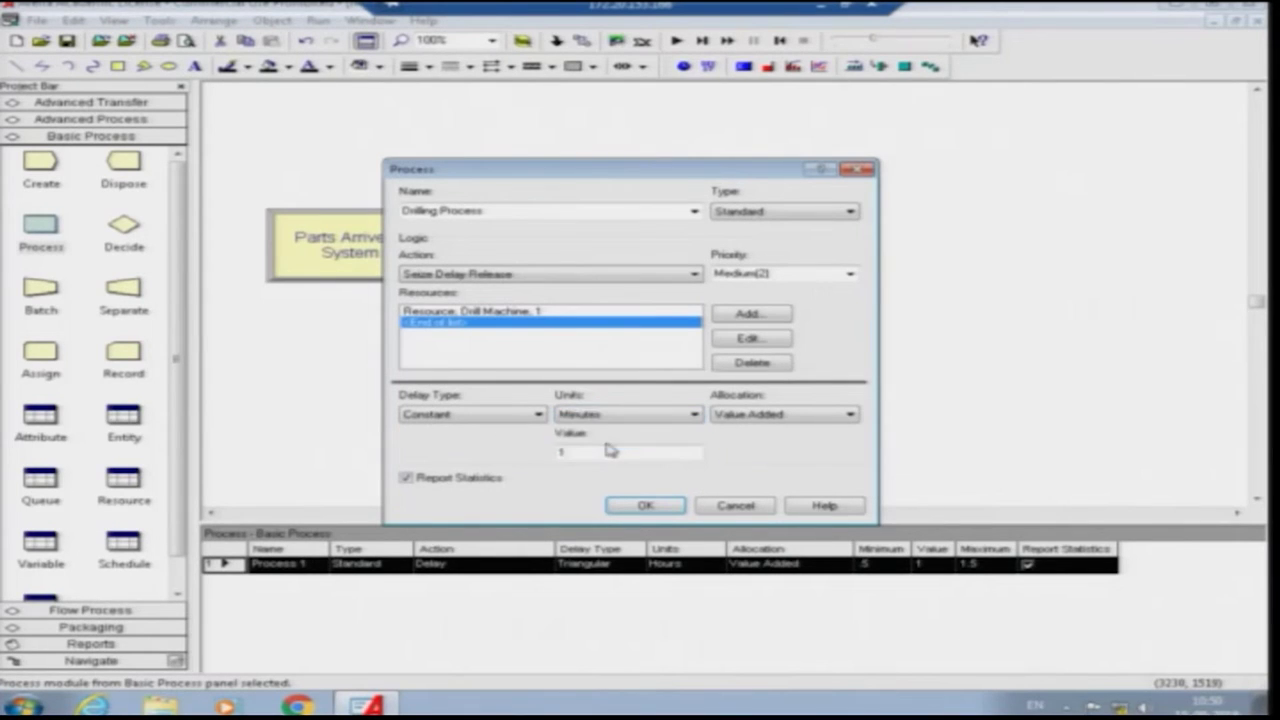
Step: Keep the allocation as Value Added, set the delay value to 7 and accept the Drilling Process settings
click(733, 419)
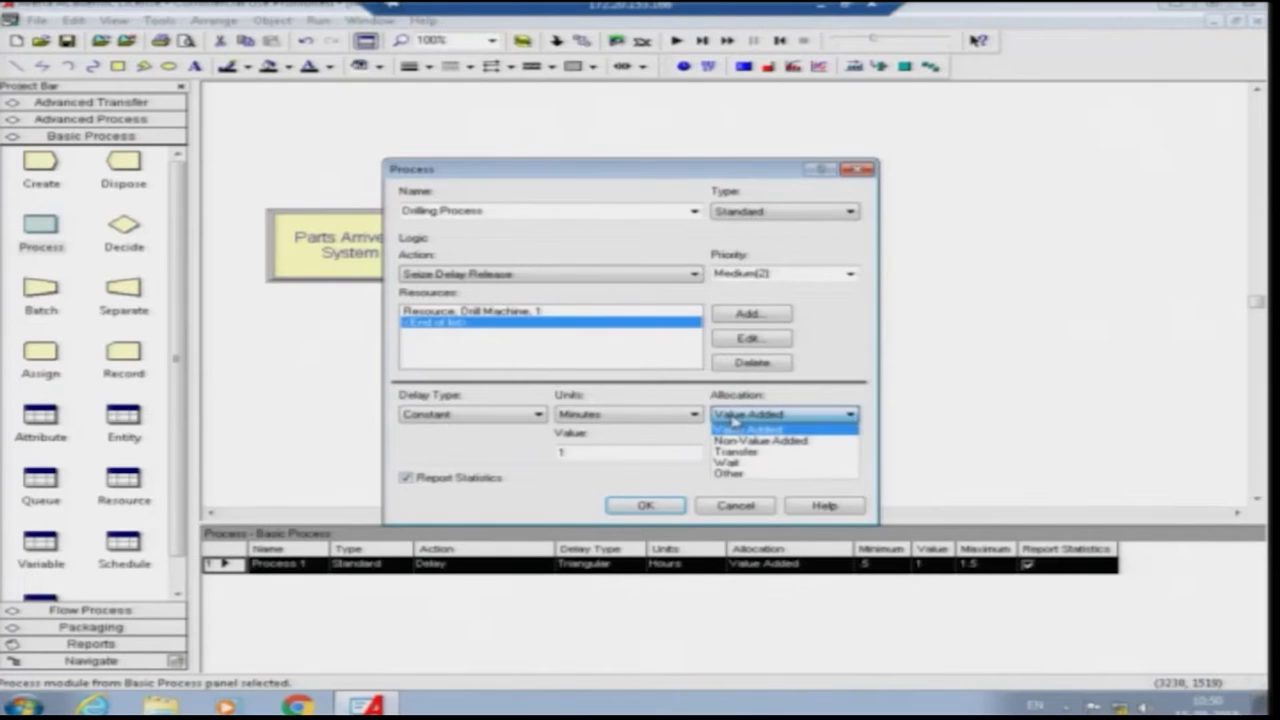
click(737, 429)
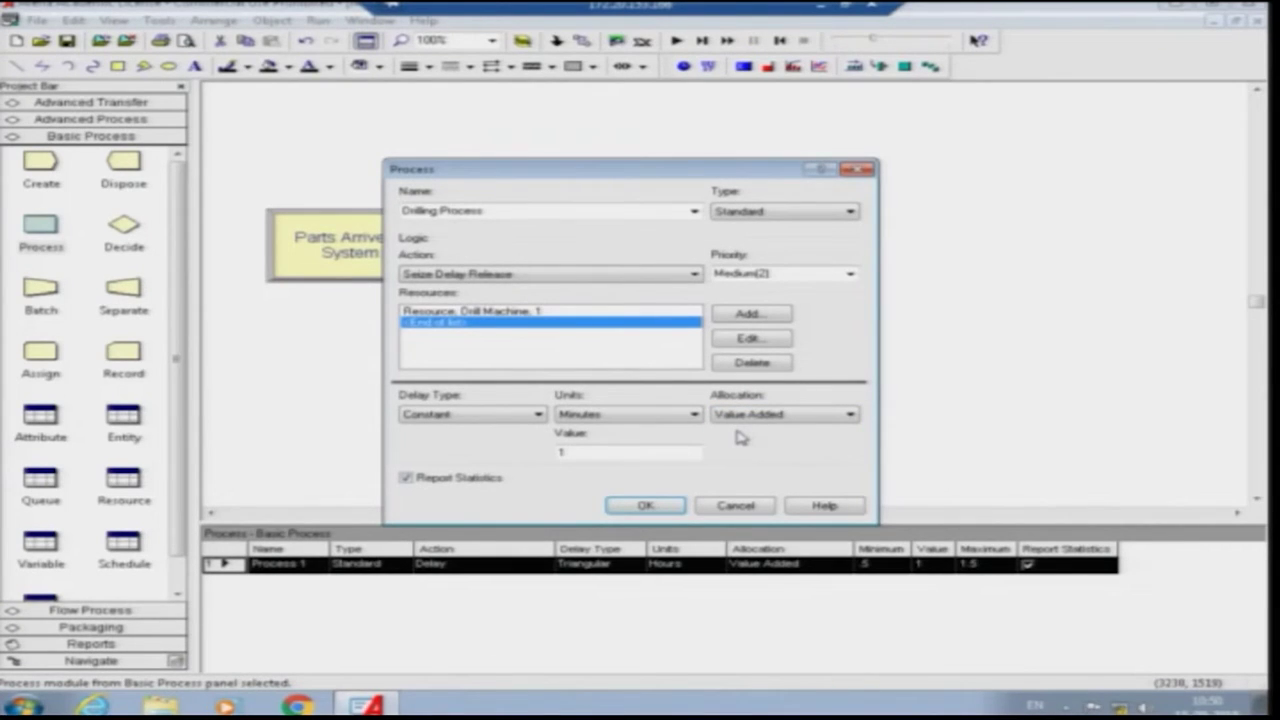
double_click(551, 451)
text(7)
click(640, 507)
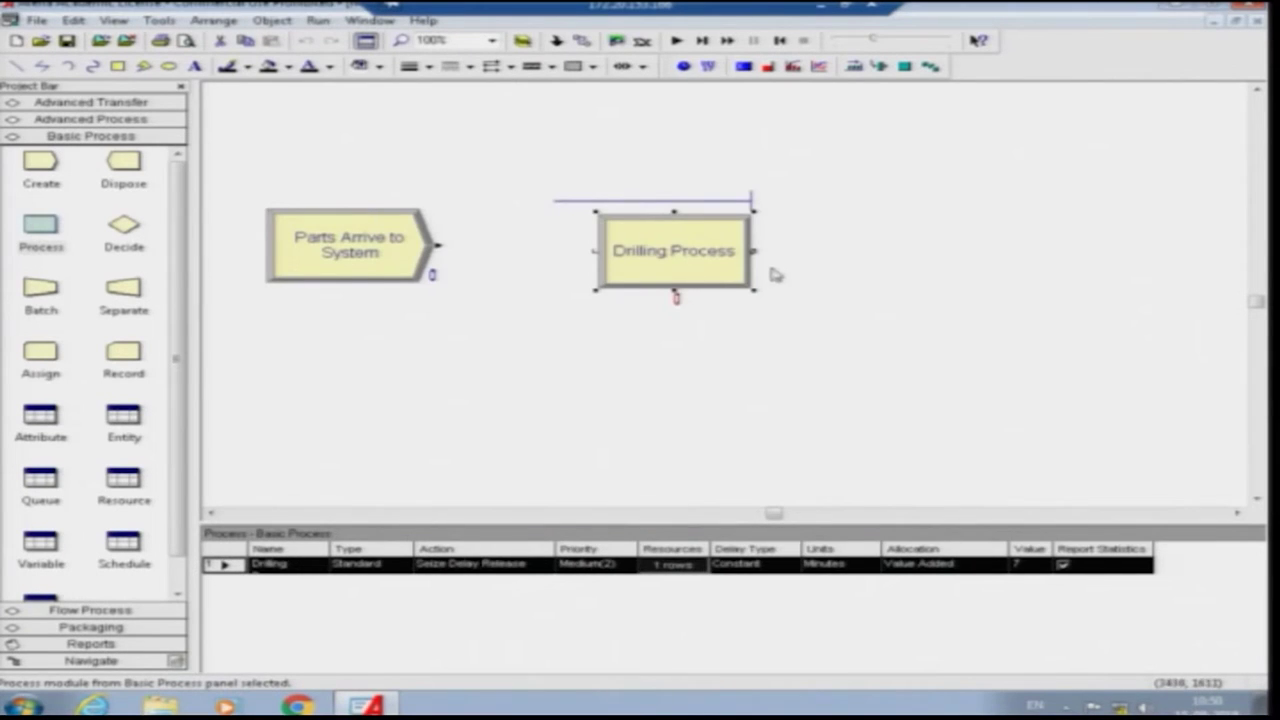
Step: Inspect the Drilling Process queue and its available type options, keeping First In First Out
click(752, 205)
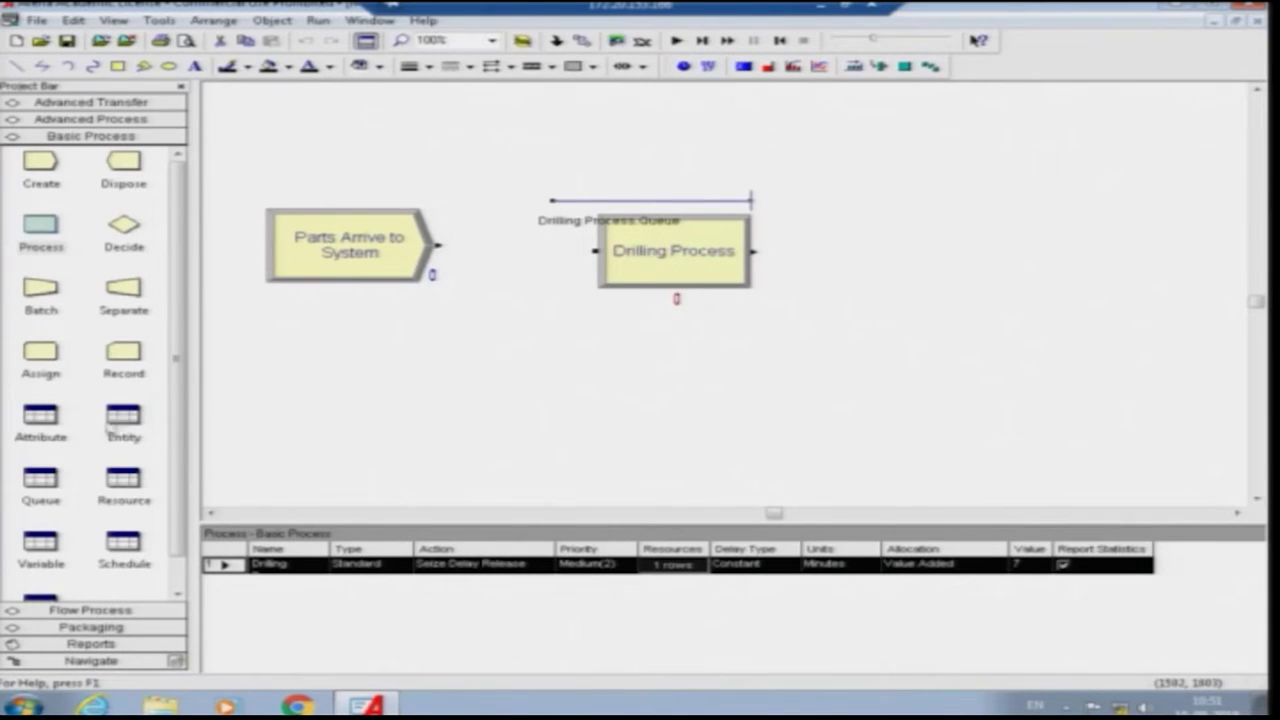
click(36, 480)
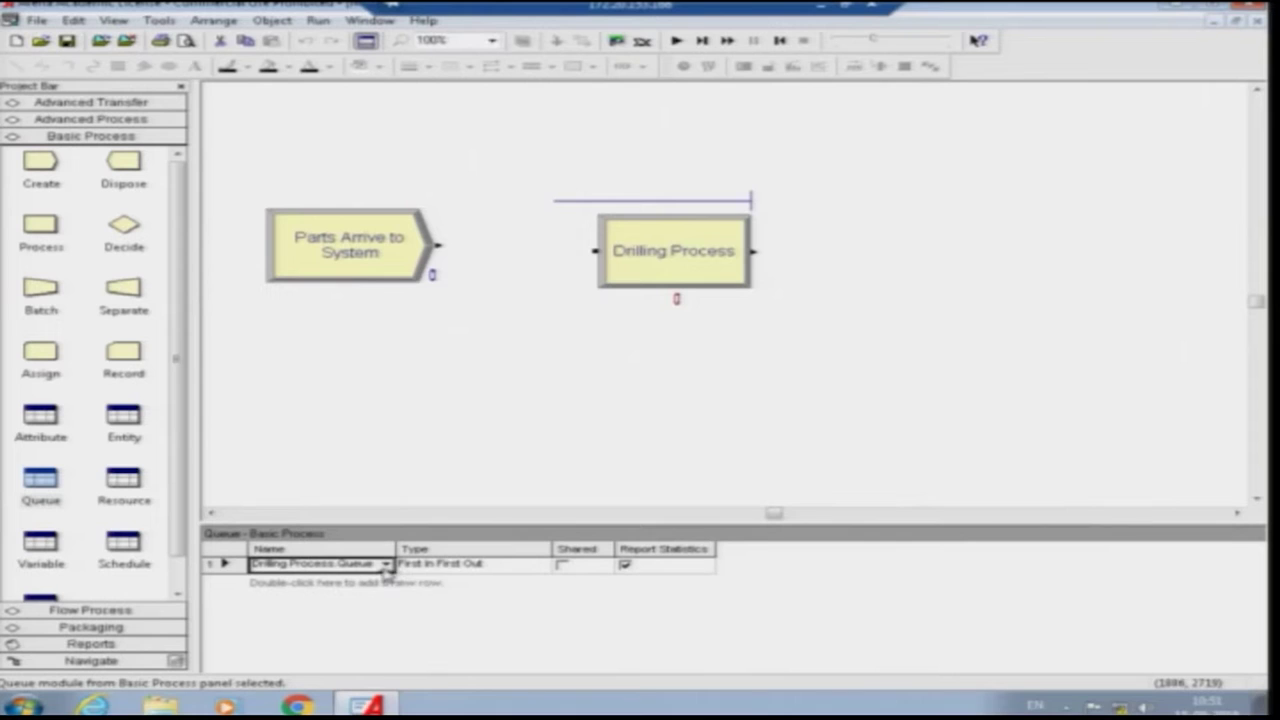
click(462, 566)
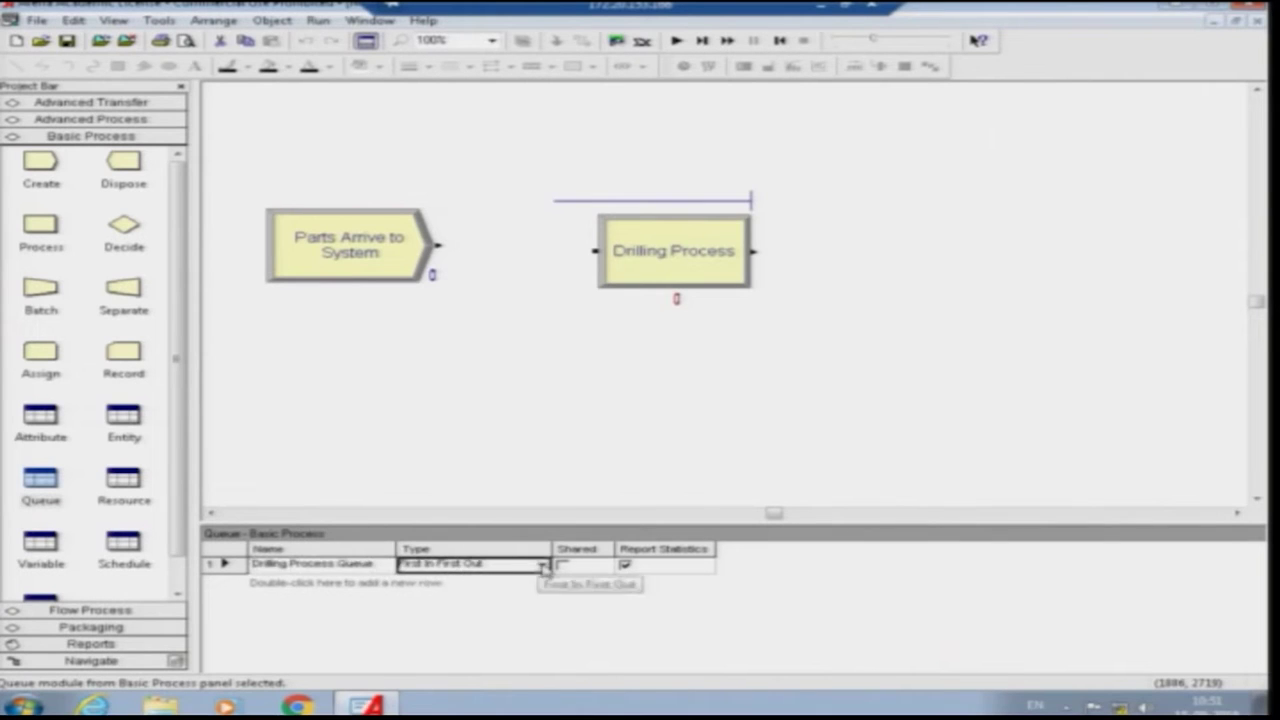
click(543, 566)
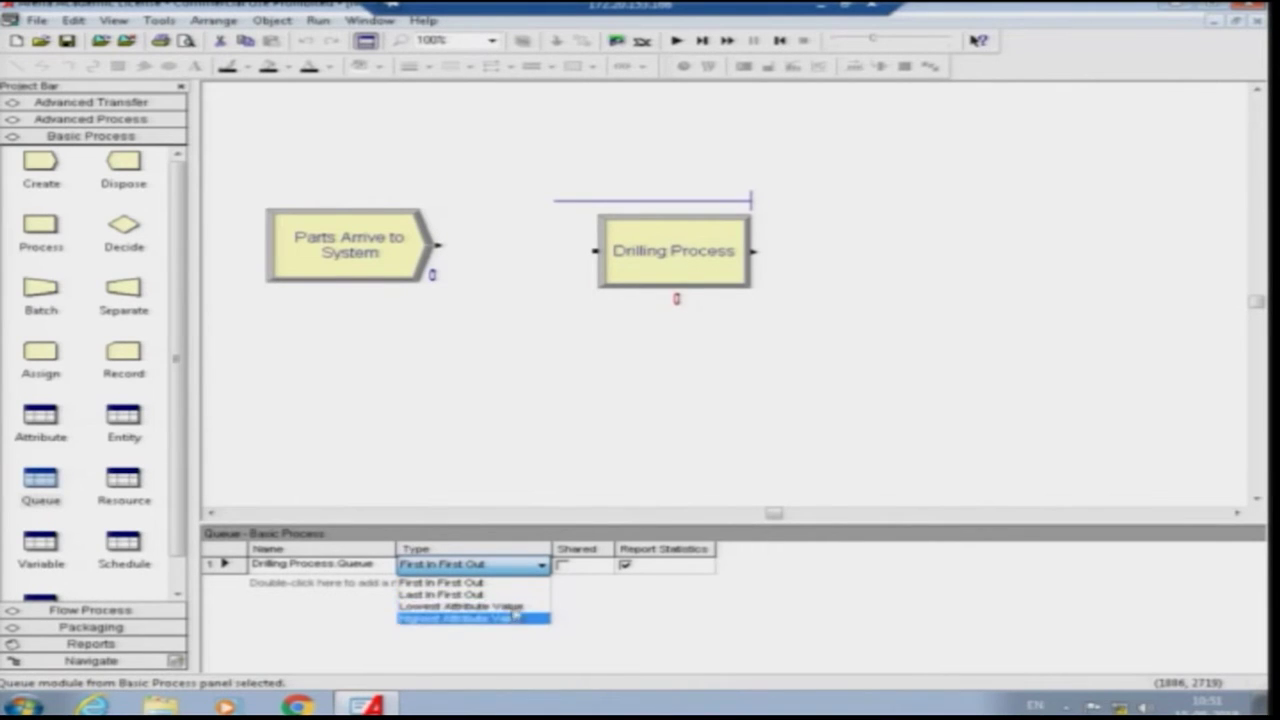
click(513, 565)
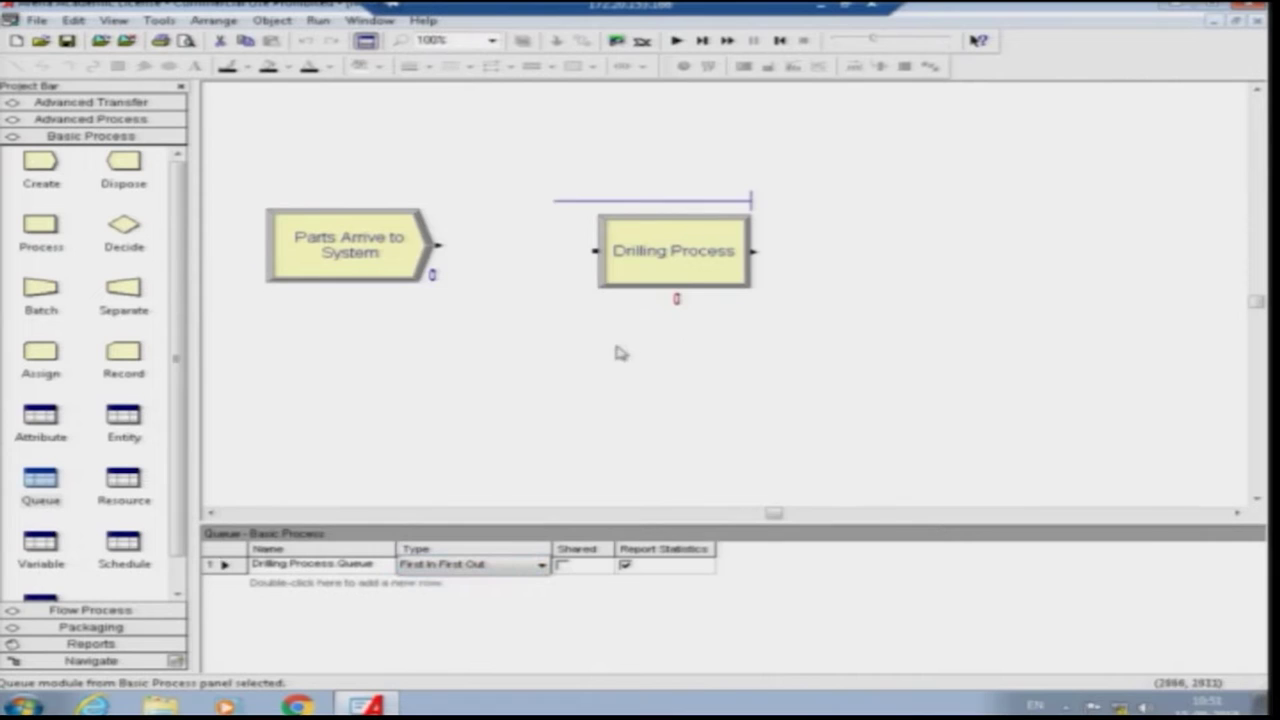
Step: Review the Drilling Process module's settings without changing them, and show the queue data again
double_click(690, 258)
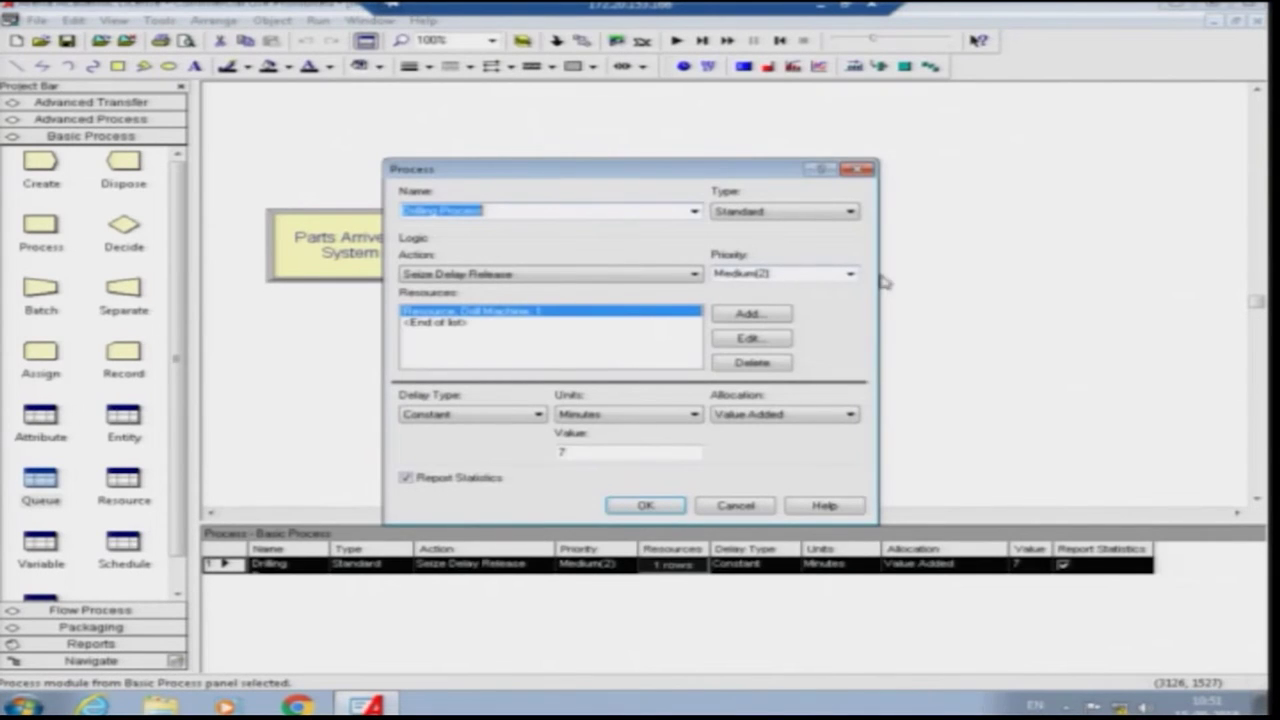
click(866, 171)
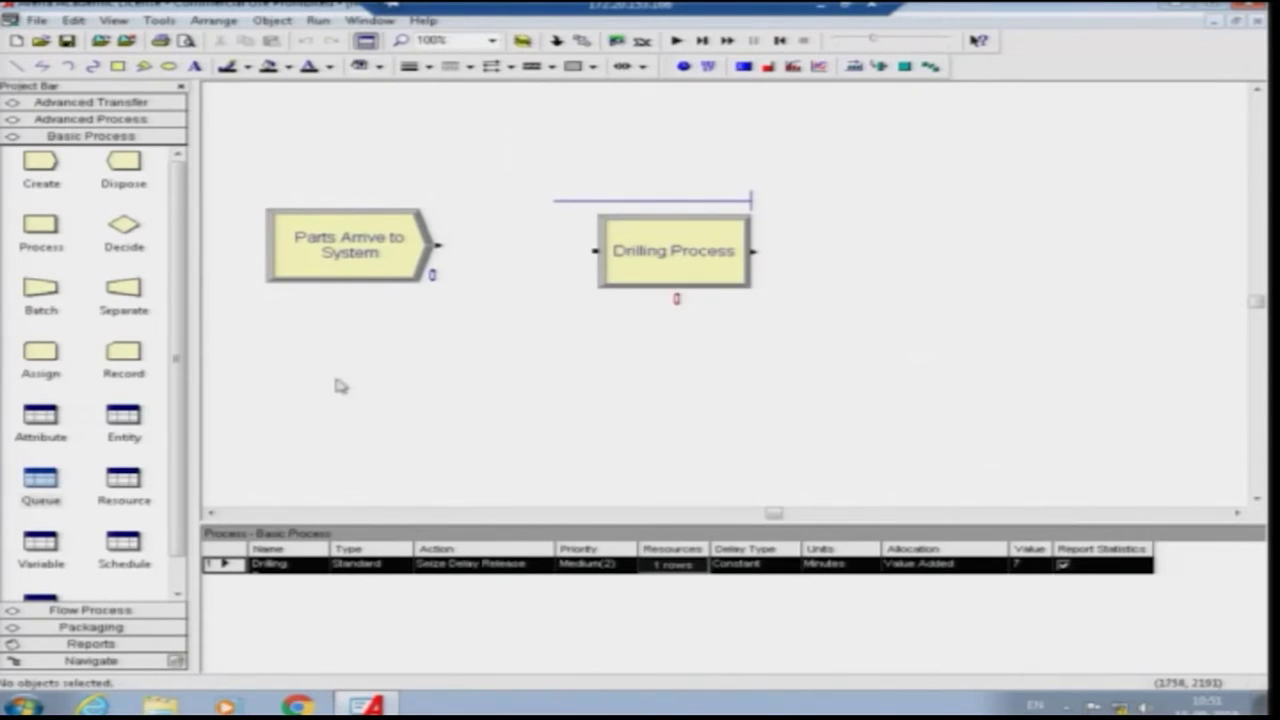
click(40, 485)
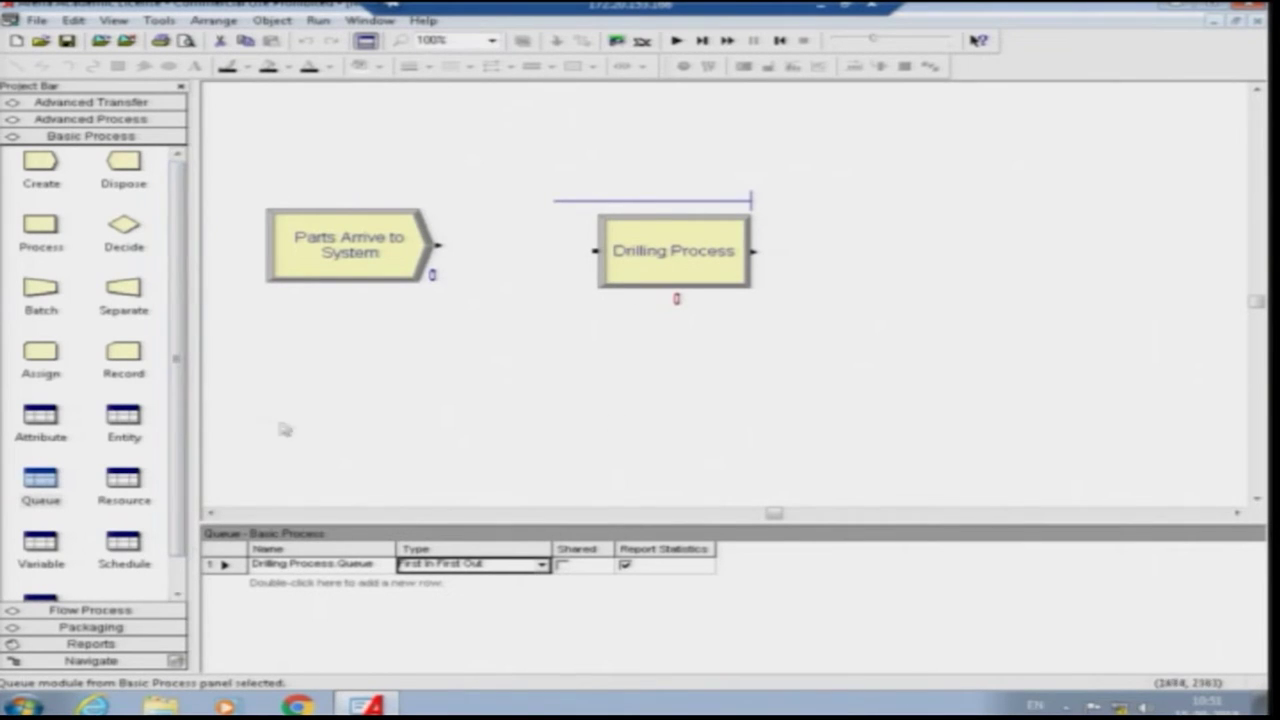
click(817, 270)
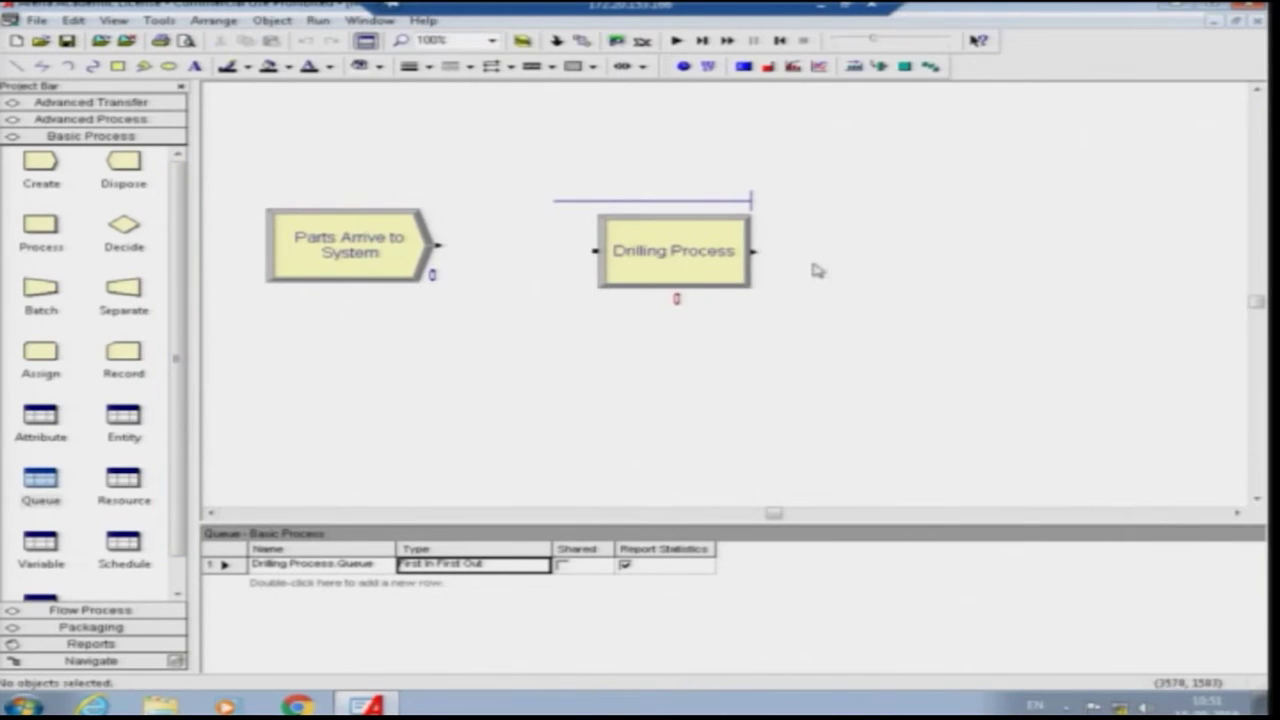
Step: Add a Dispose module to the right of Drilling Process and name it Parts Leave System
click(124, 165)
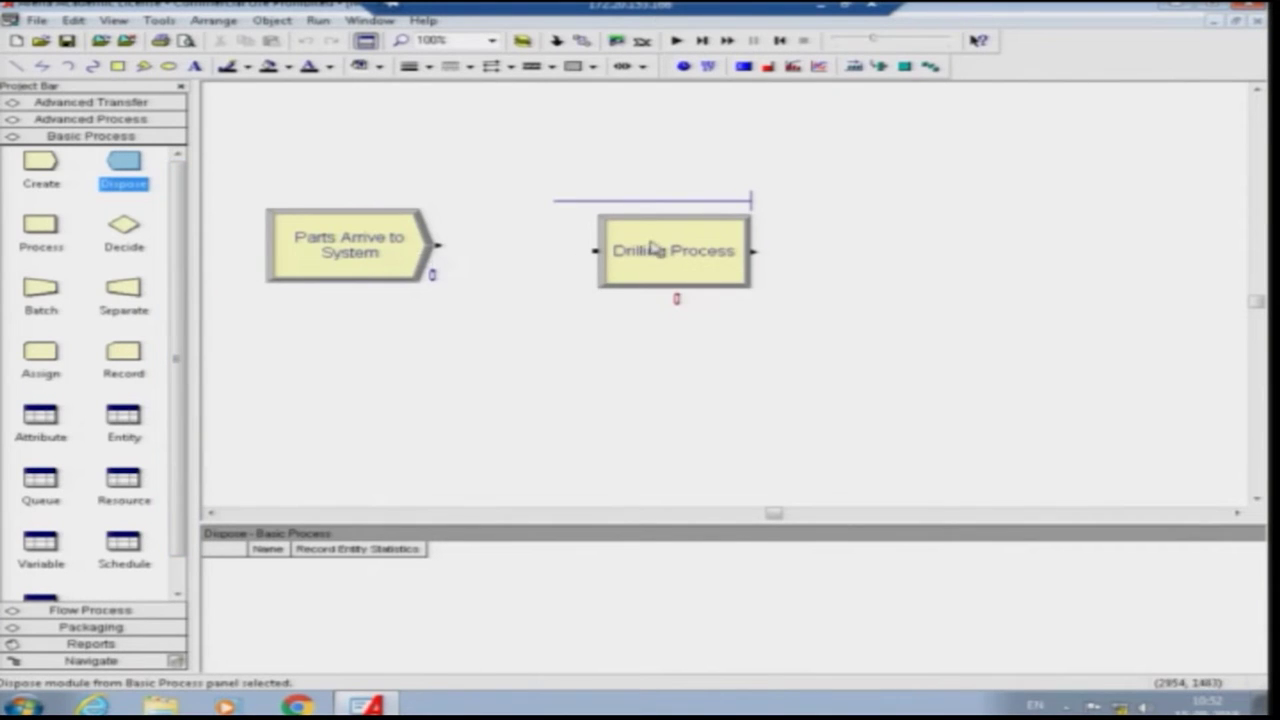
drag(128, 165, 910, 264)
double_click(947, 258)
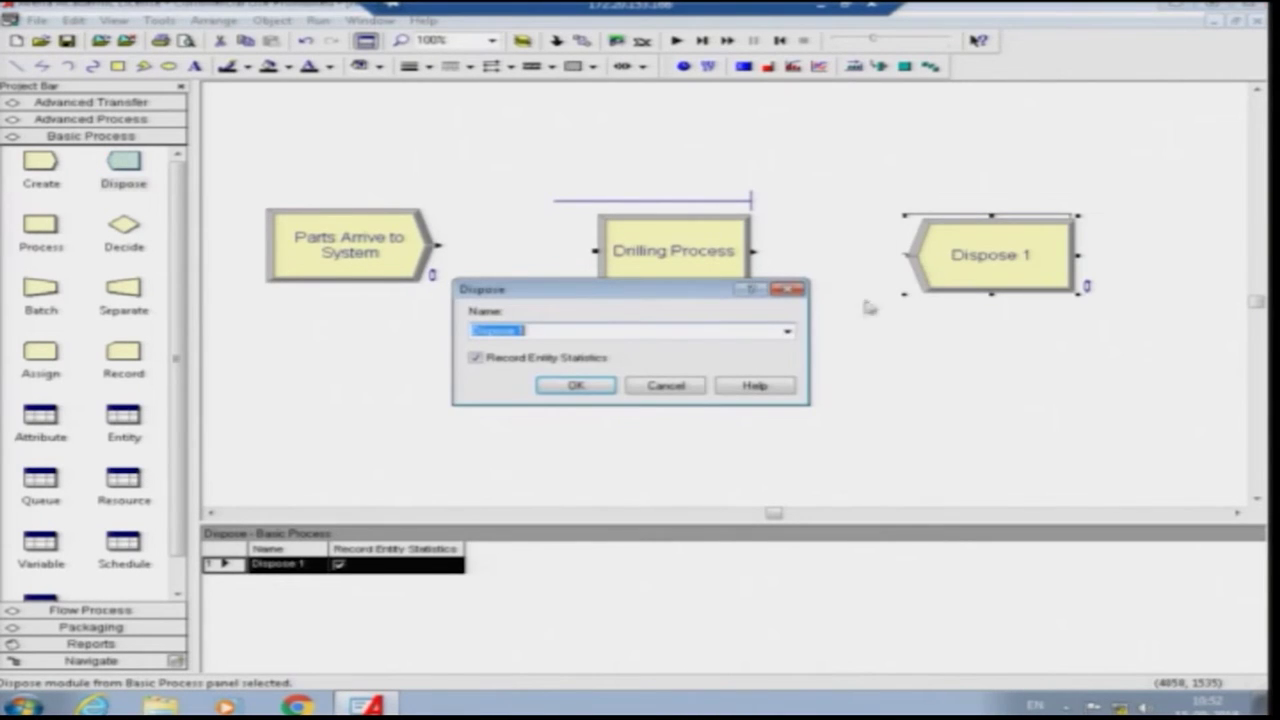
text(Parts Leave System)
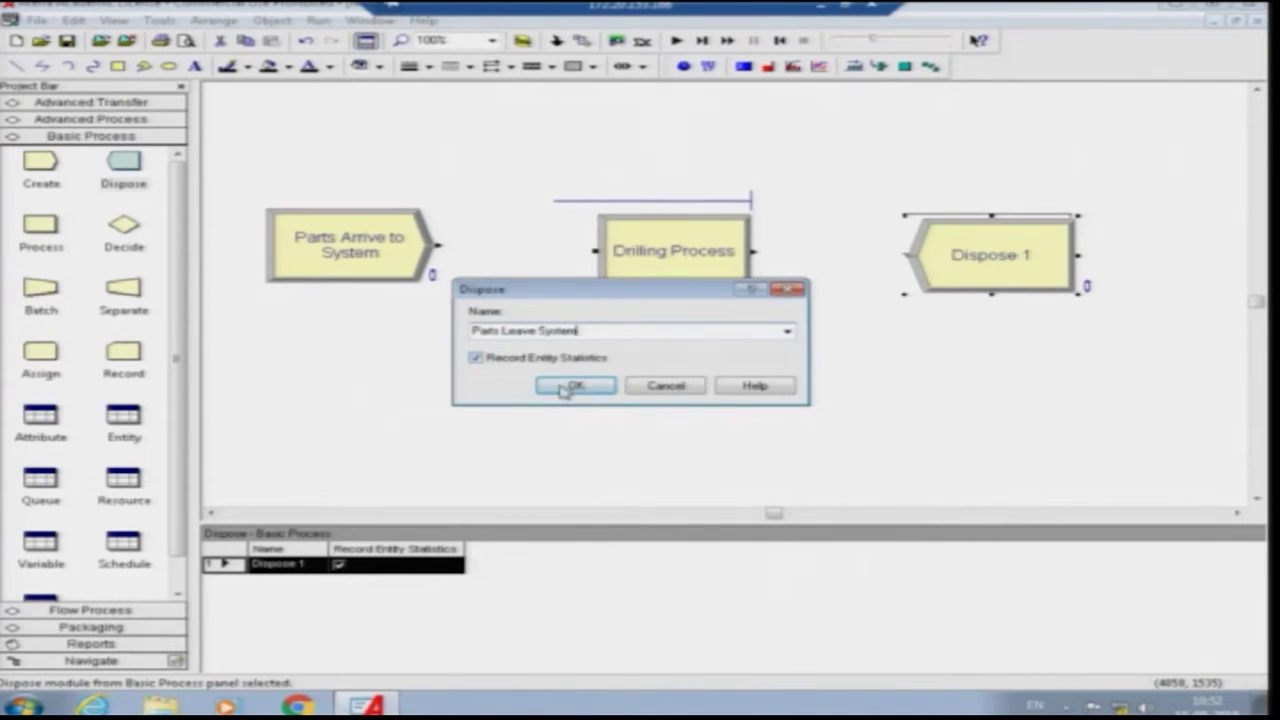
click(569, 386)
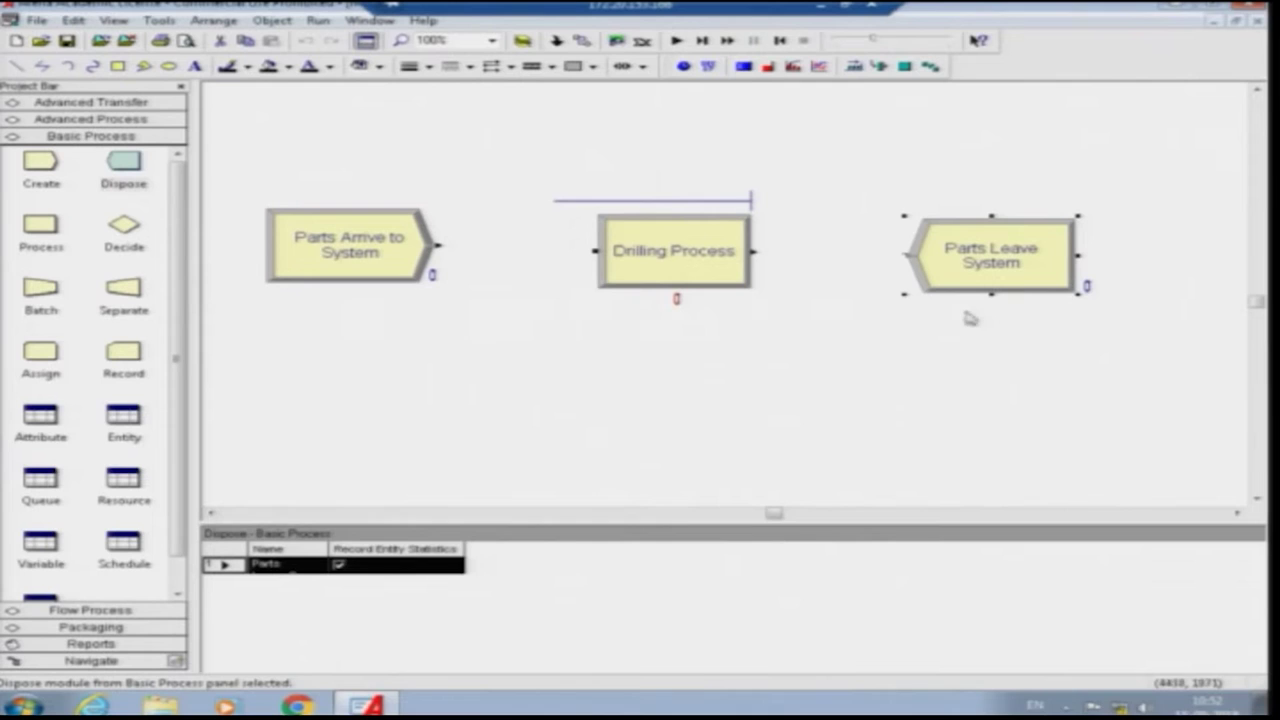
Step: Reposition the Parts Leave System module so it lines up horizontally with Drilling Process
click(972, 254)
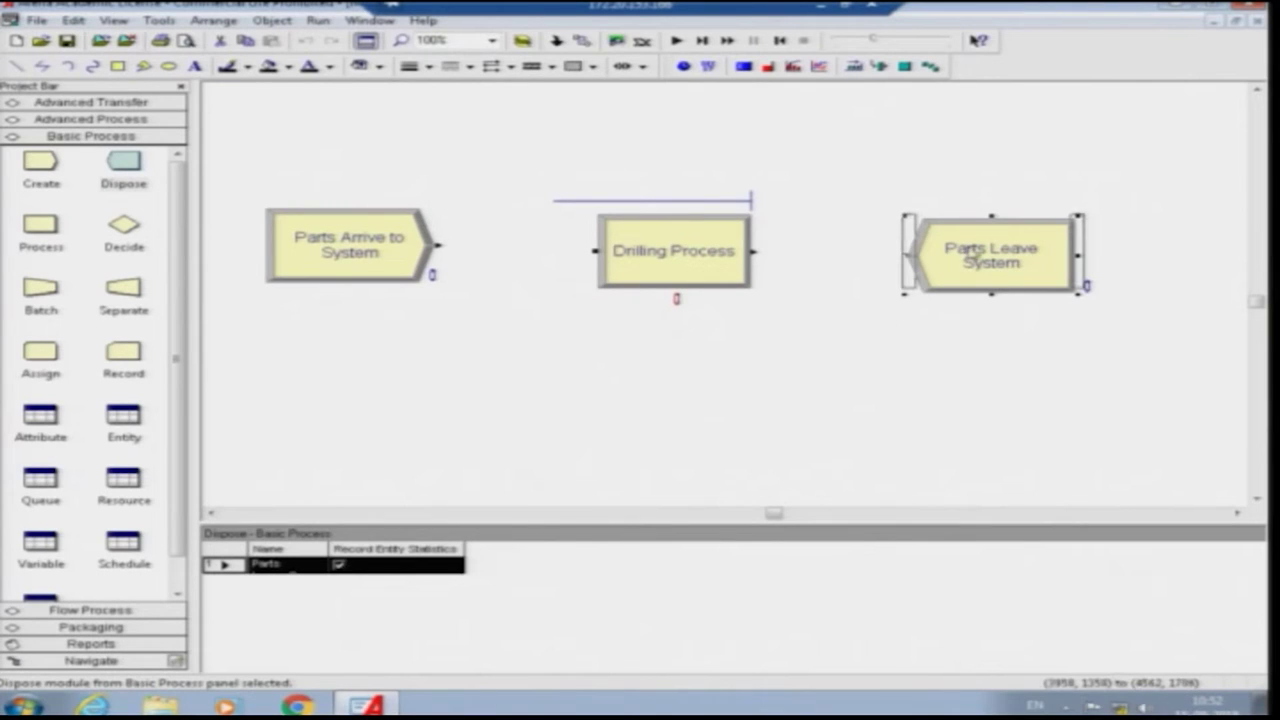
drag(972, 254, 981, 239)
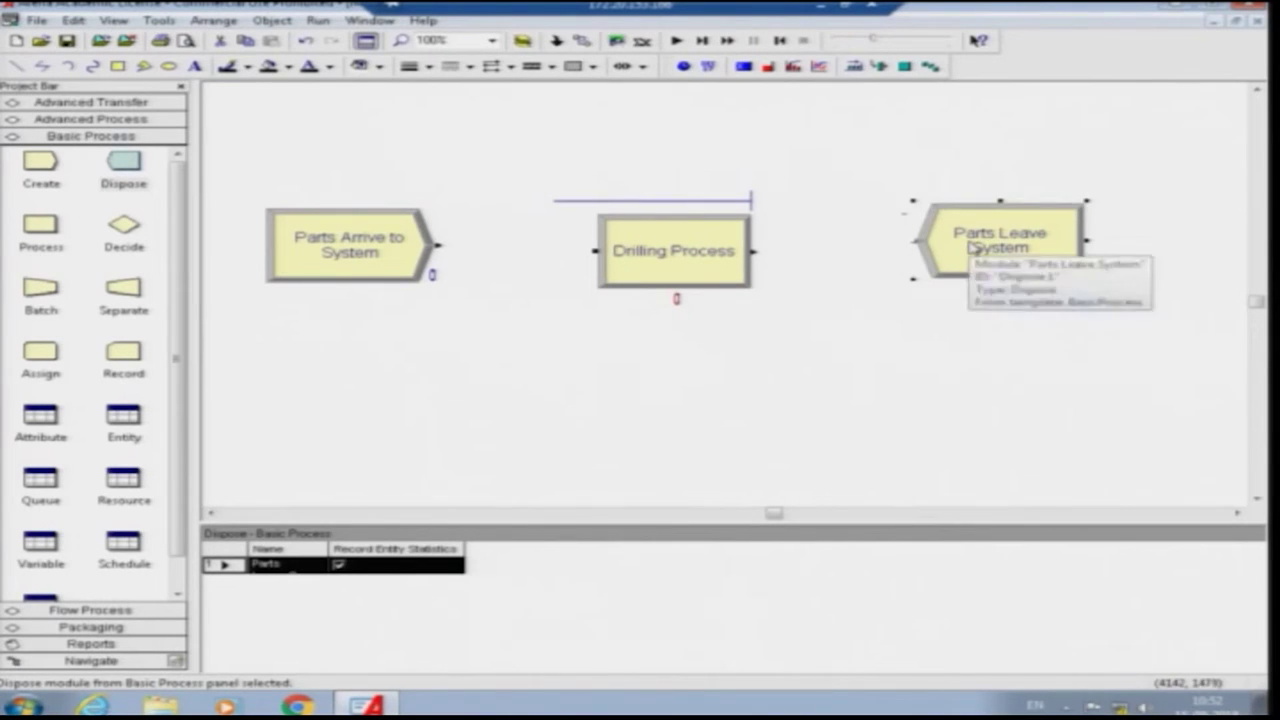
click(803, 325)
click(990, 245)
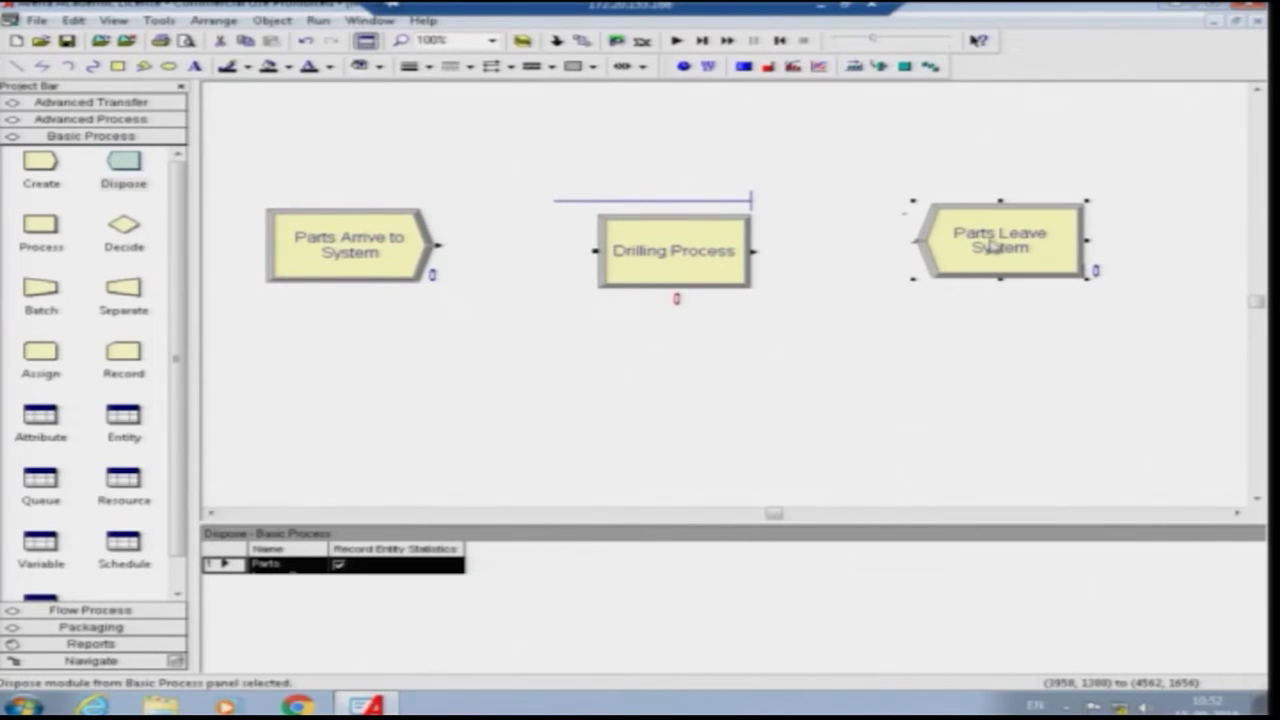
drag(990, 245, 990, 257)
click(889, 334)
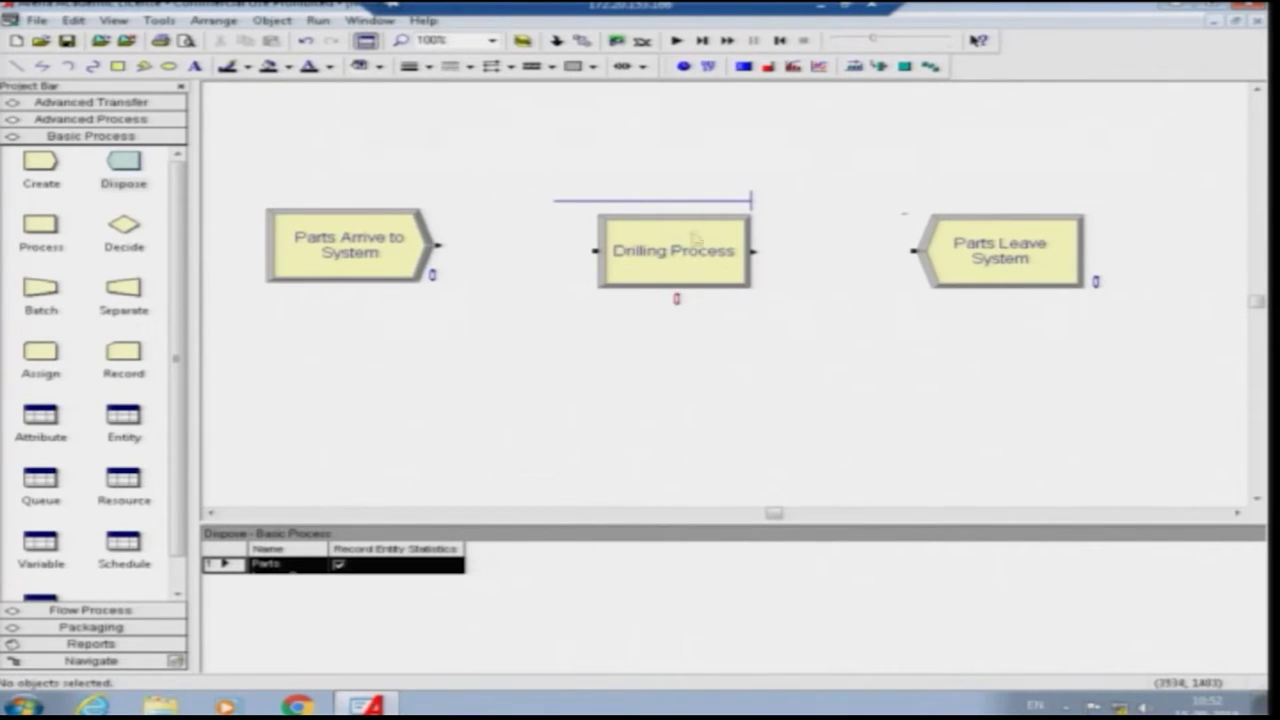
Step: Connect the exit of Parts Arrive to System to the entry of Drilling Process and try nudging Drilling Process slightly
click(587, 46)
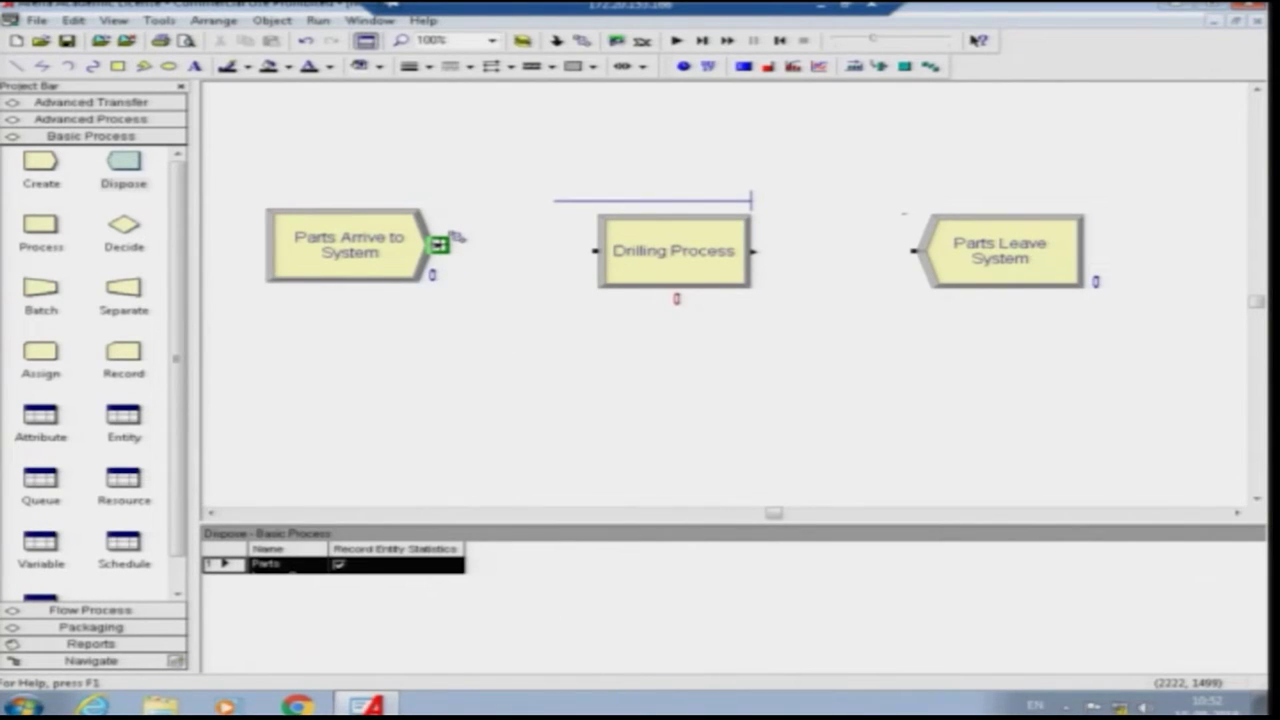
click(452, 236)
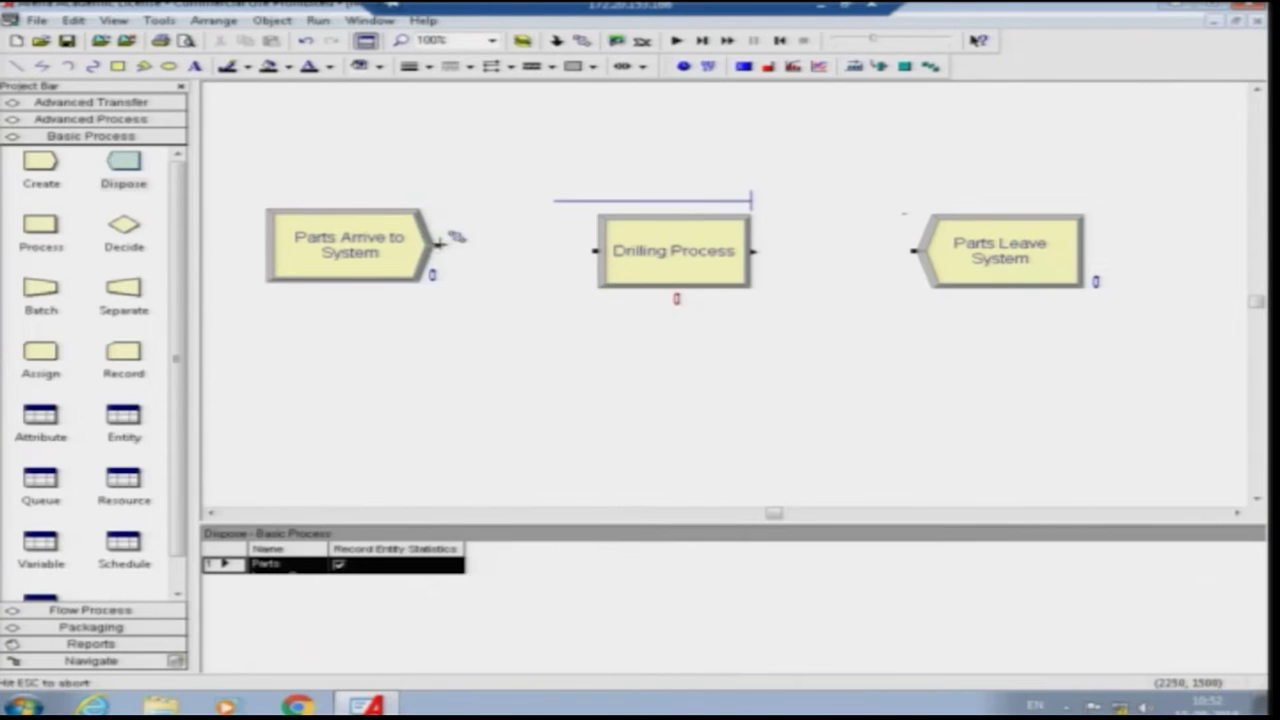
click(600, 248)
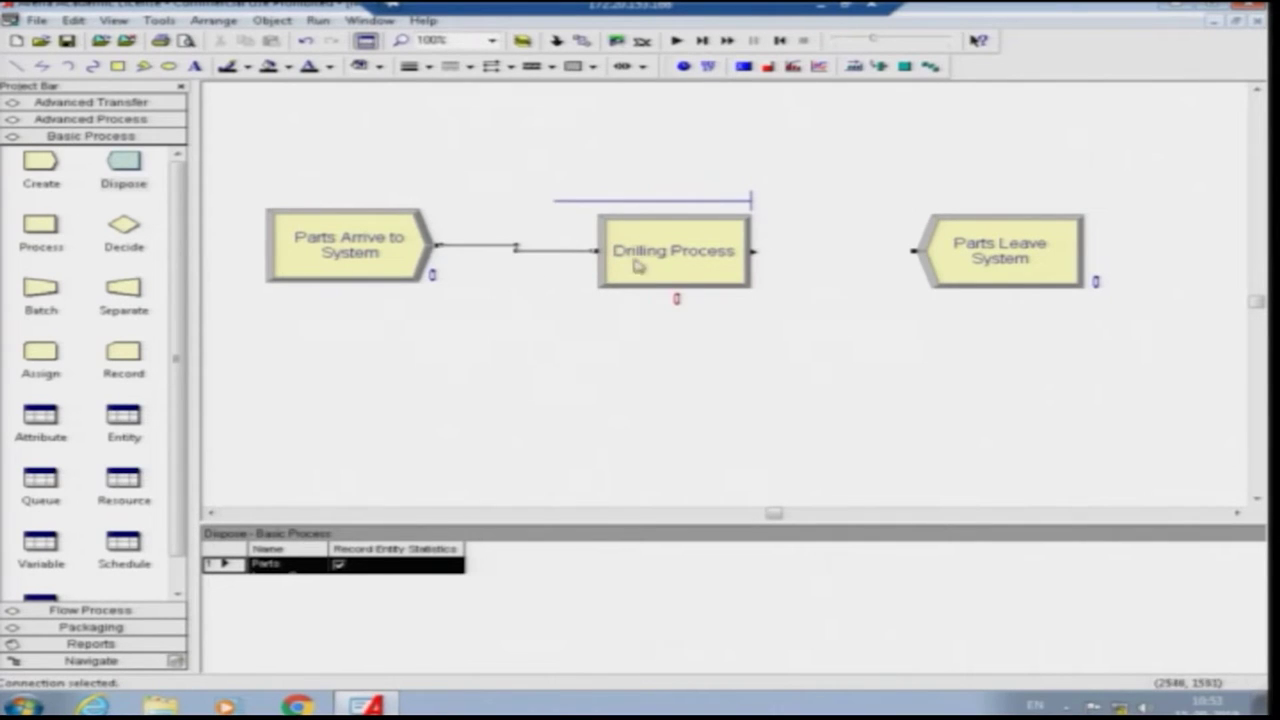
click(653, 253)
drag(657, 249, 656, 262)
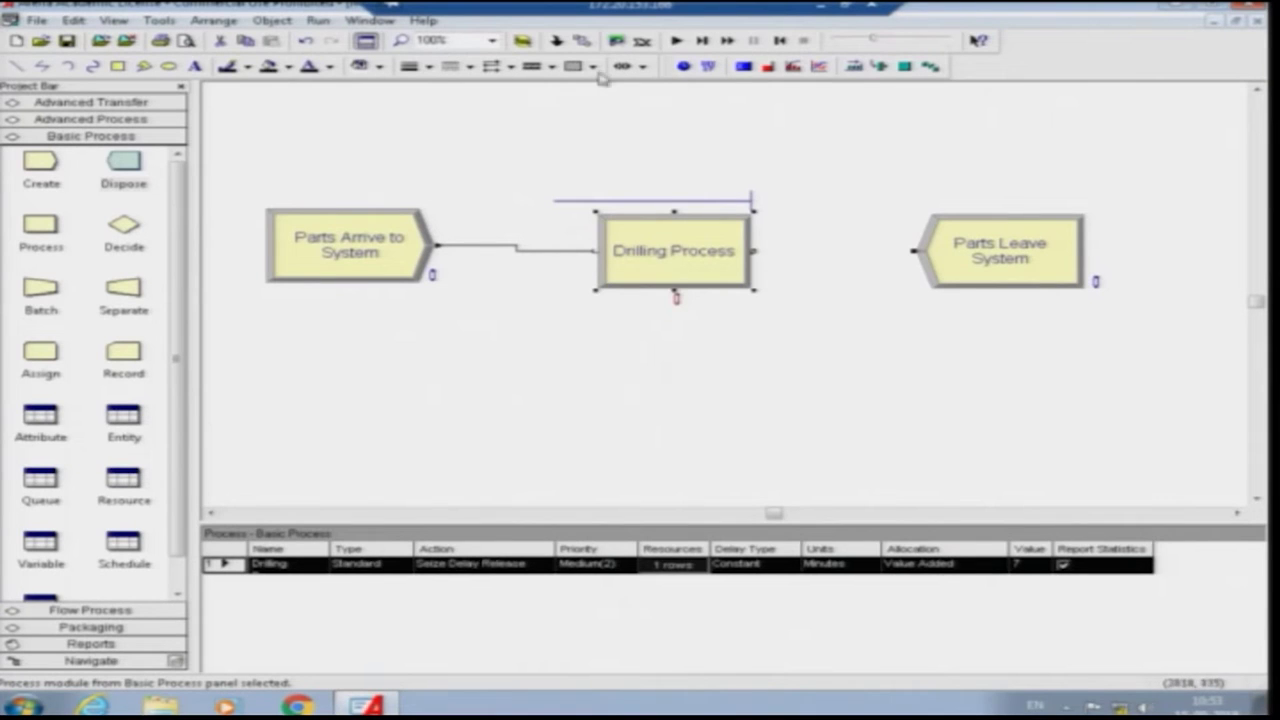
Step: Connect the exit of Drilling Process to the entry of Parts Leave System
click(583, 40)
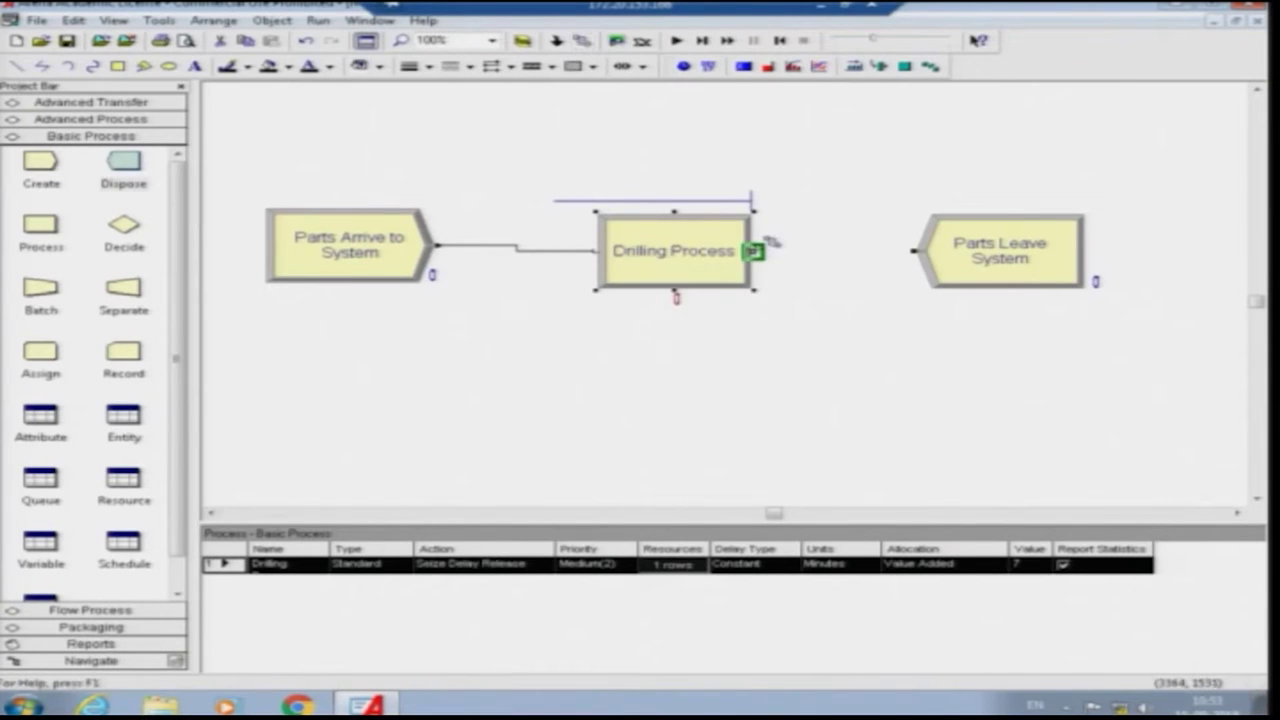
click(758, 248)
click(915, 250)
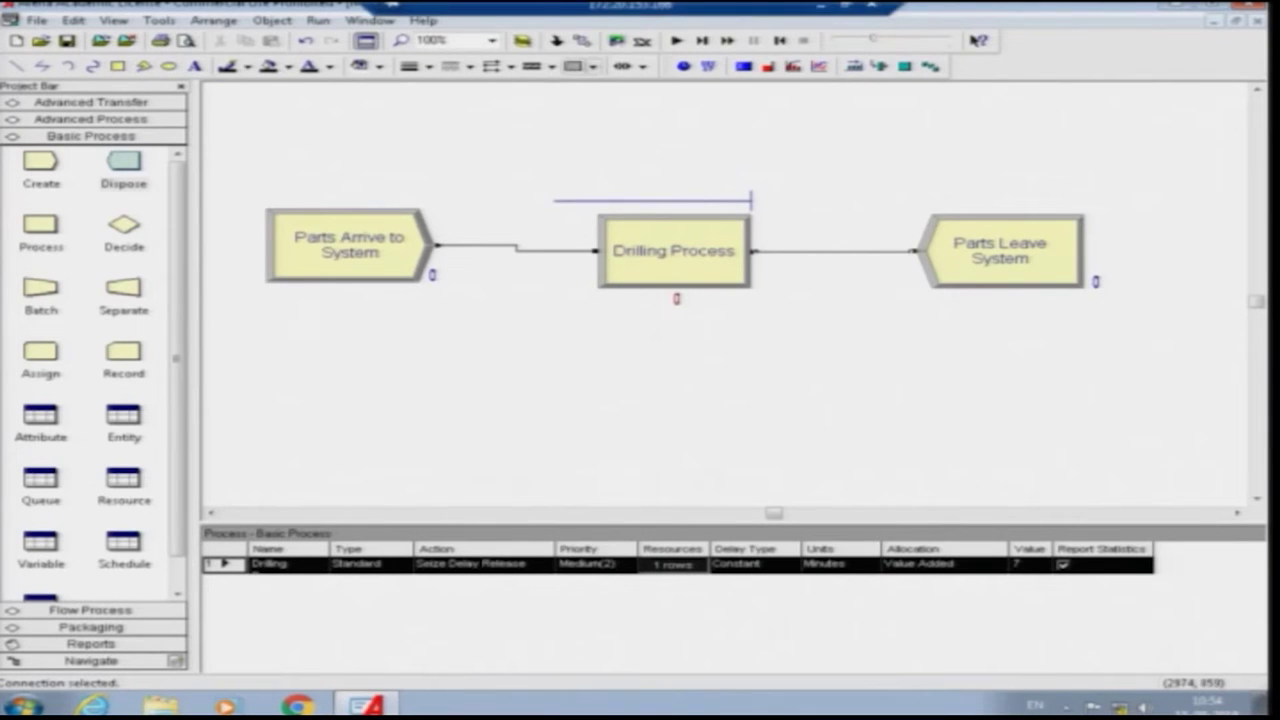
Step: Set the warm-up period time units to Minutes in the replication parameters of the run setup
click(318, 22)
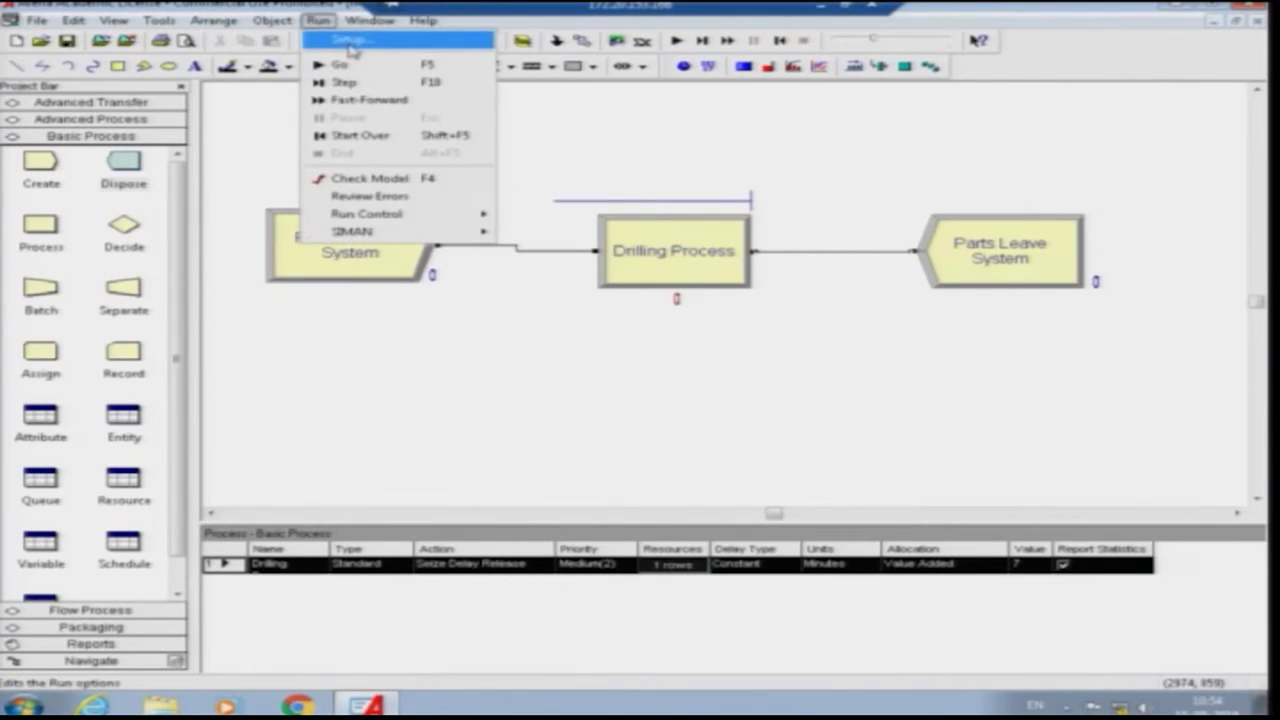
click(352, 50)
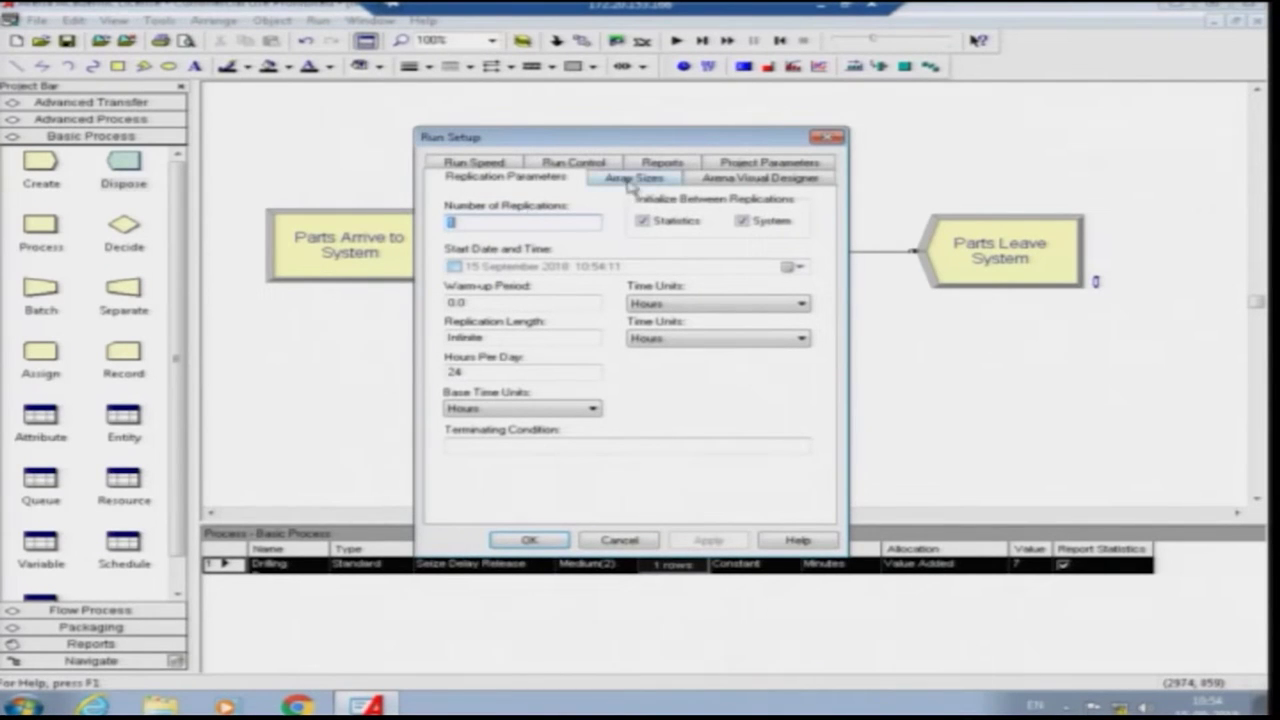
click(578, 164)
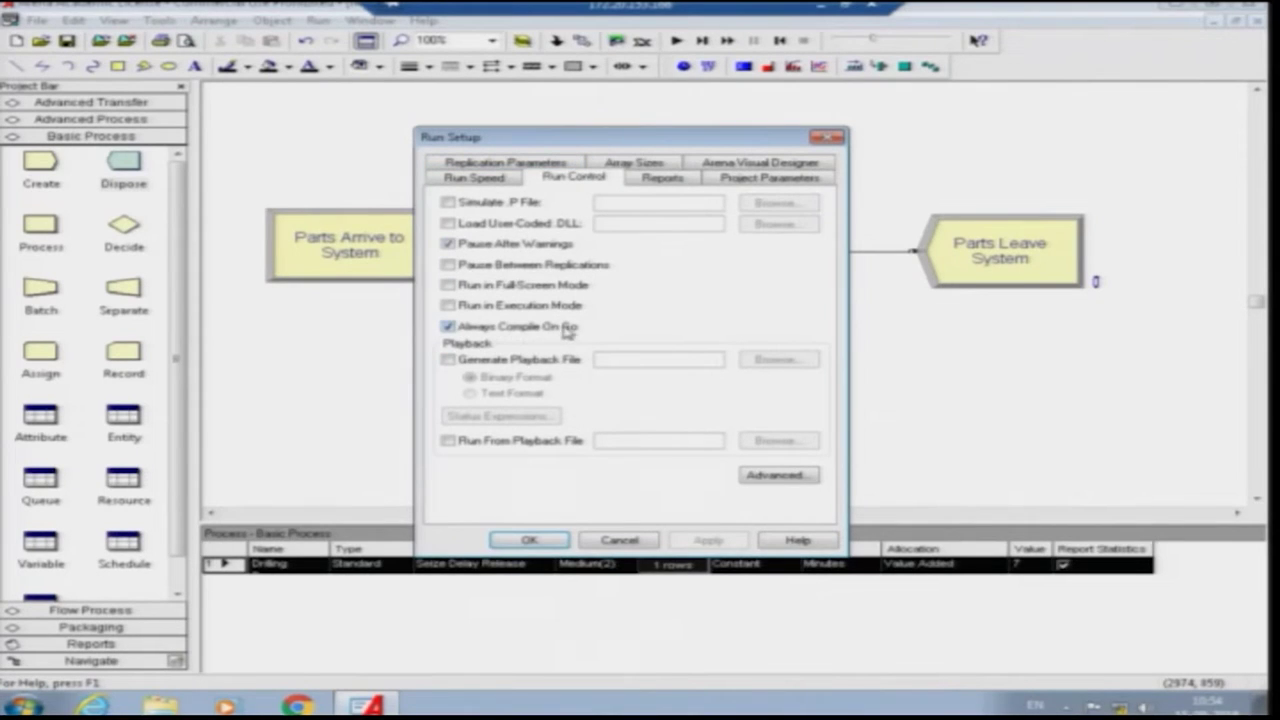
click(470, 165)
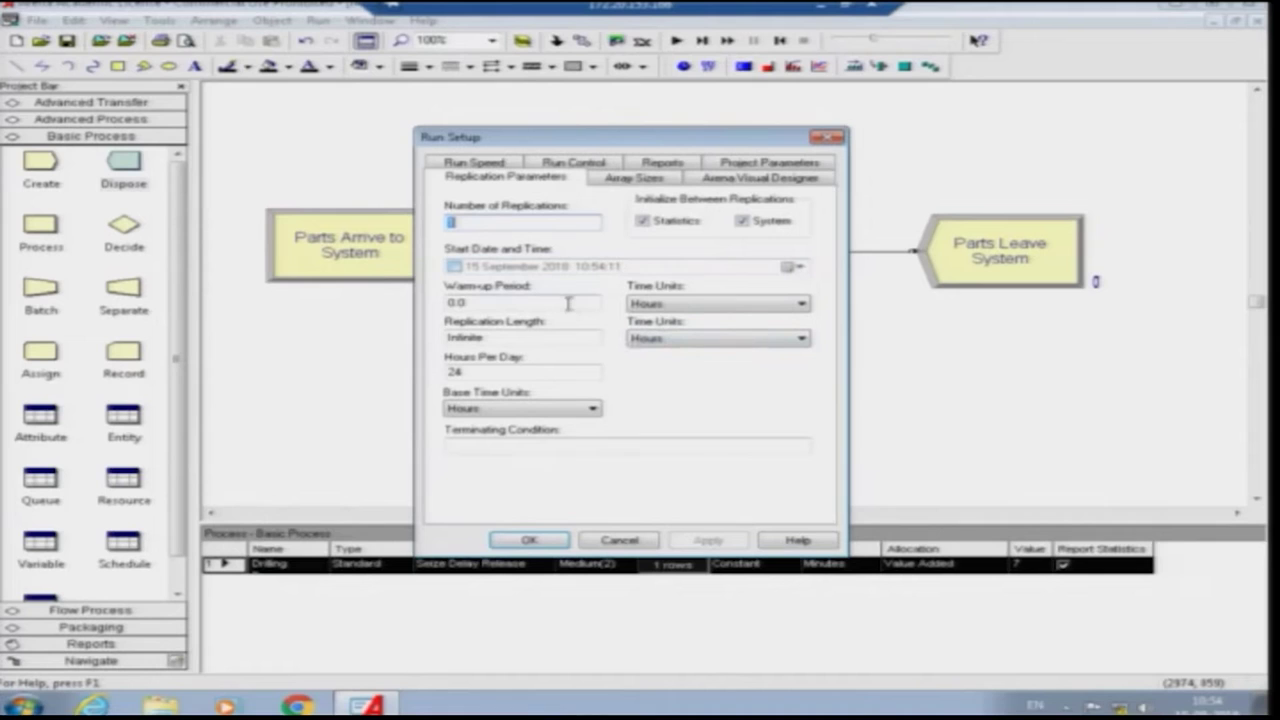
click(659, 305)
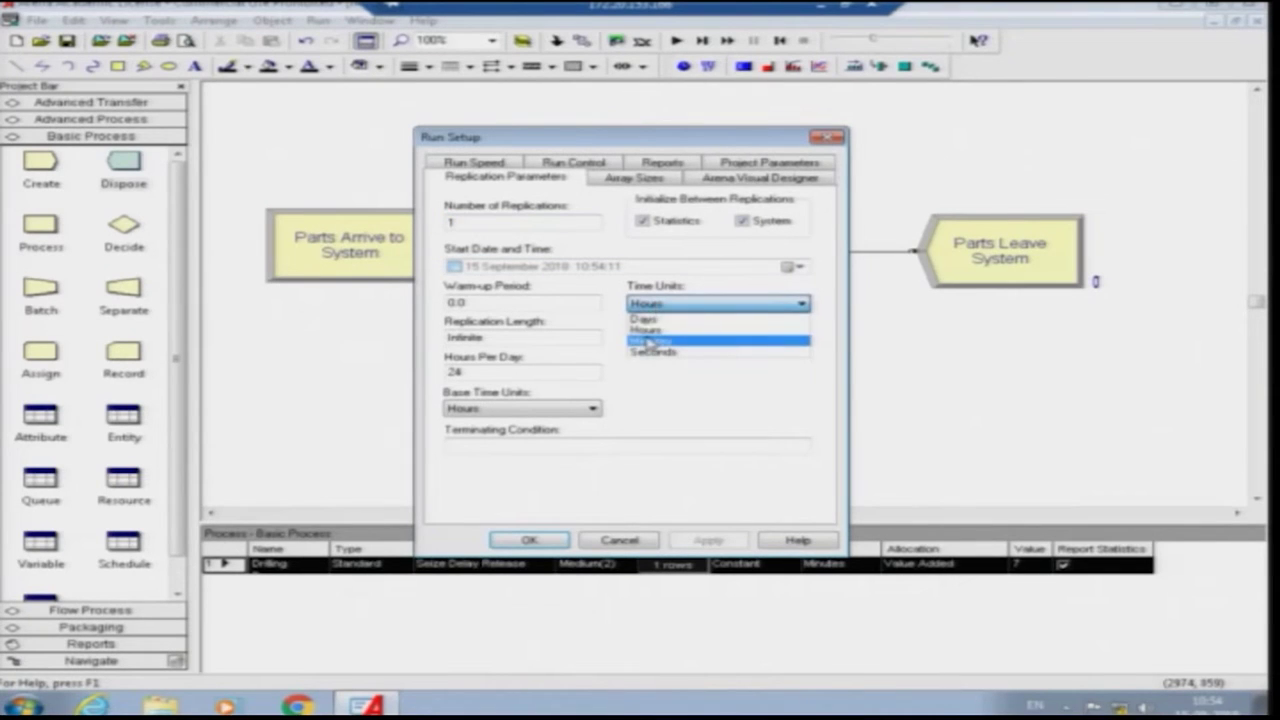
click(650, 343)
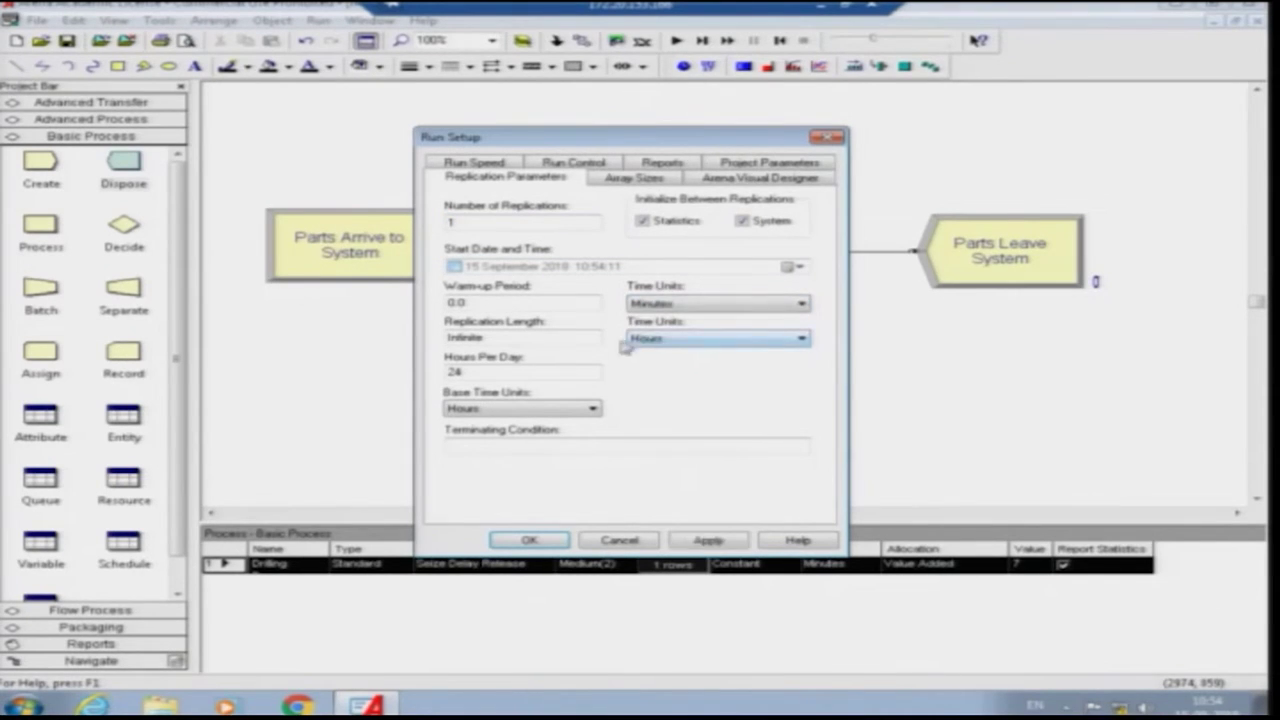
Step: Set the replication length to 480 Minutes and the base time units to Minutes
double_click(540, 338)
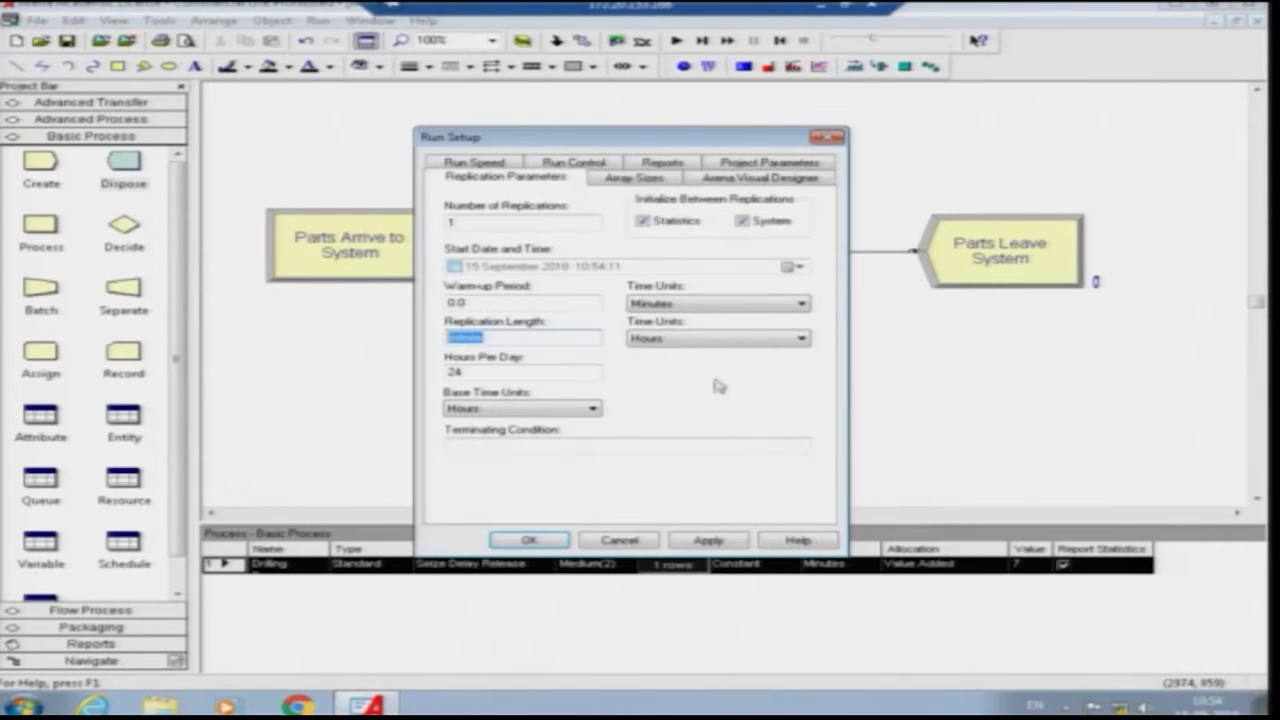
click(735, 340)
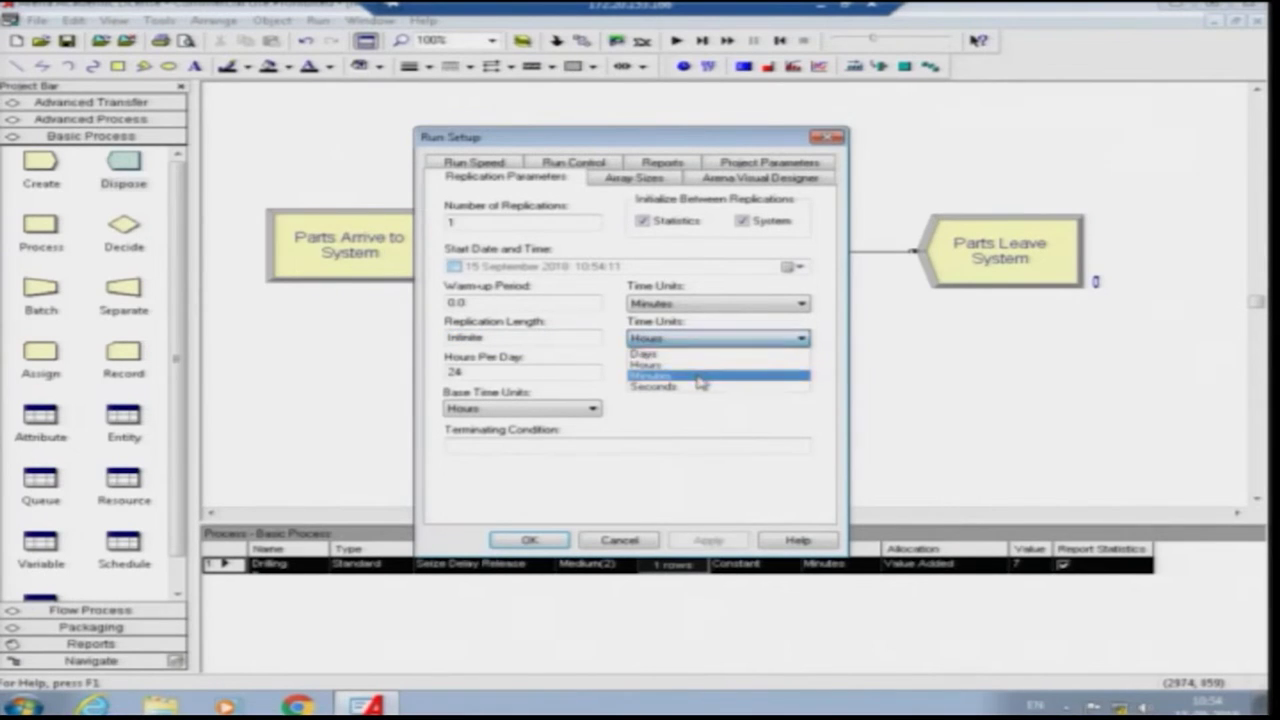
click(700, 377)
double_click(481, 337)
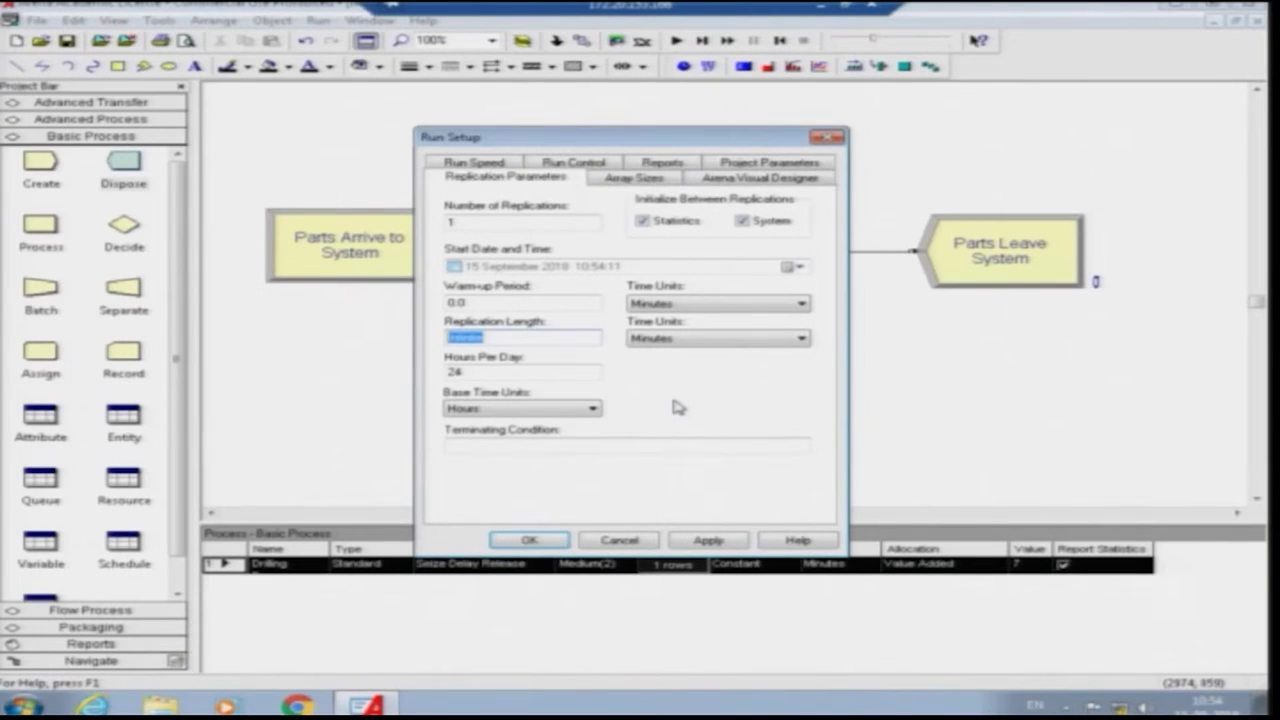
text(480)
click(590, 409)
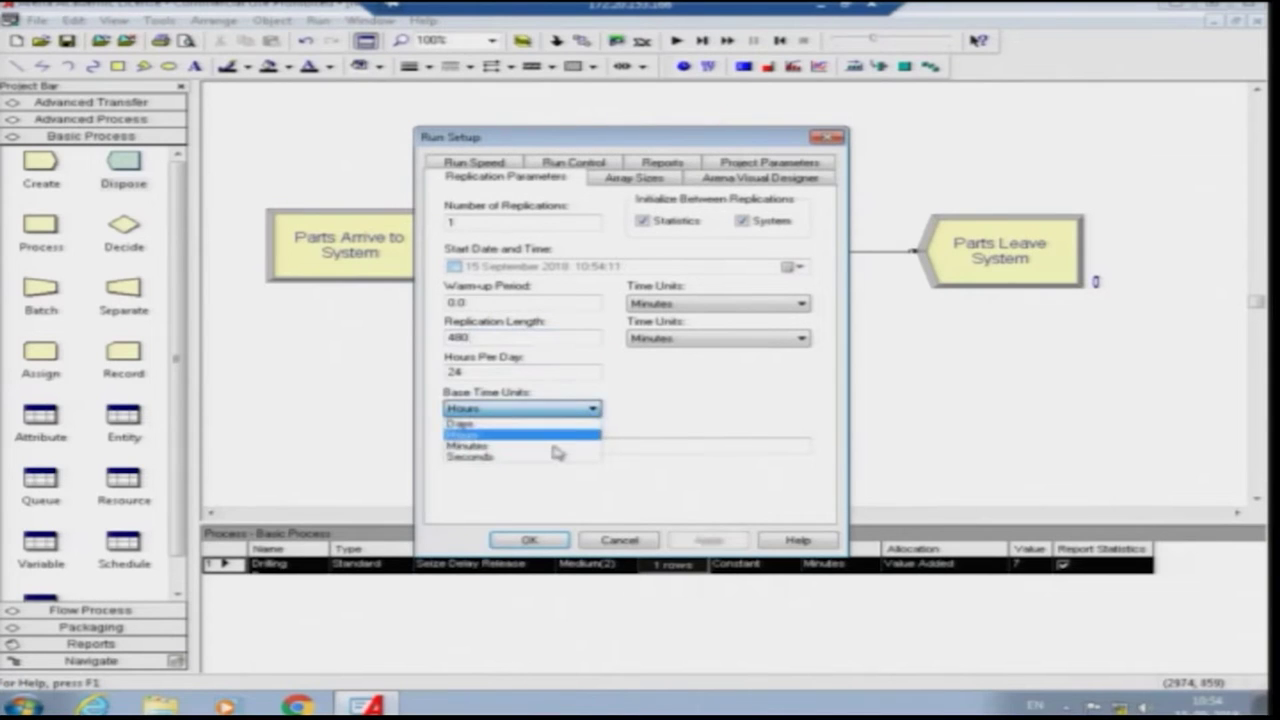
click(548, 446)
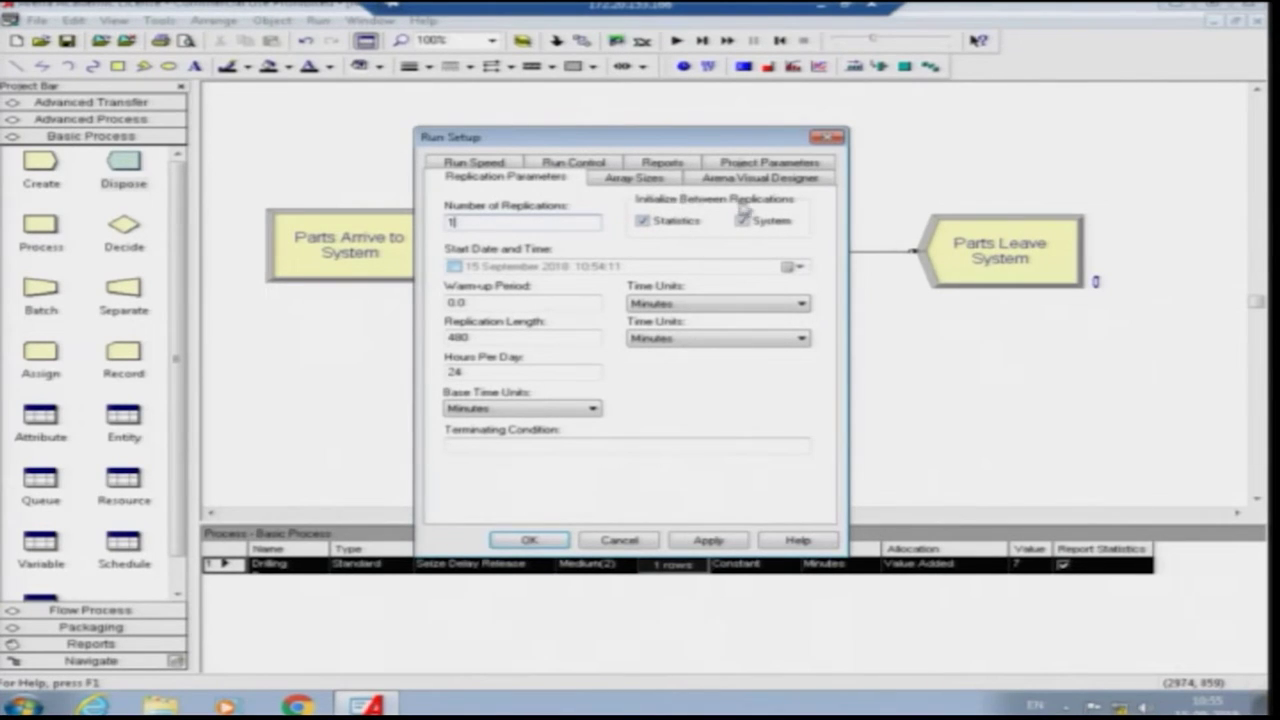
Step: Enable the start date and time, keep the replication length and its units, and accept the run setup
click(797, 268)
click(797, 268)
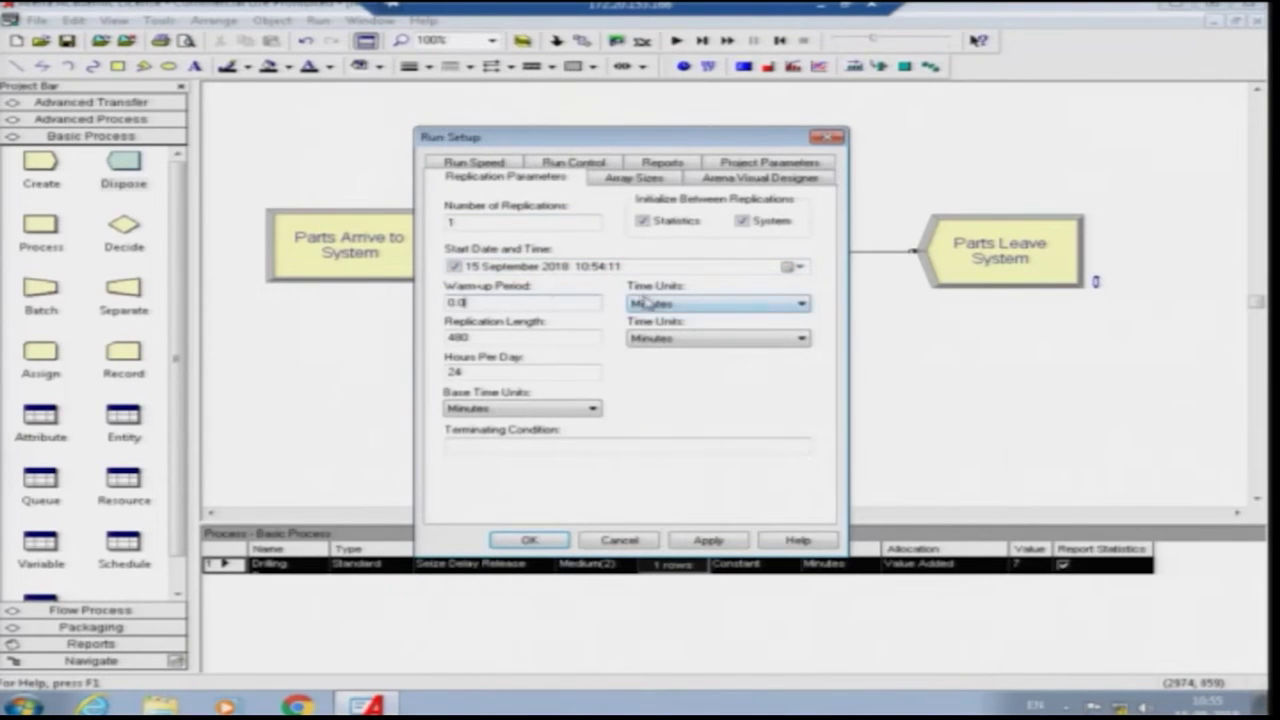
click(550, 340)
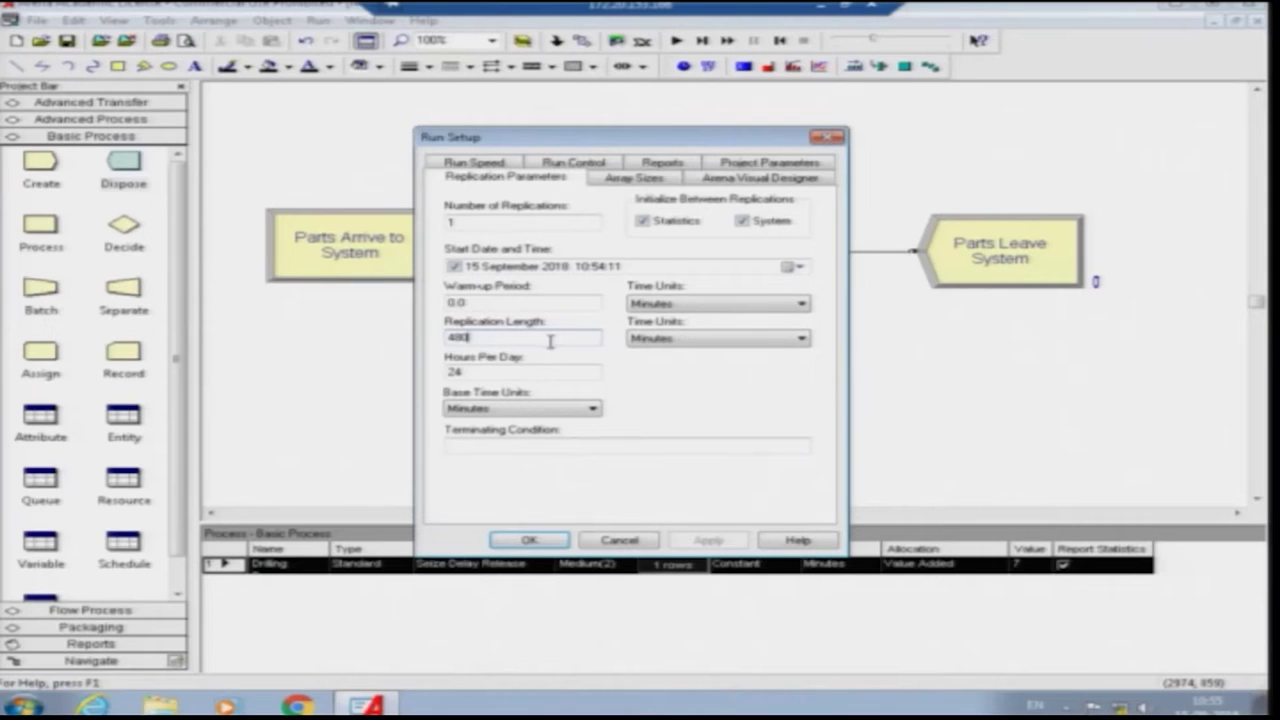
click(661, 343)
click(674, 379)
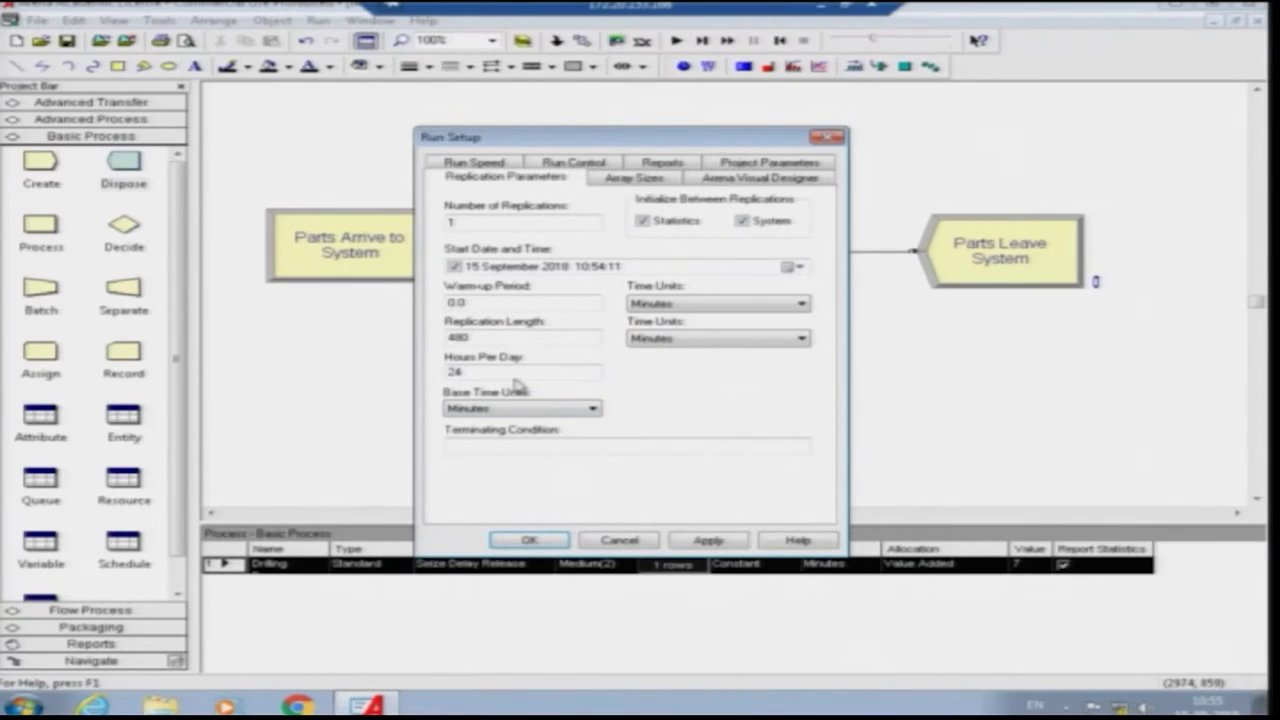
click(530, 410)
click(551, 540)
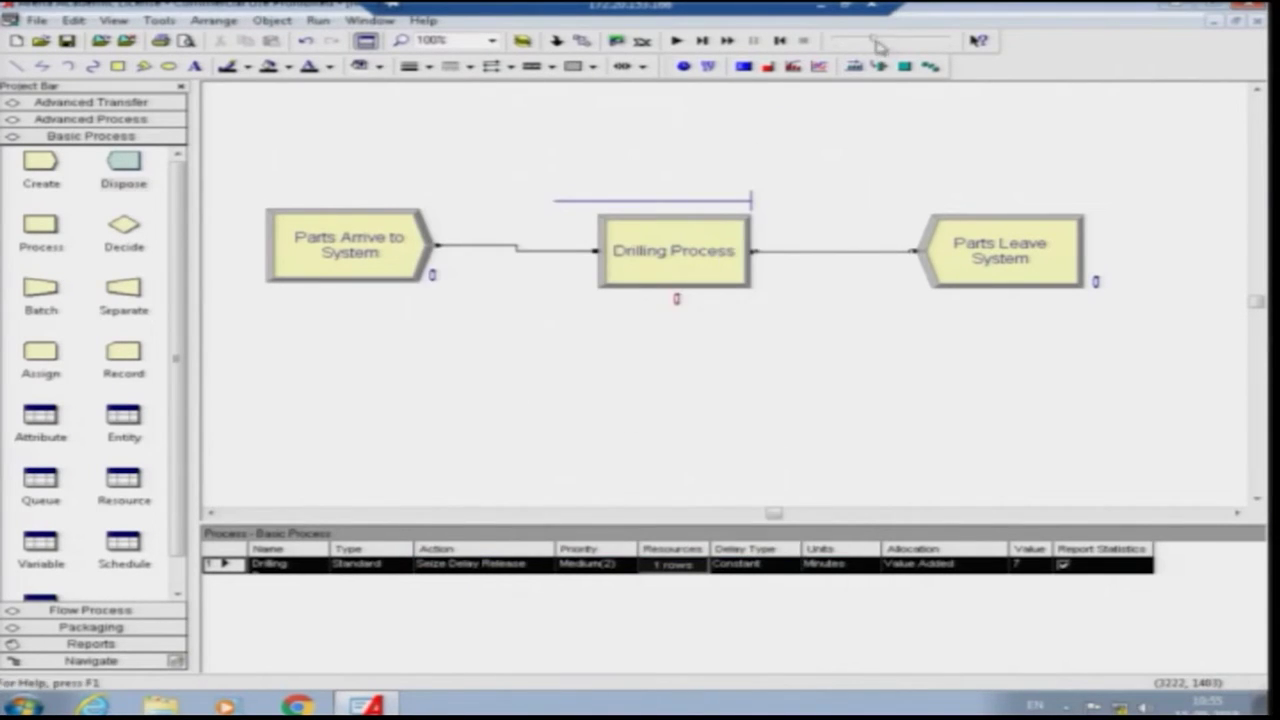
Step: Slow down the animation speed and run the simulation to completion
drag(872, 44, 857, 44)
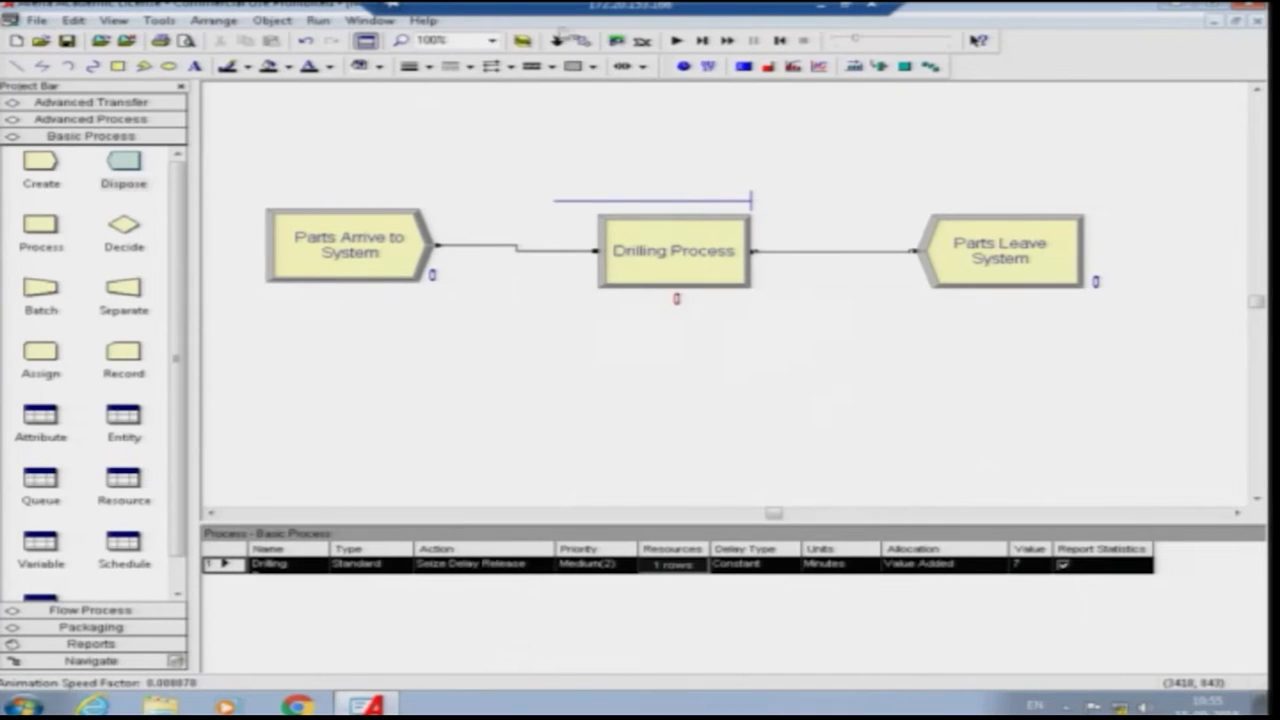
click(674, 40)
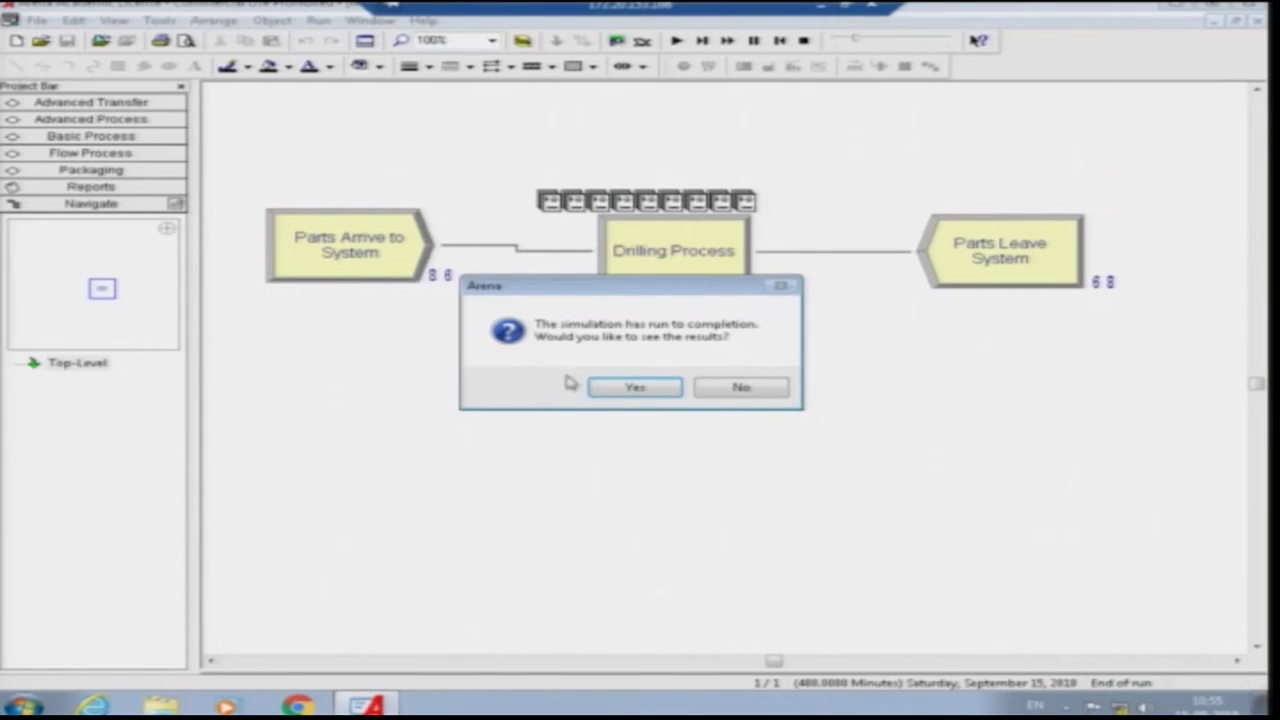
Step: Show the simulation results and examine the Entity section and the key performance indicators in the Category Overview report
click(630, 388)
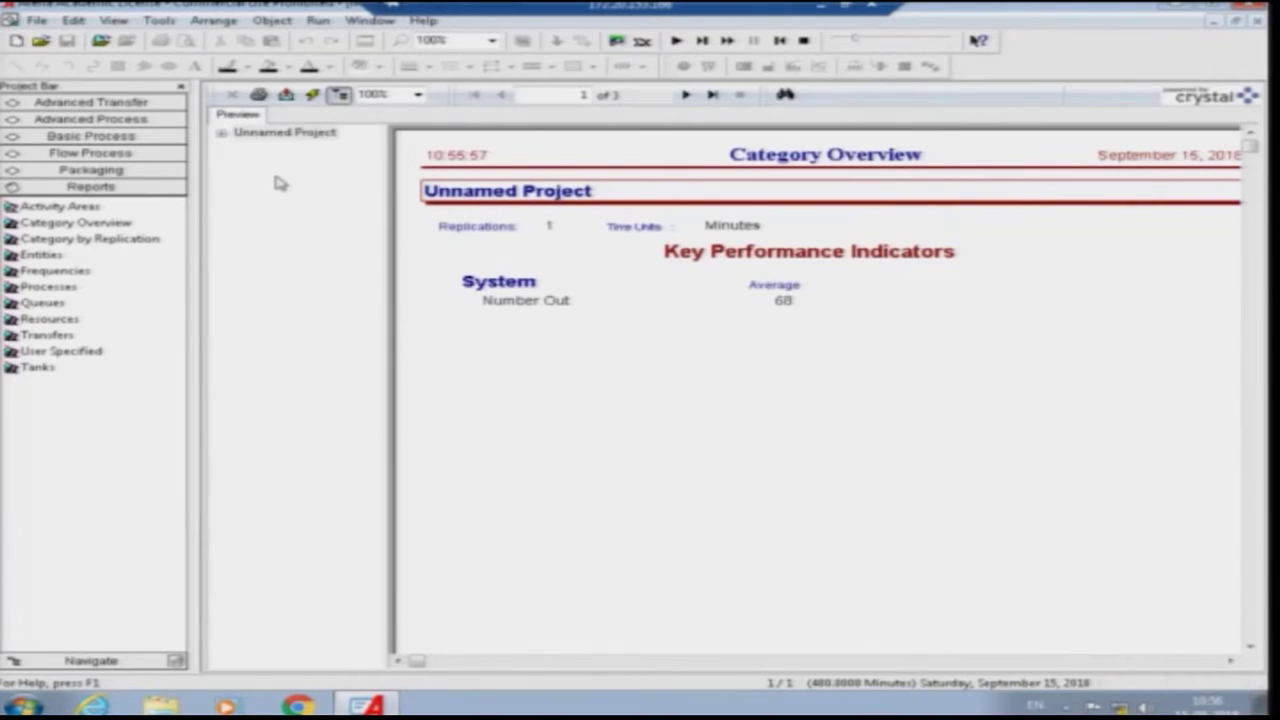
click(224, 136)
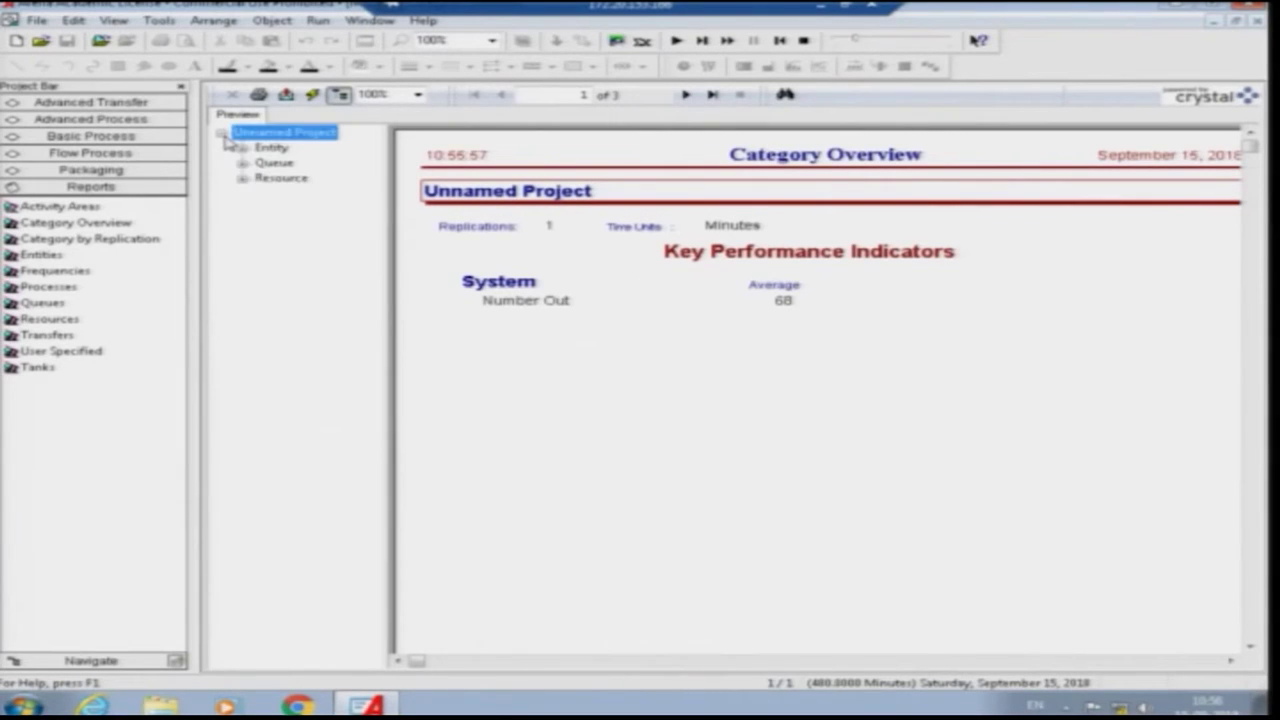
click(275, 149)
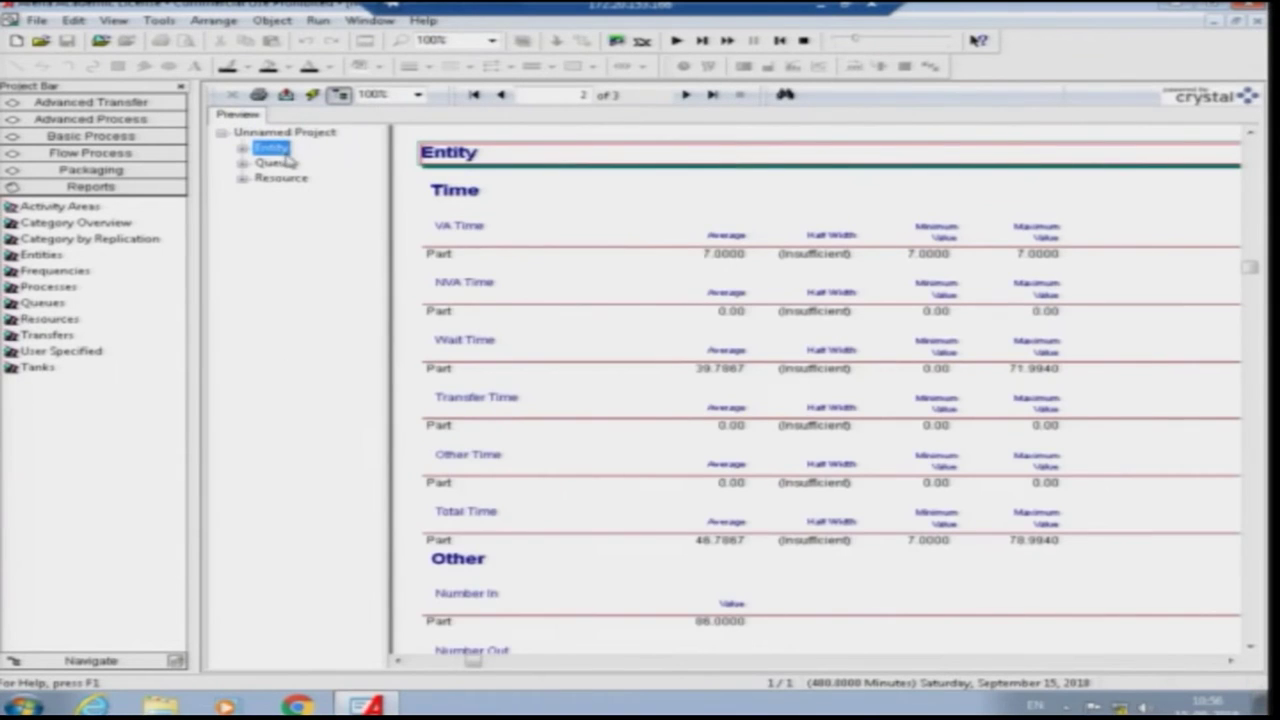
click(281, 132)
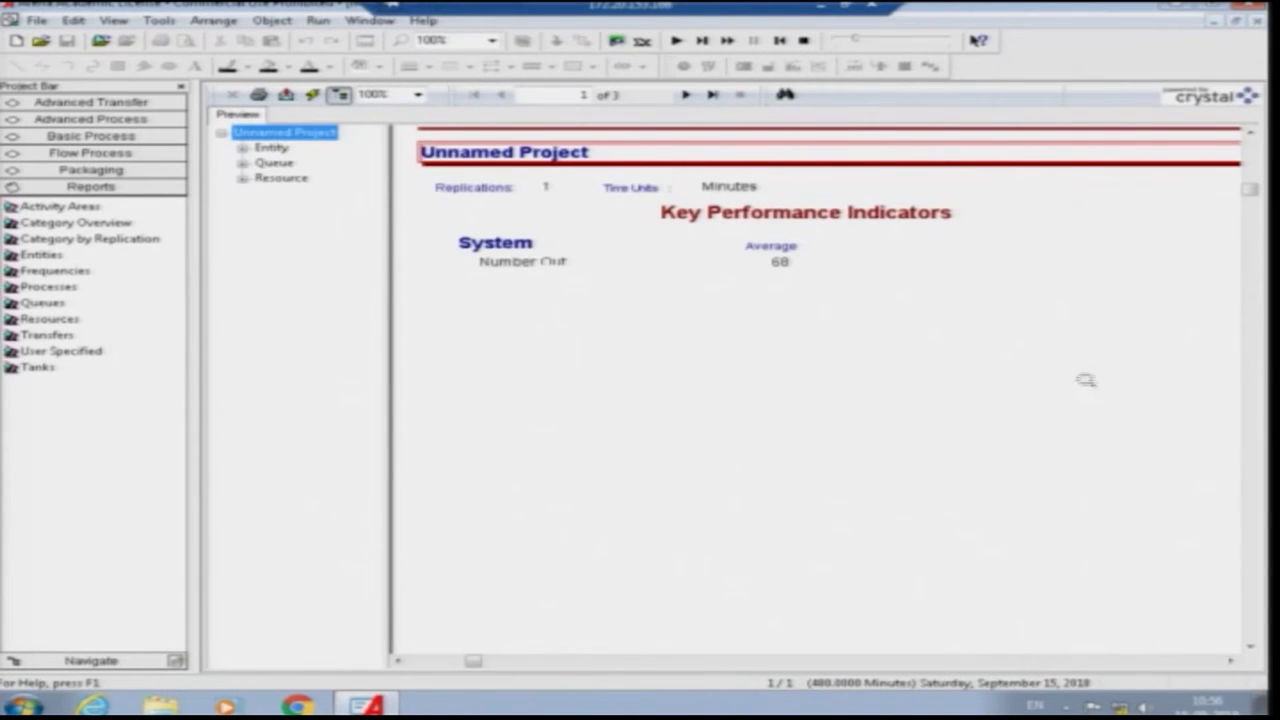
Step: Review the number of parts out and the Entity time, Number In, Number Out and WIP statistics in the report
click(1230, 660)
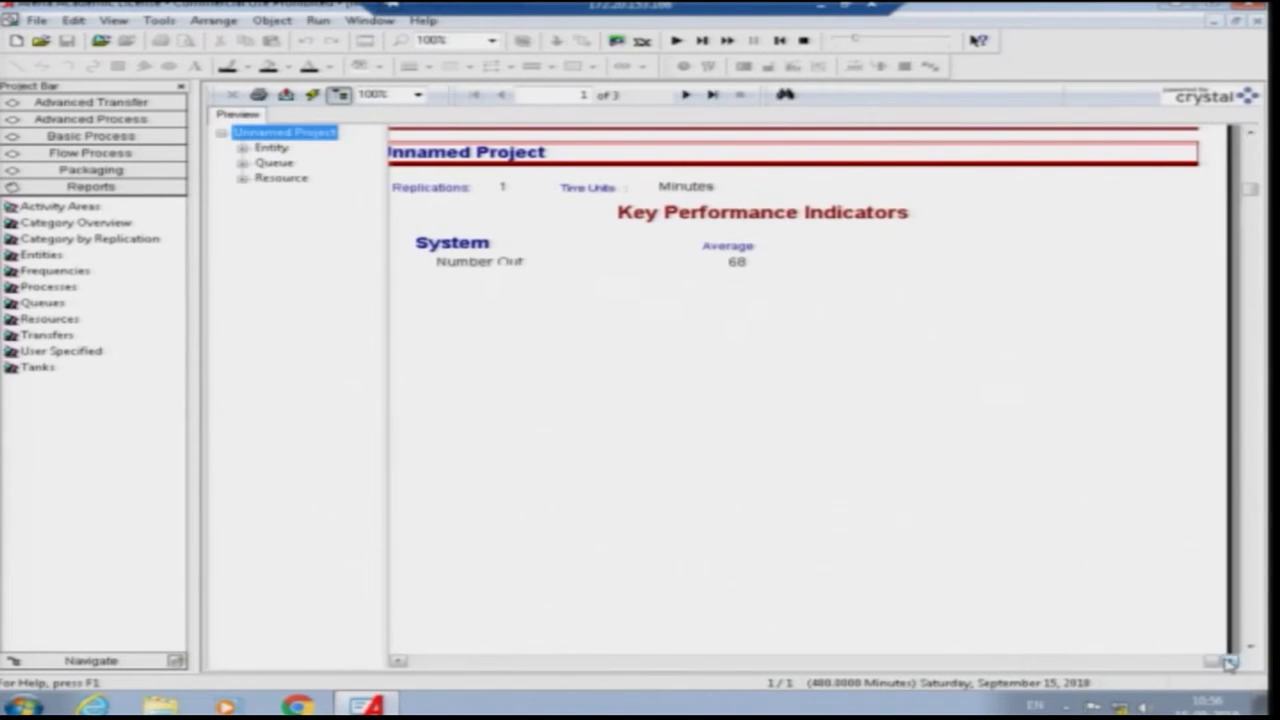
click(399, 661)
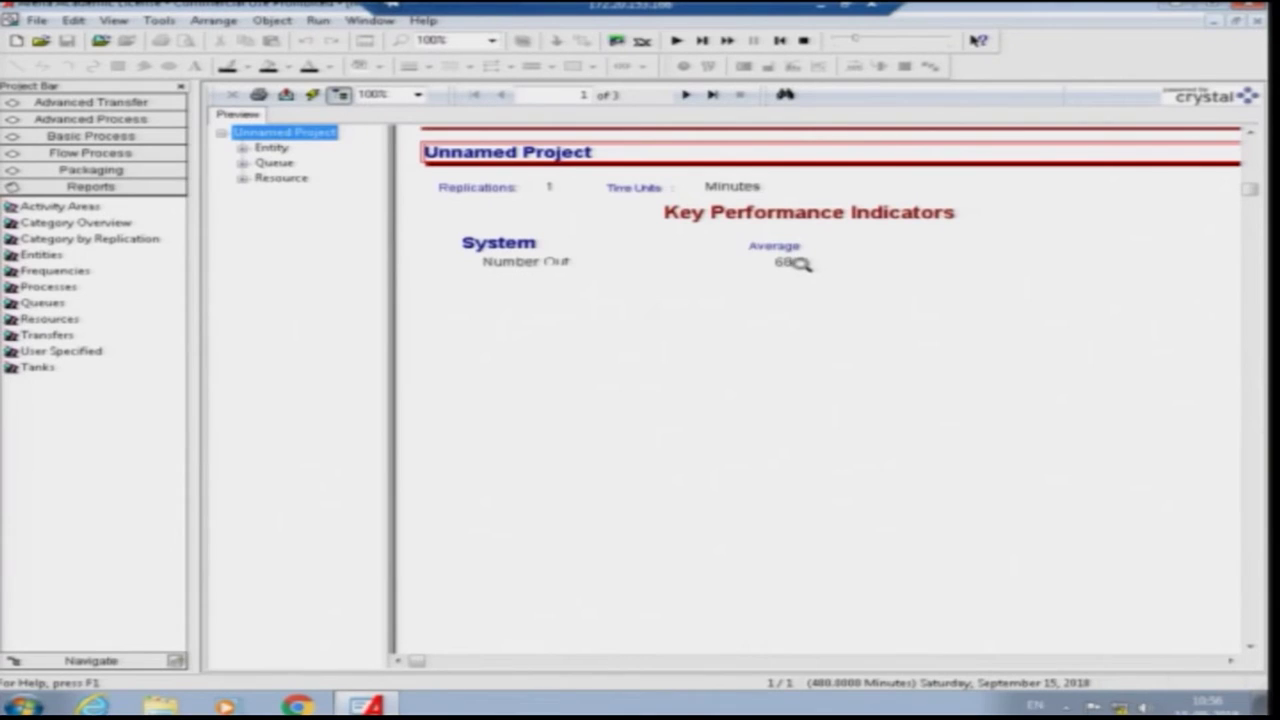
click(270, 149)
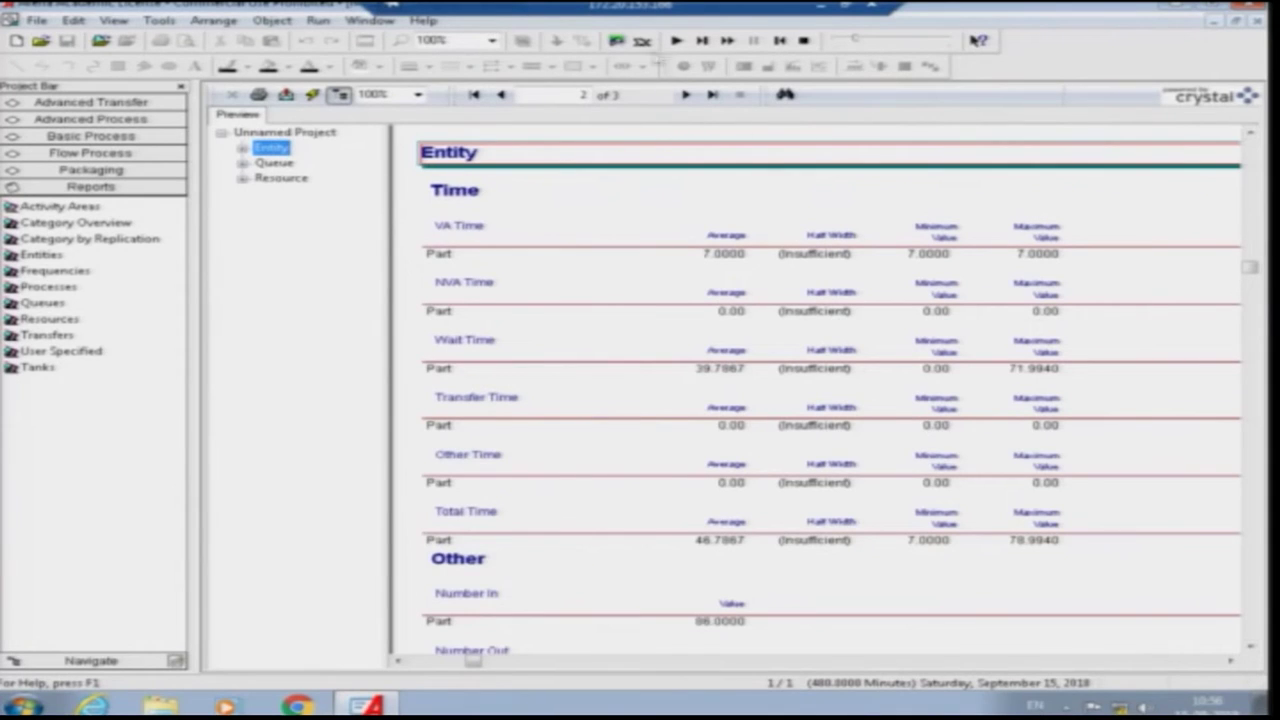
click(491, 40)
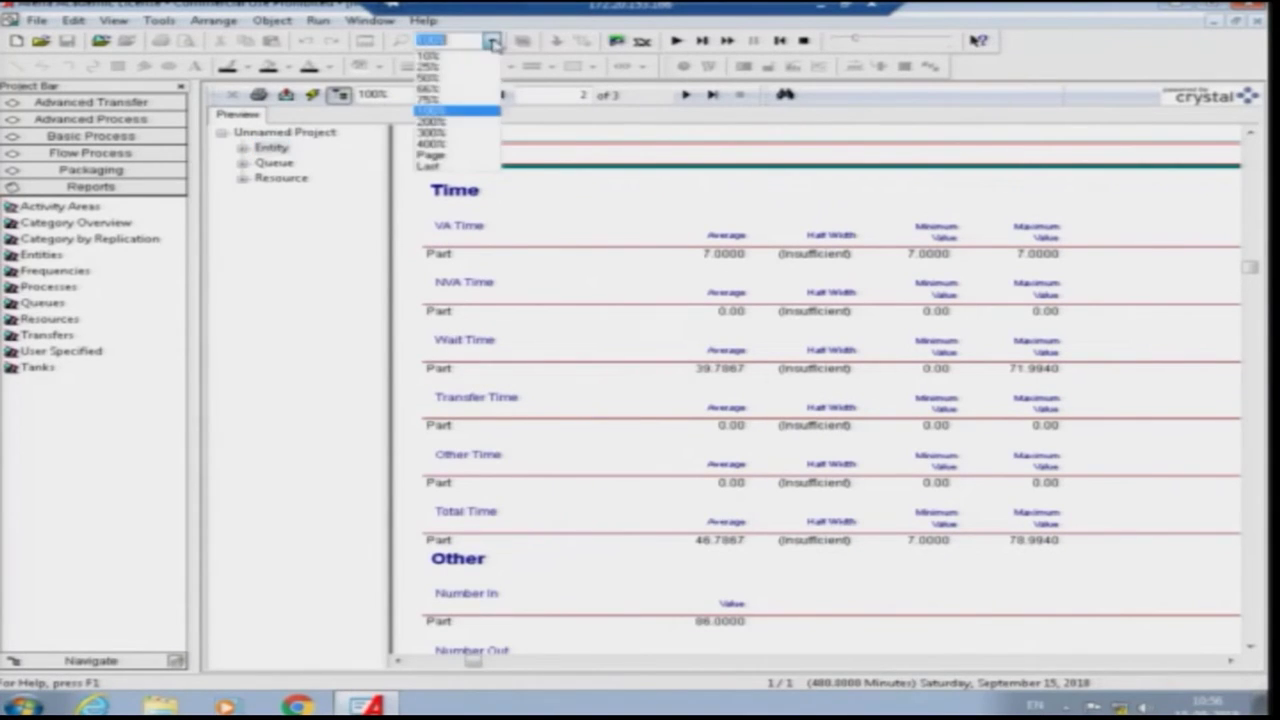
click(468, 103)
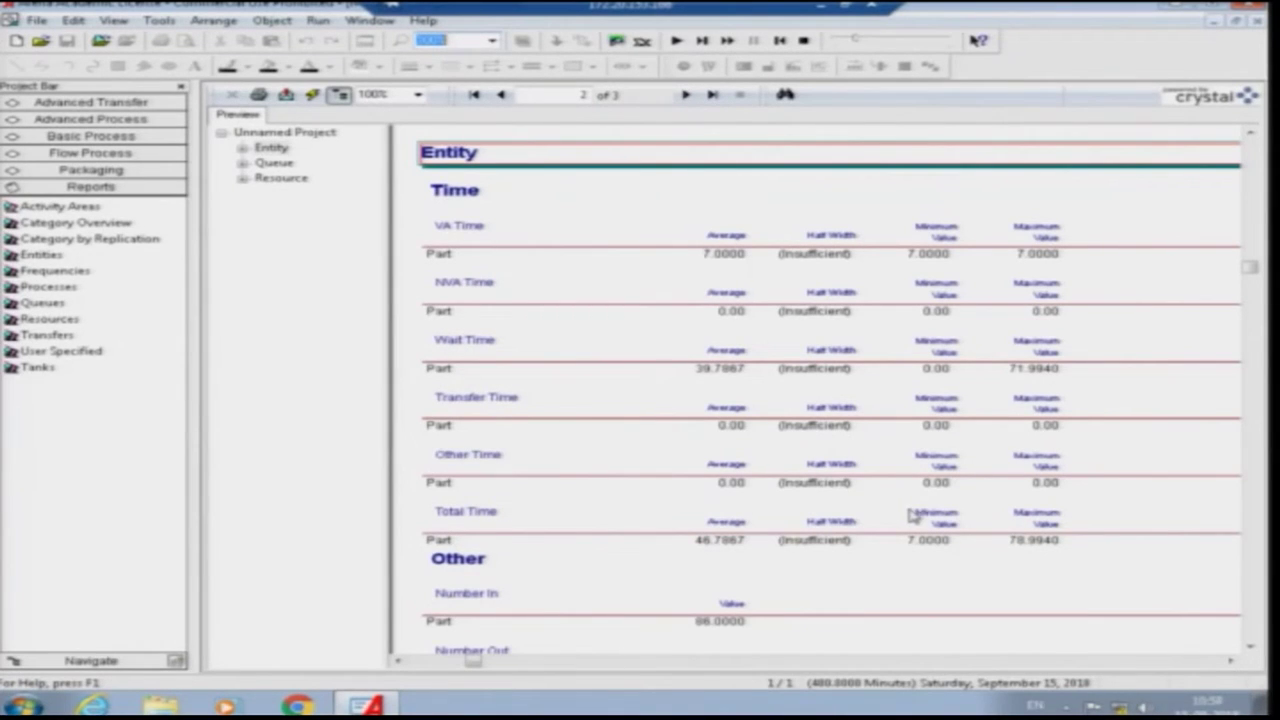
click(1250, 647)
click(1250, 647)
click(1250, 647)
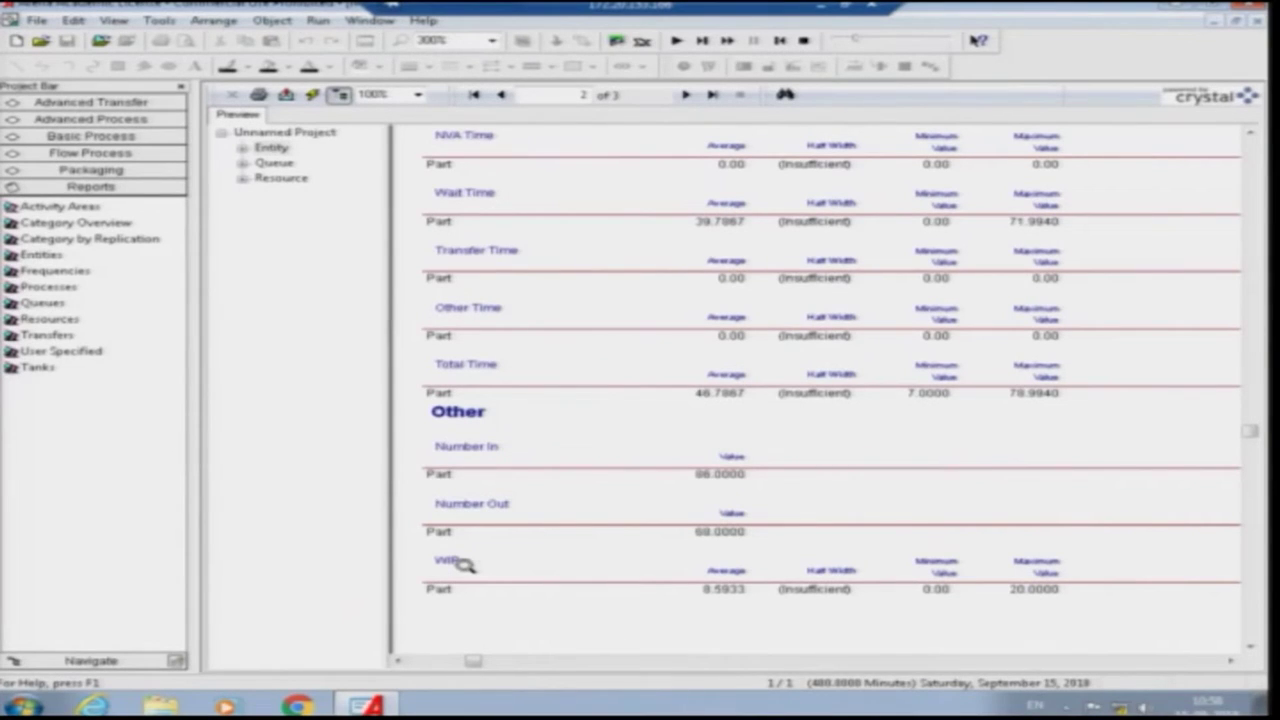
Step: Examine the Drilling Process queue statistics and the Drill Machine usage in the Queue and Resource sections of the report
click(276, 166)
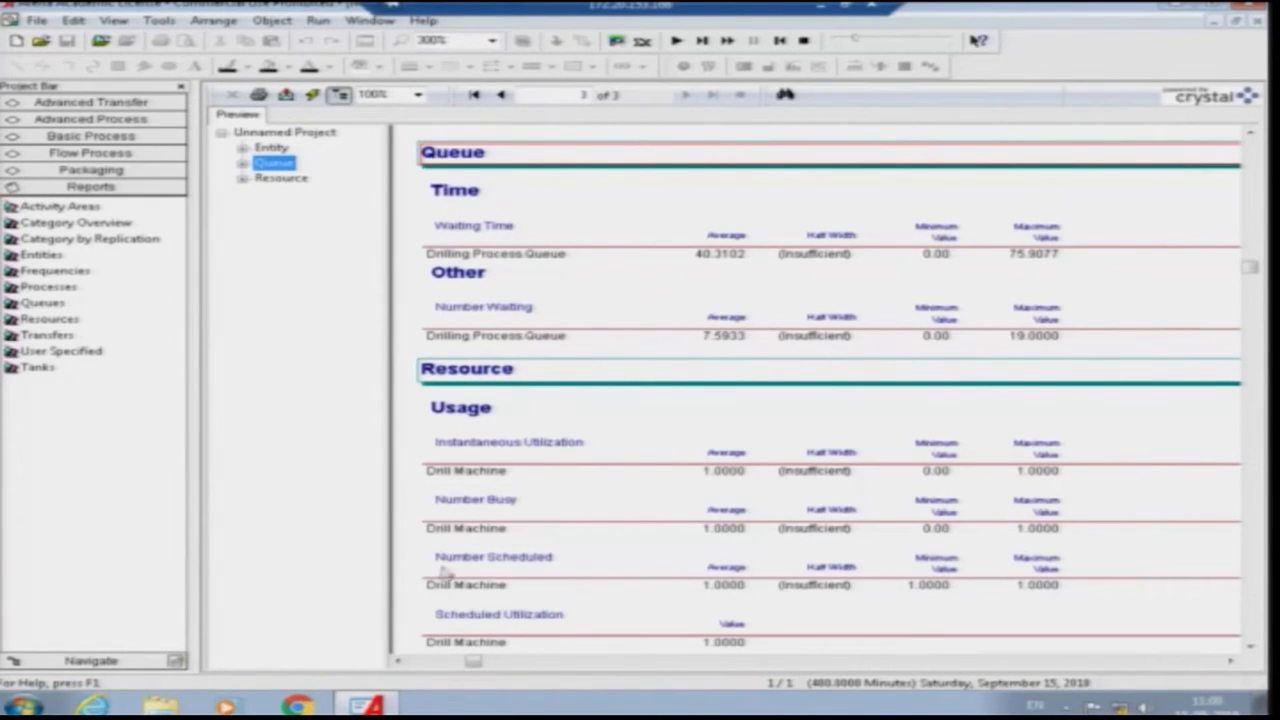
click(1250, 646)
click(1250, 646)
click(1250, 646)
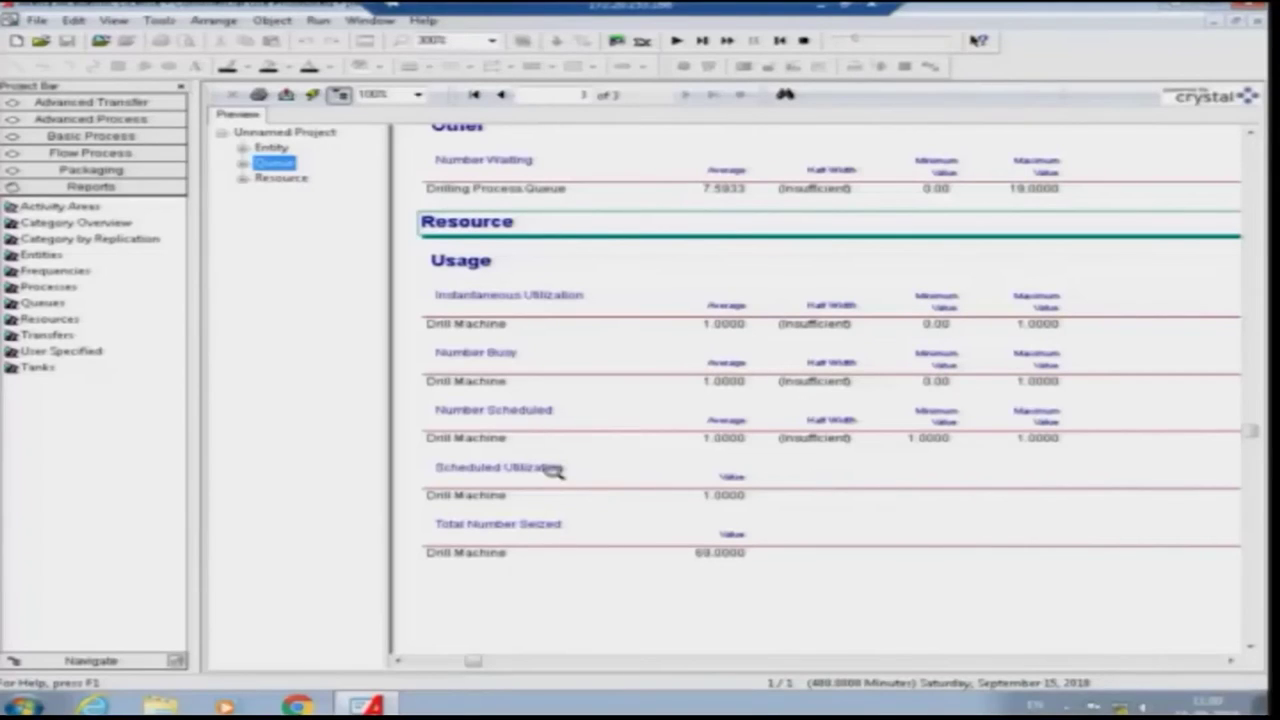
click(280, 179)
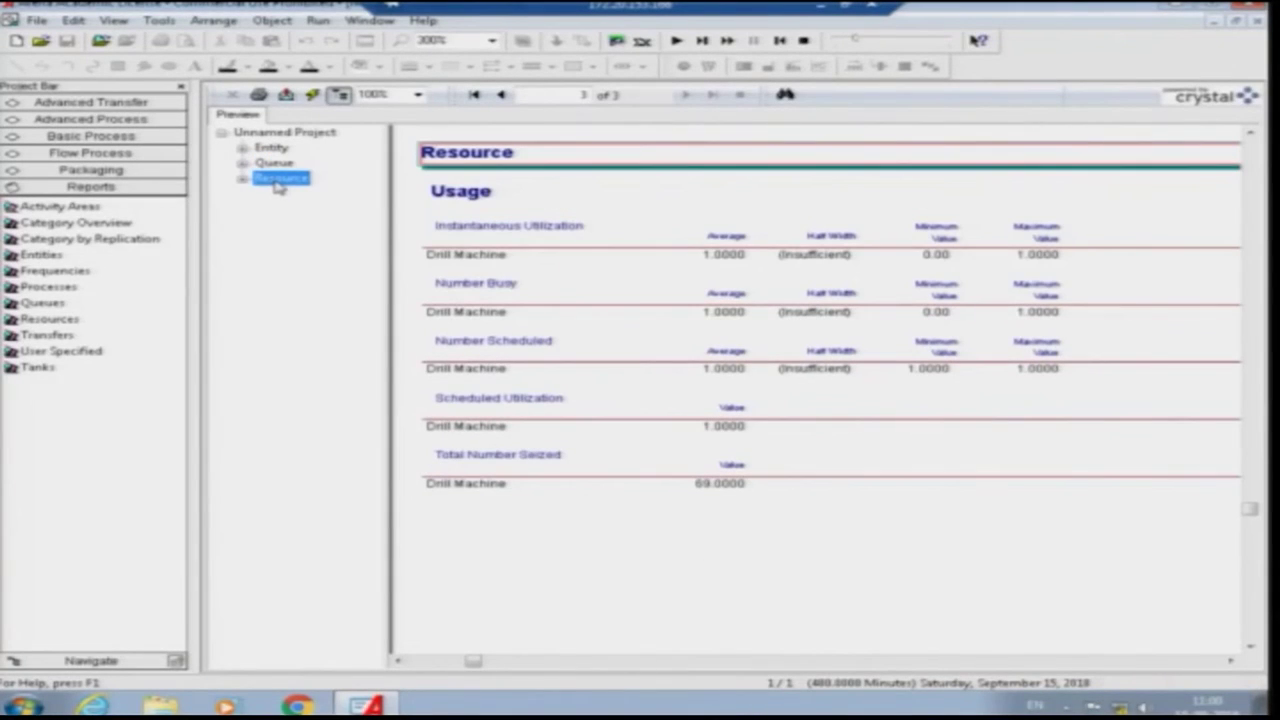
double_click(276, 184)
click(241, 179)
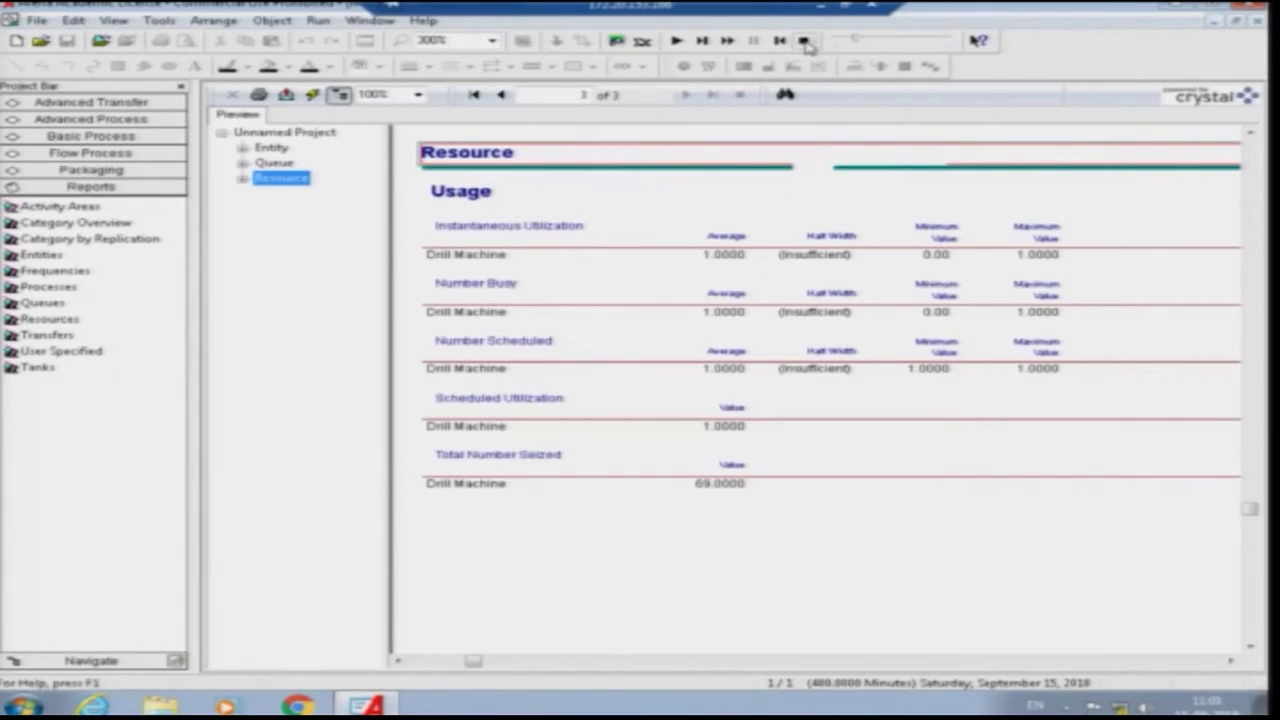
Step: Return to the model from the finished run and check the arrival settings of the Parts Arrive to System module
click(806, 42)
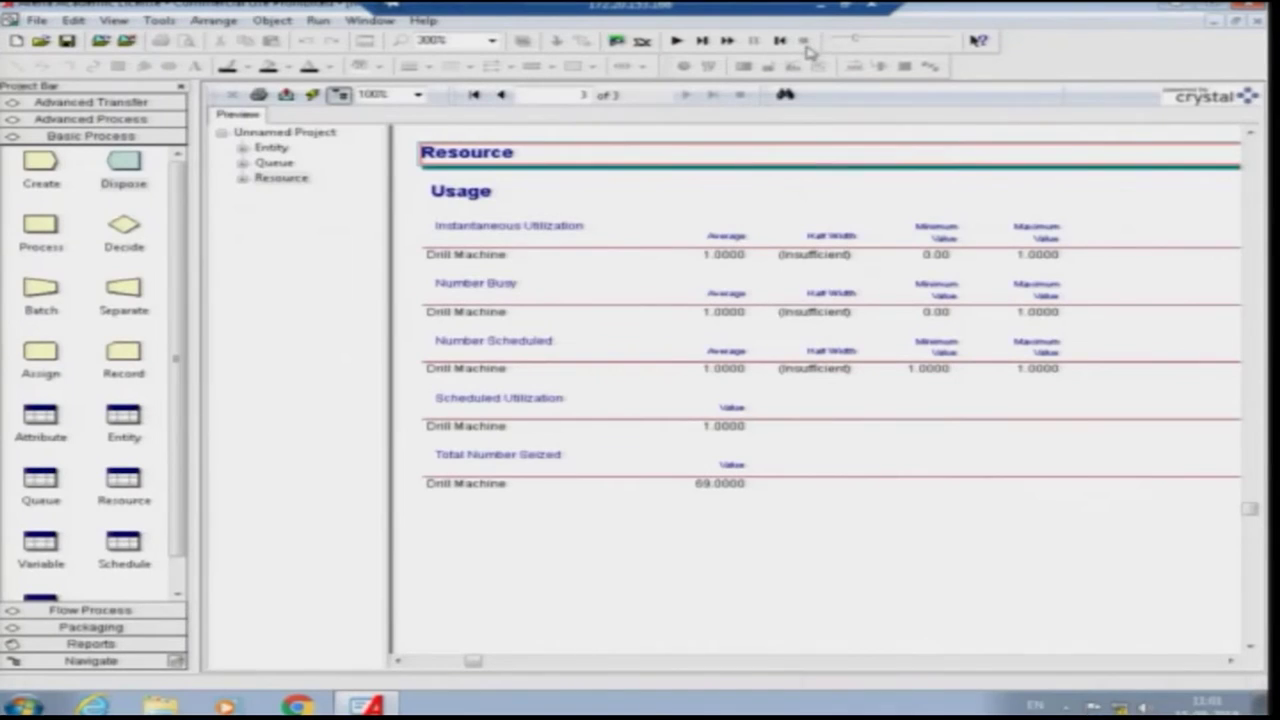
click(1257, 25)
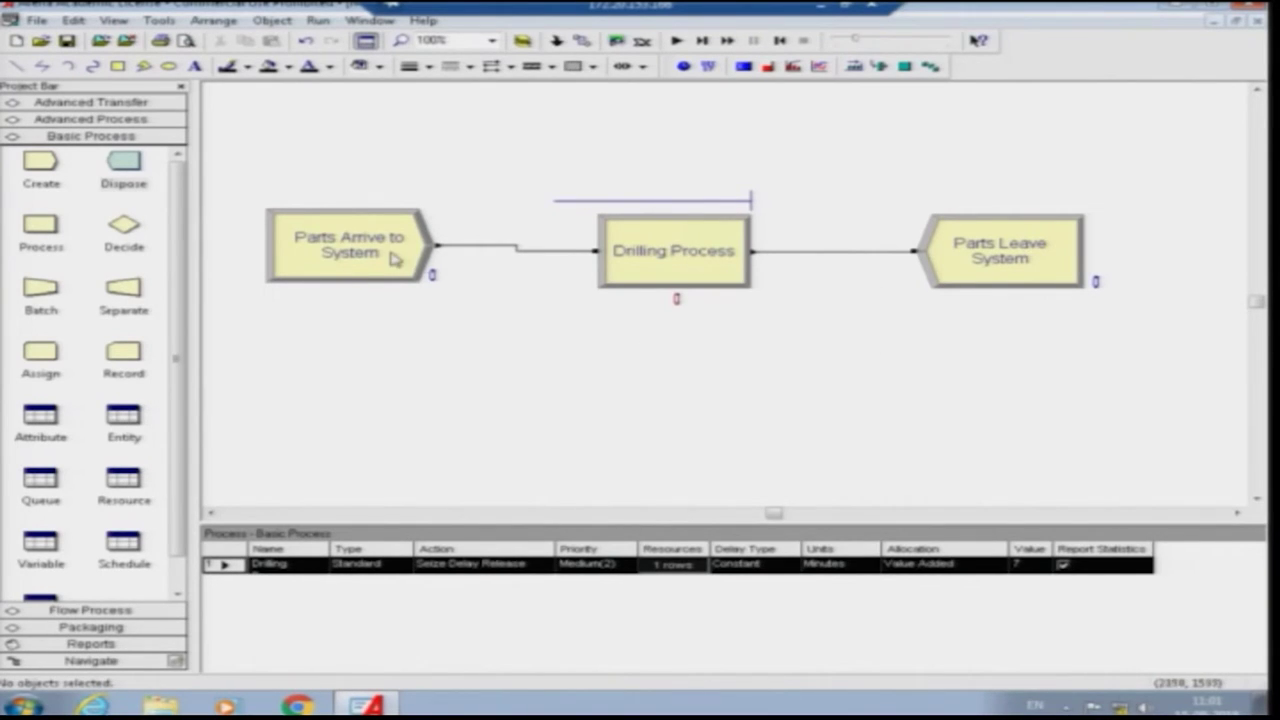
click(437, 257)
double_click(410, 263)
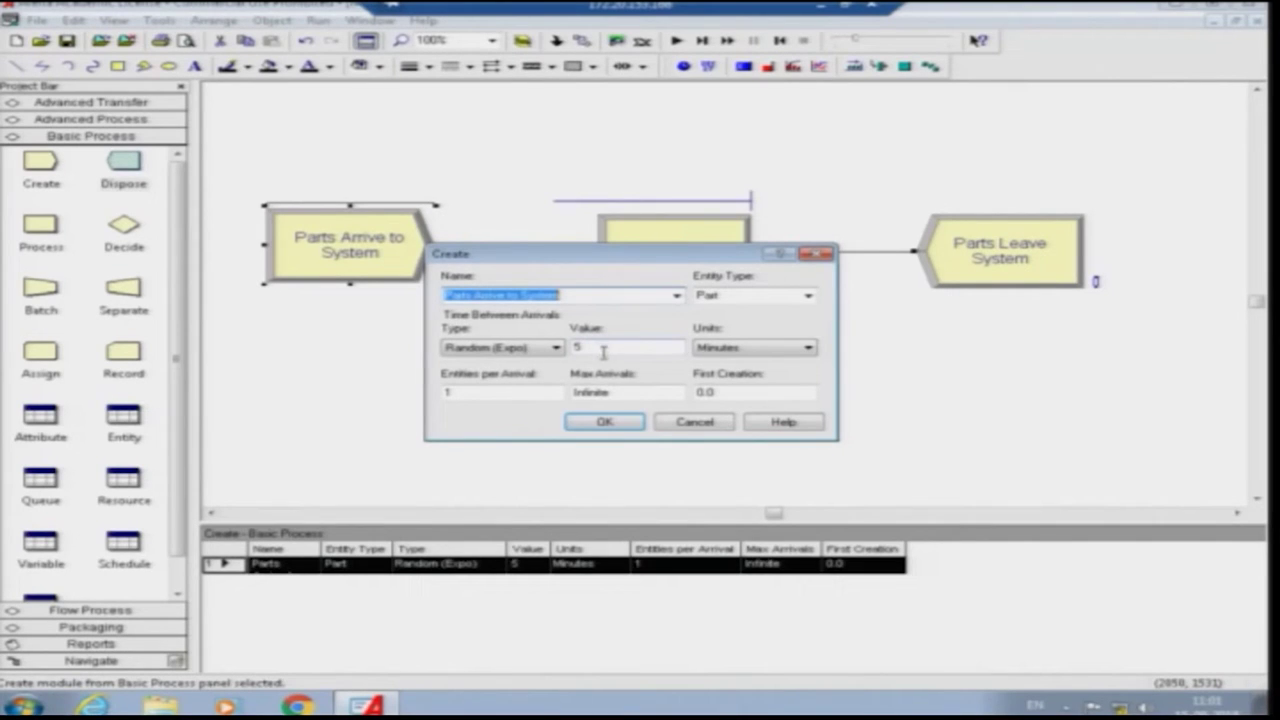
click(603, 423)
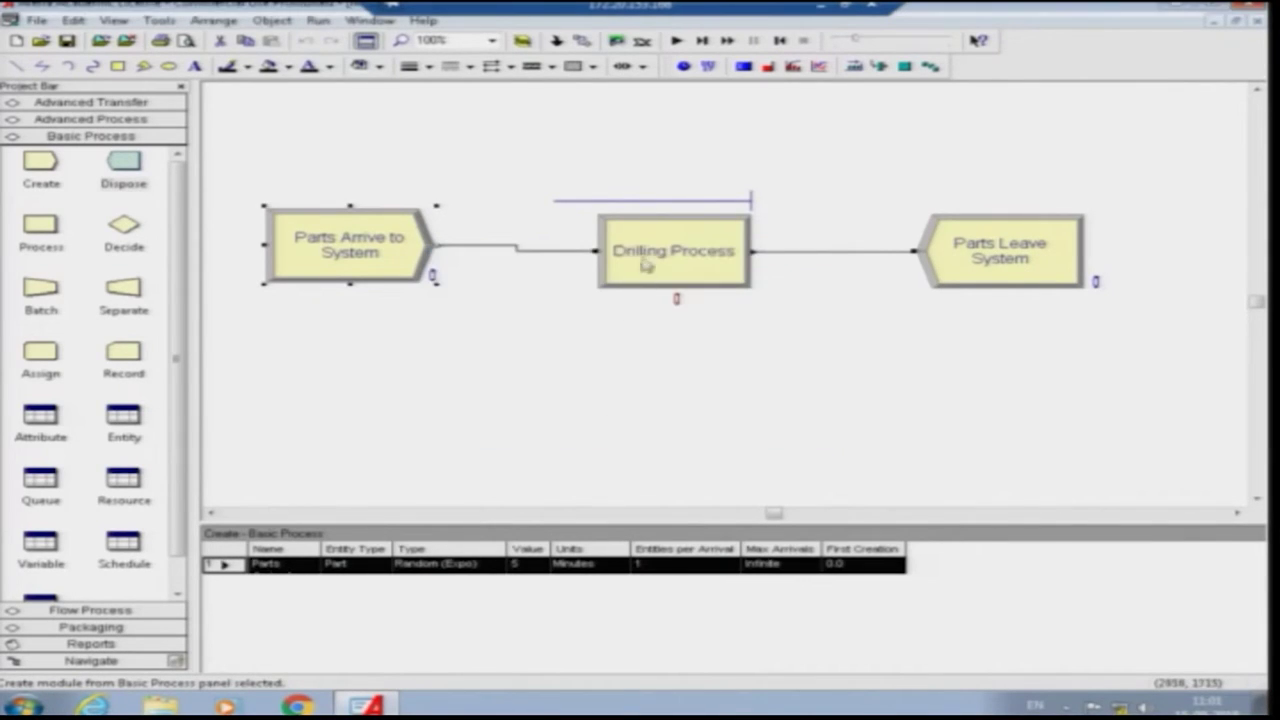
Step: Change the Drilling Process delay type to Uniform and set its minimum to 4 minutes
double_click(646, 262)
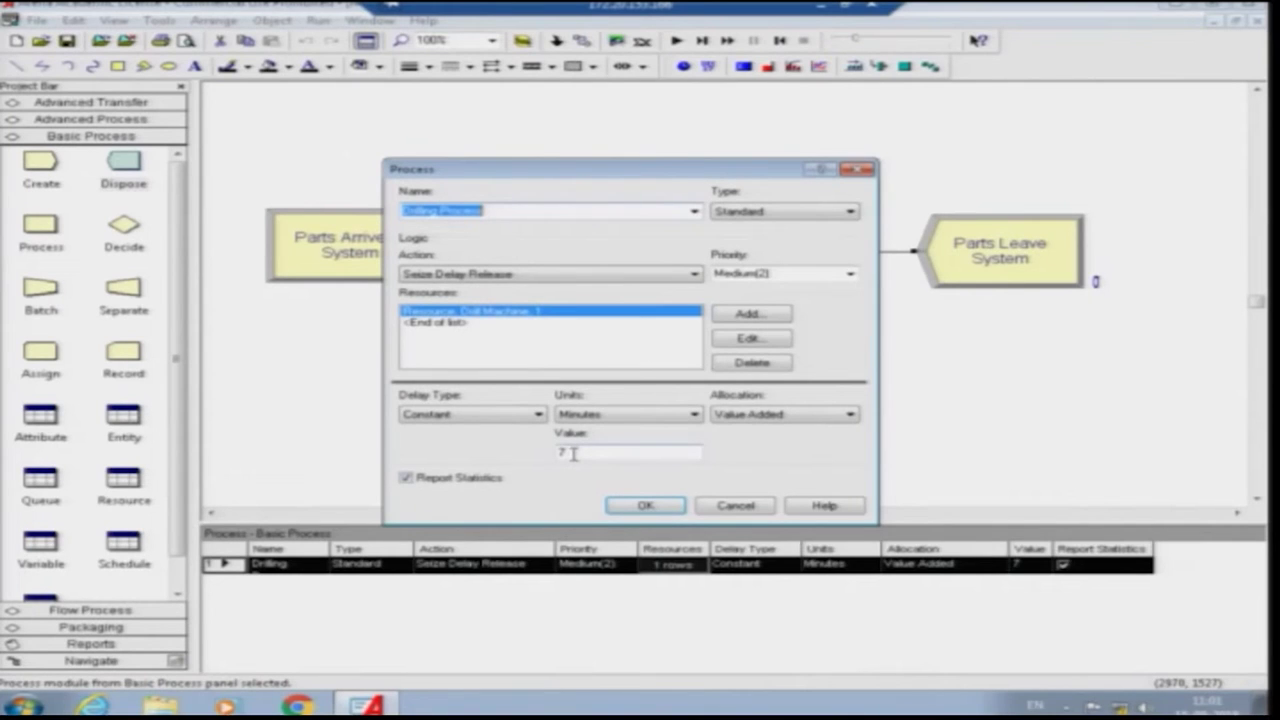
click(537, 414)
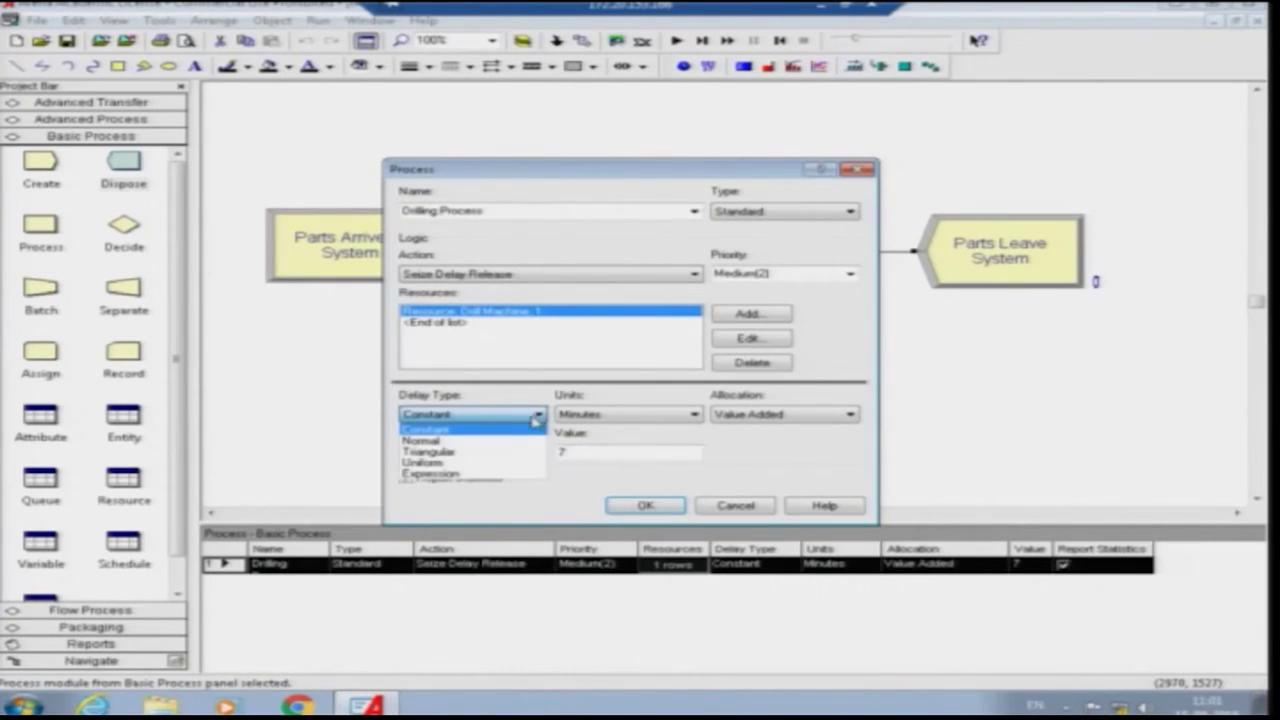
click(508, 465)
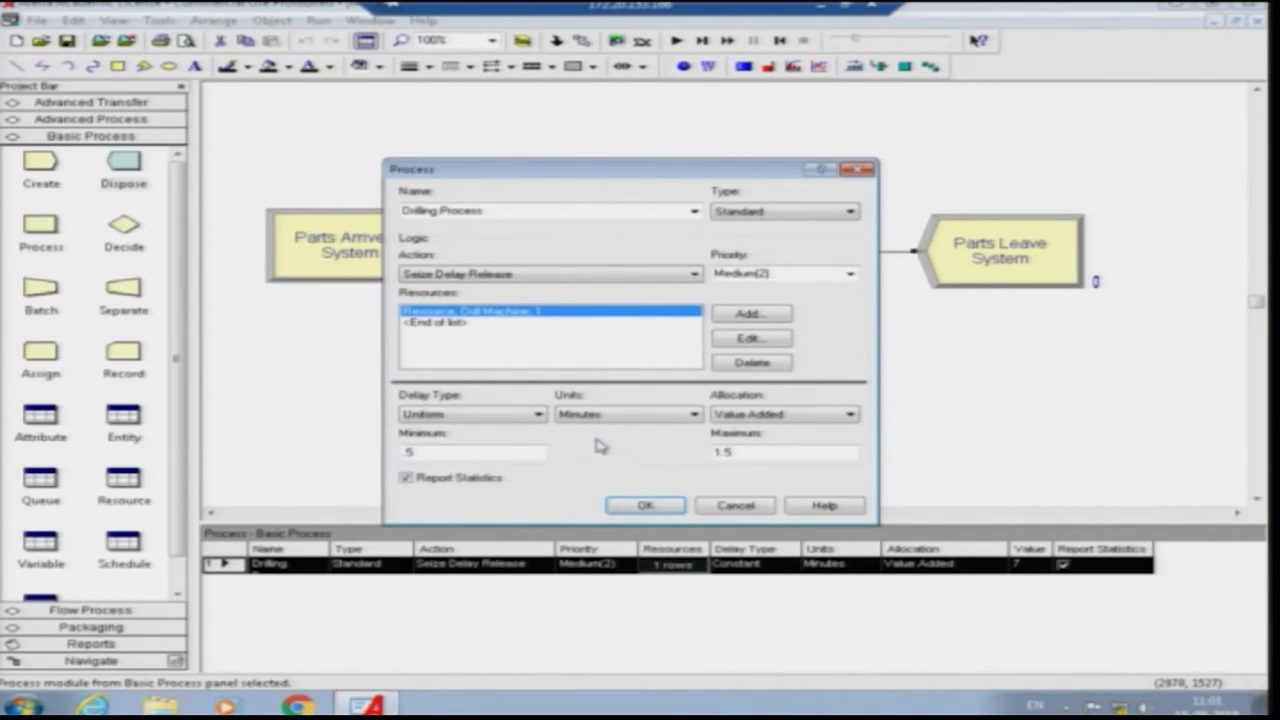
drag(530, 452, 392, 455)
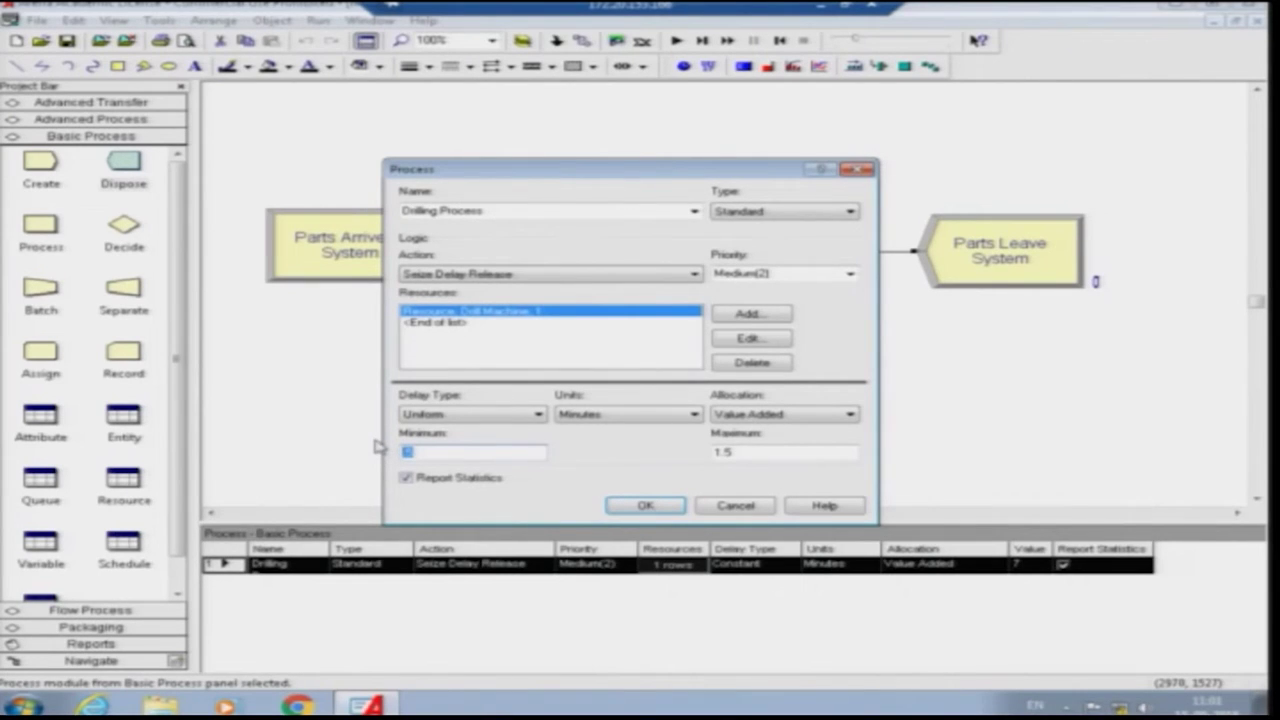
text(4)
Step: Set the maximum of the Drilling Process's uniform delay to 8 minutes and accept the module settings
click(785, 455)
drag(770, 452, 708, 452)
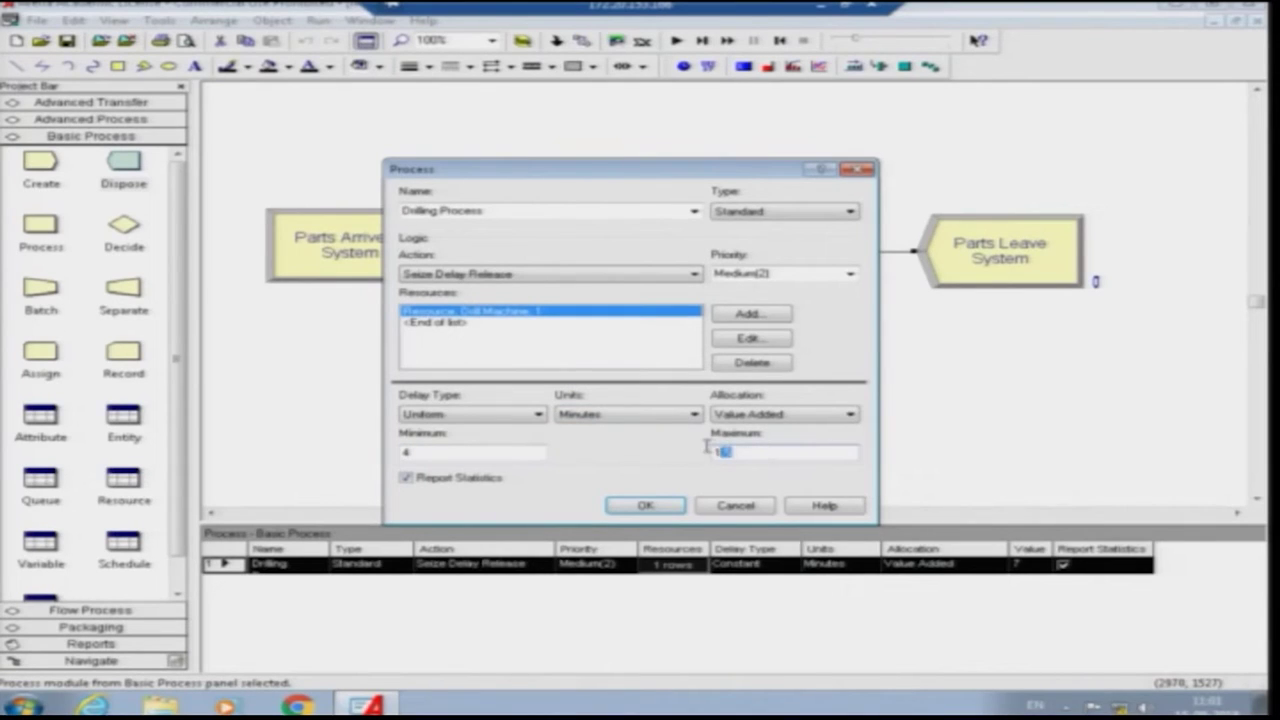
text(8)
key(BackSpace)
text(10)
key(BackSpace)
key(BackSpace)
text(8)
click(641, 507)
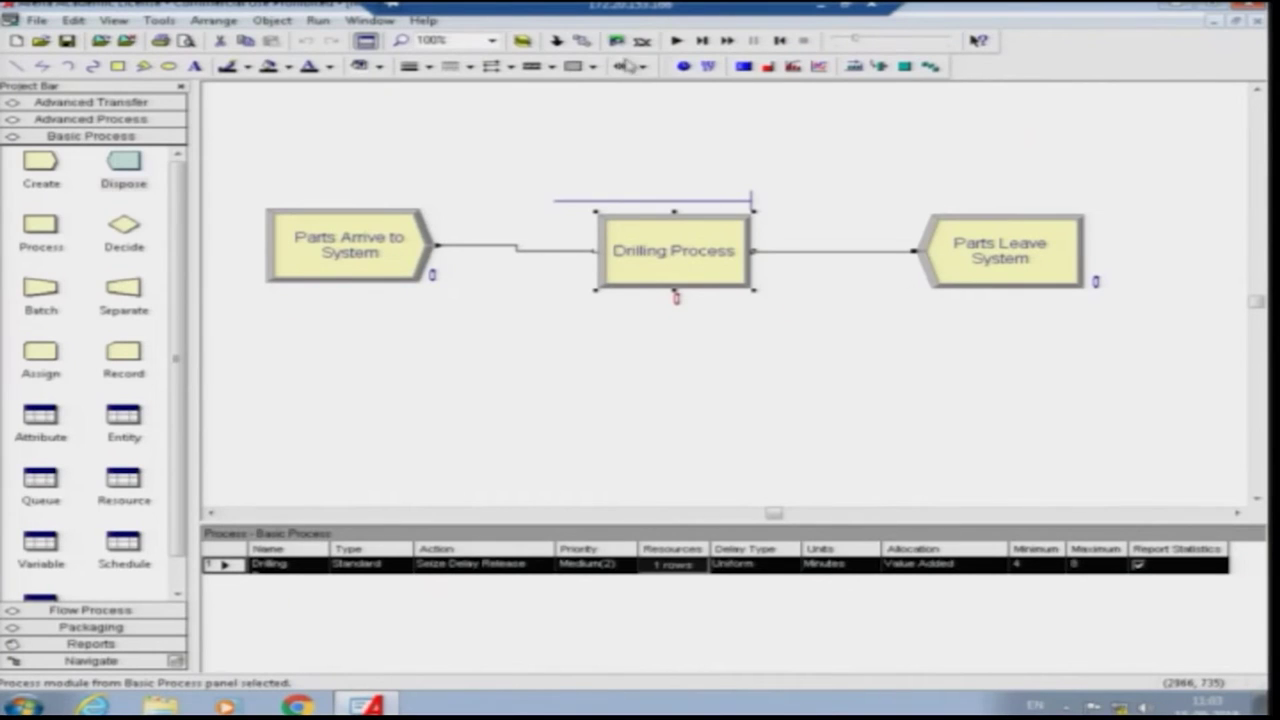
Step: Review and accept the replication parameters in the run setup, and run the simulation to completion
click(316, 21)
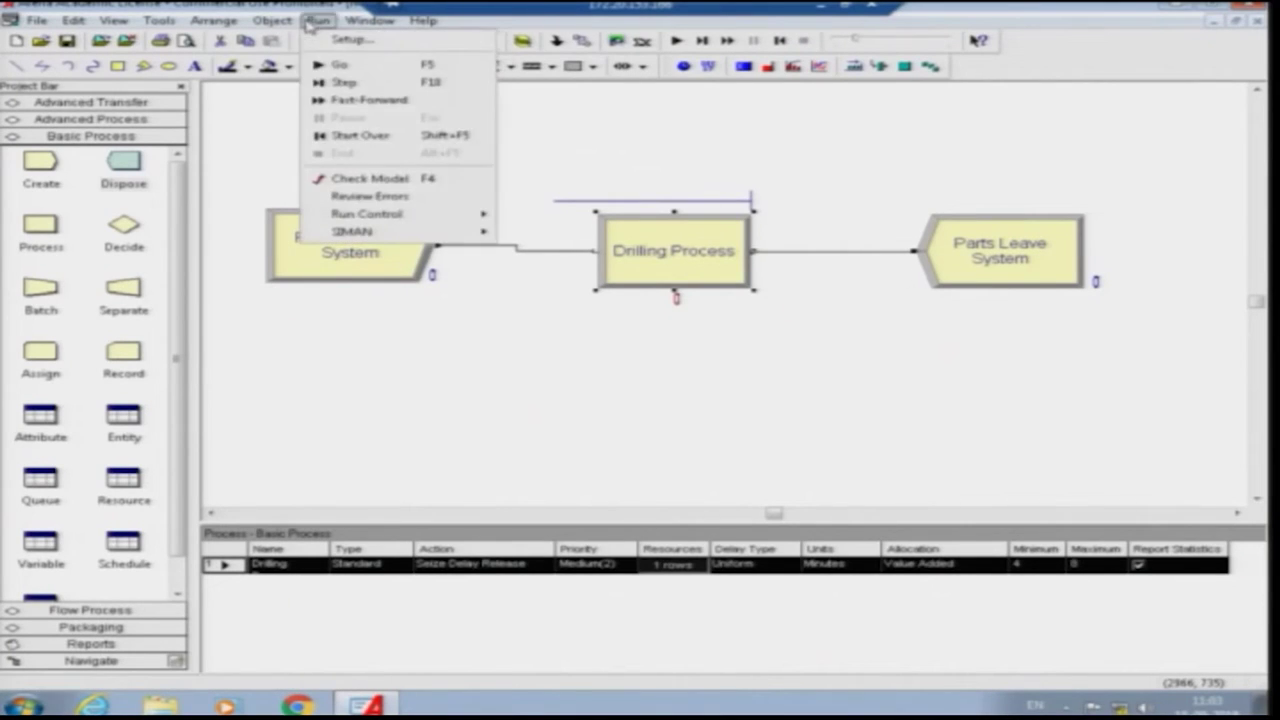
click(340, 40)
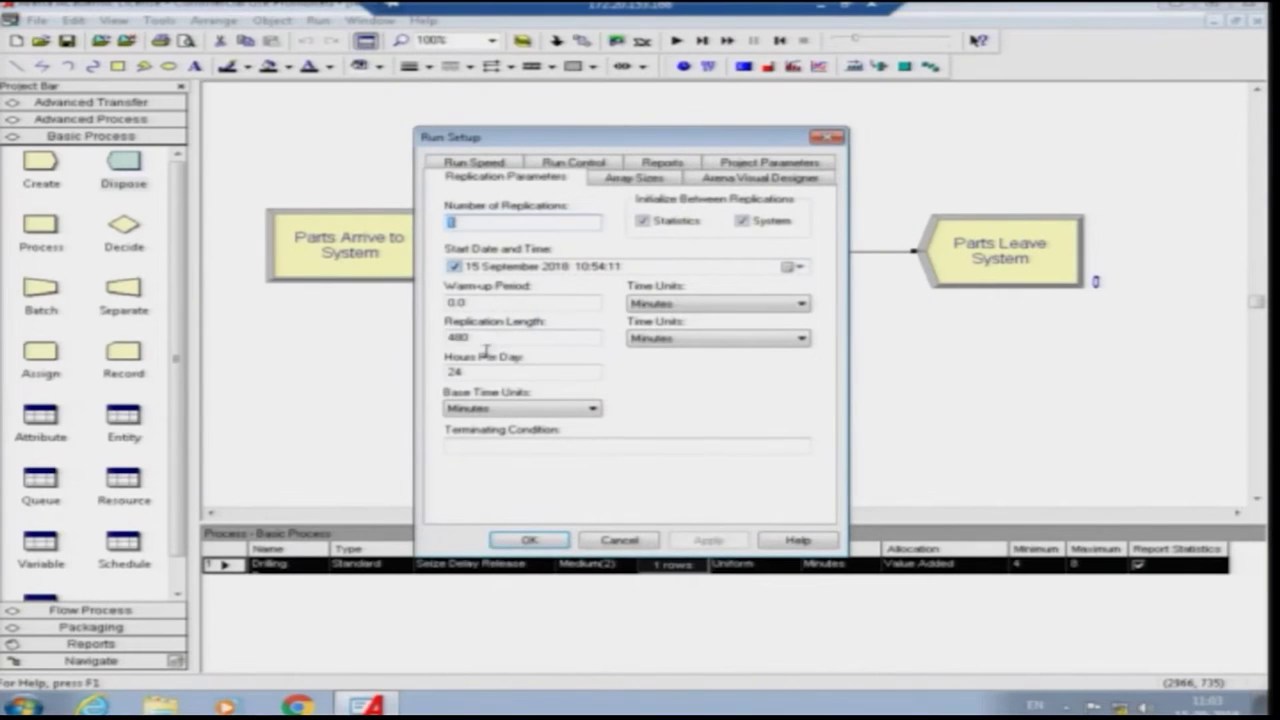
click(520, 541)
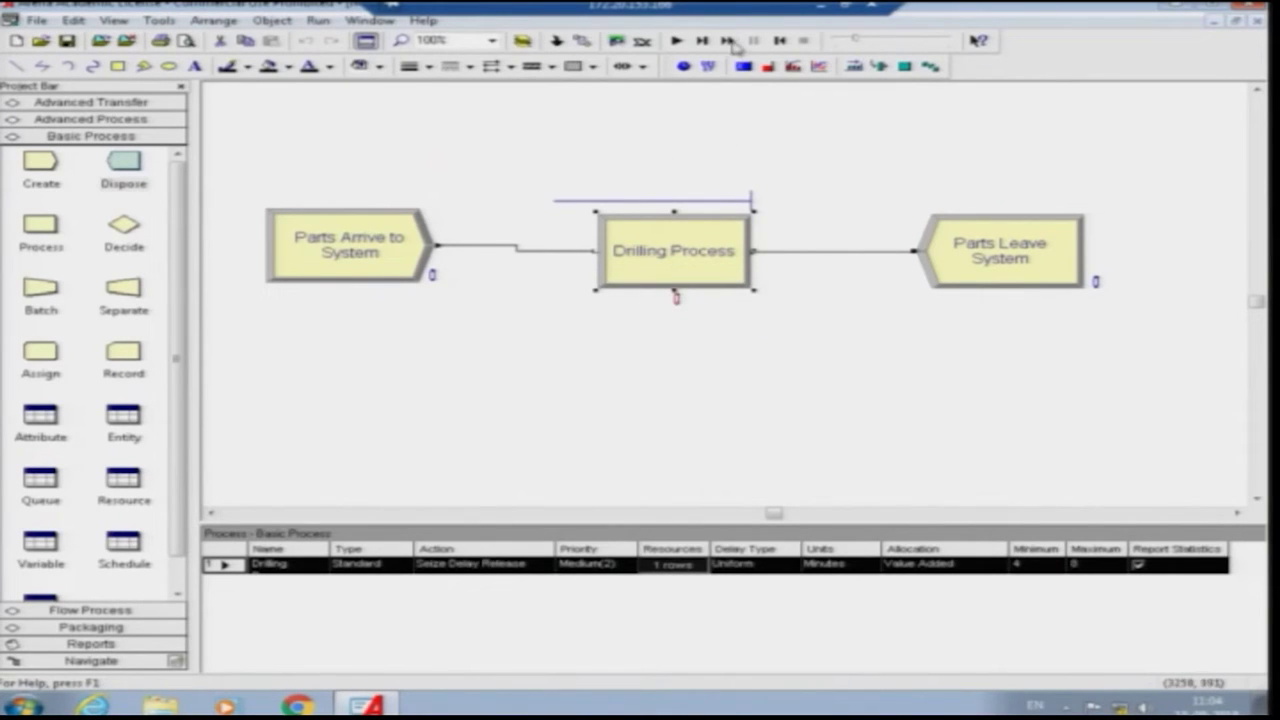
click(677, 42)
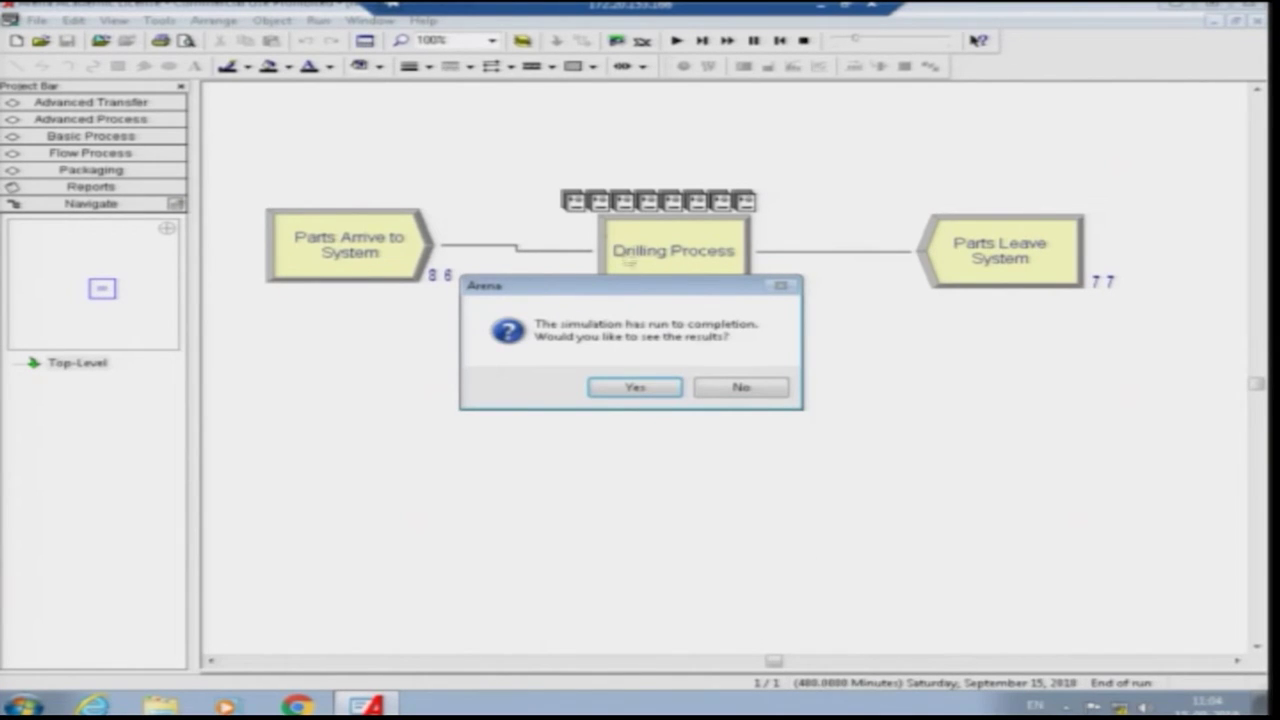
Step: Show the results of the uniform-delay run and examine the Number Out, Entity, Queue and Resource statistics in the Category Overview report
click(631, 392)
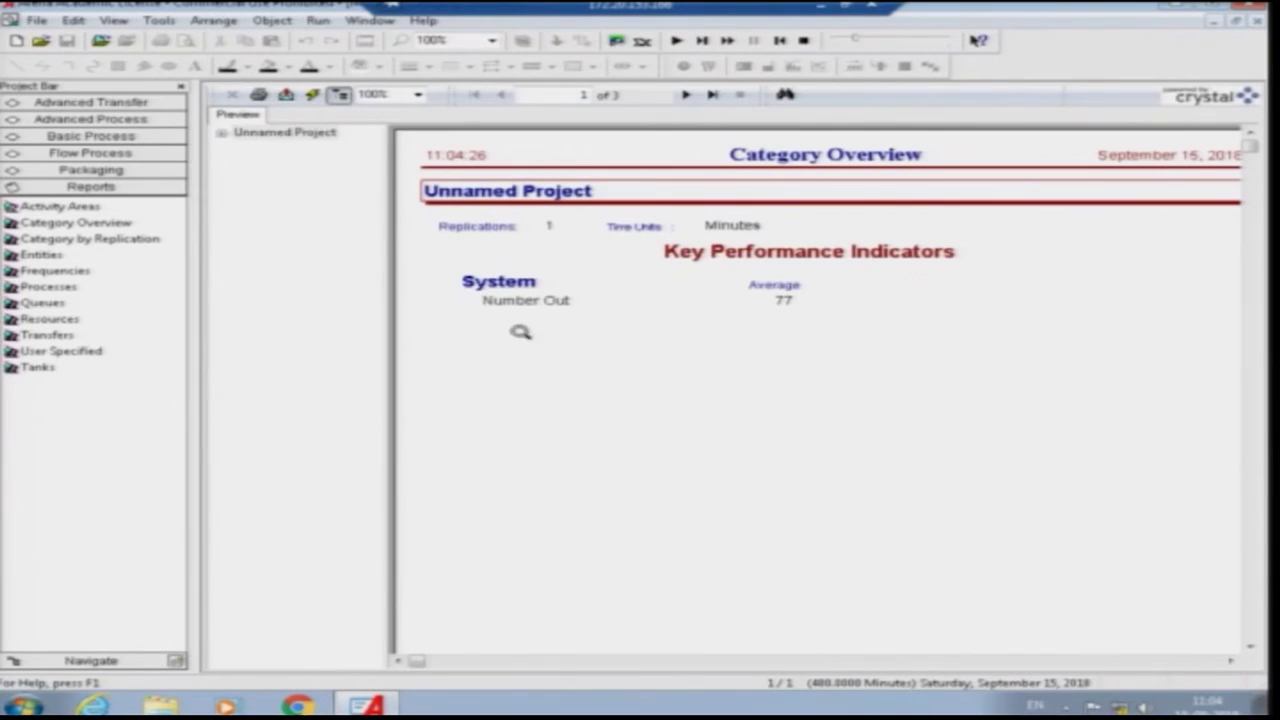
click(222, 132)
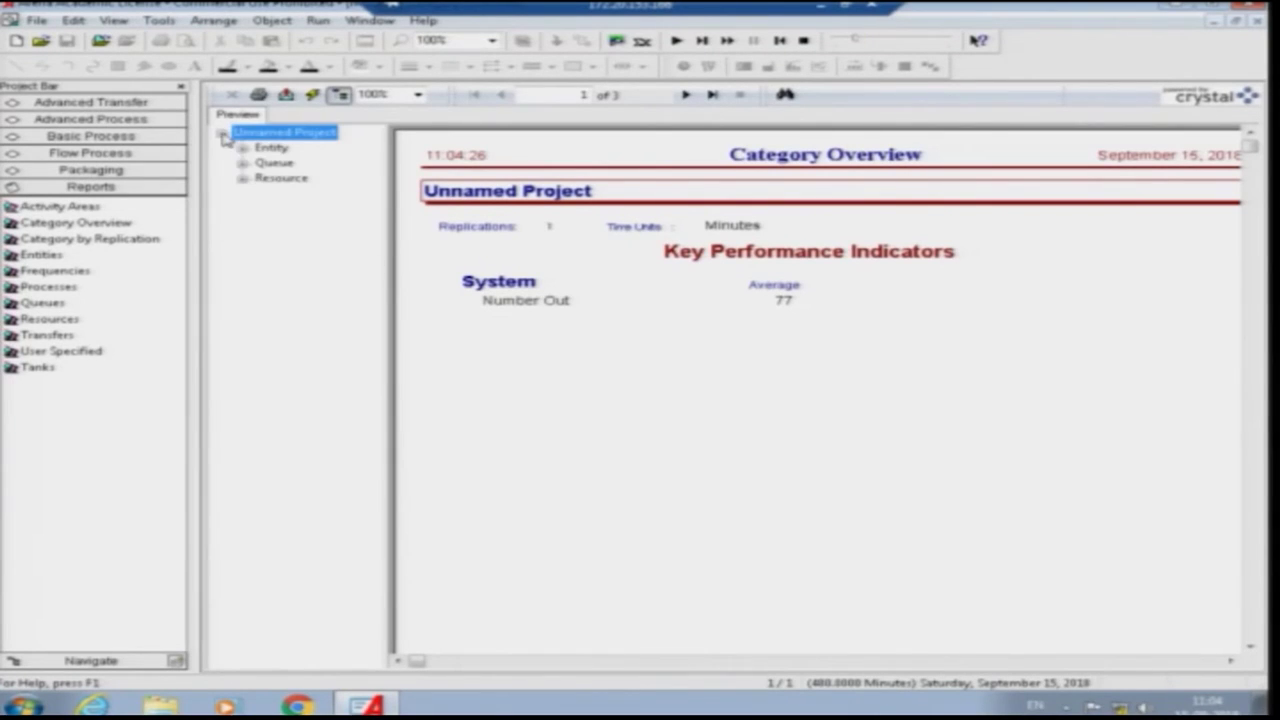
click(284, 150)
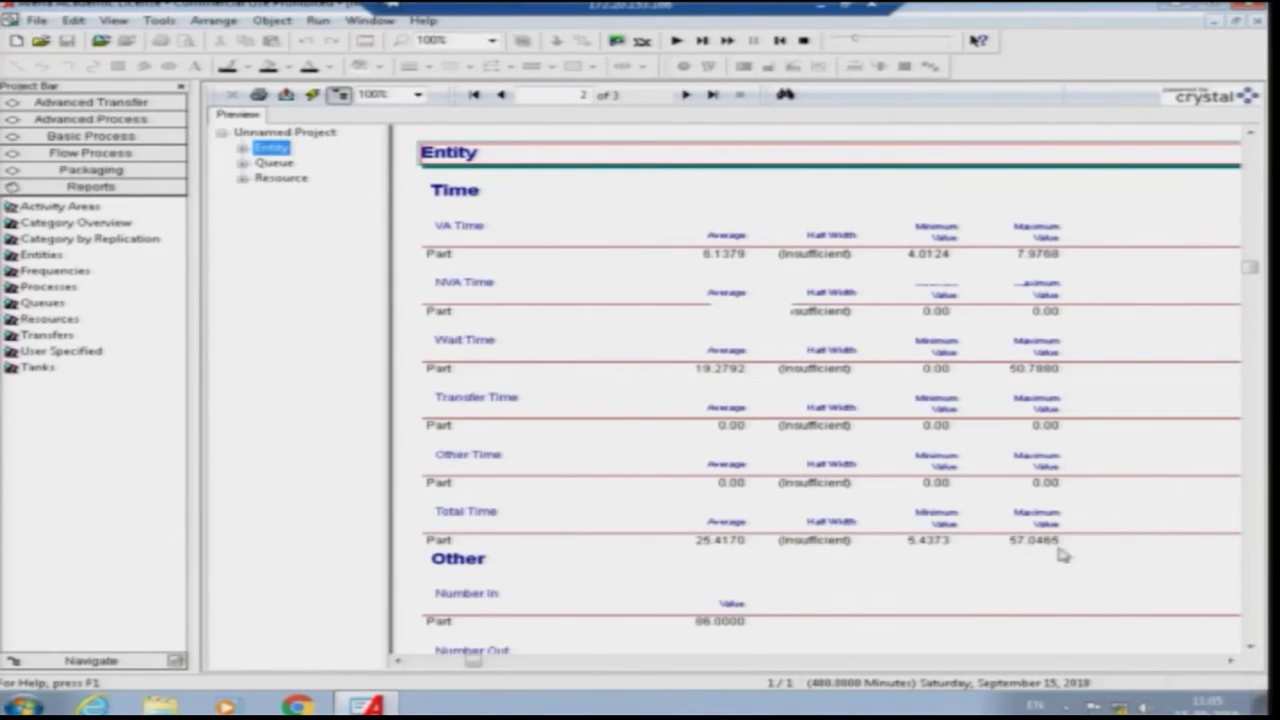
click(1250, 647)
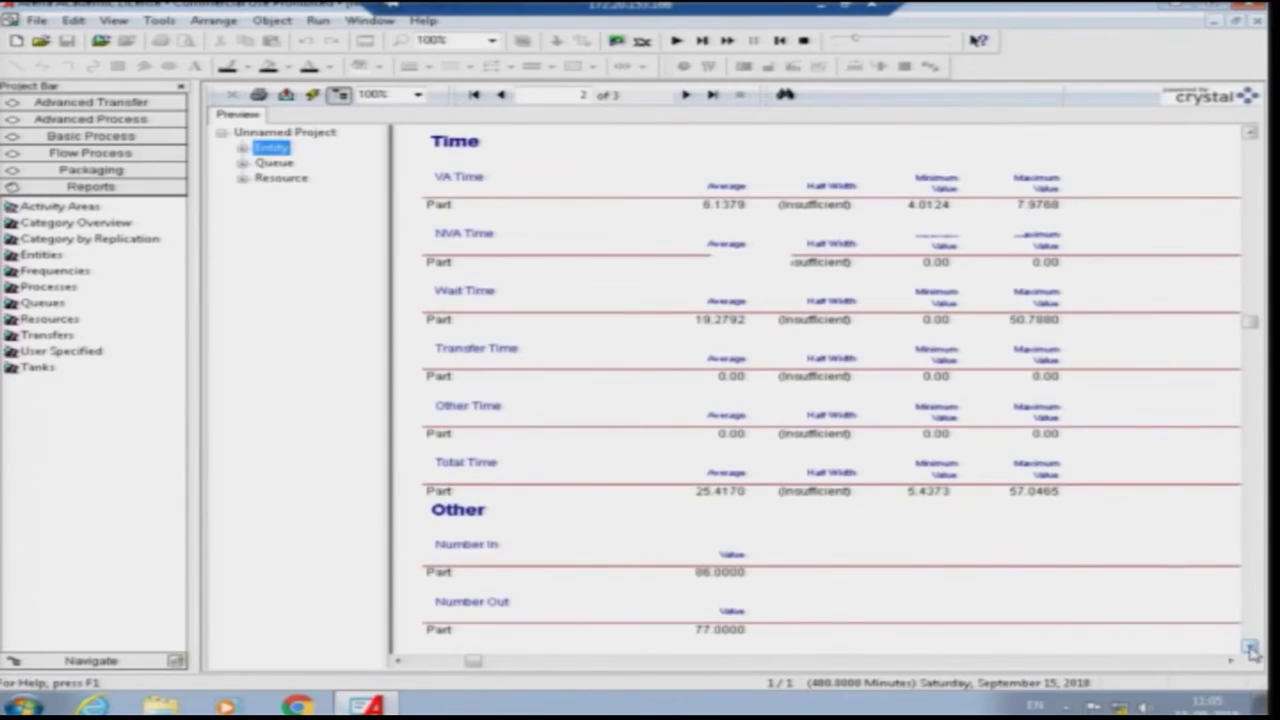
click(1250, 647)
click(1250, 647)
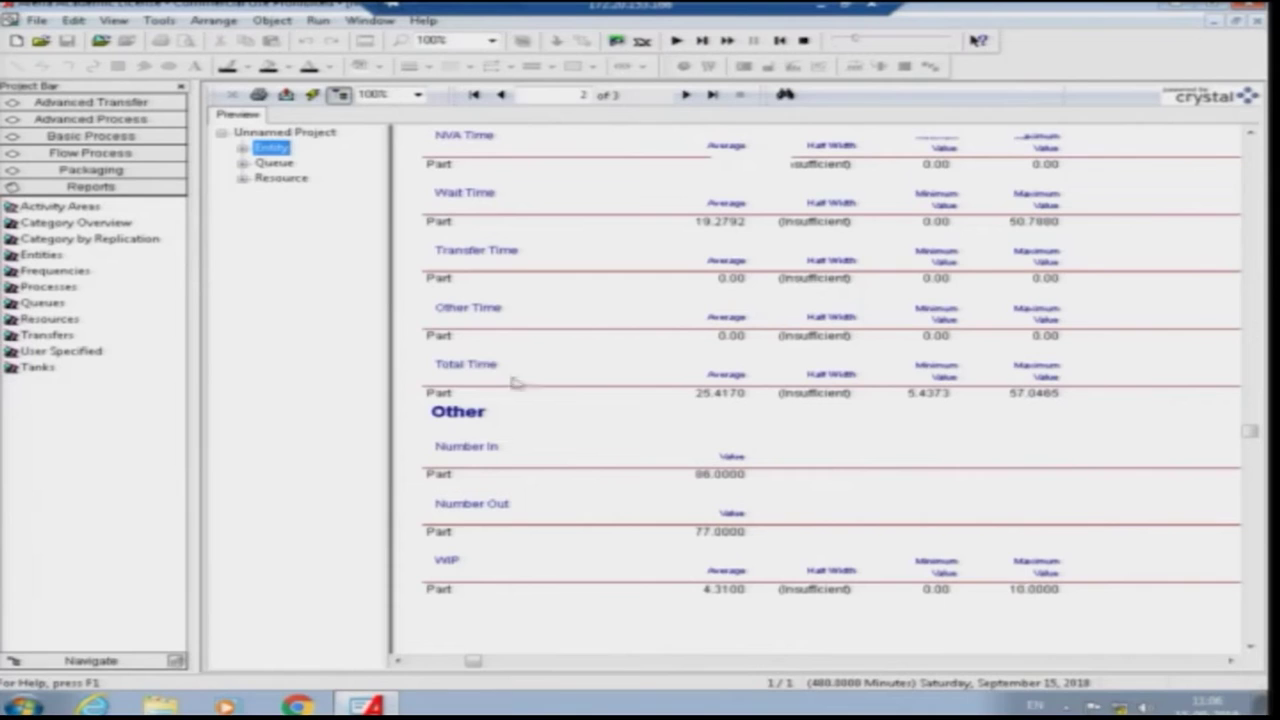
click(276, 164)
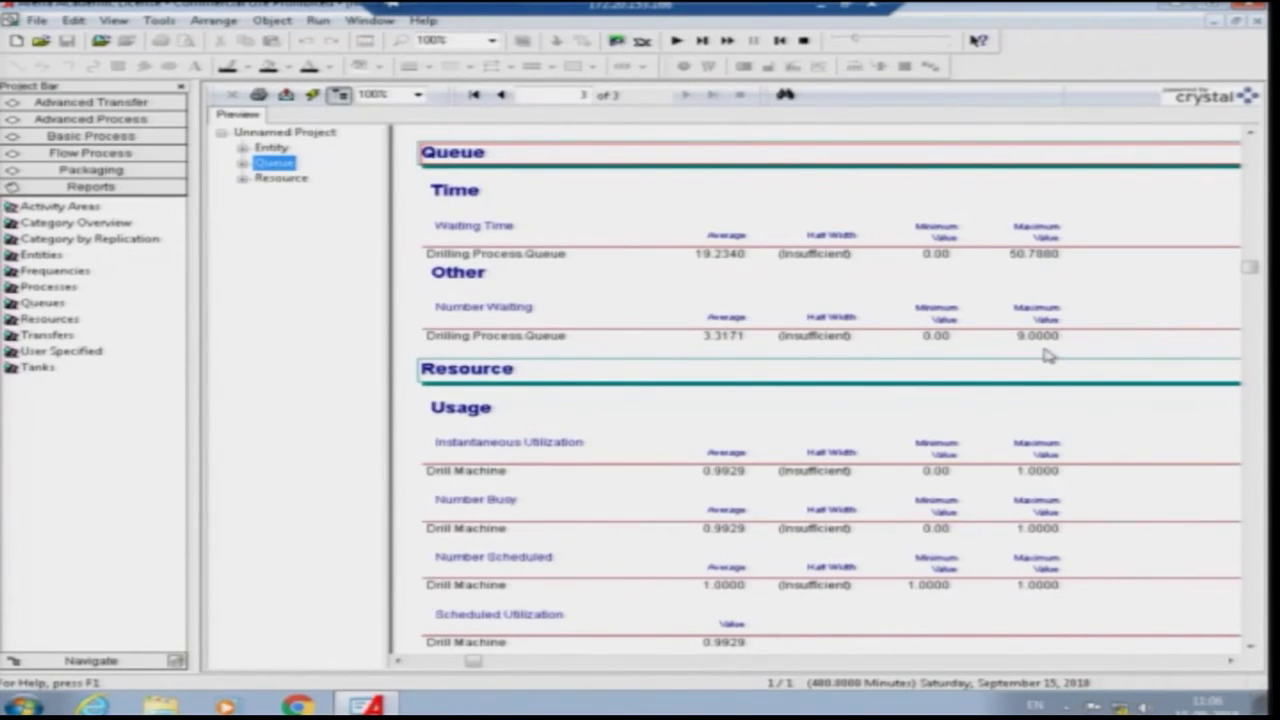
click(283, 178)
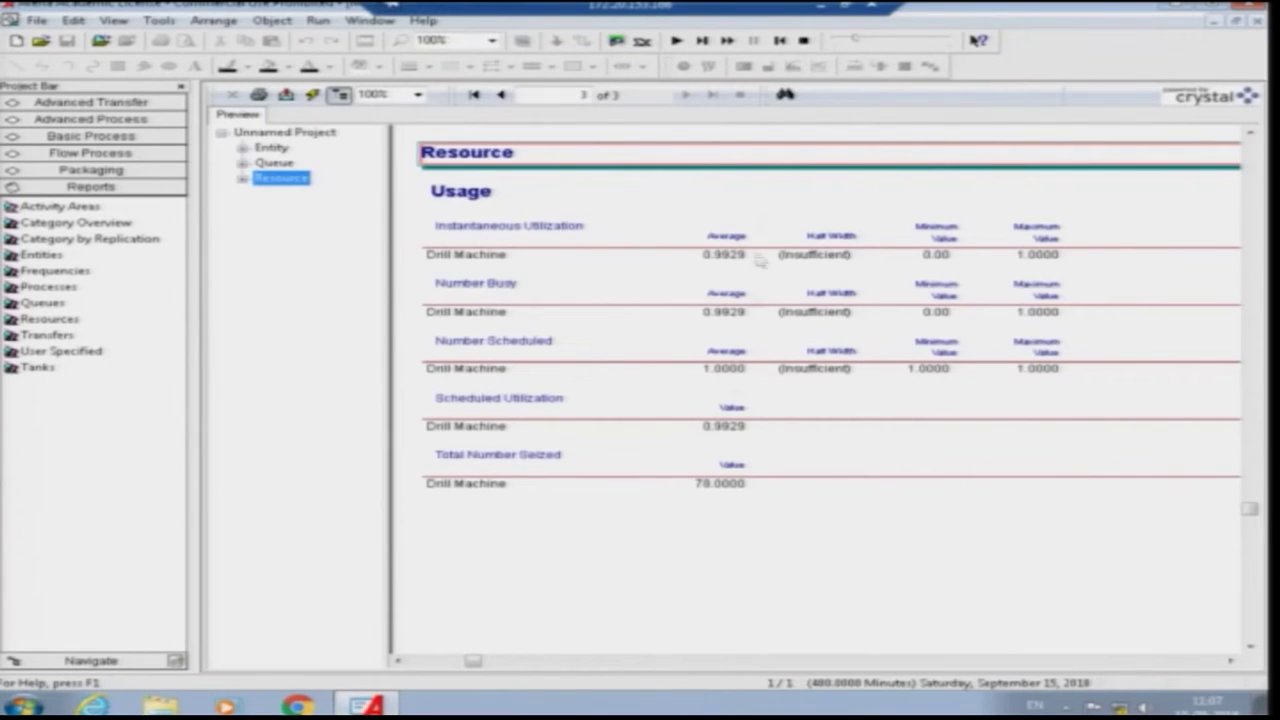
Step: End the finished run, close its report, and set the Drilling Process to a constant delay of 6 minutes
click(806, 40)
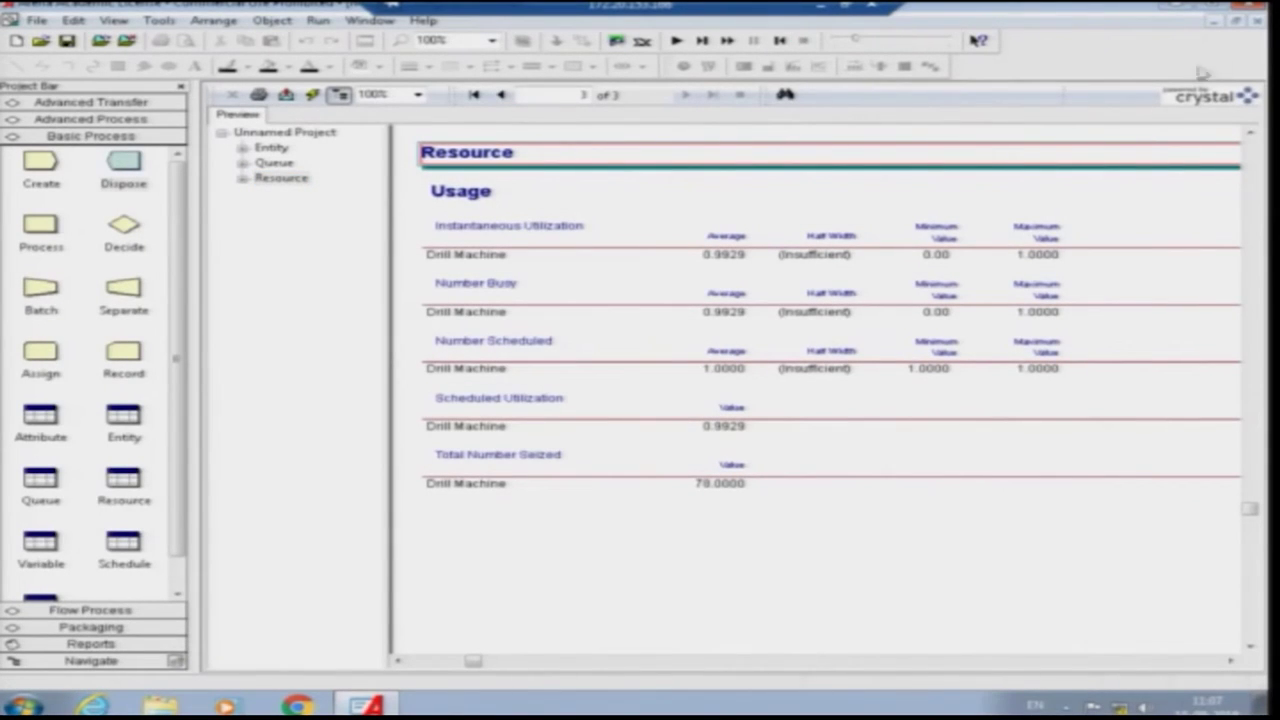
click(1258, 22)
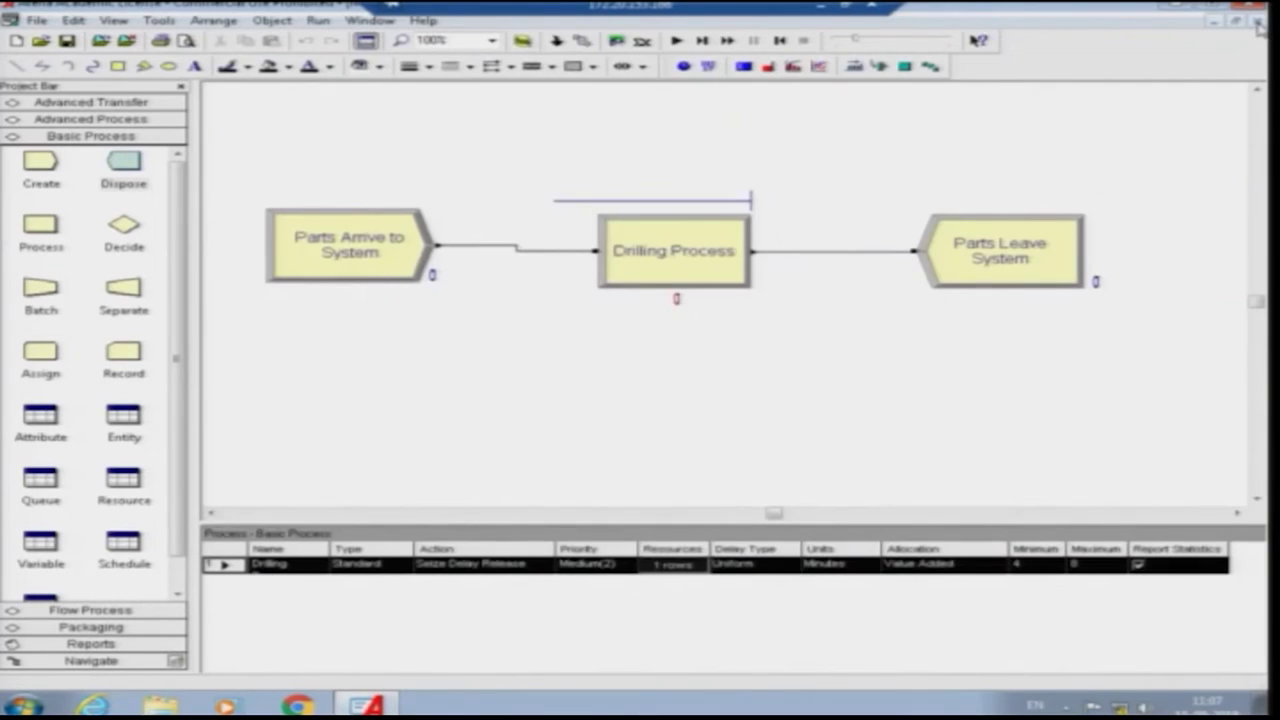
double_click(694, 251)
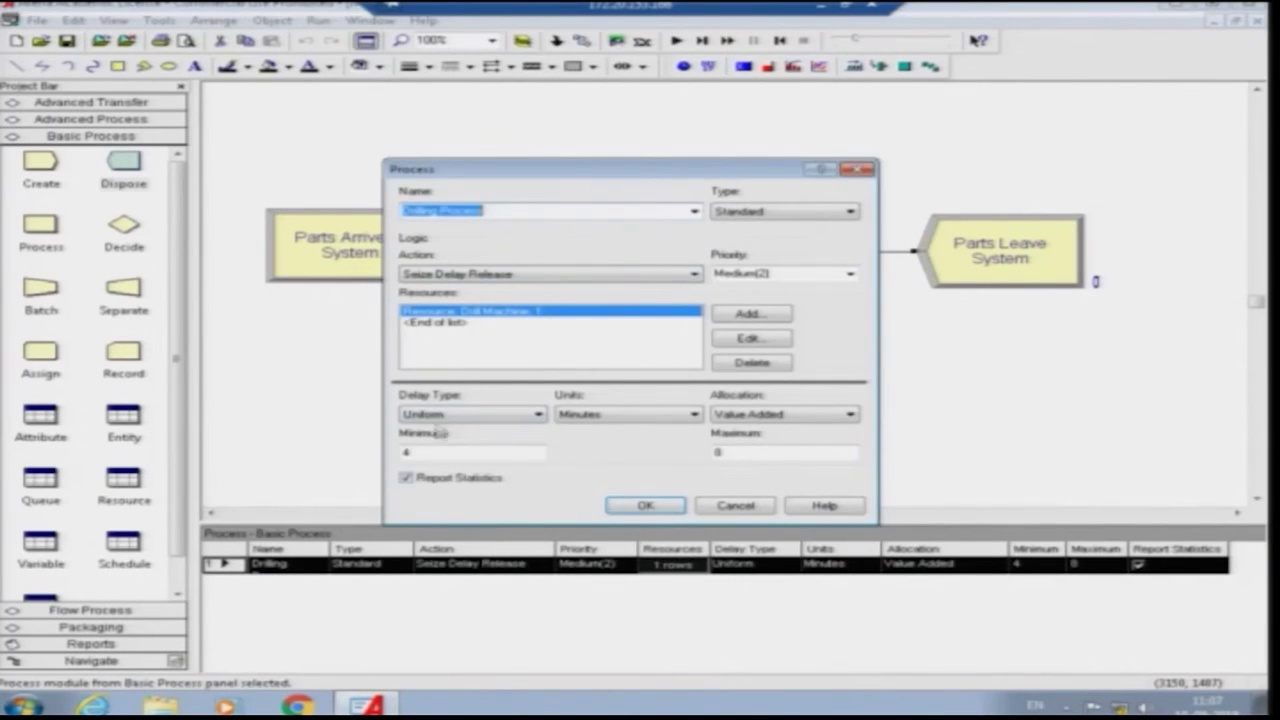
click(428, 416)
click(455, 432)
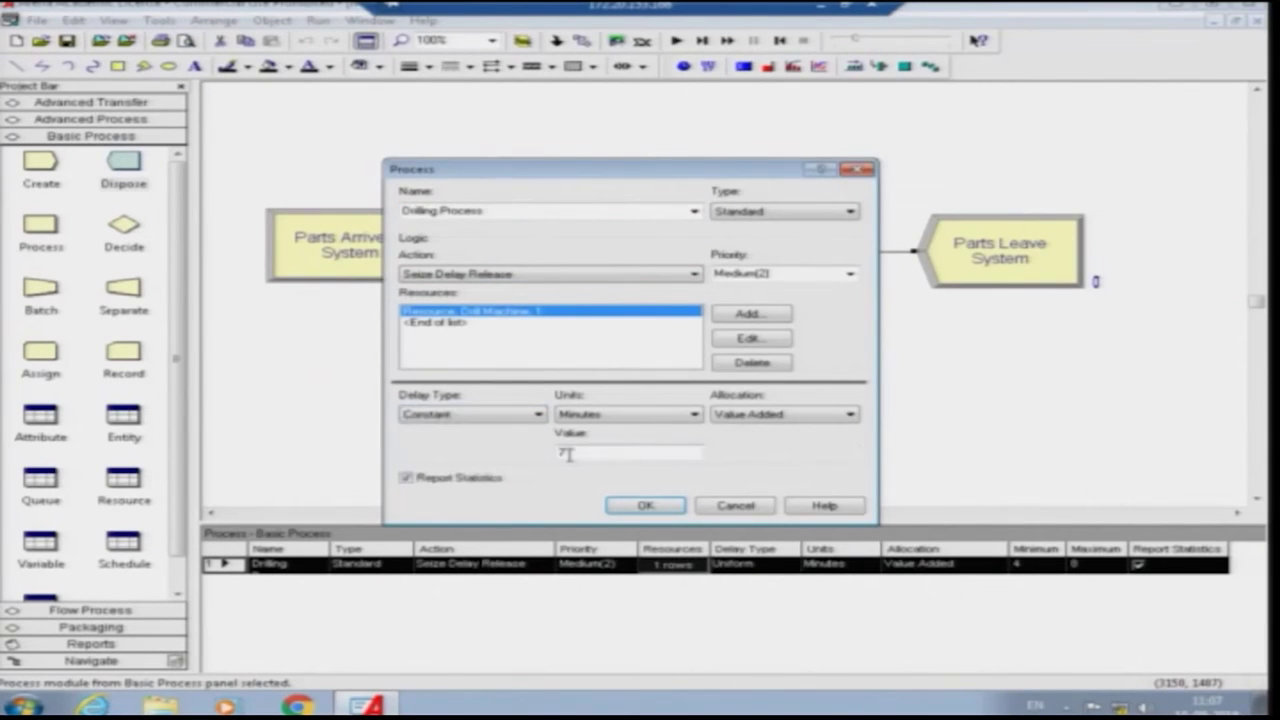
double_click(537, 453)
click(643, 506)
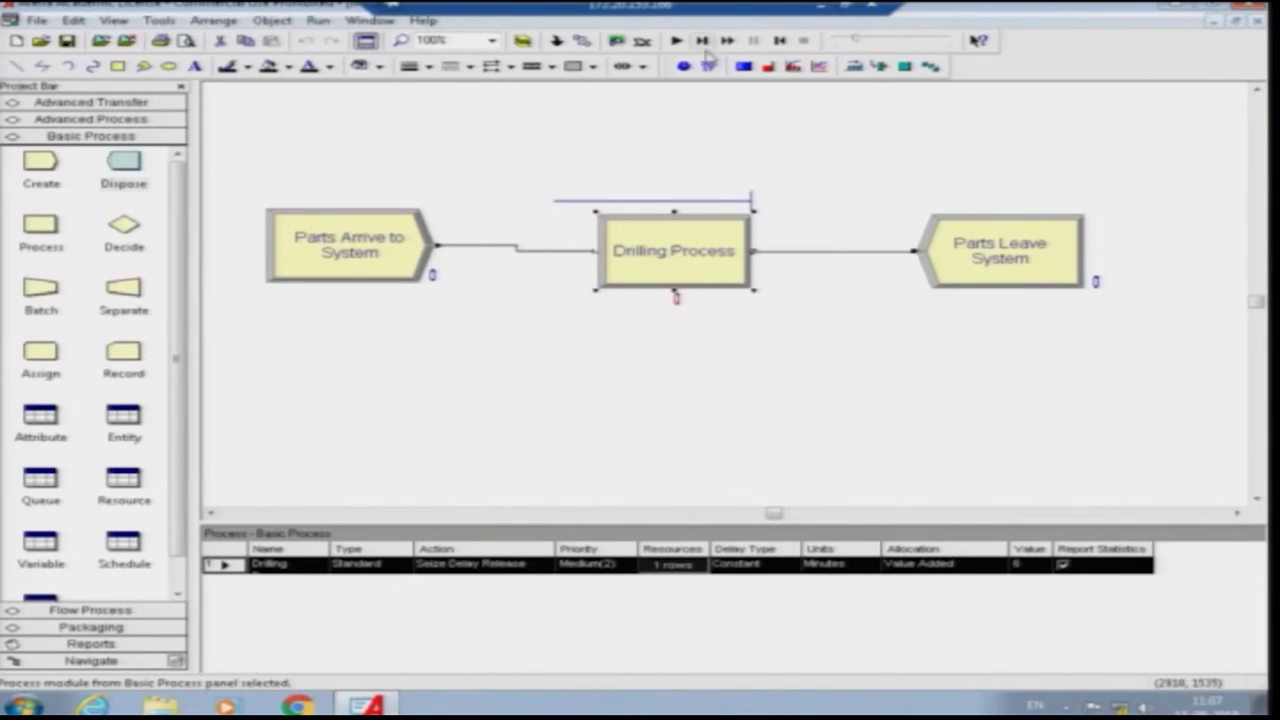
Step: Run the simulation with the constant 6-minute delay to completion and display its results with the report sections expanded
click(675, 41)
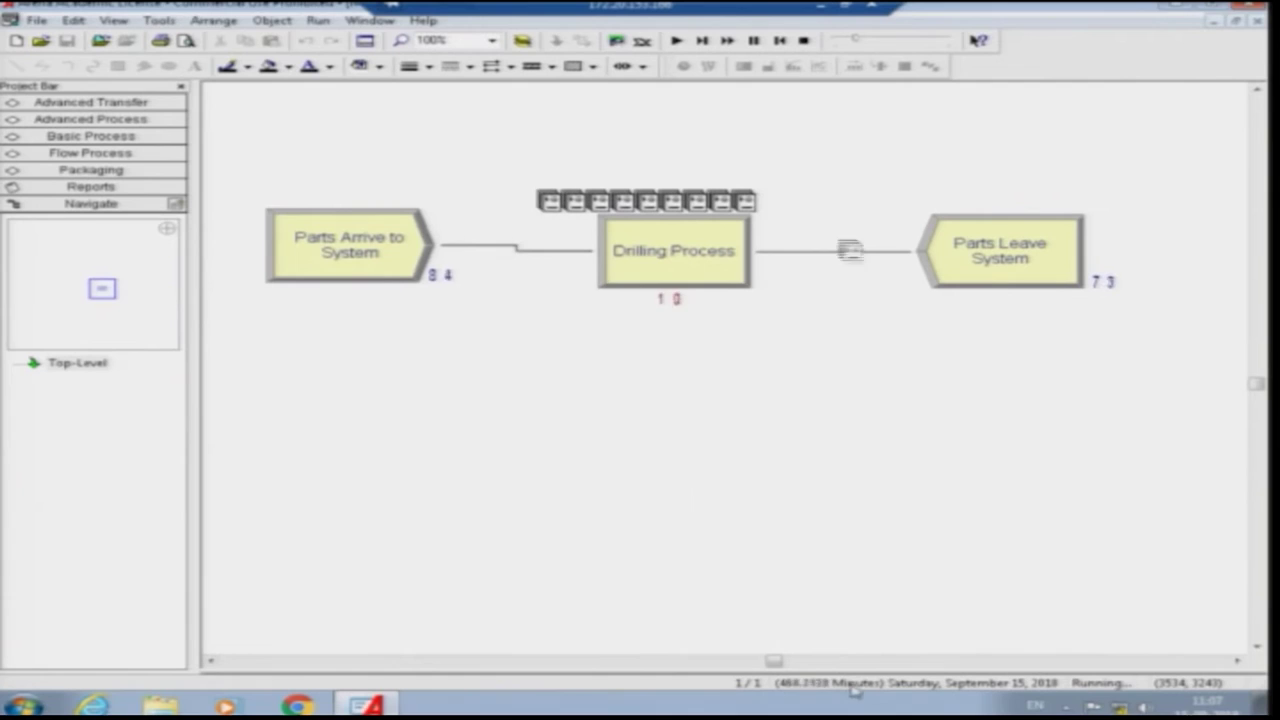
click(630, 387)
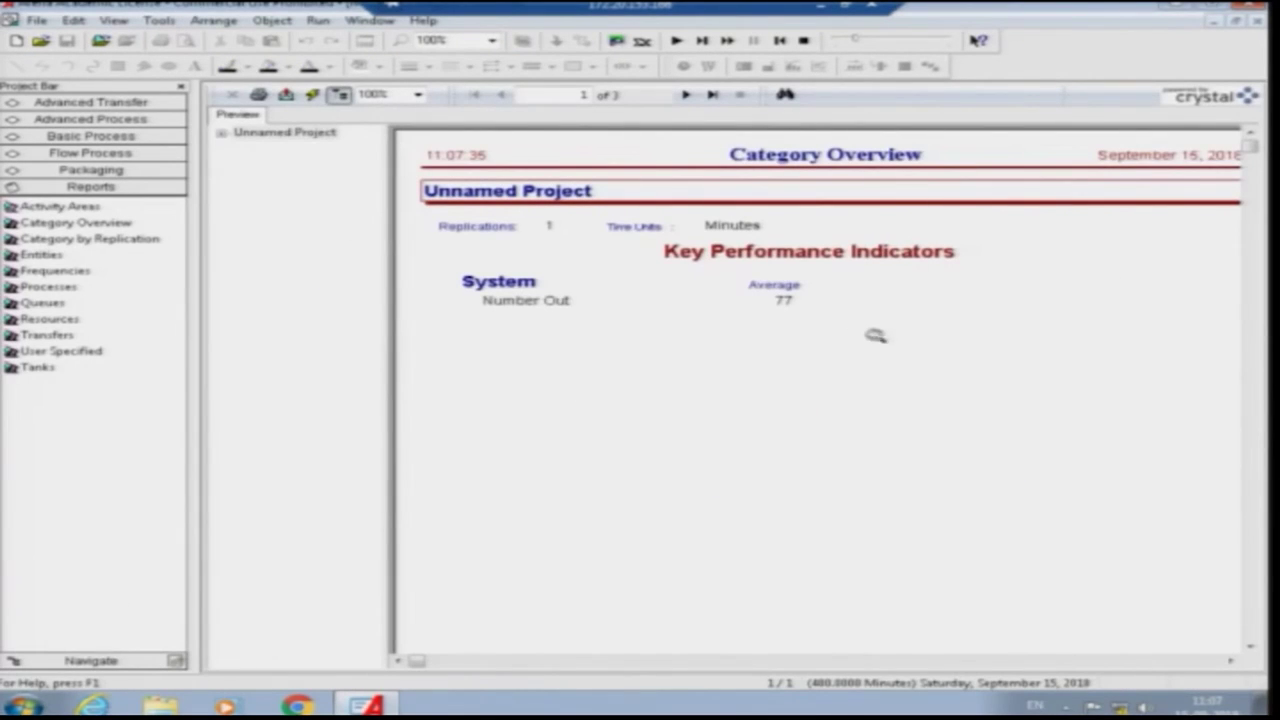
double_click(238, 133)
Step: Examine the Entity times, Number In, Number Out and WIP, and the Queue and Resource statistics of the constant-delay run
click(270, 148)
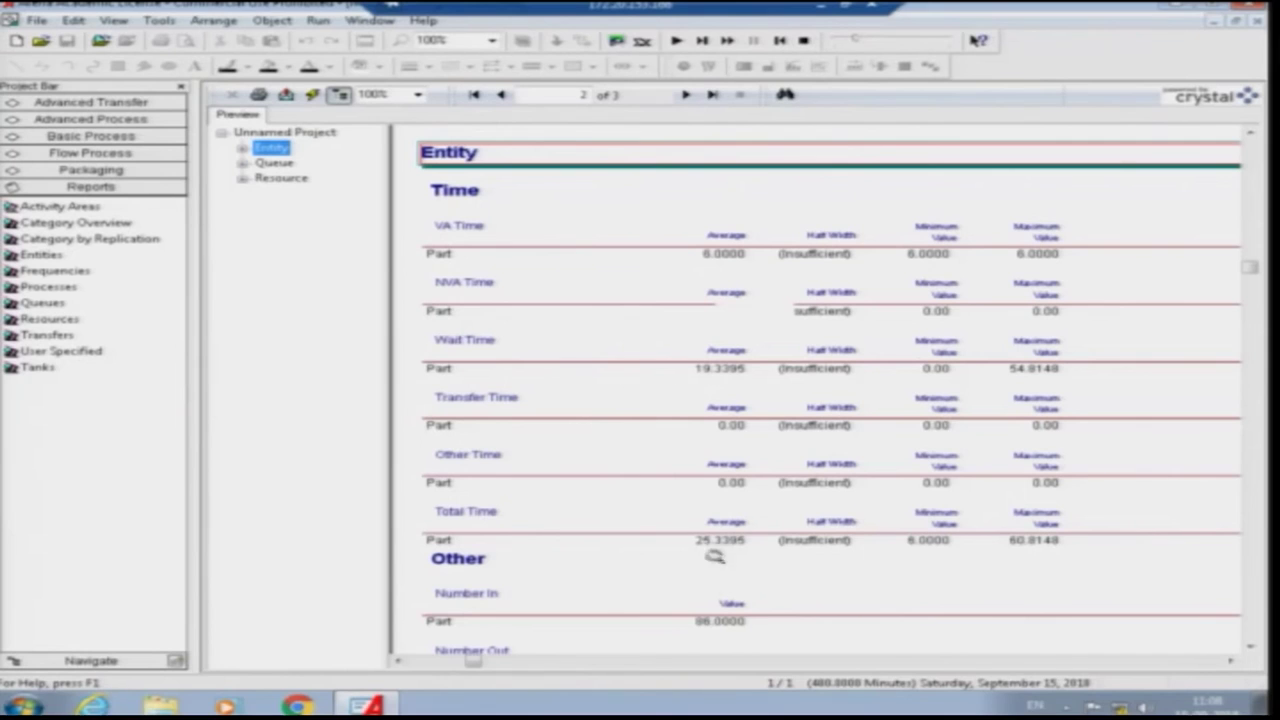
scroll(706, 495, down, 3)
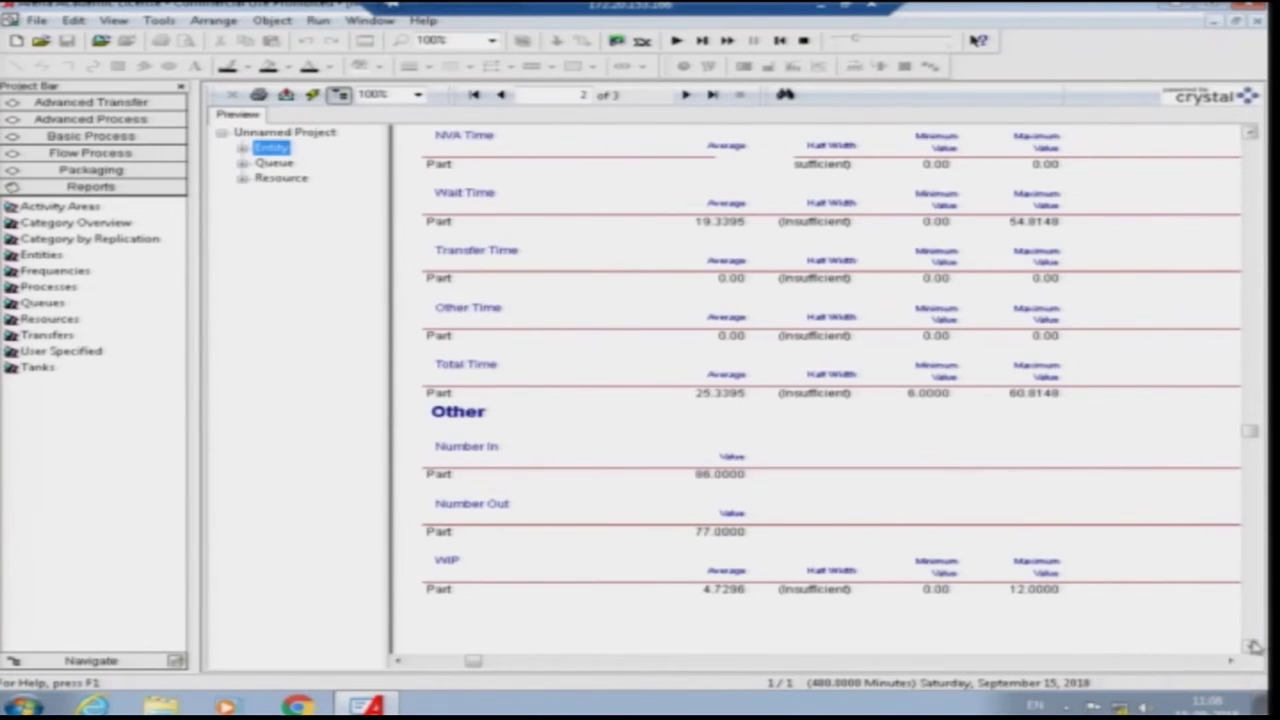
scroll(1255, 640, down, 1)
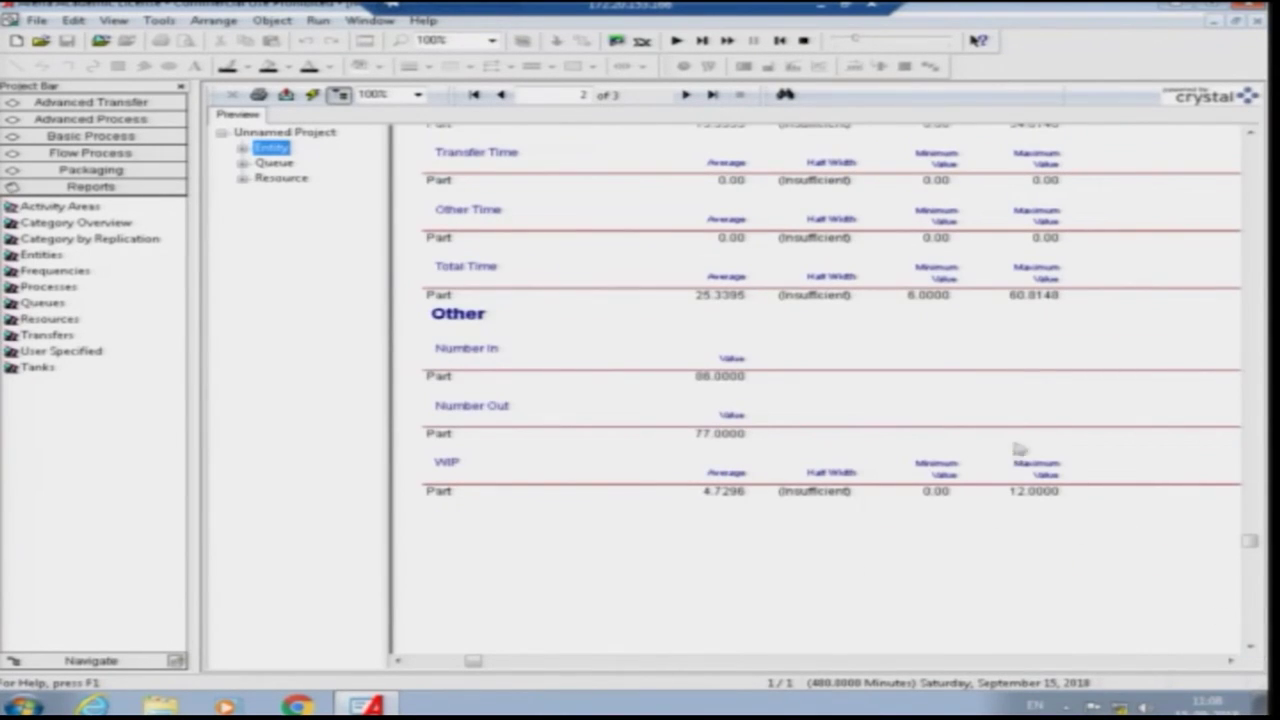
drag(1250, 543, 1237, 415)
click(274, 163)
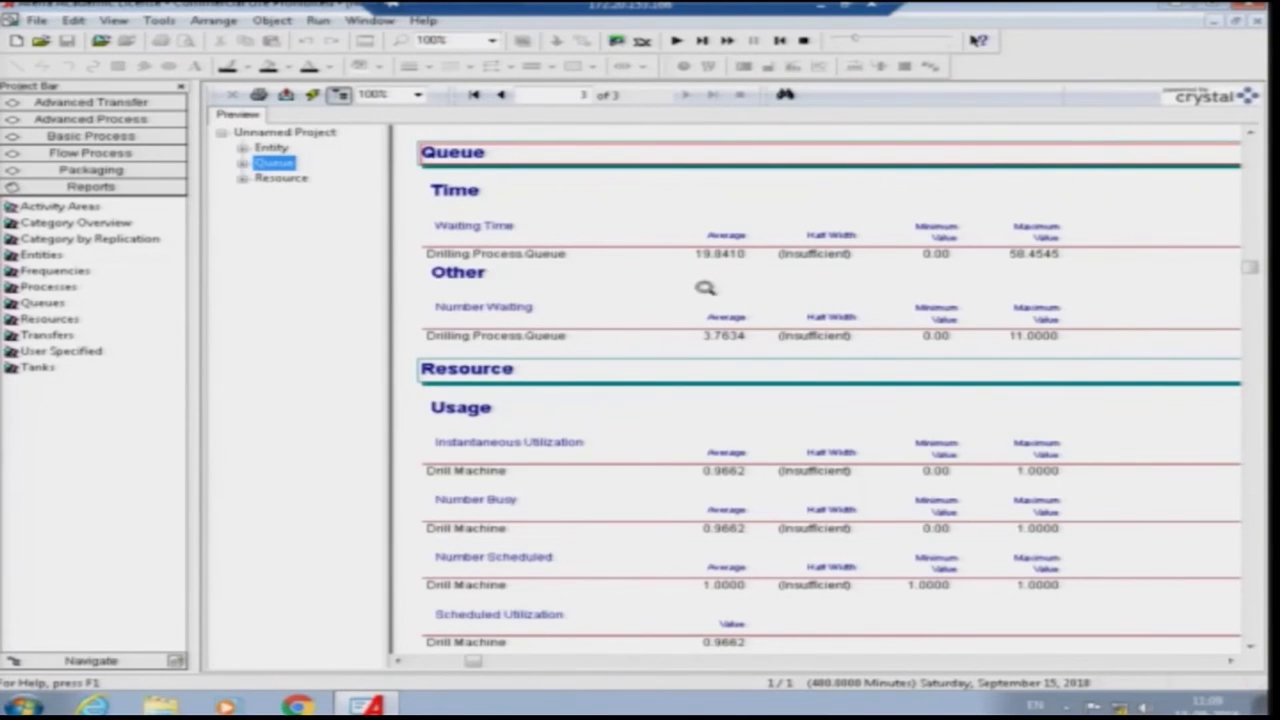
click(281, 178)
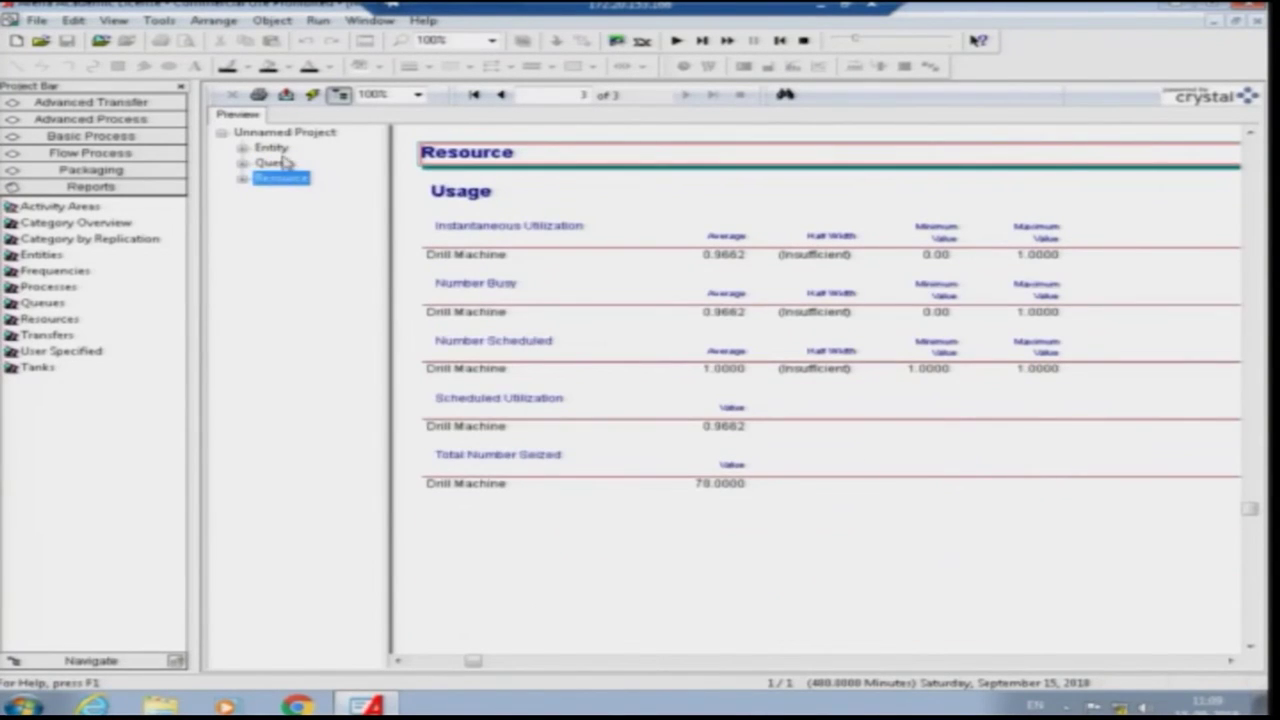
click(274, 163)
Step: End the constant-delay run, close its report, and set the Drilling Process delay to Uniform with minimum 4 and maximum 8 minutes
click(806, 41)
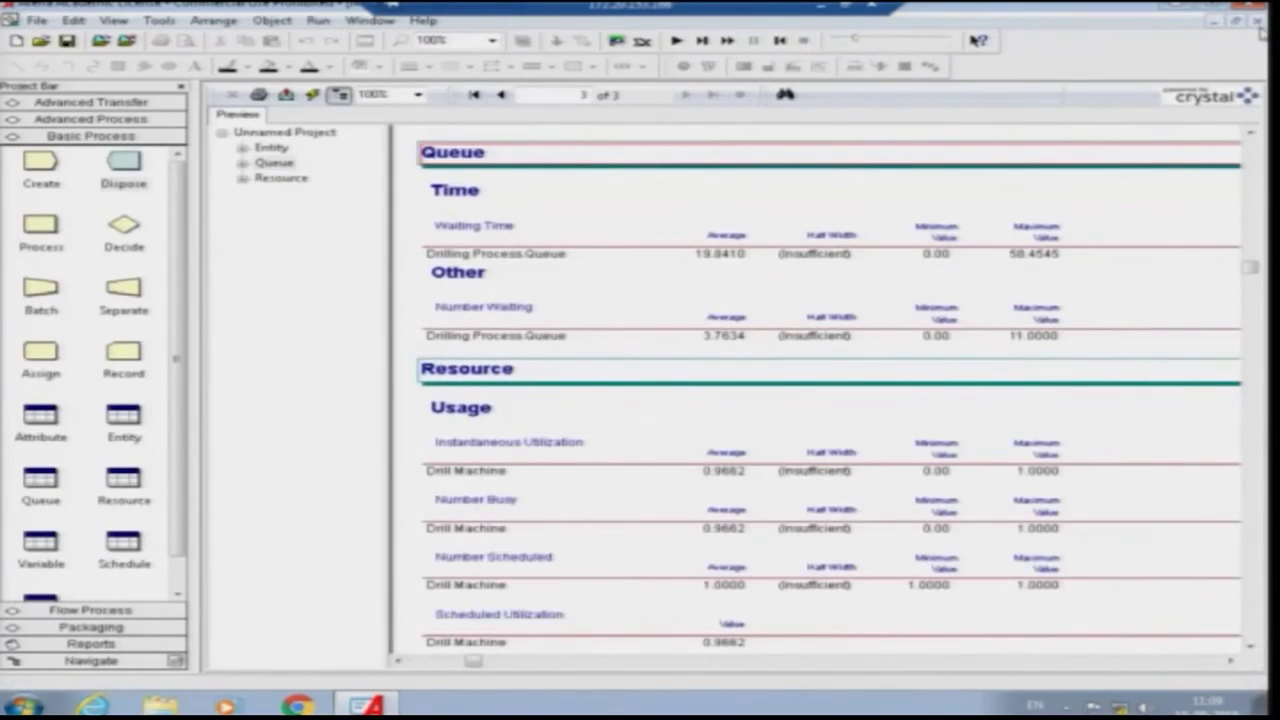
click(1257, 22)
double_click(714, 250)
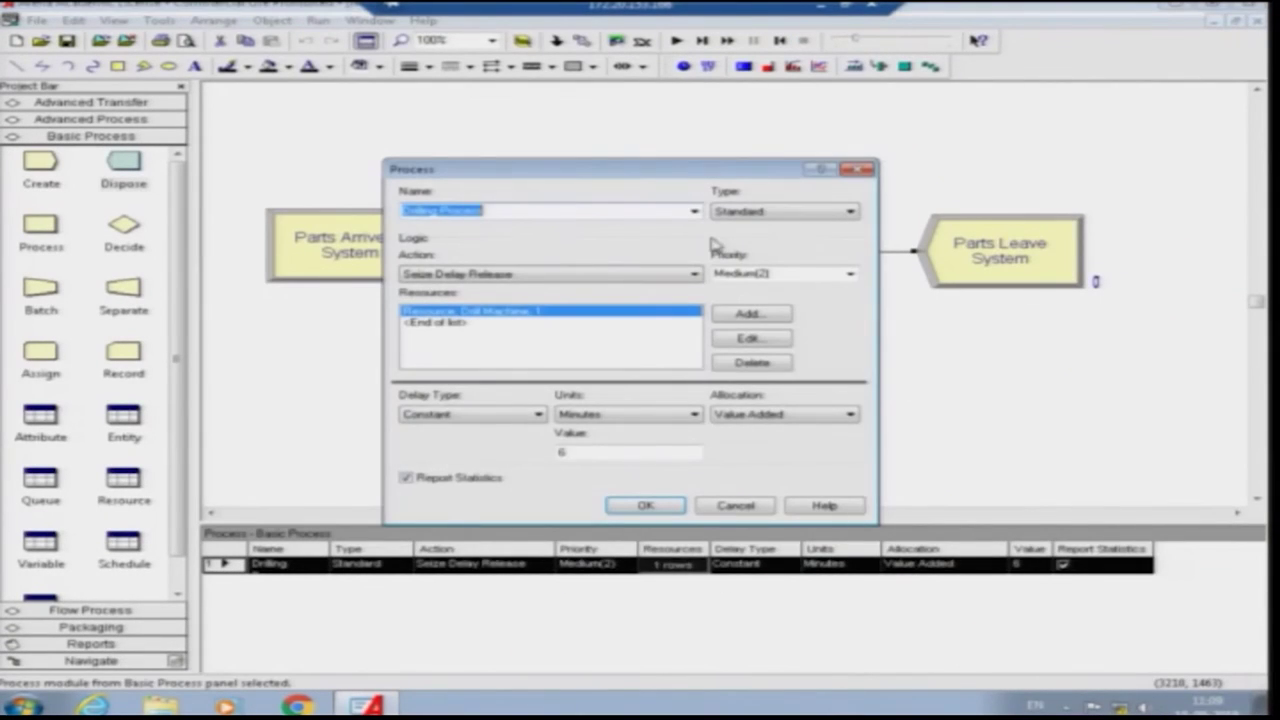
click(453, 420)
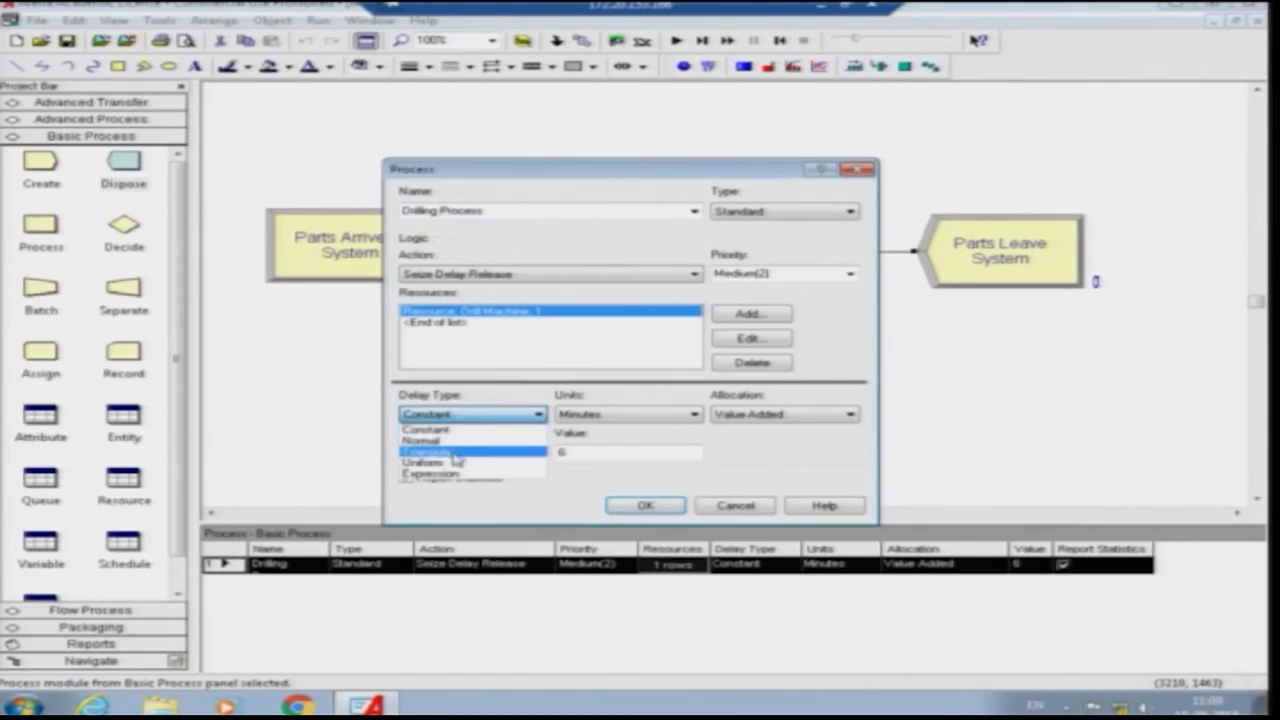
click(455, 462)
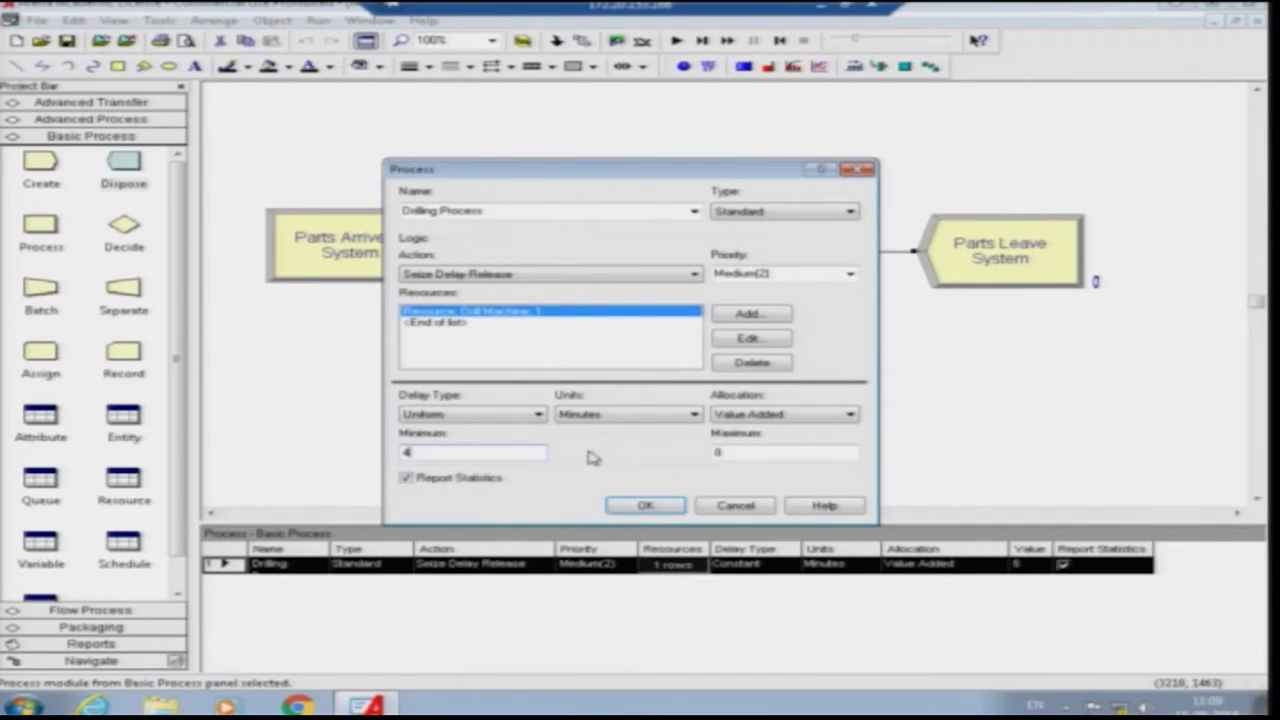
click(645, 505)
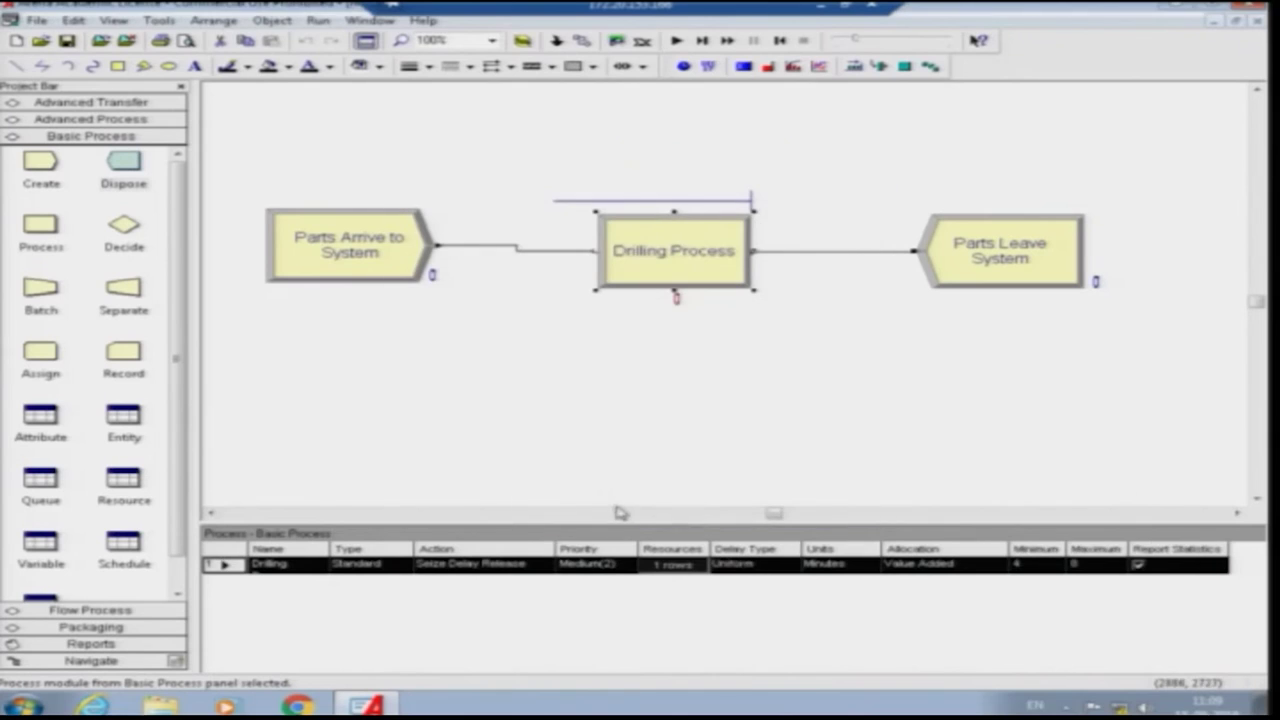
Step: Rerun the simulation with the uniform delay to completion and display its Category Overview report with the sections expanded
click(676, 41)
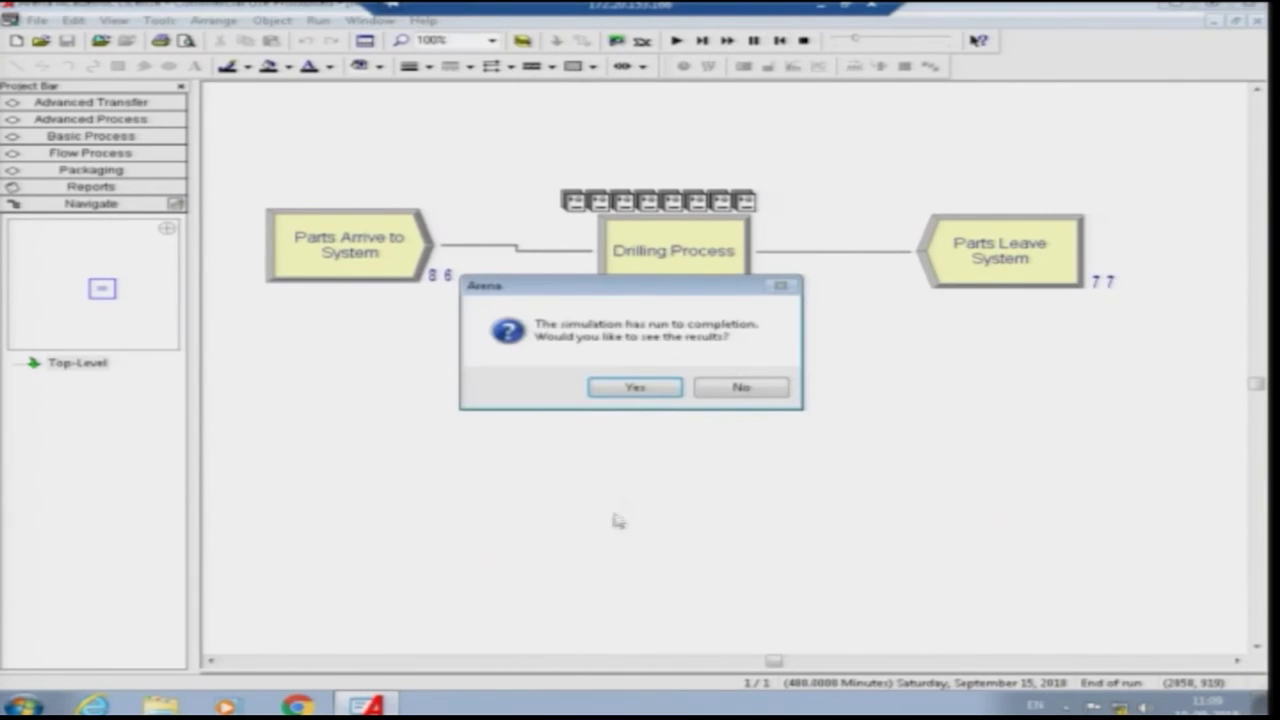
click(638, 386)
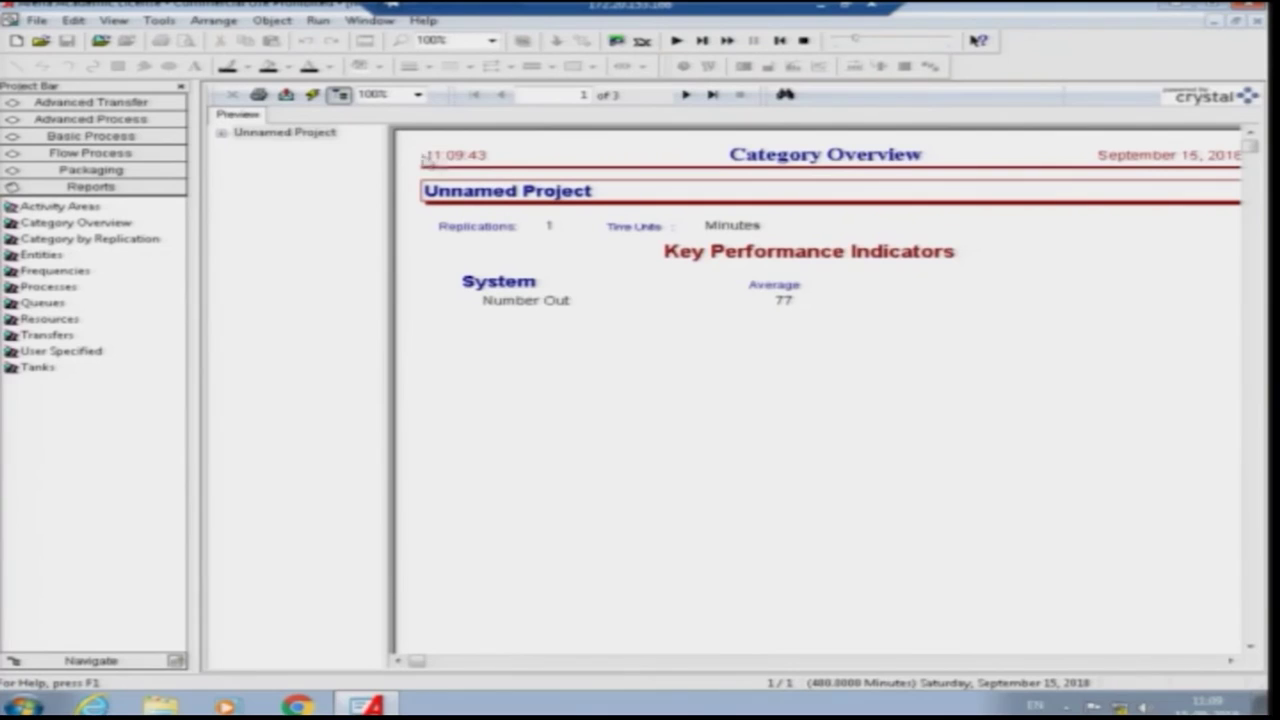
click(224, 136)
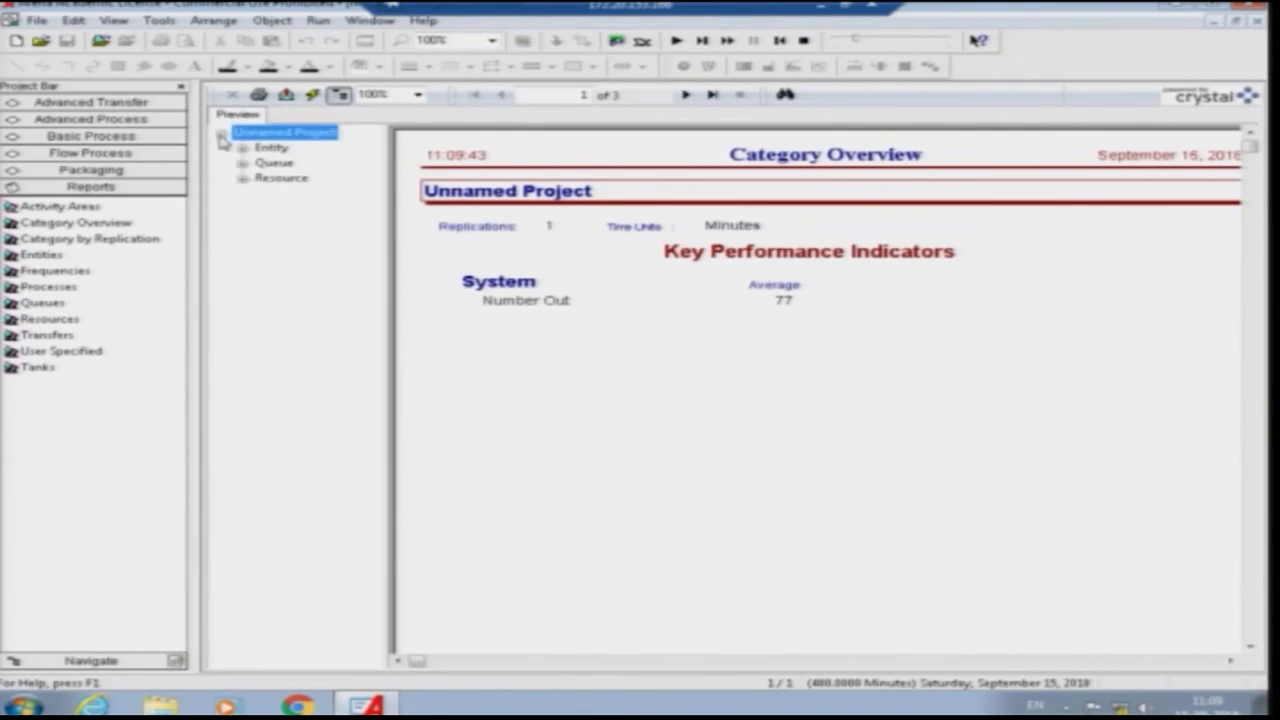
Step: Examine the uniform-delay run's Entity, Queue and Resource statistics, including wait time, number waiting, drill utilization and WIP
click(270, 148)
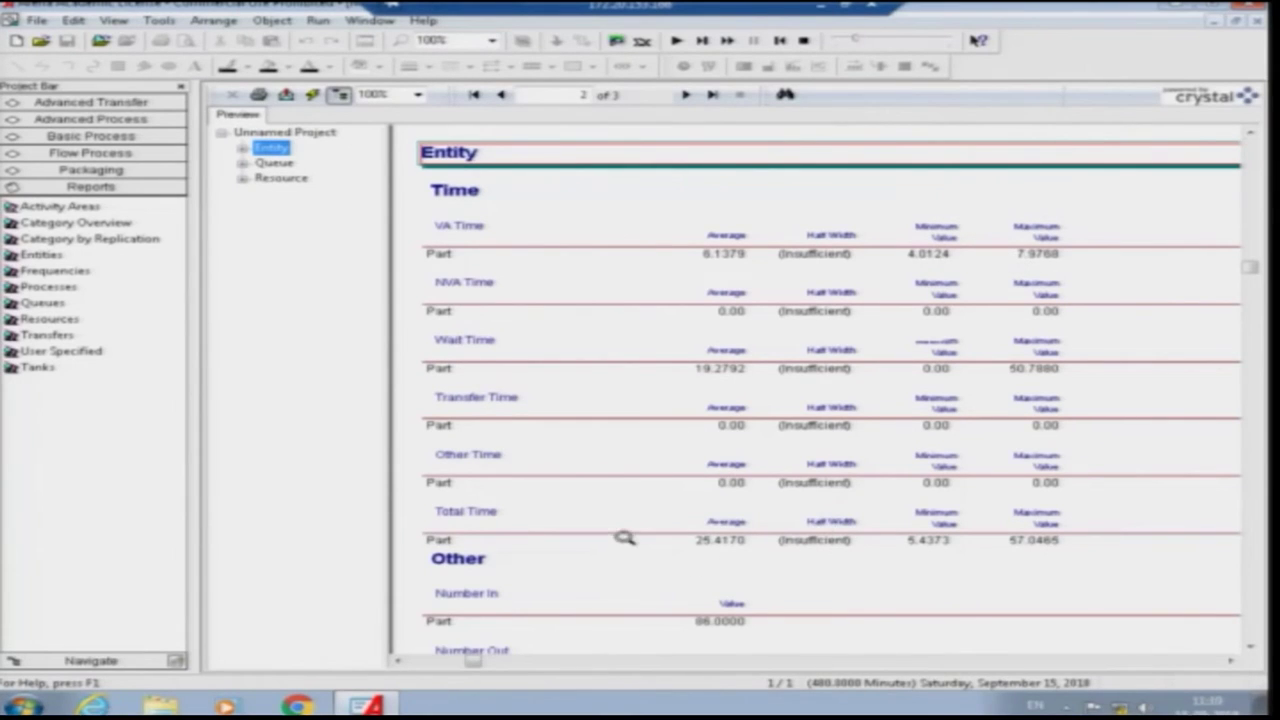
click(1250, 647)
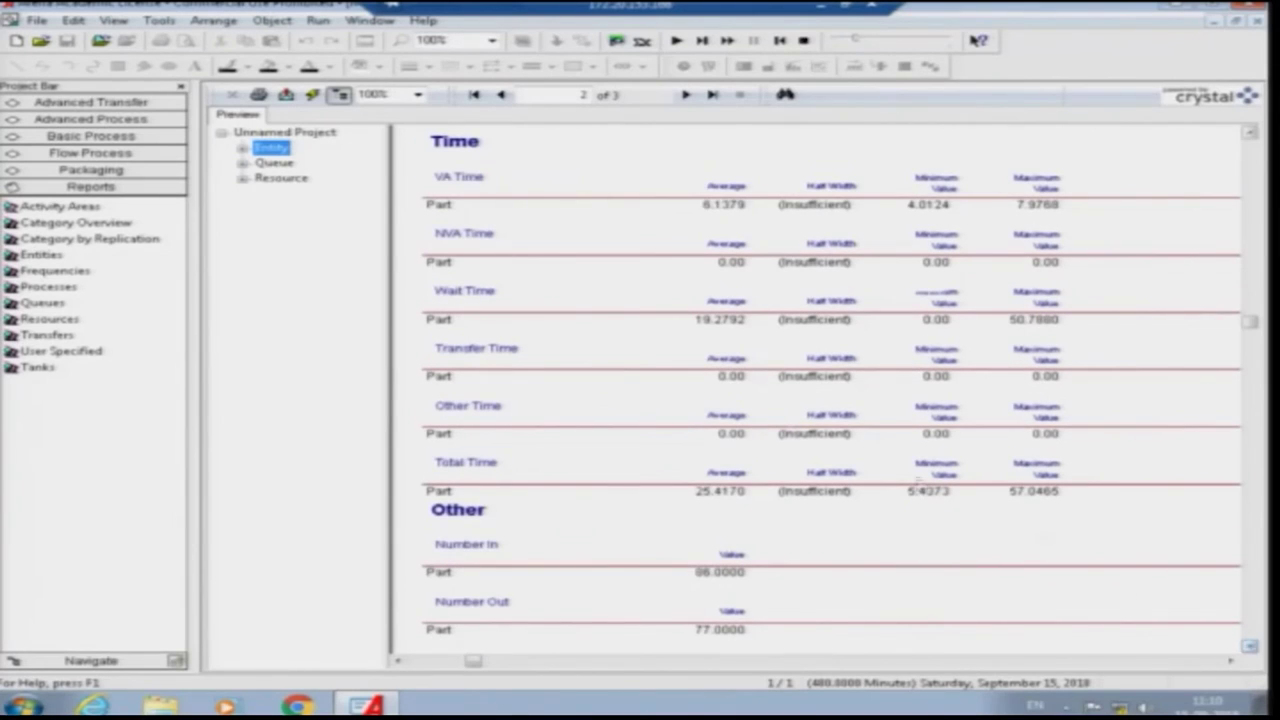
click(272, 163)
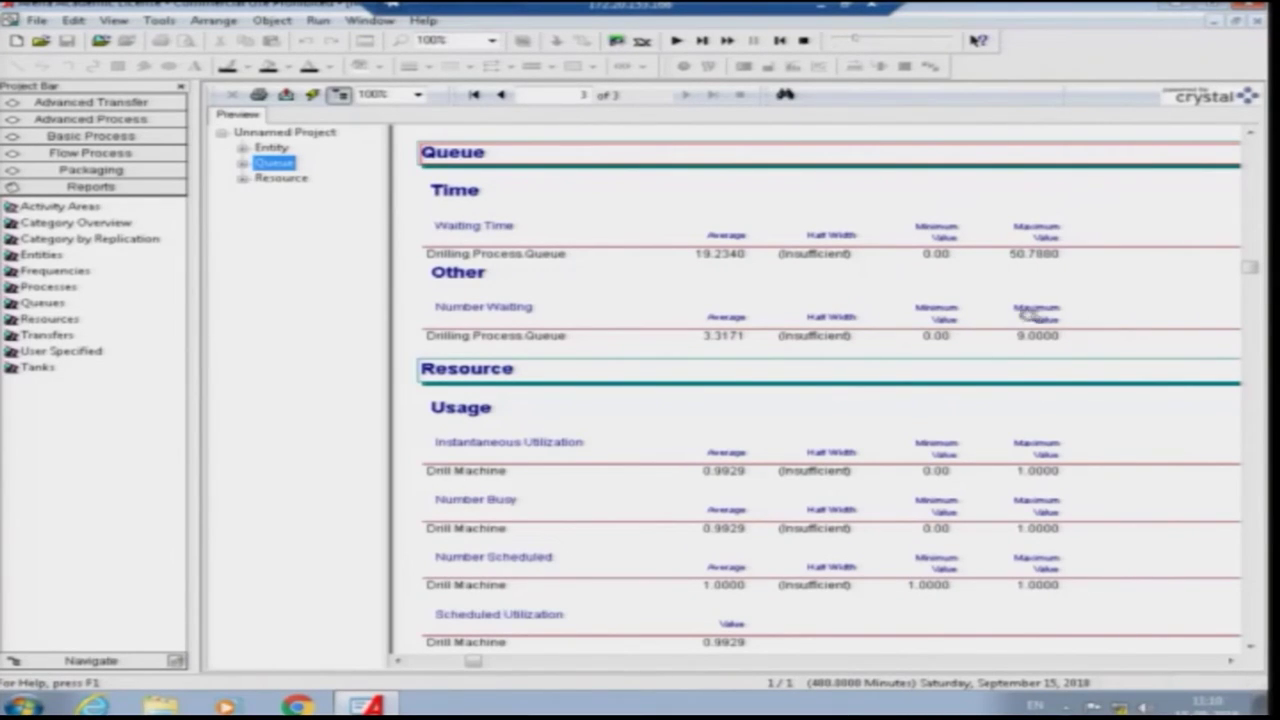
drag(1250, 648, 1251, 651)
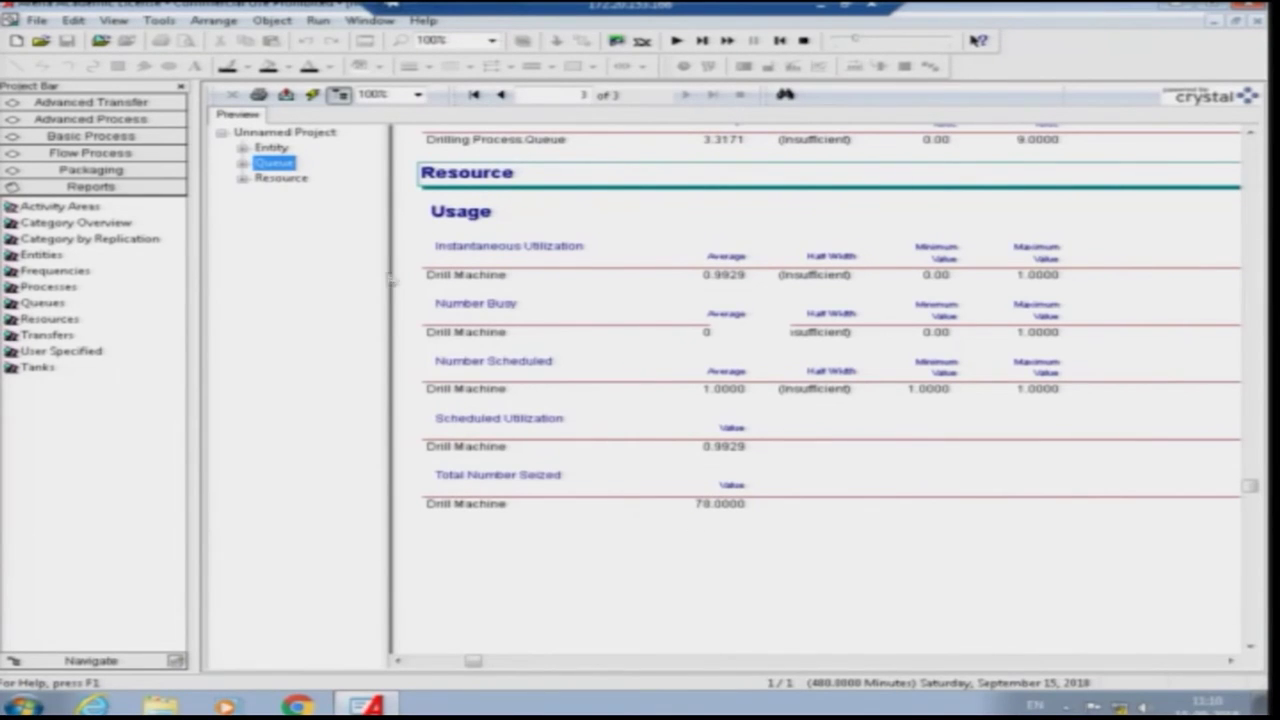
click(281, 178)
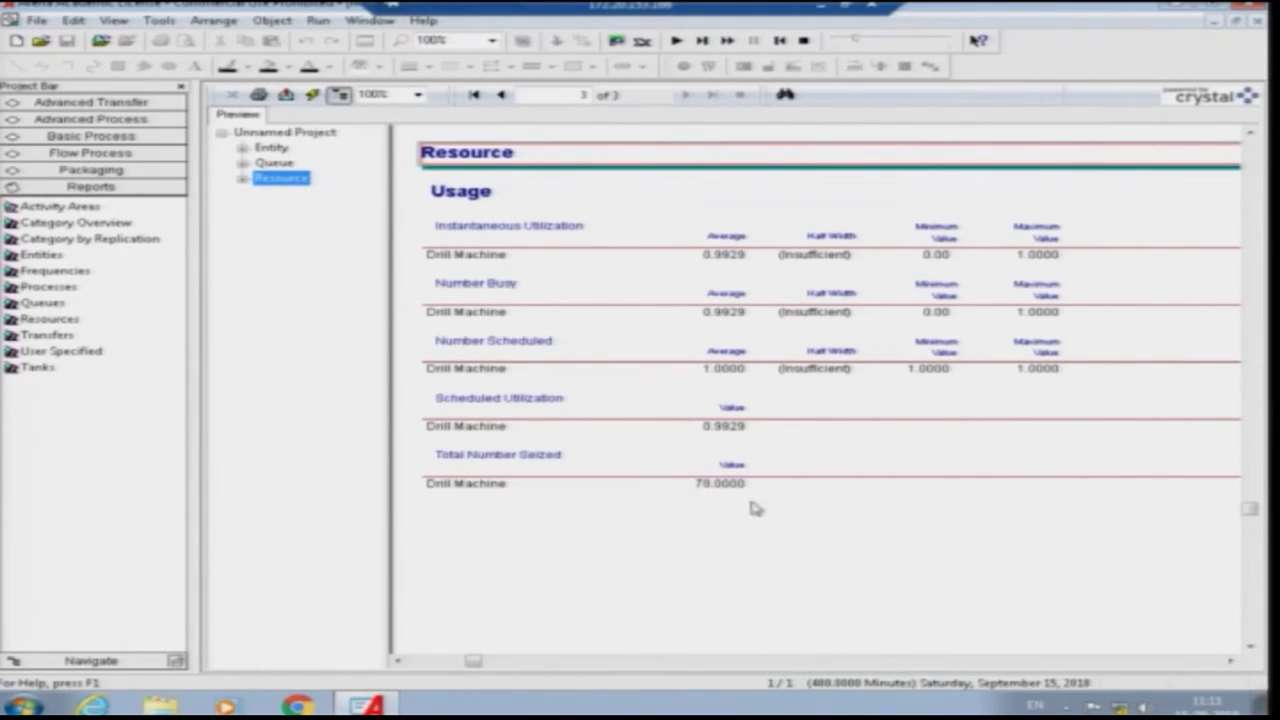
click(284, 151)
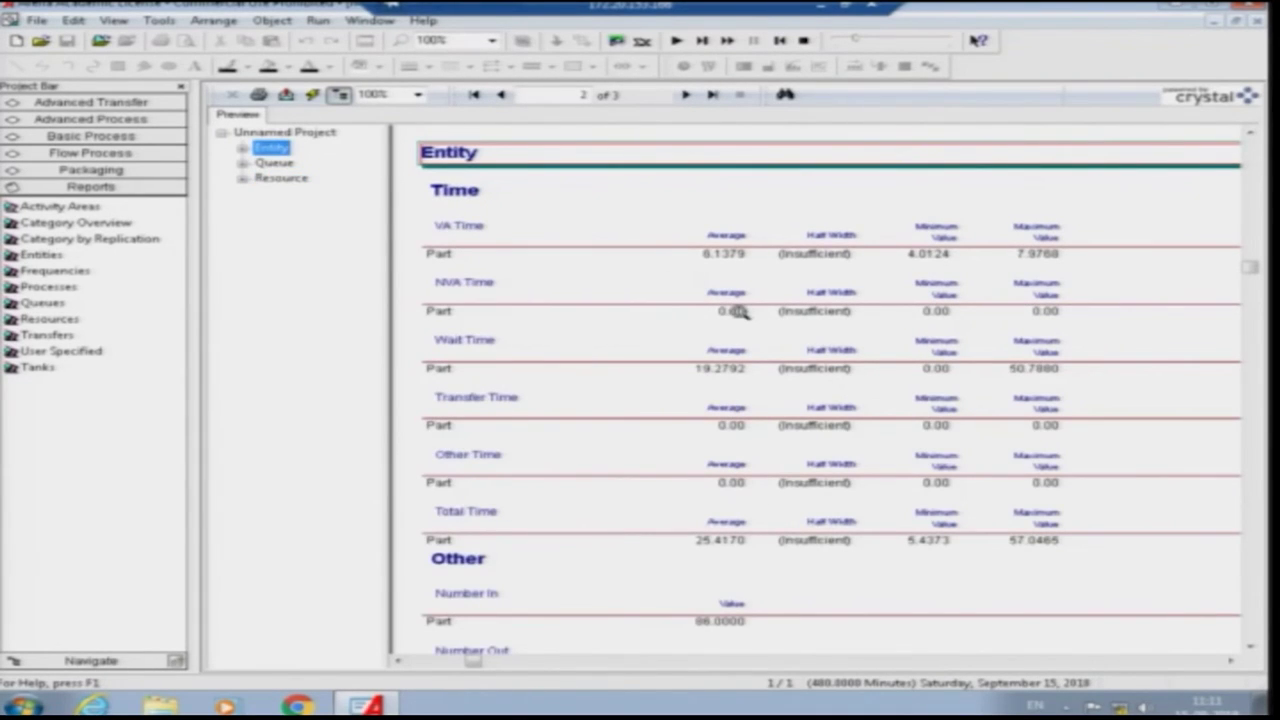
click(1250, 646)
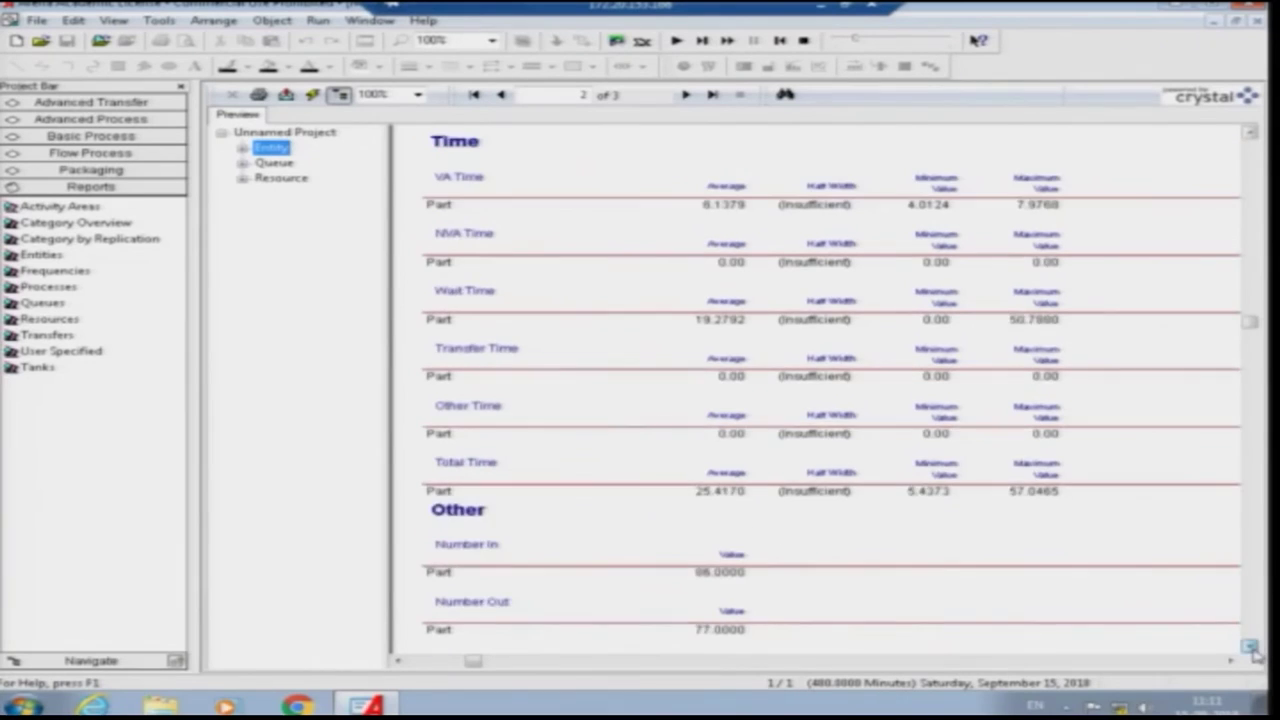
click(1250, 646)
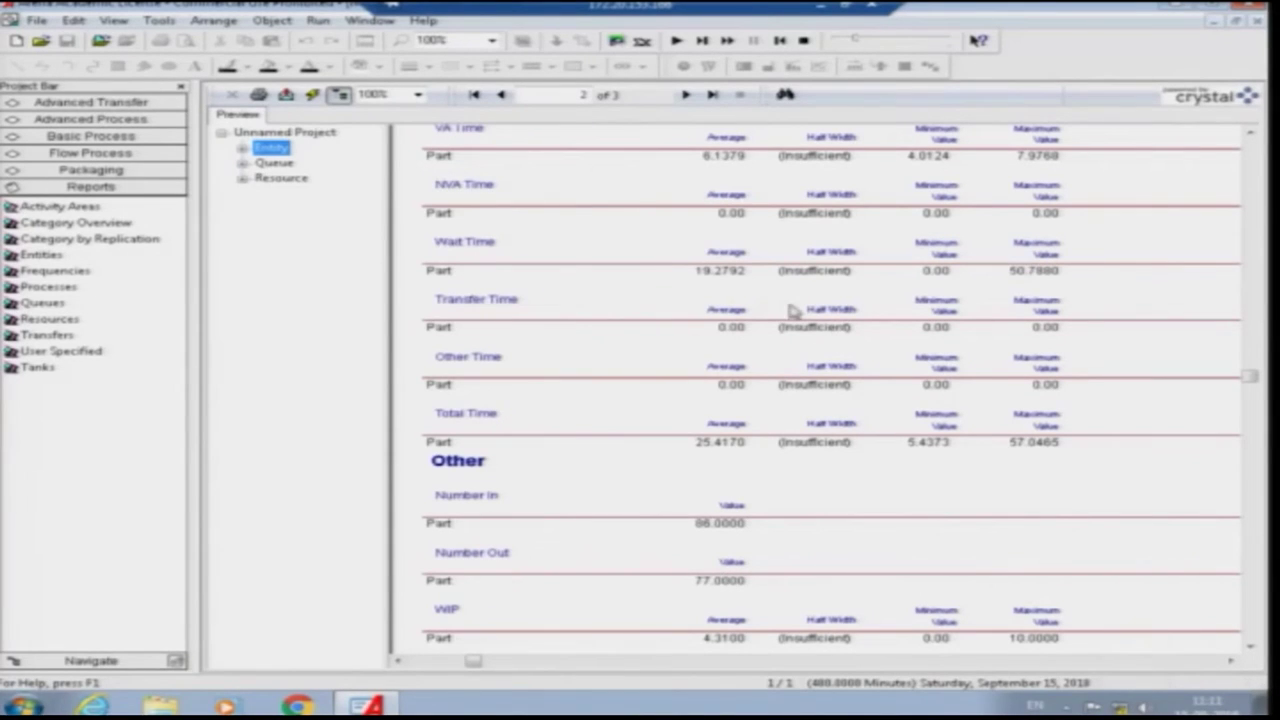
Step: End the uniform-delay run, close its report, and set the Drilling Process to a constant delay of 5 minutes
click(806, 44)
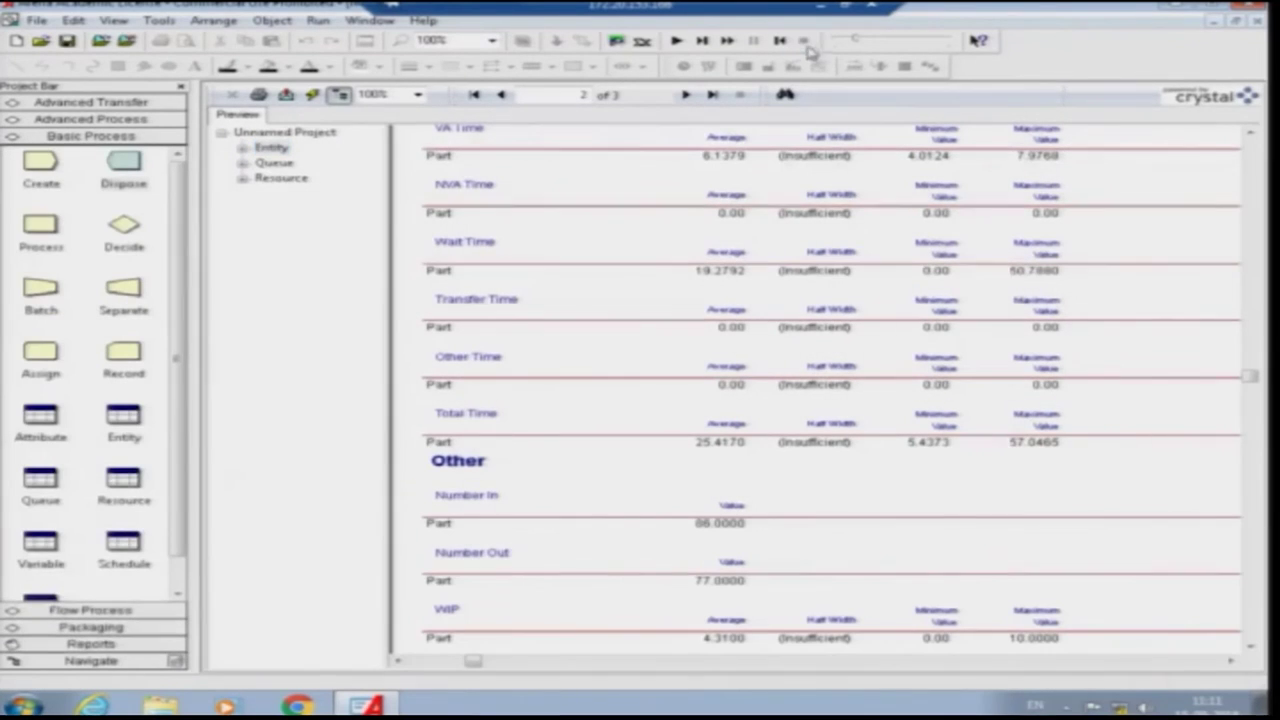
click(1252, 20)
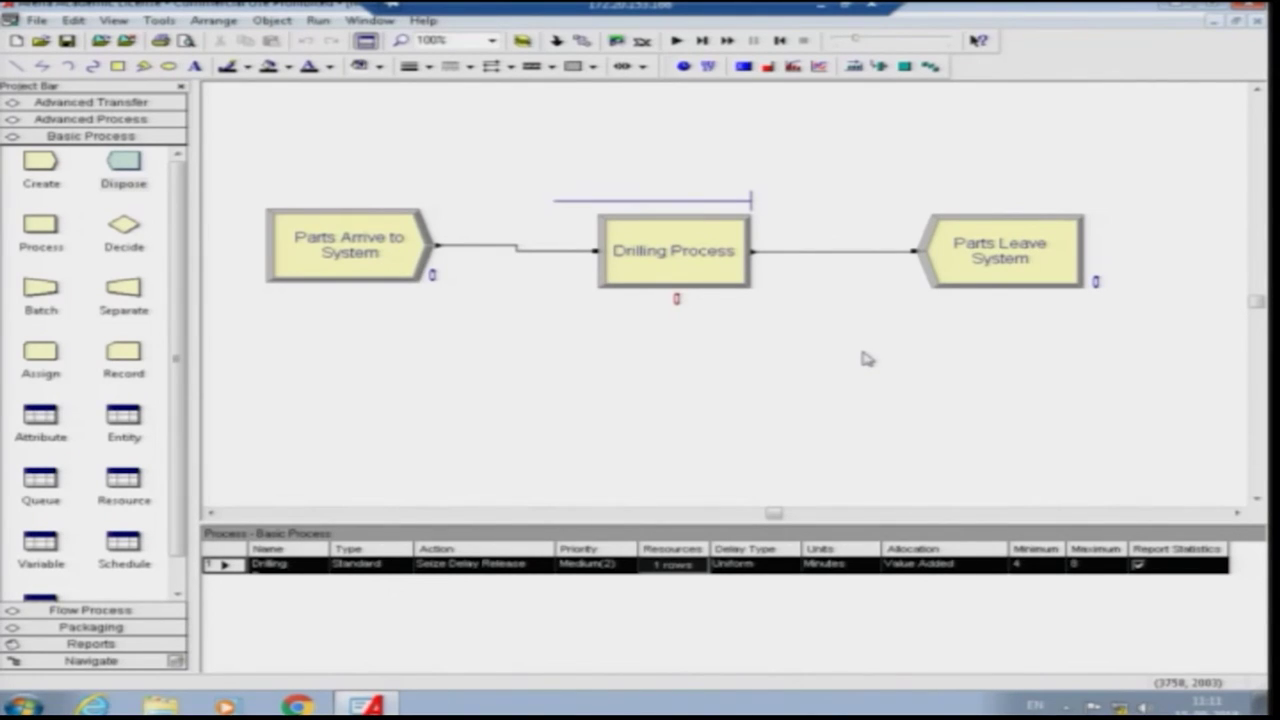
double_click(724, 256)
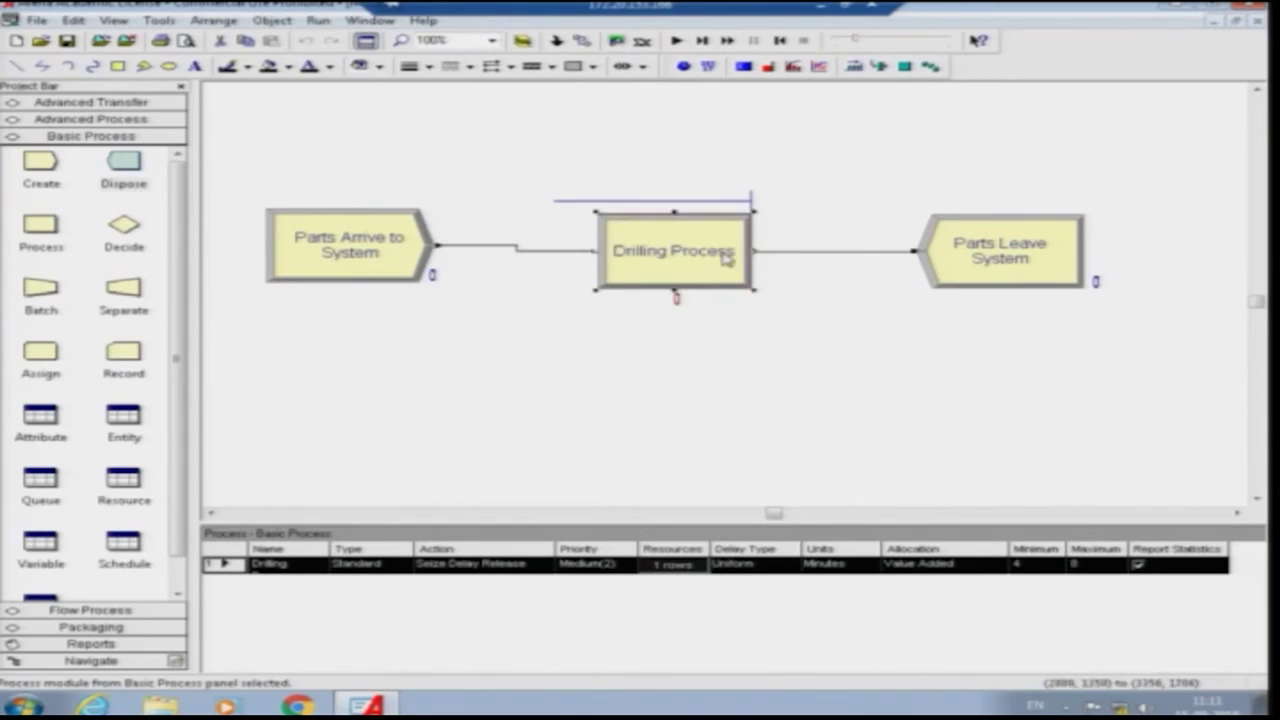
click(440, 415)
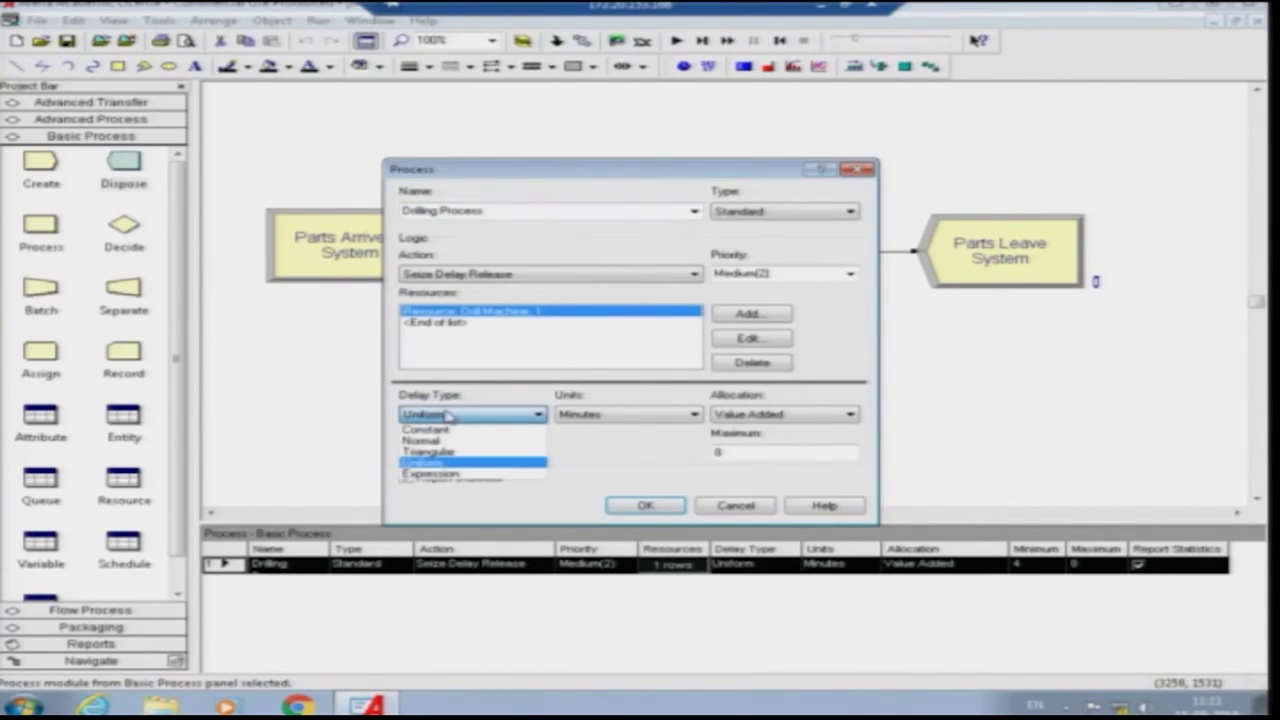
click(450, 430)
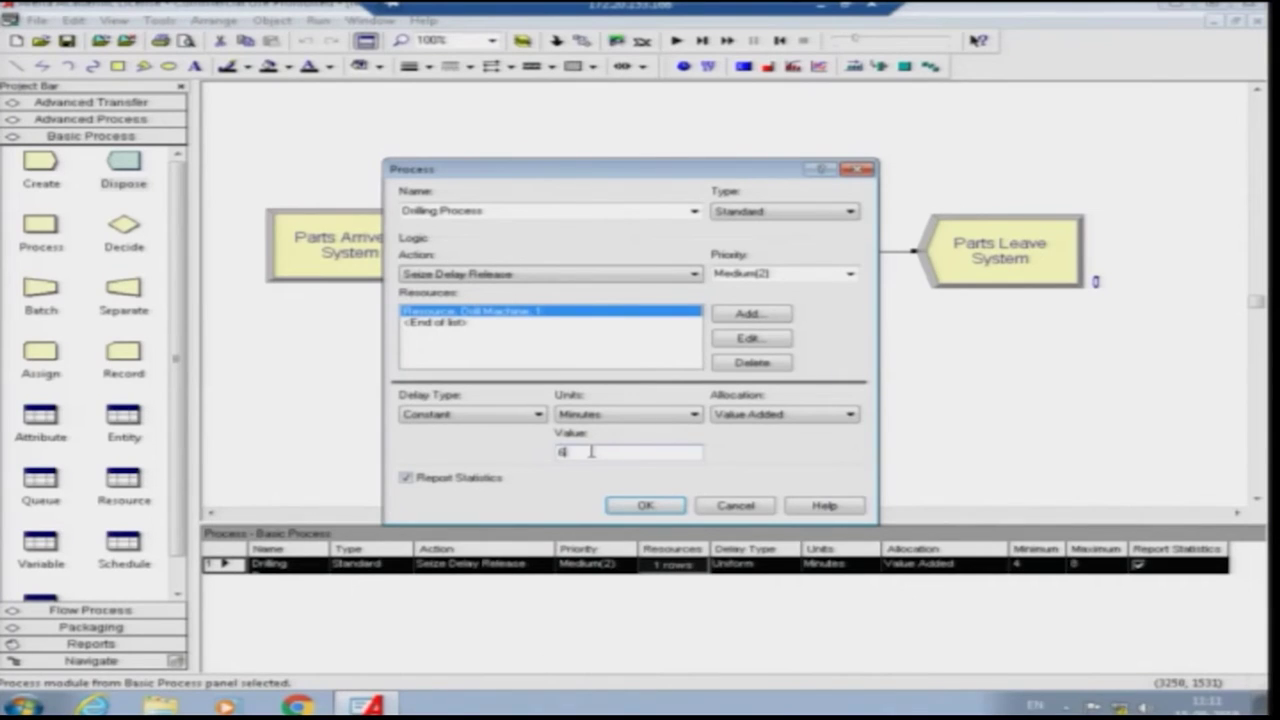
click(632, 507)
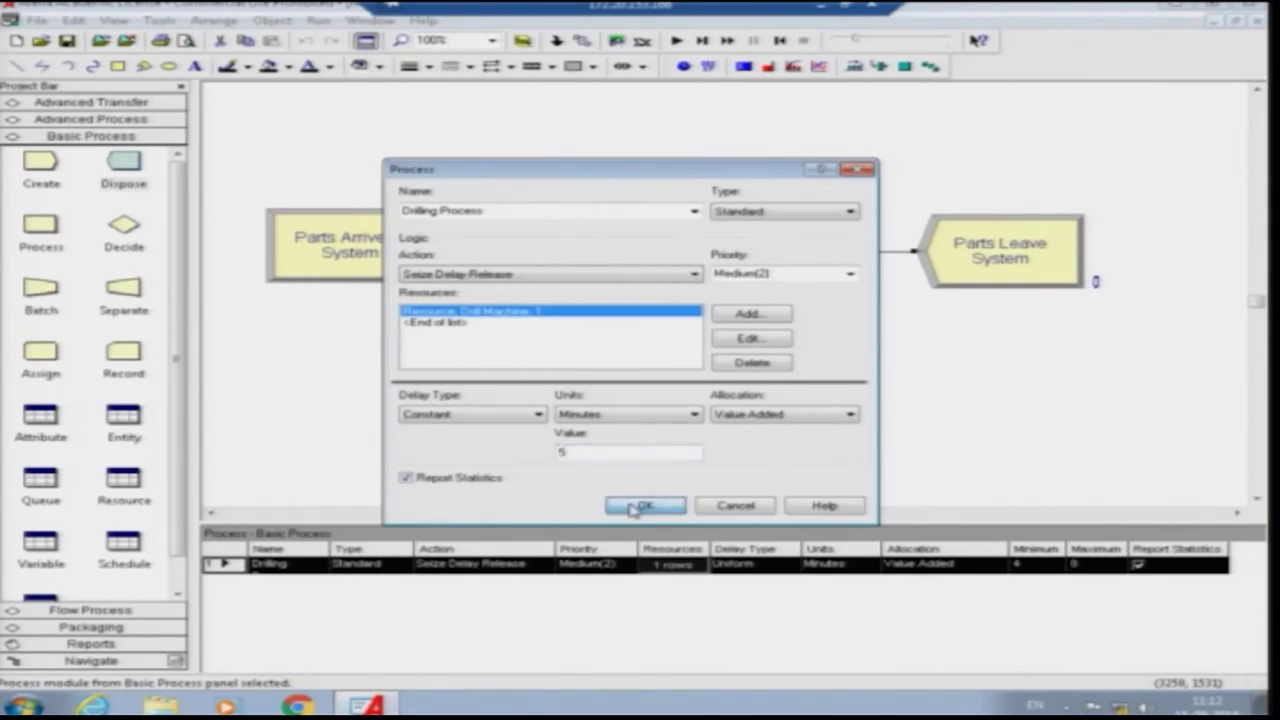
Step: Check the Parts Arrive to System settings, rerun the simulation with the constant drilling delay, and examine the Entity statistics in its report
double_click(380, 250)
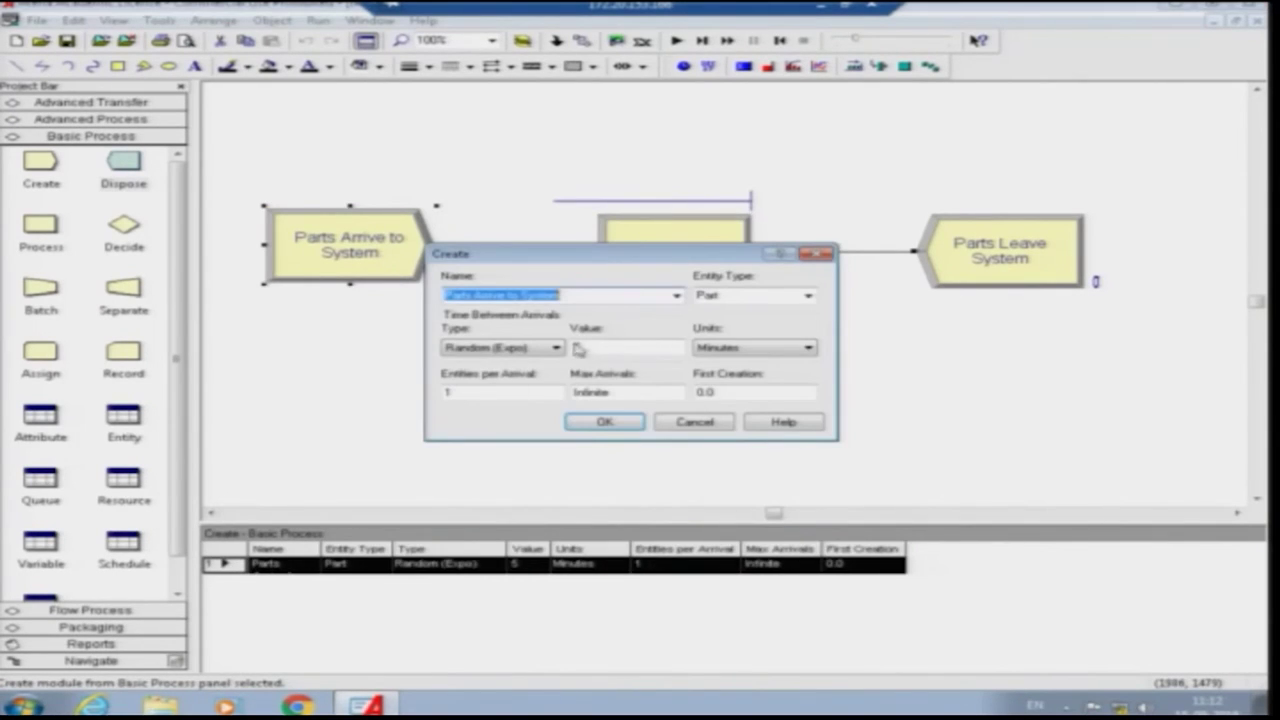
click(592, 424)
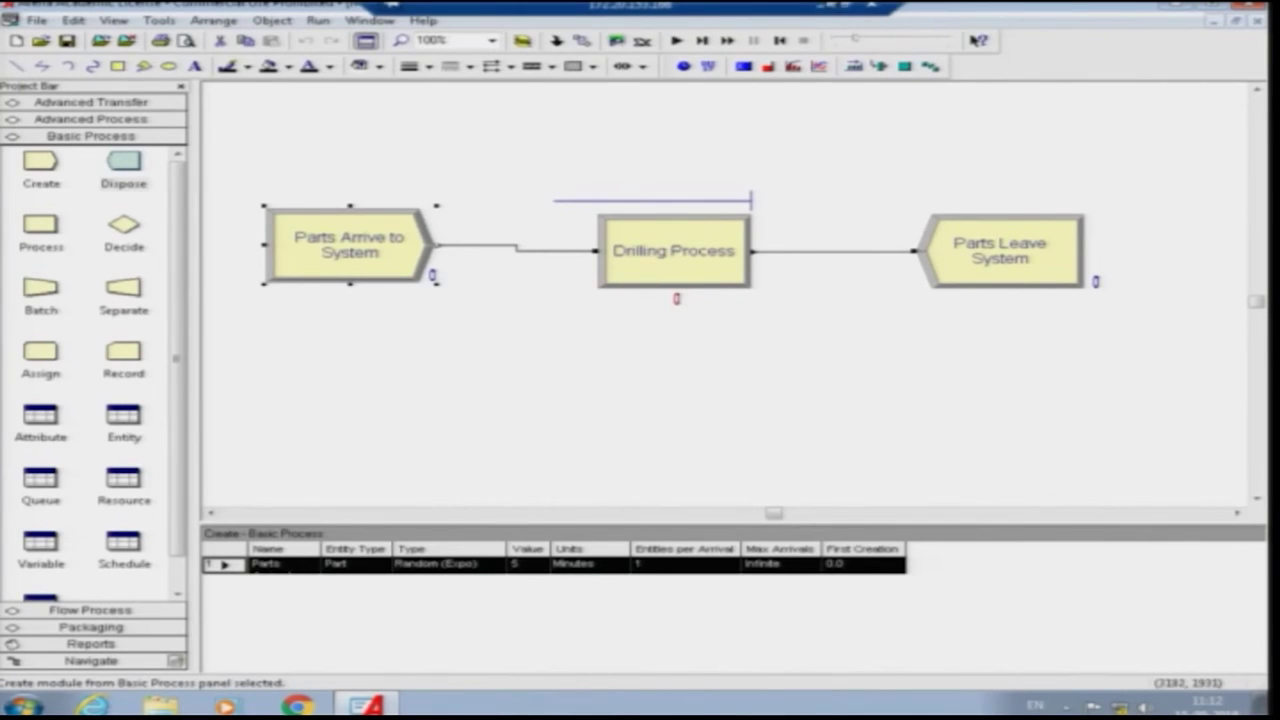
click(676, 40)
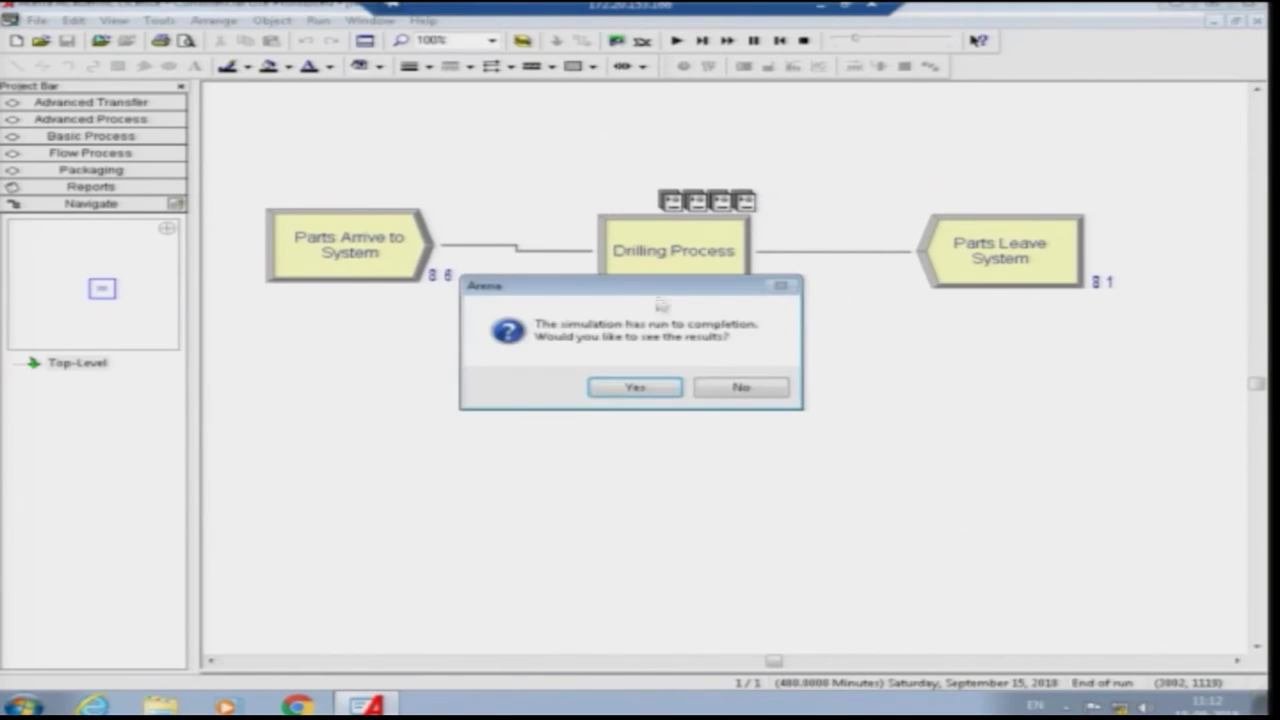
click(653, 385)
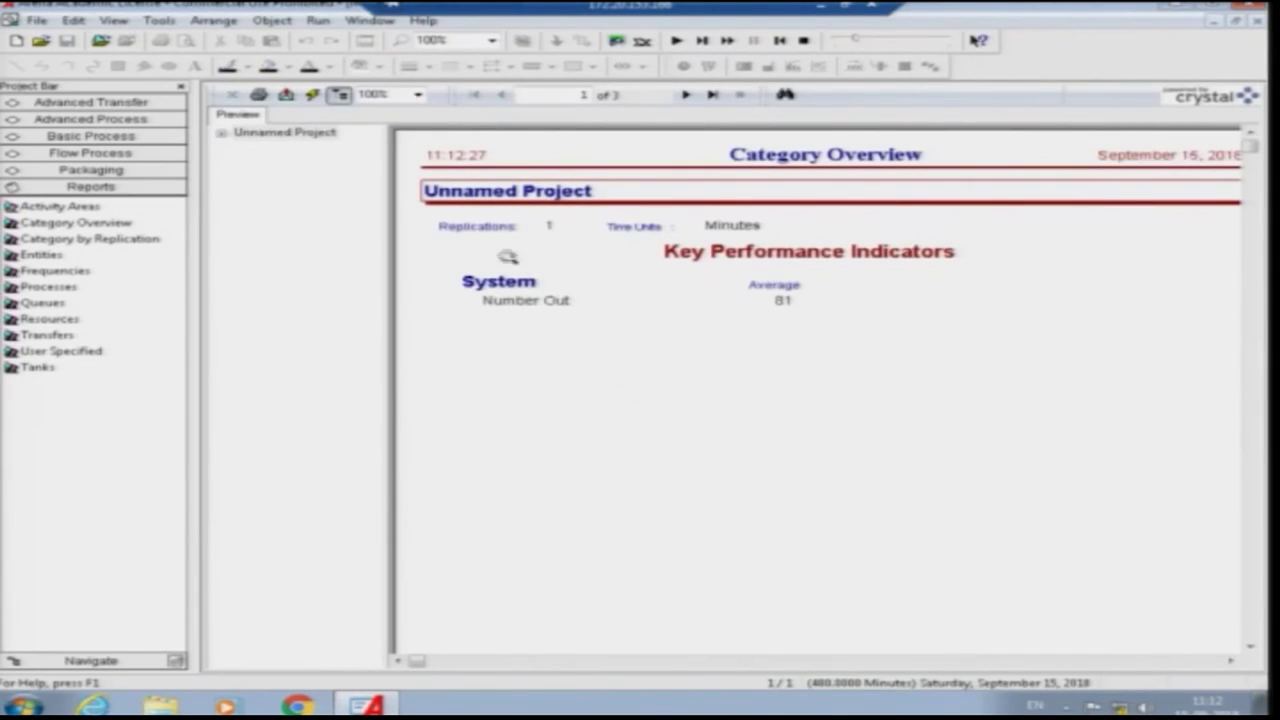
click(224, 134)
click(270, 148)
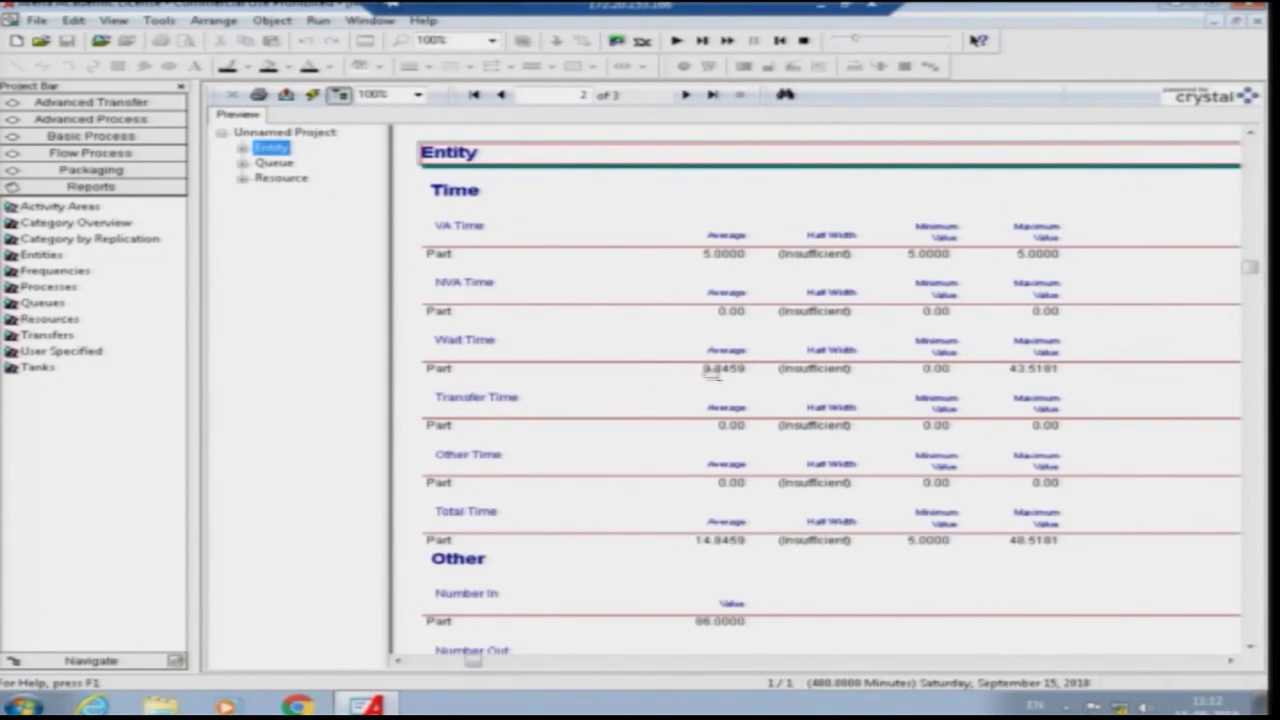
click(1254, 646)
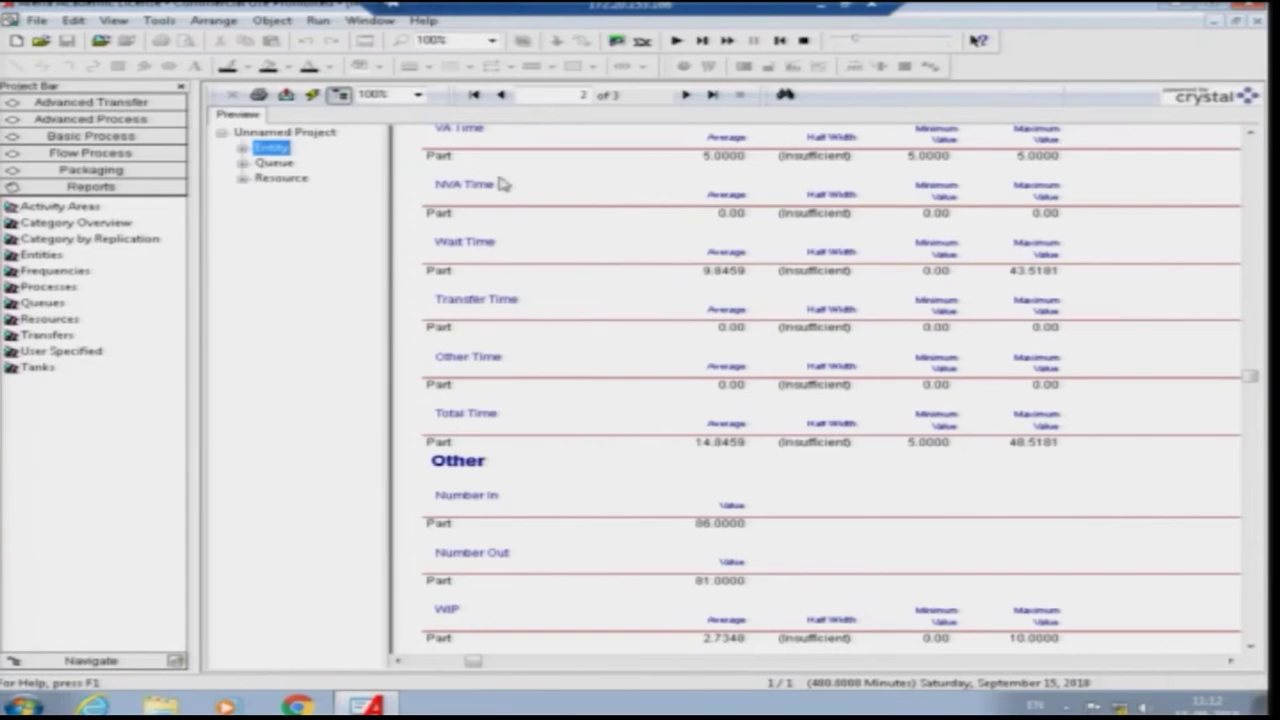
Step: End the run, close its report, and set the time between arrivals in Parts Arrive to System to the Constant type
click(808, 40)
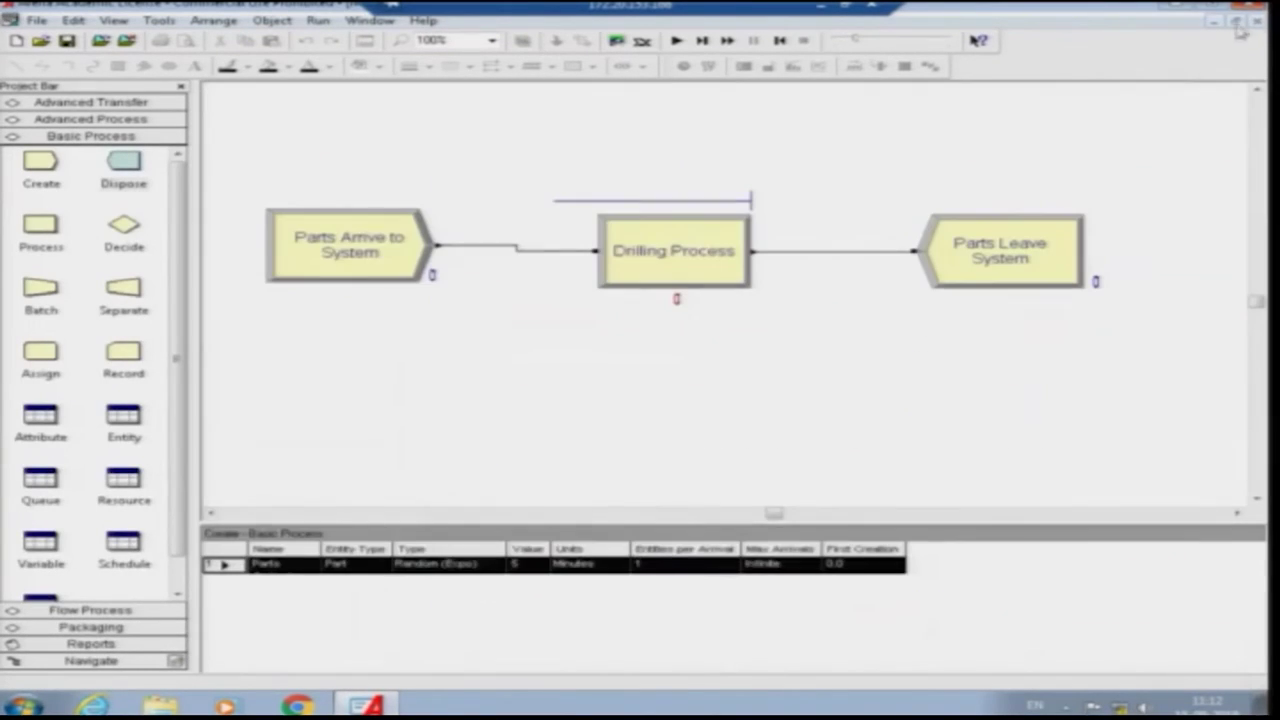
double_click(376, 236)
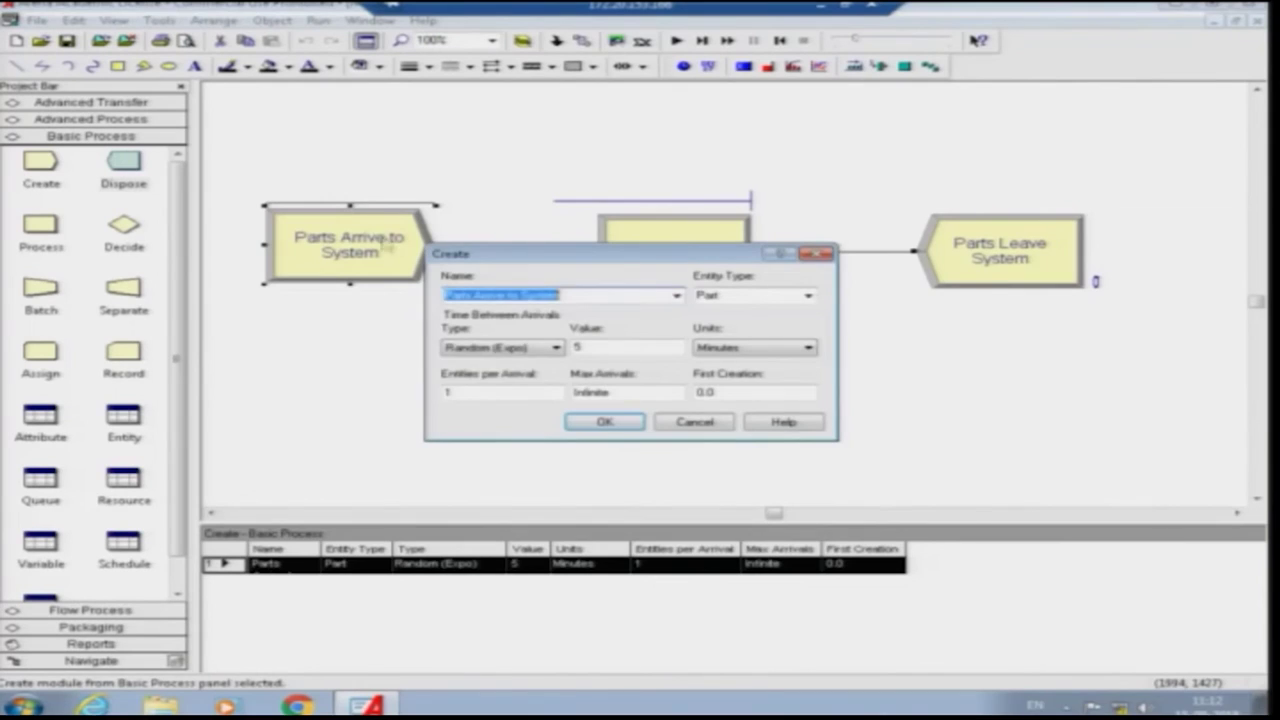
click(524, 348)
click(500, 387)
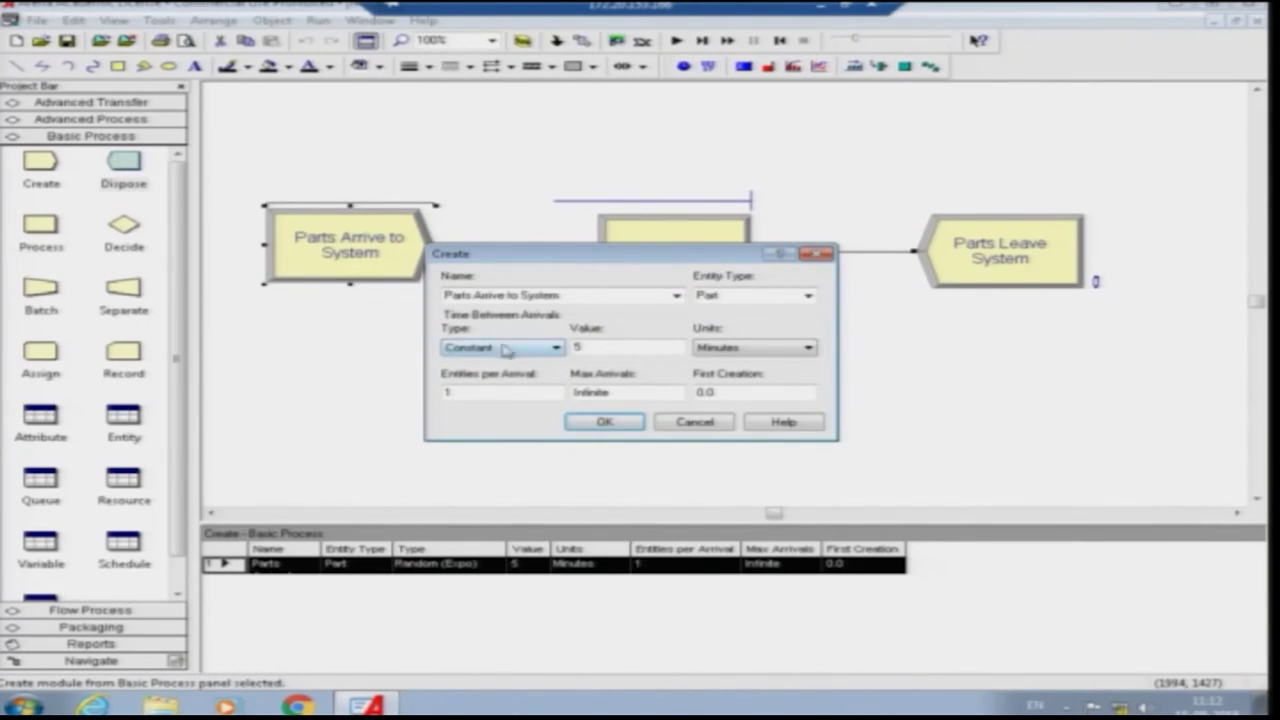
click(605, 425)
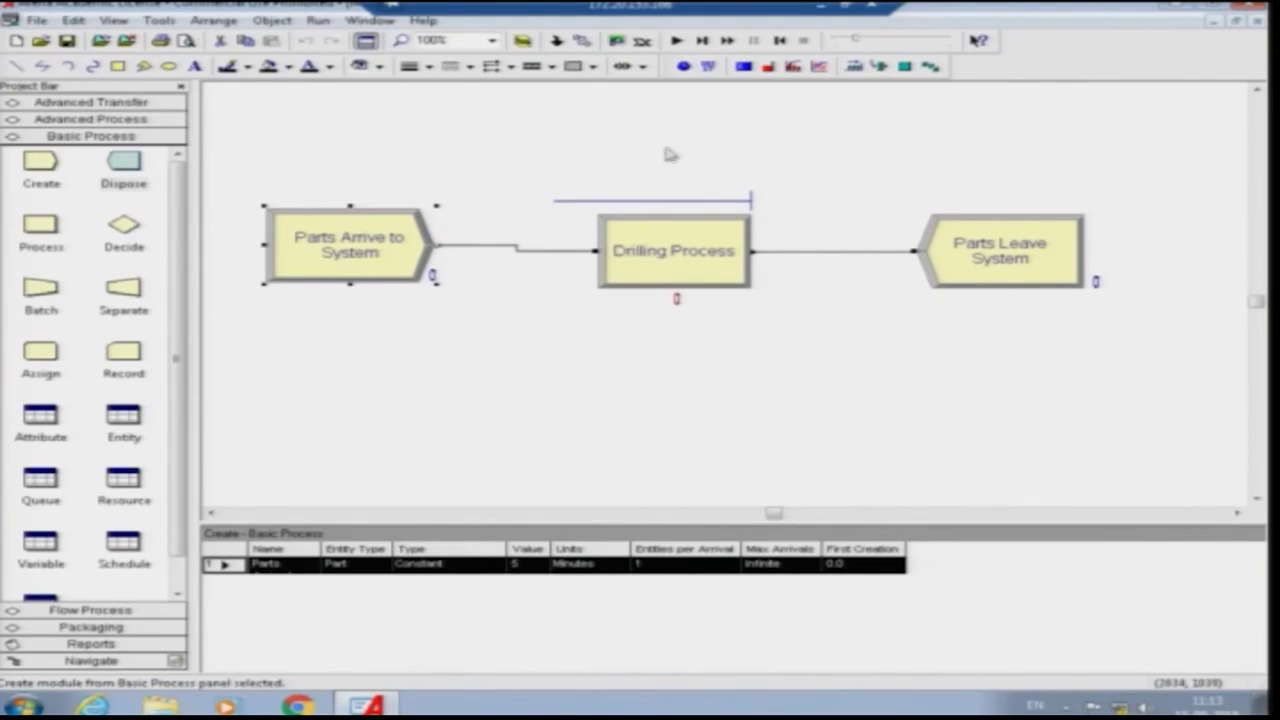
Step: Rerun the simulation with constant arrivals to completion and display the Entity section of its Category Overview report
click(676, 40)
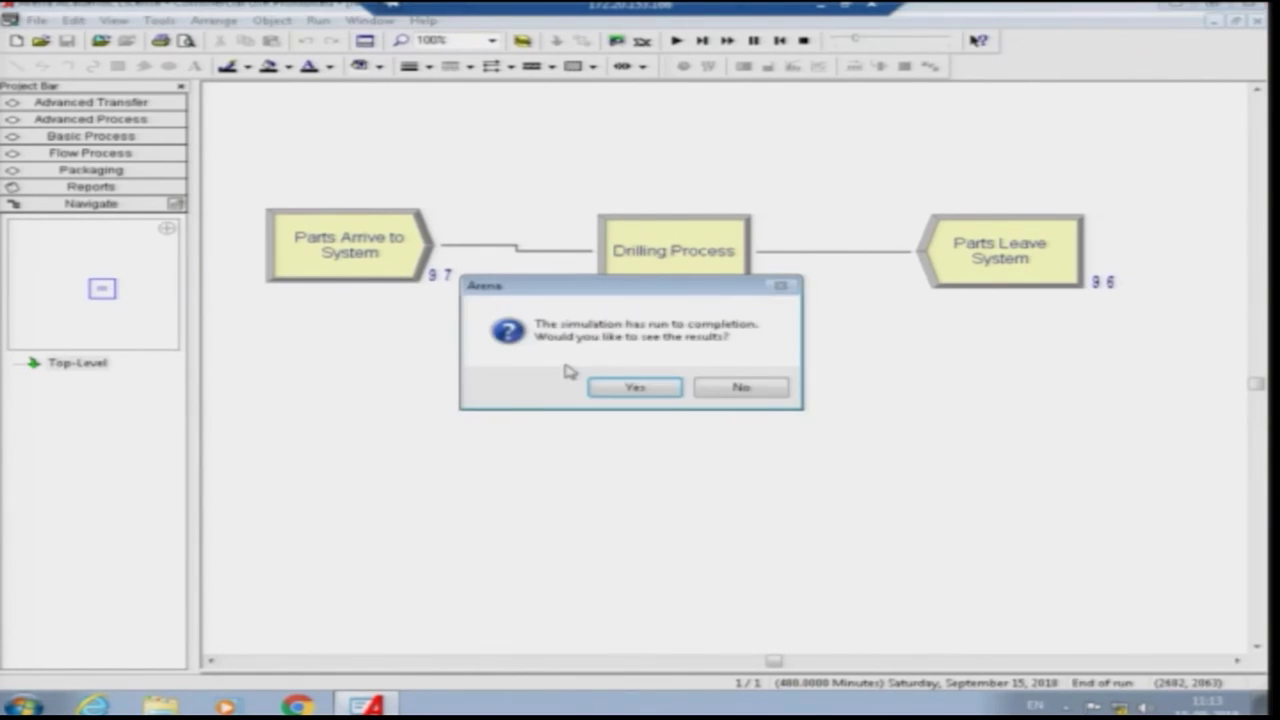
click(636, 390)
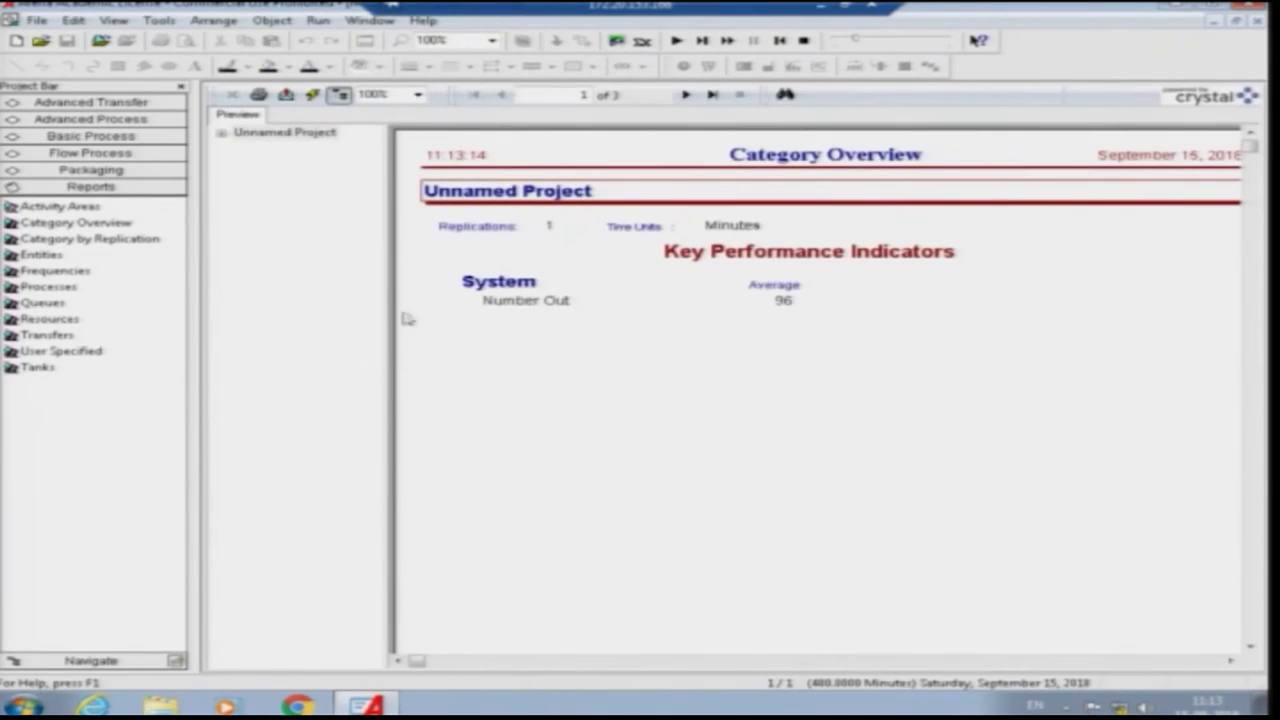
click(224, 137)
click(270, 148)
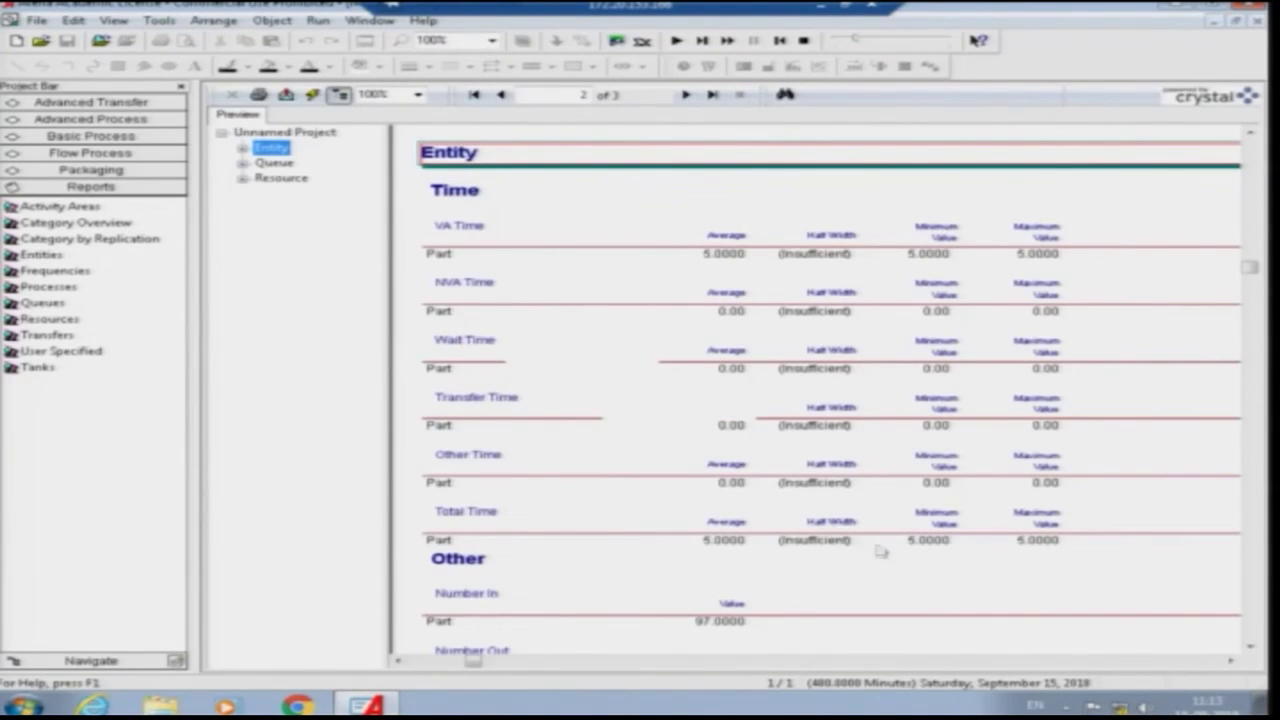
Step: Examine the constant-arrival run's Entity, Queue and Resource statistics, including numbers in and out, WIP, waiting time and drill utilization
scroll(1245, 642, down, 3)
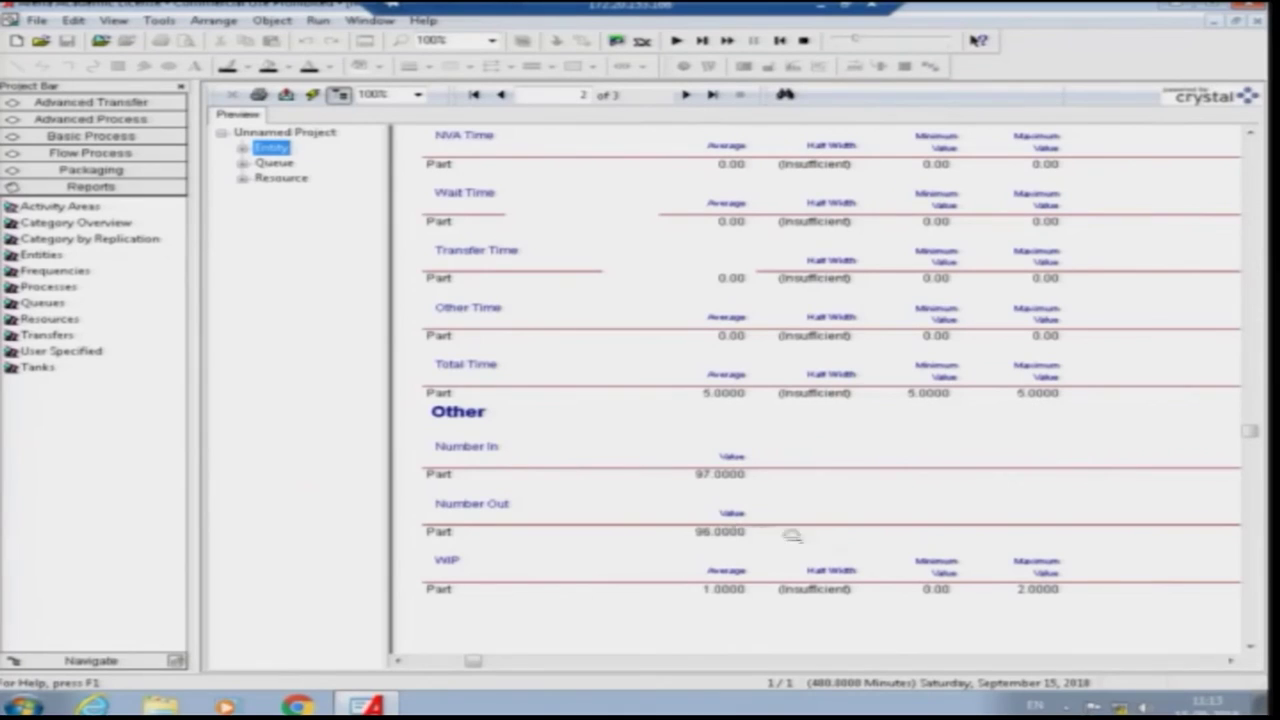
click(274, 163)
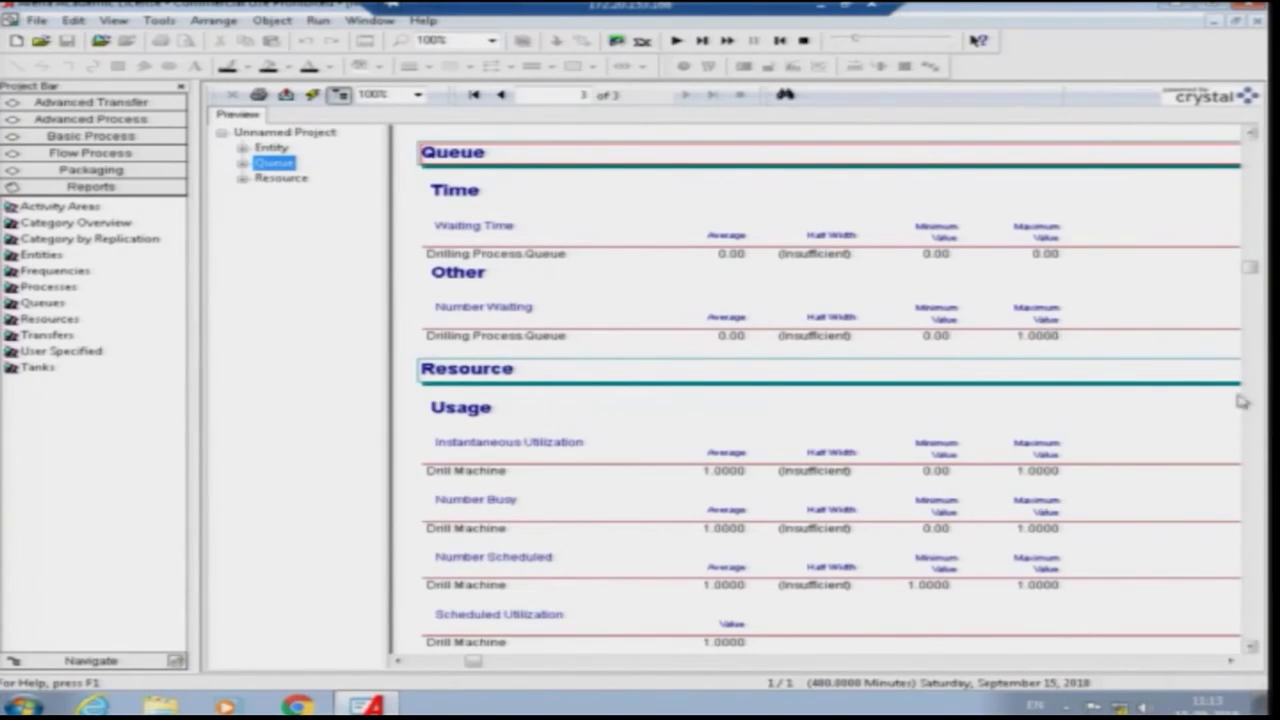
click(1250, 648)
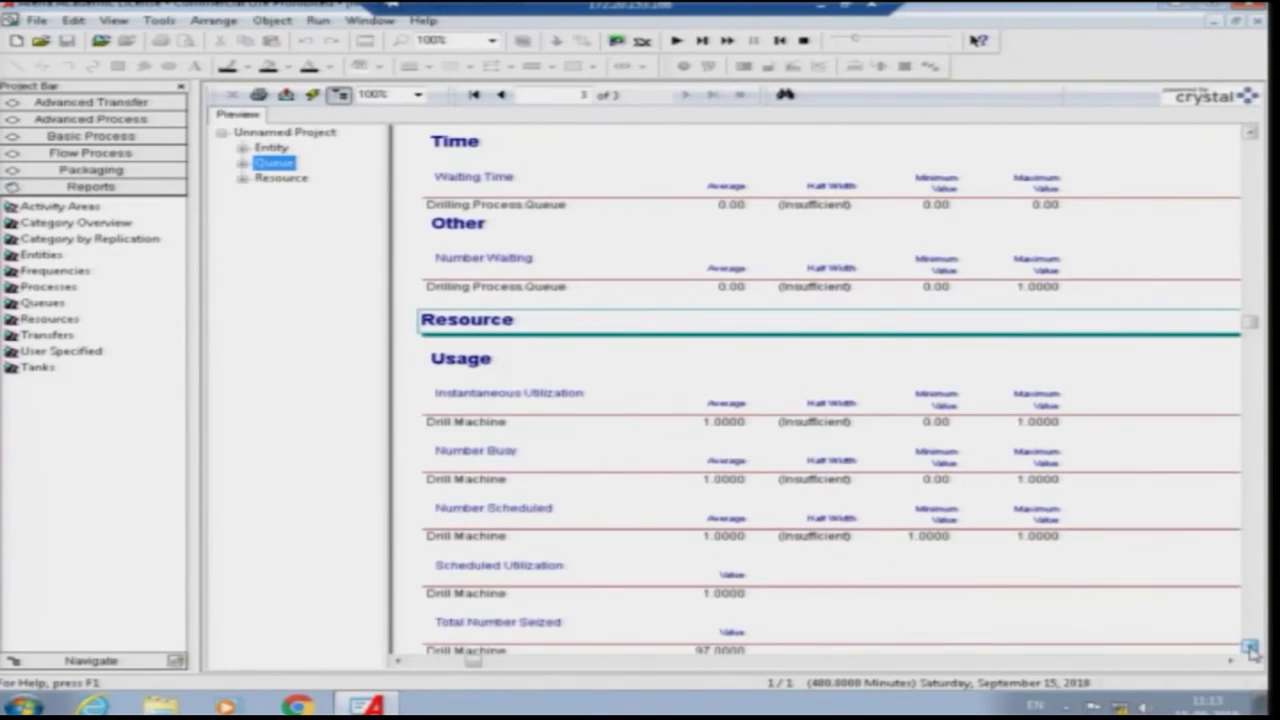
click(1250, 648)
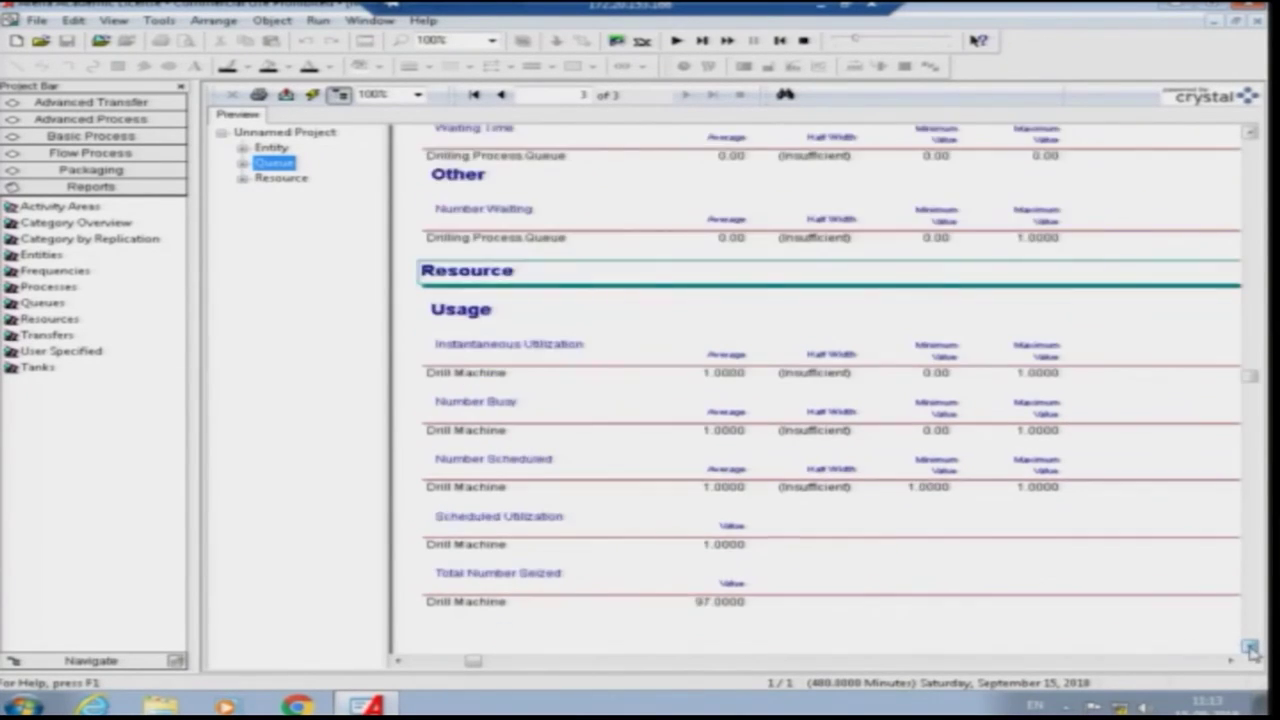
click(1250, 648)
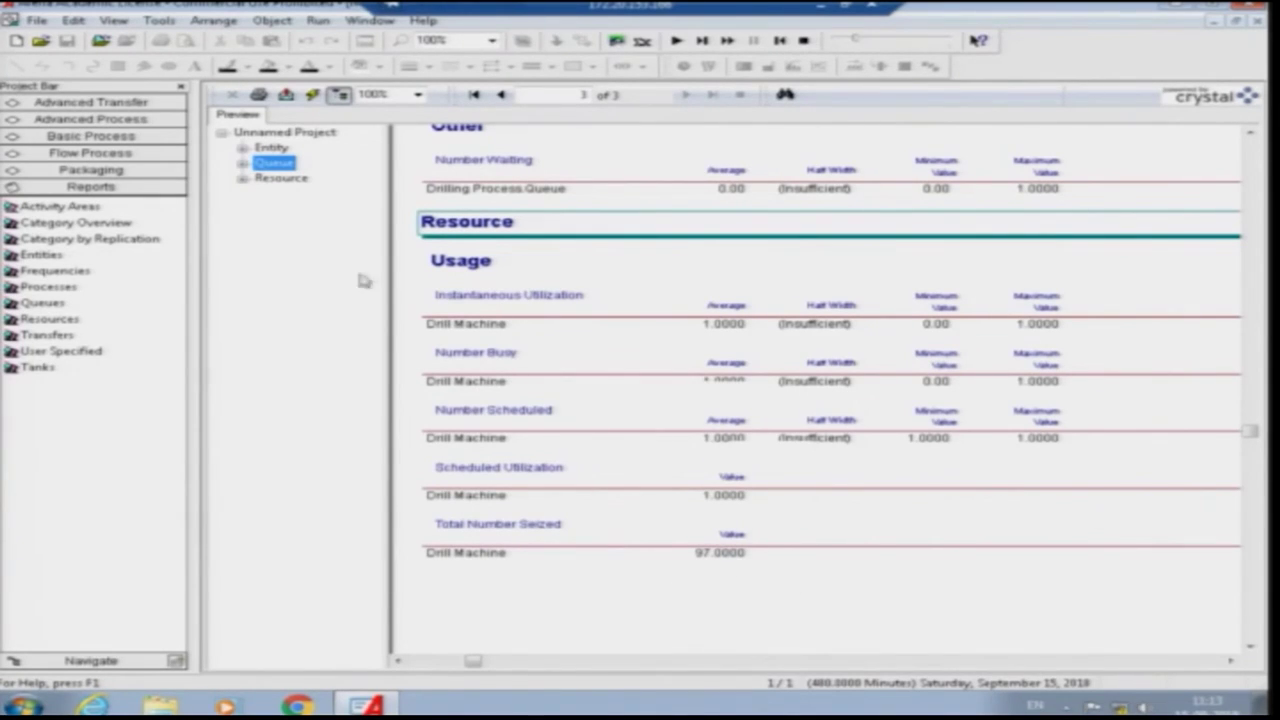
click(266, 148)
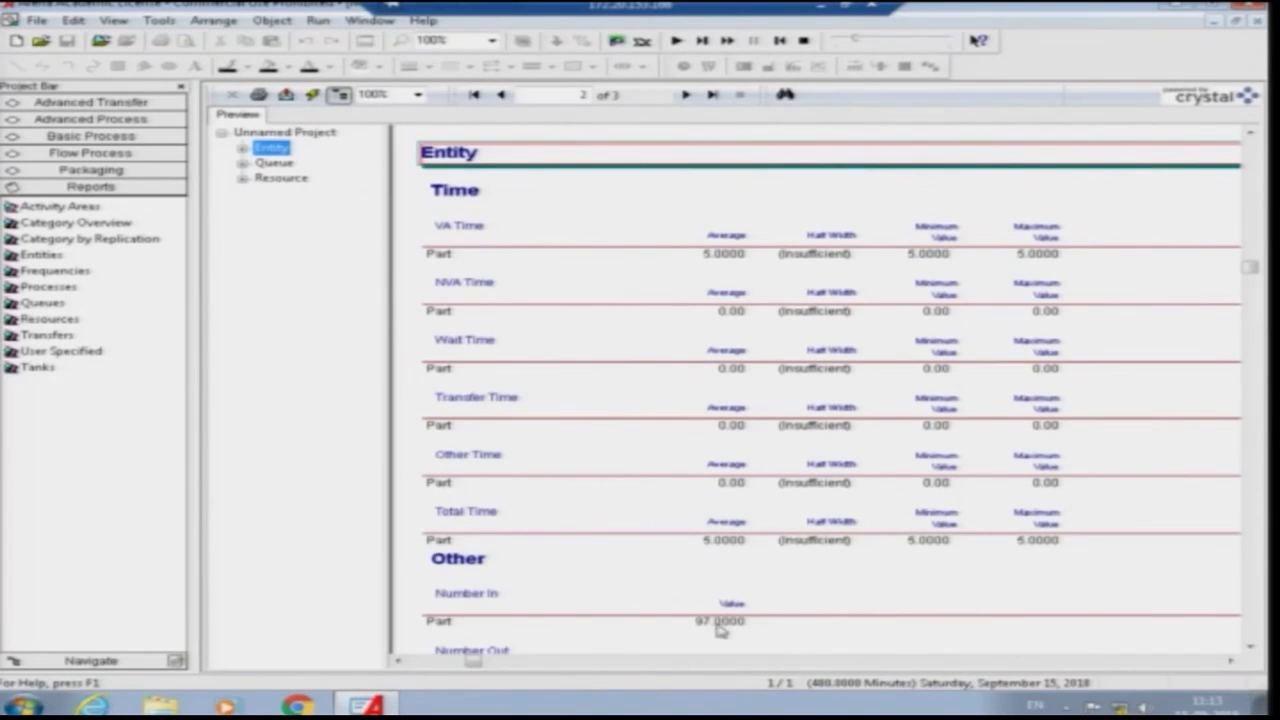
scroll(1256, 650, down, 3)
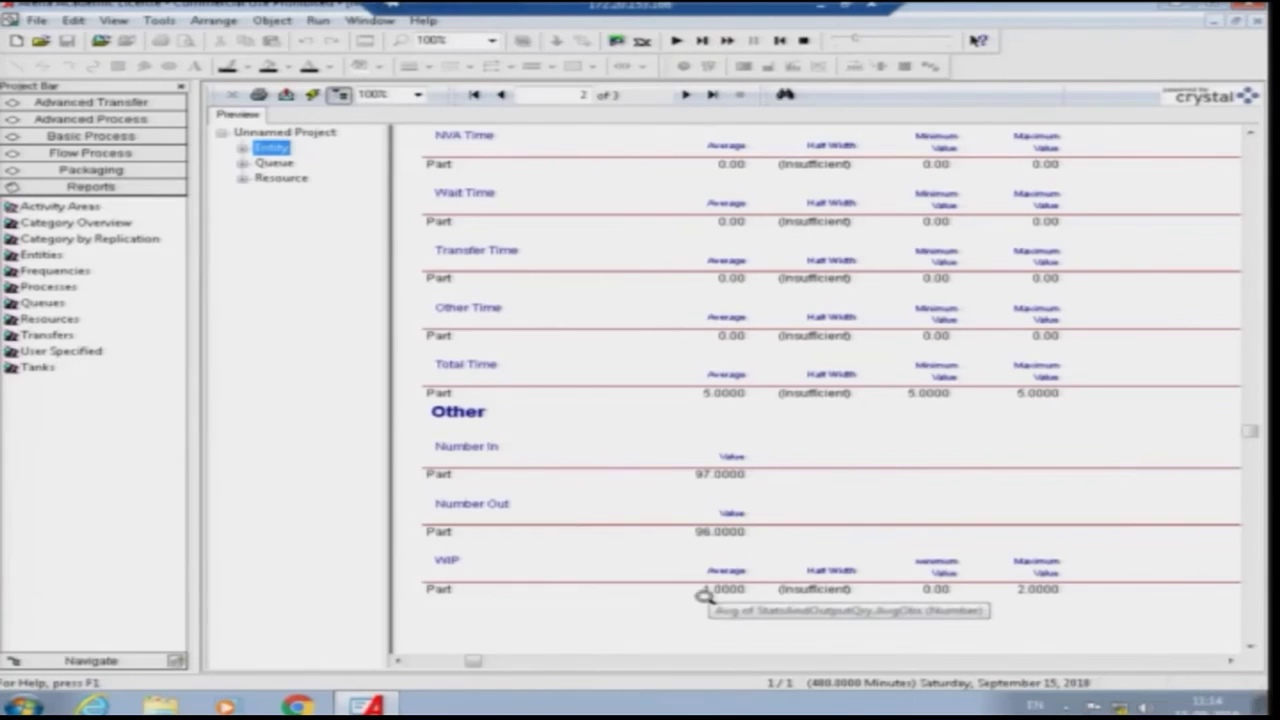
click(285, 180)
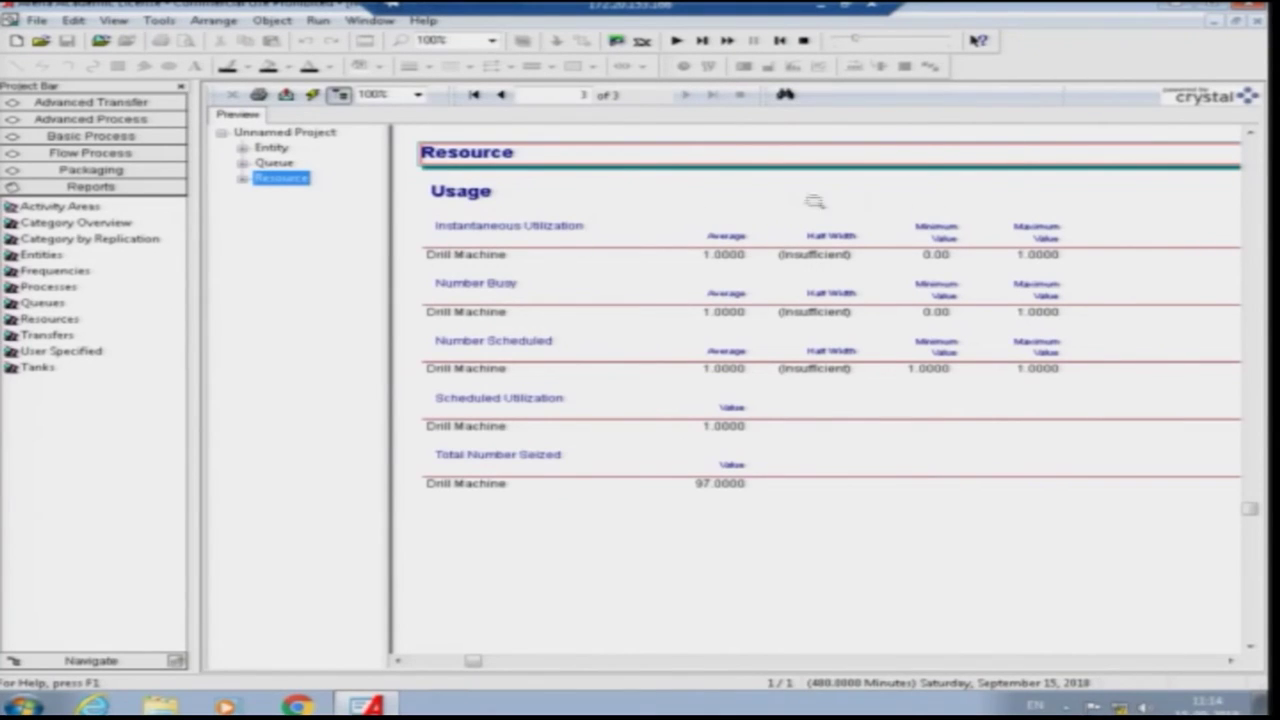
Step: End the constant-arrival run, close its report, and review the settings of the Parts Arrive to System and Drilling Process modules
click(802, 39)
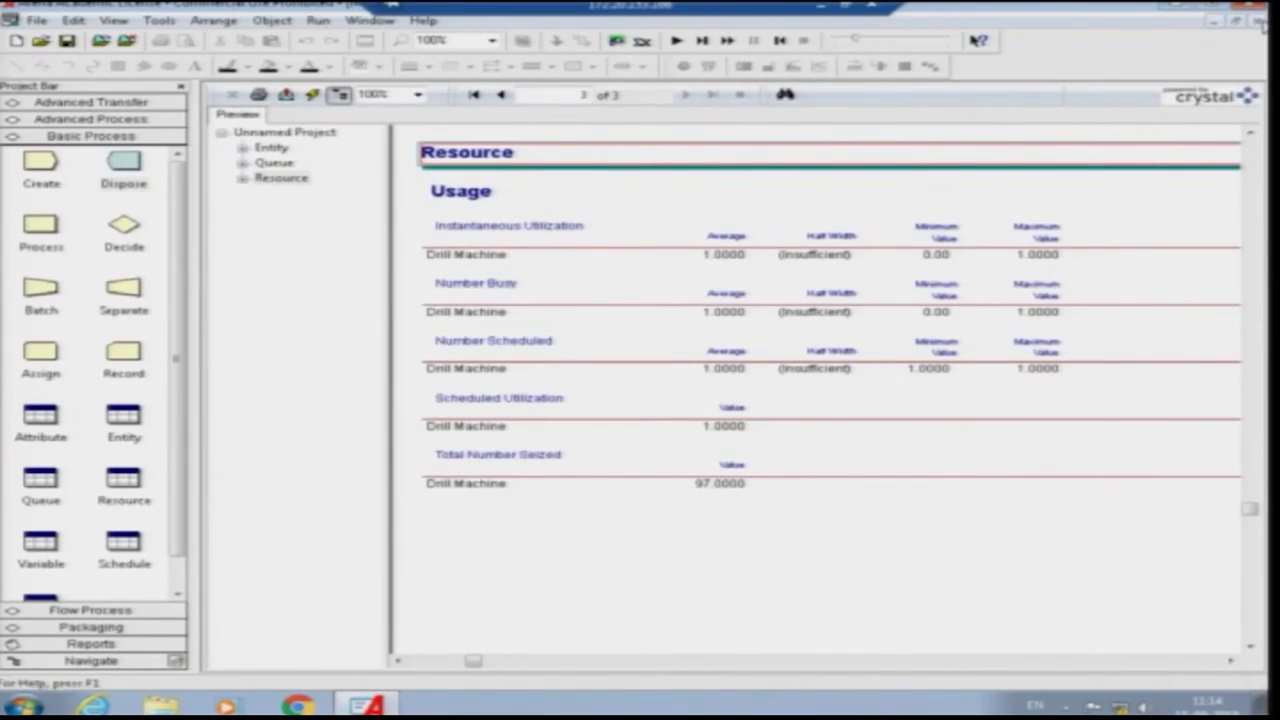
click(358, 256)
double_click(358, 256)
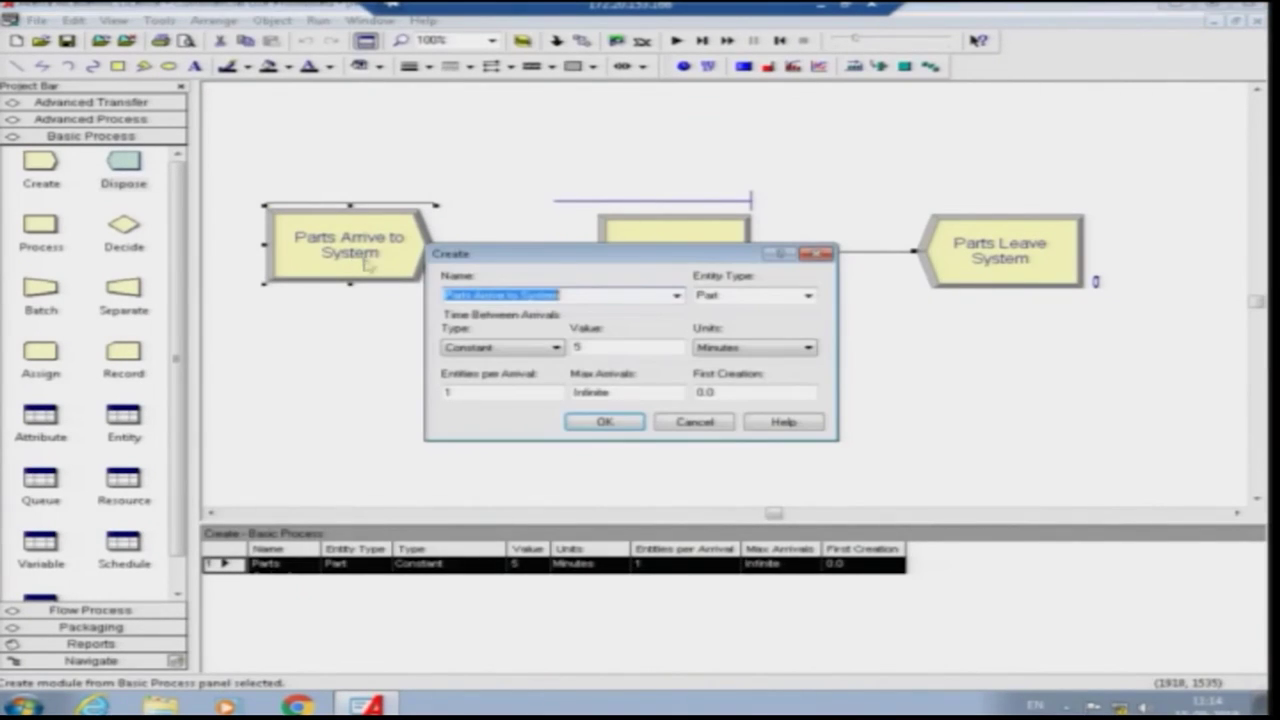
click(608, 422)
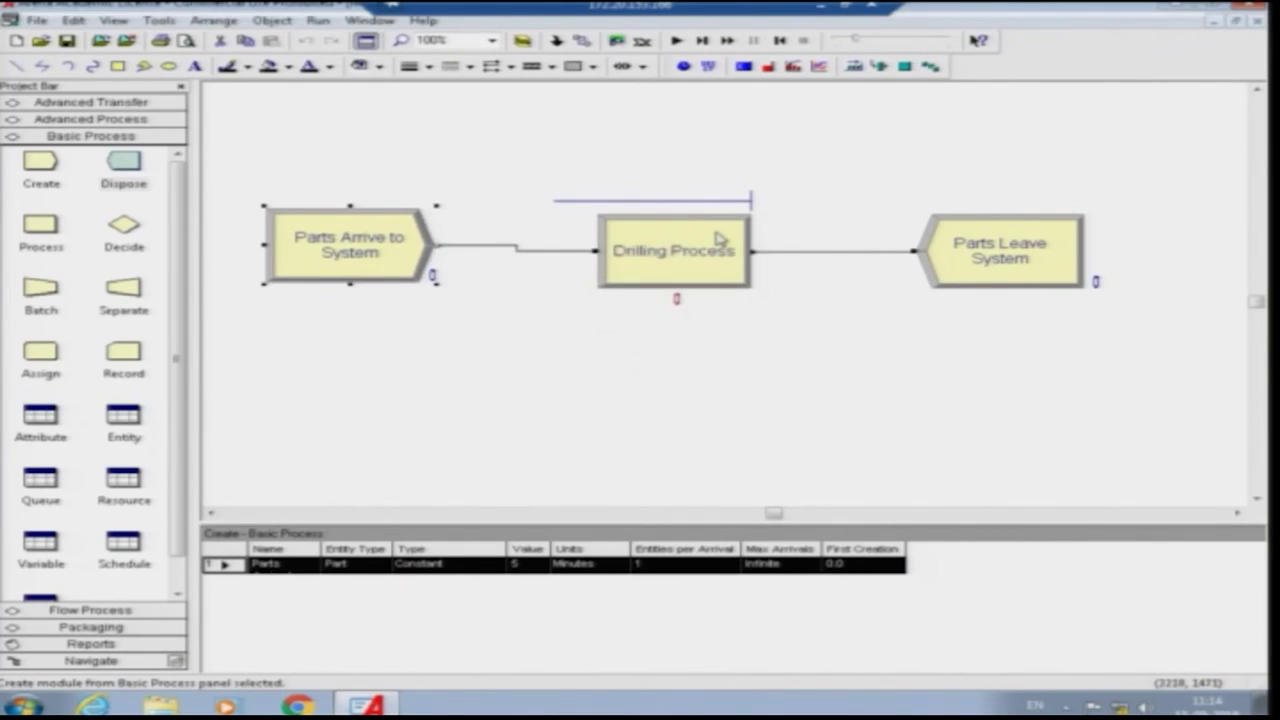
double_click(716, 238)
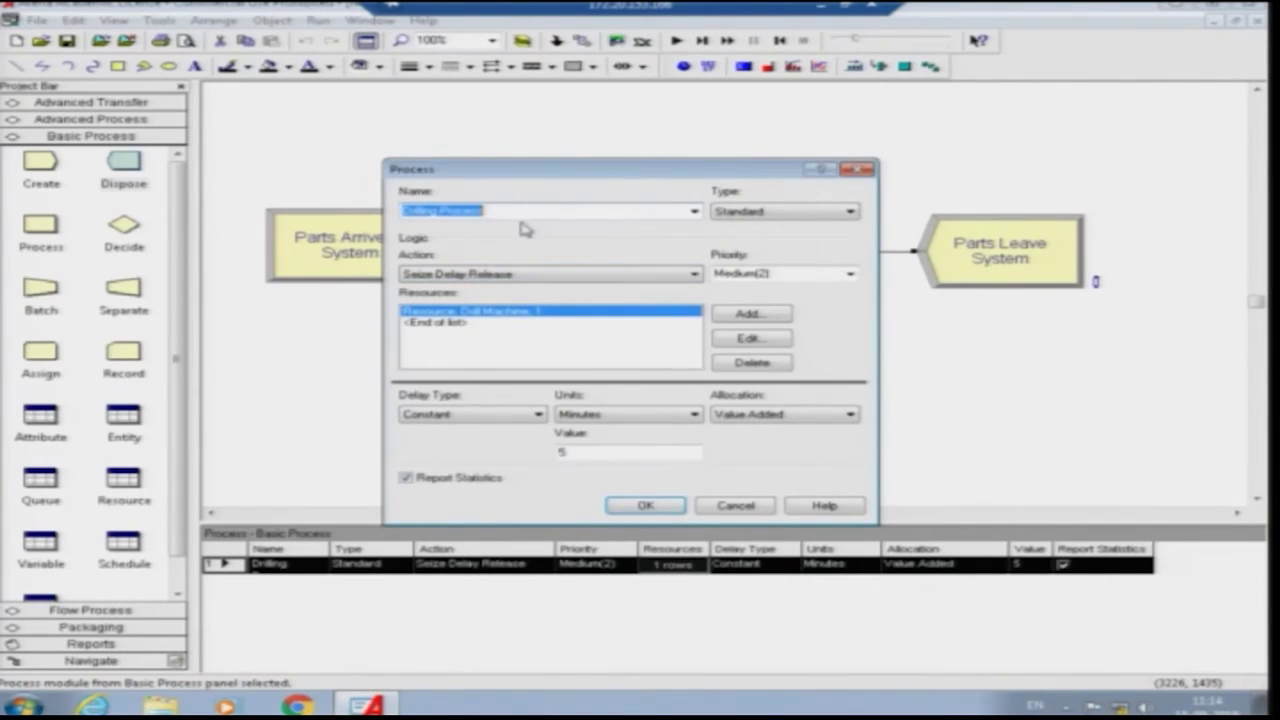
click(627, 507)
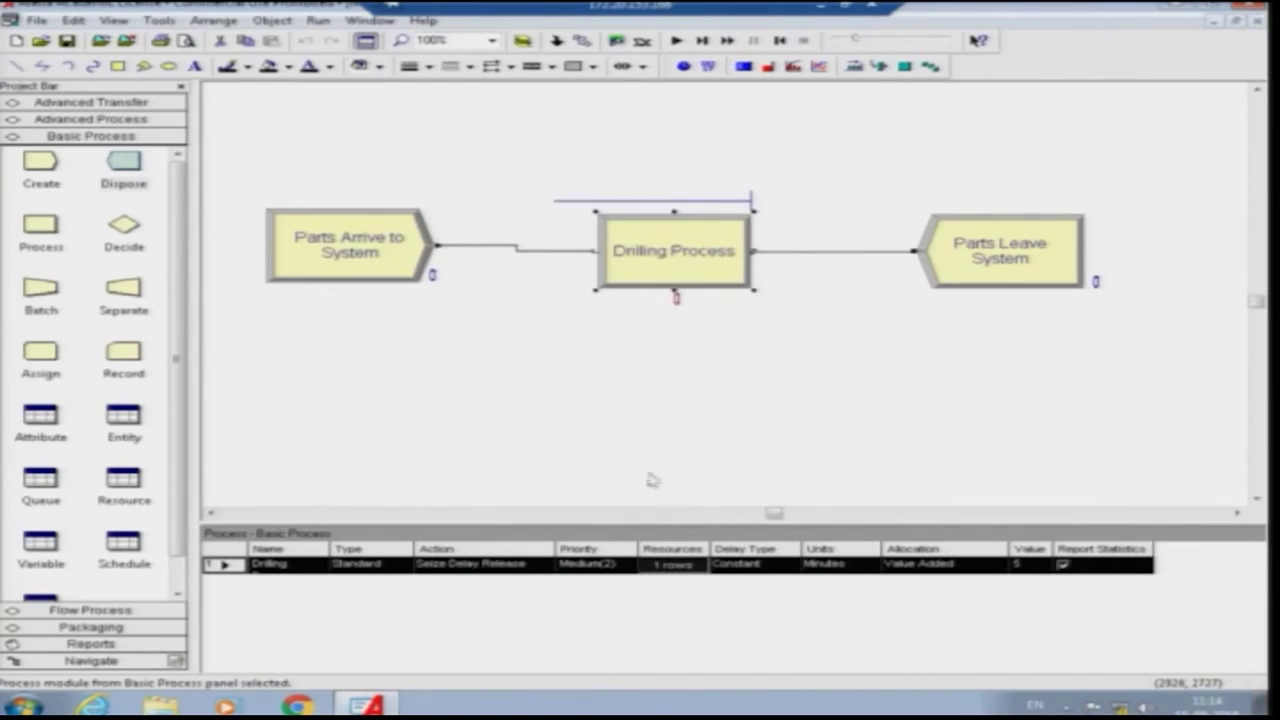
click(679, 405)
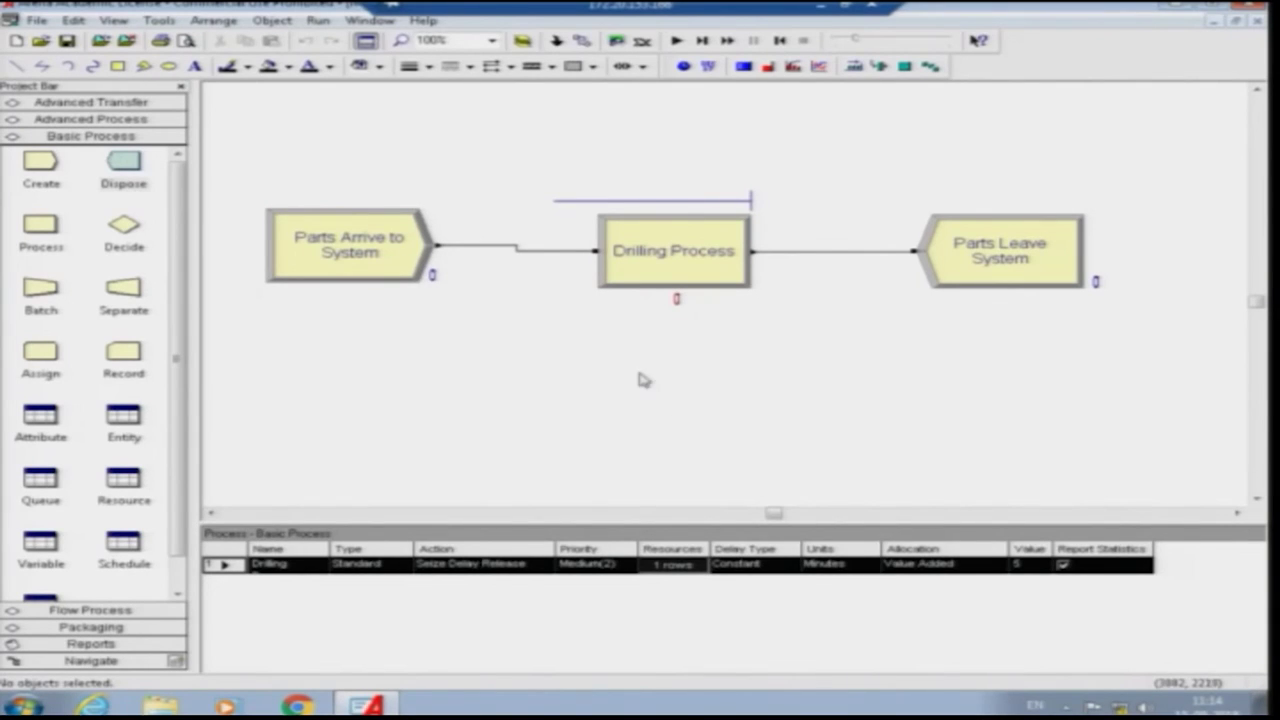
Step: Set the time between arrivals in Parts Arrive to System to the Random (Expo) type
double_click(312, 227)
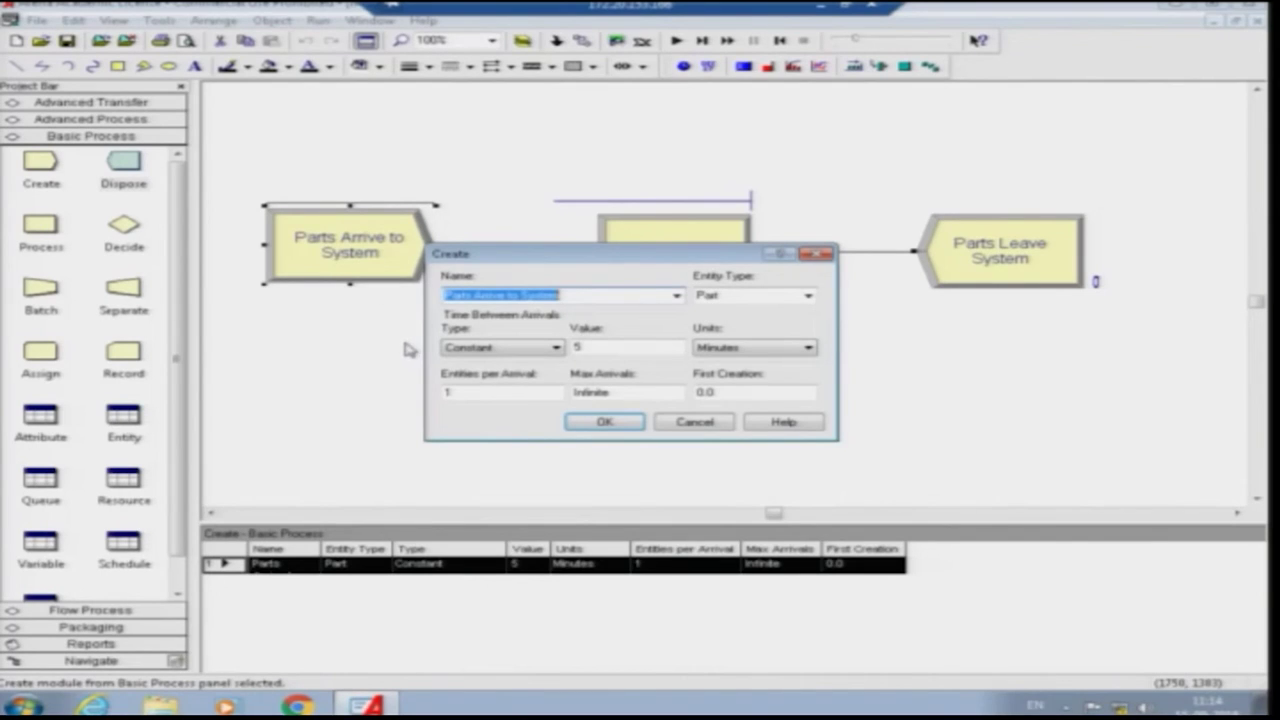
click(500, 349)
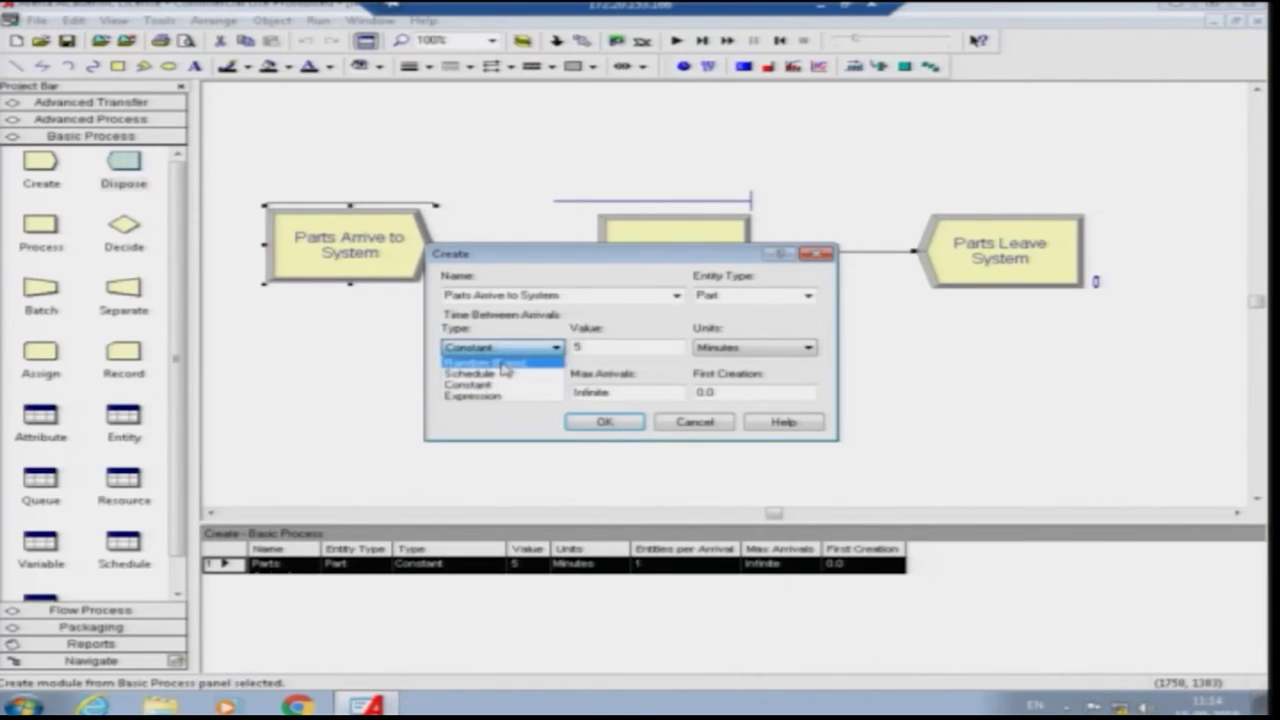
click(503, 365)
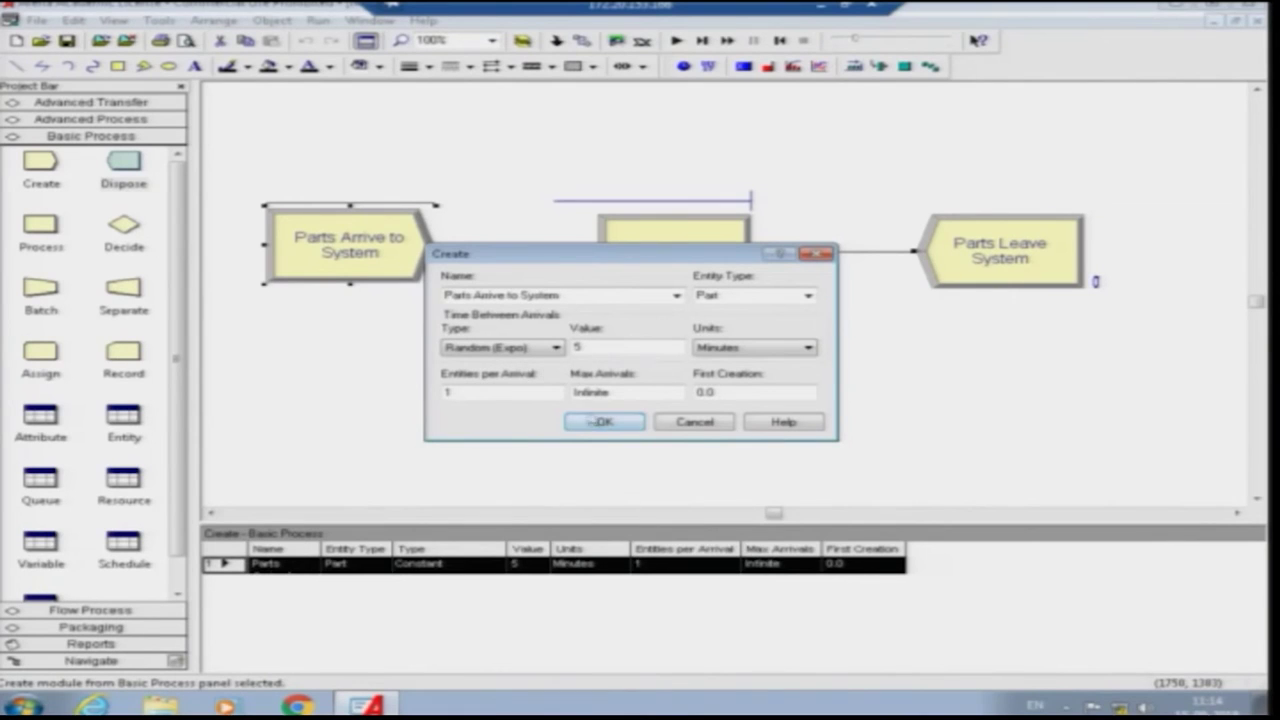
click(605, 422)
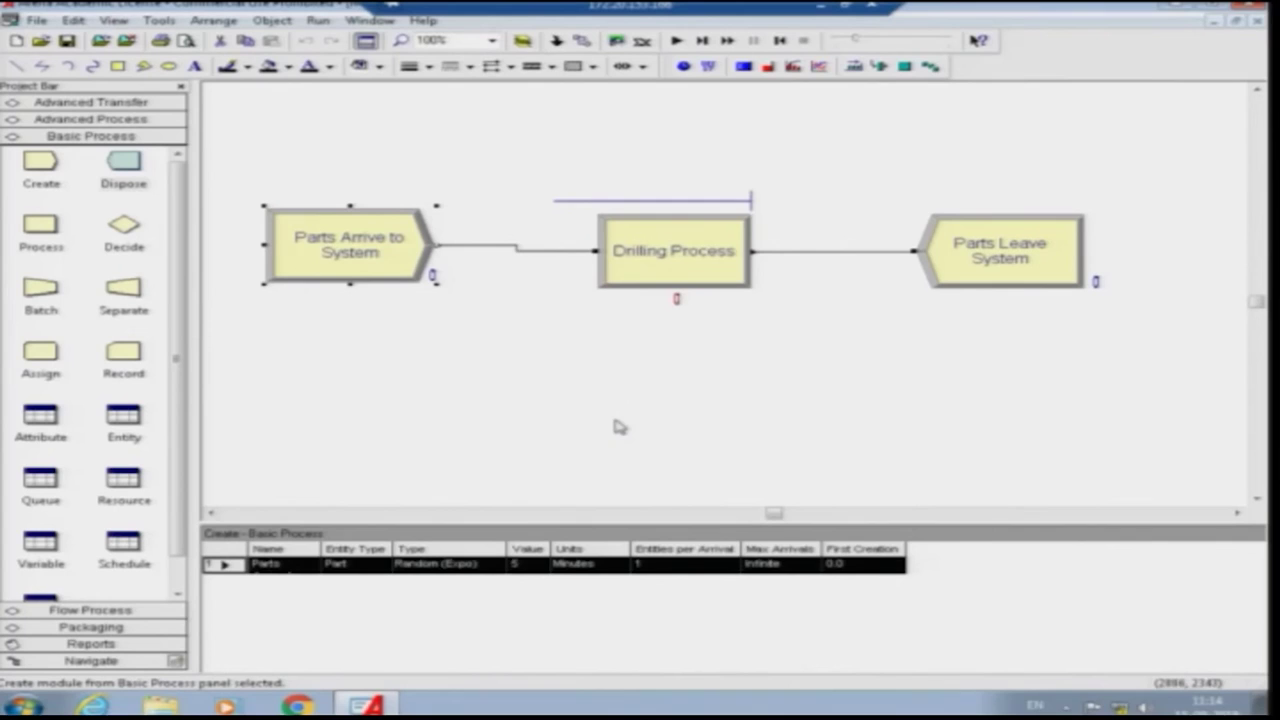
Step: Switch the time between arrivals type in Parts Arrive to System to Constant and back to Random (Expo)
double_click(399, 243)
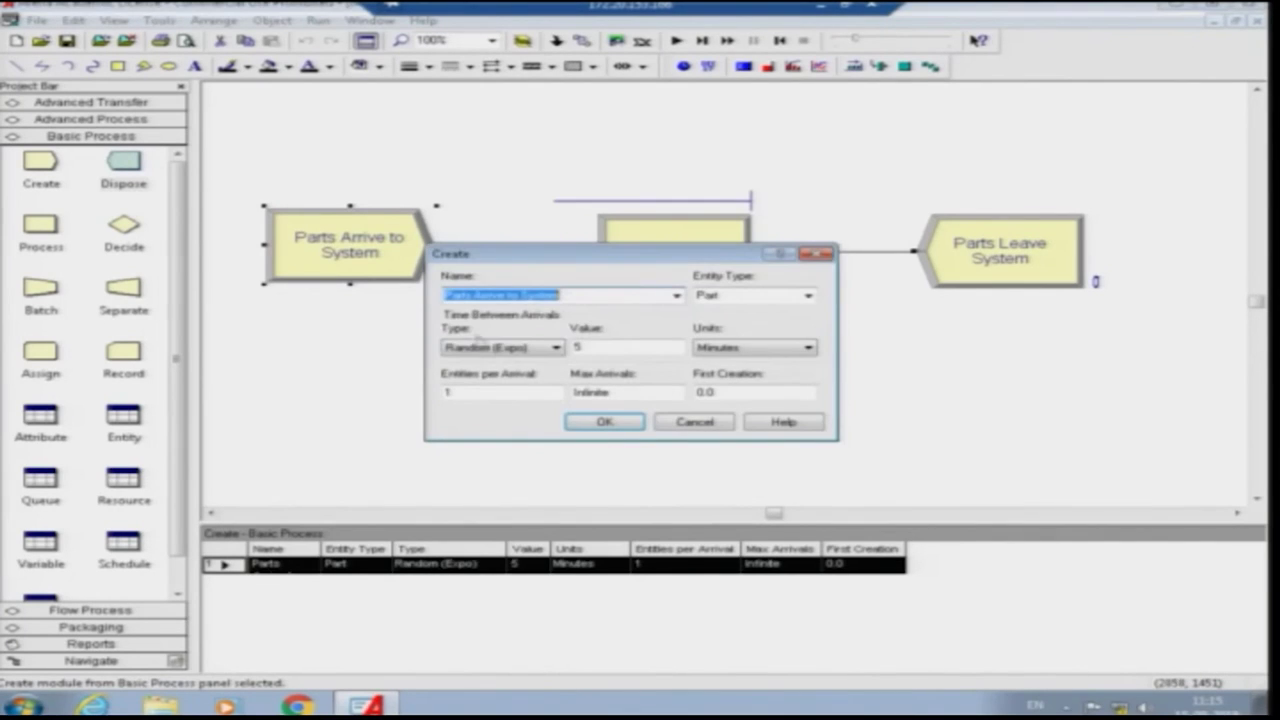
click(555, 347)
click(512, 384)
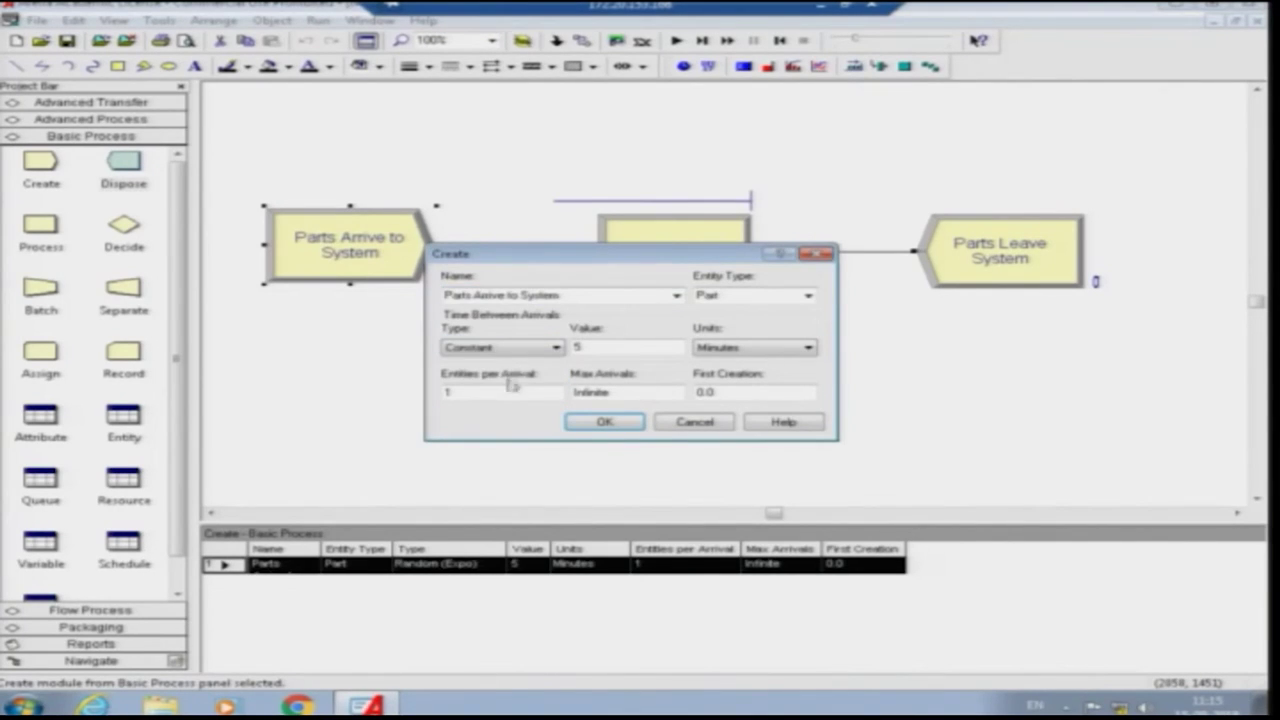
click(540, 349)
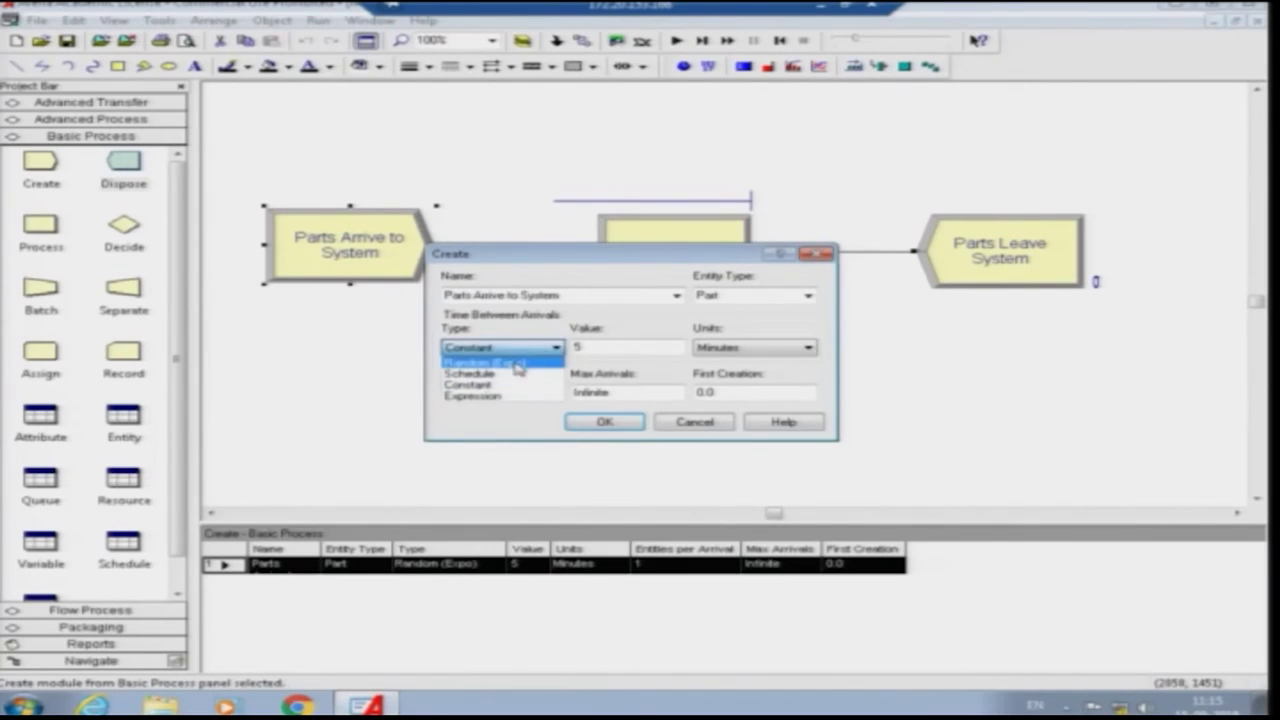
click(517, 366)
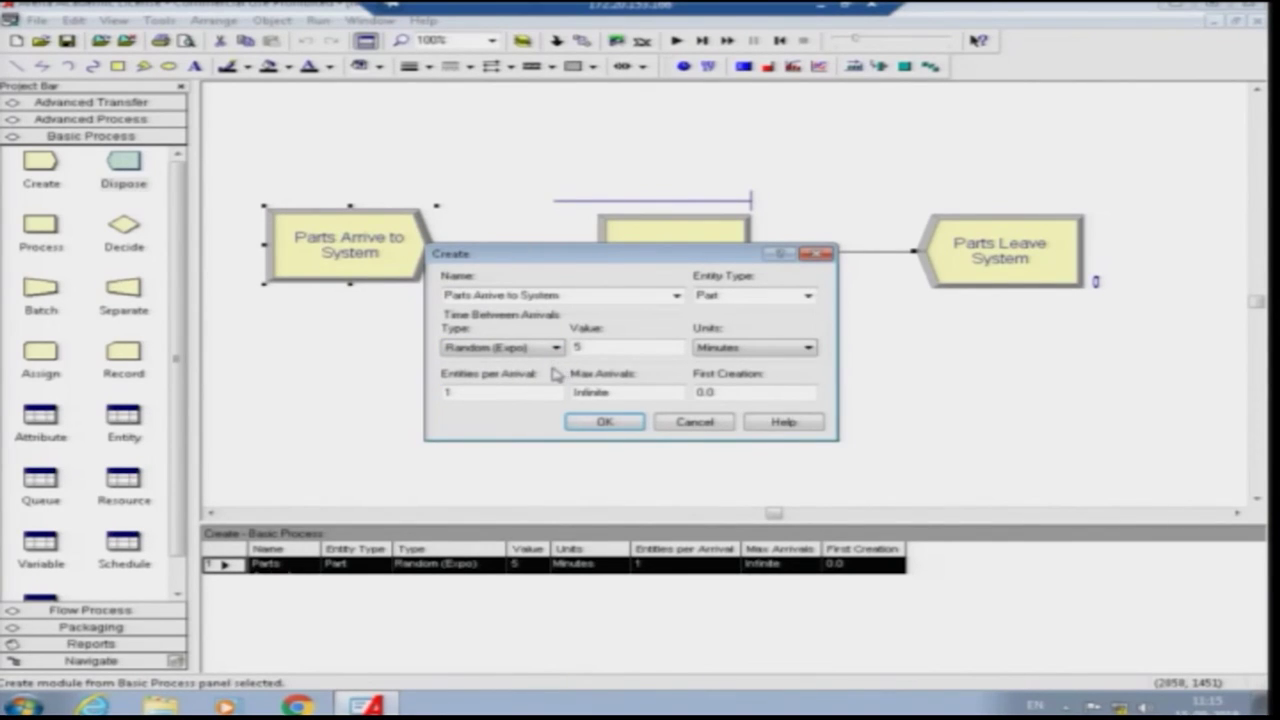
click(605, 423)
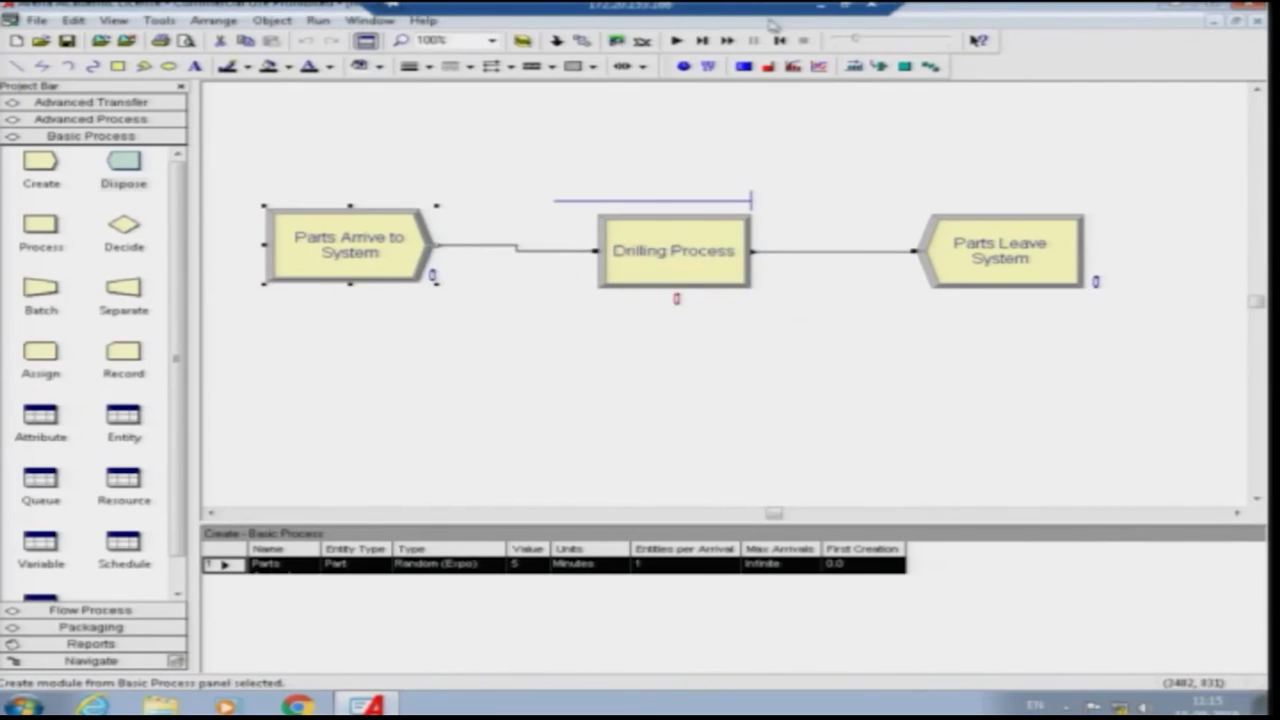
Step: Run the simulation with random arrivals to completion and display the Entity section of its Category Overview report
click(676, 41)
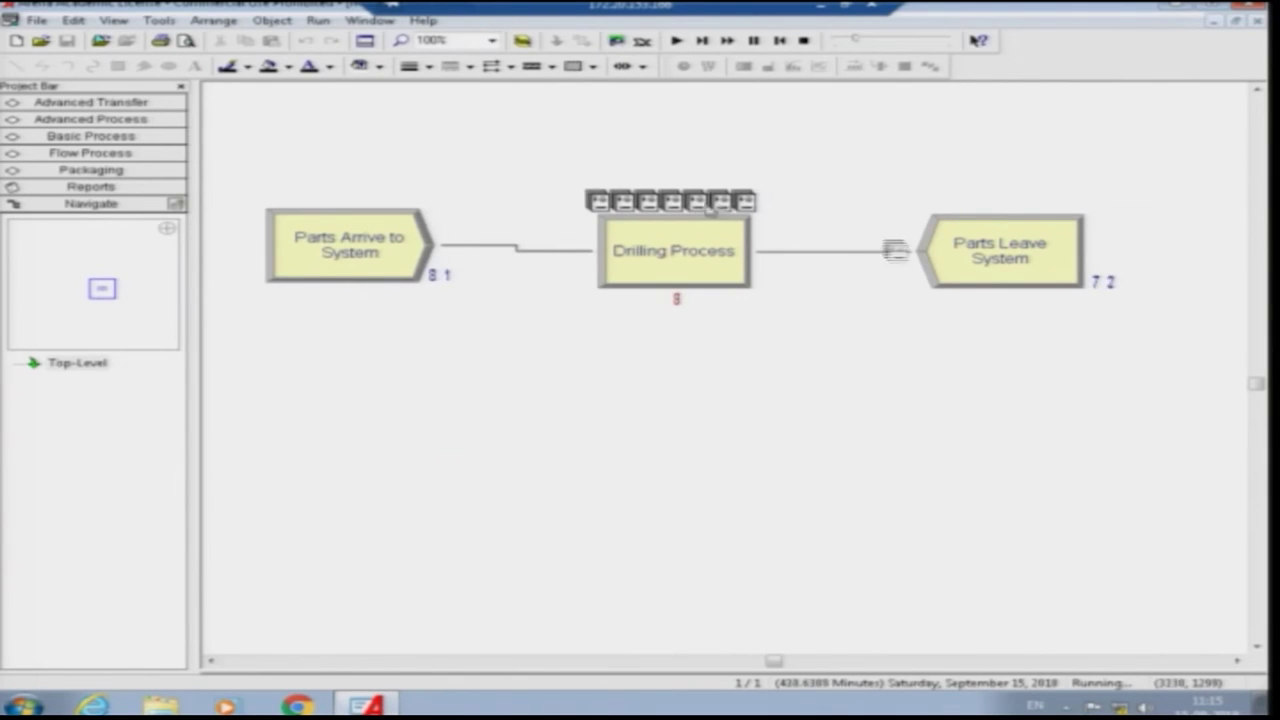
click(636, 387)
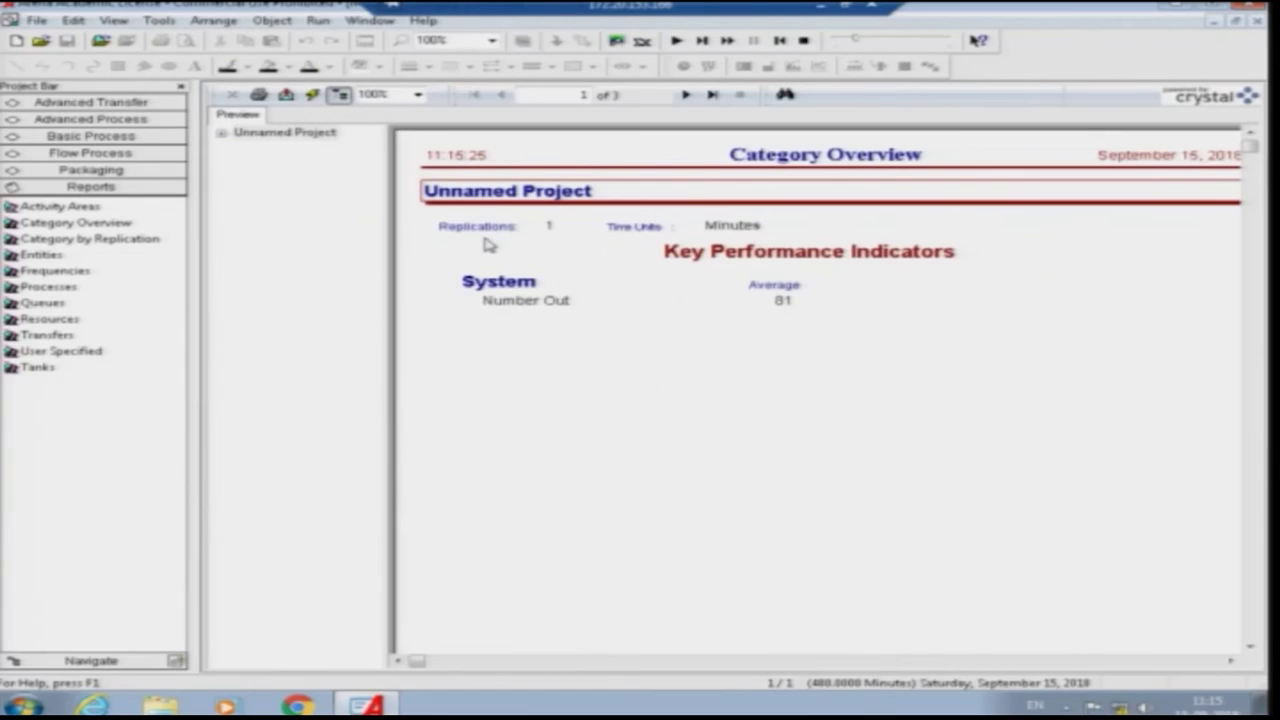
click(222, 135)
click(268, 149)
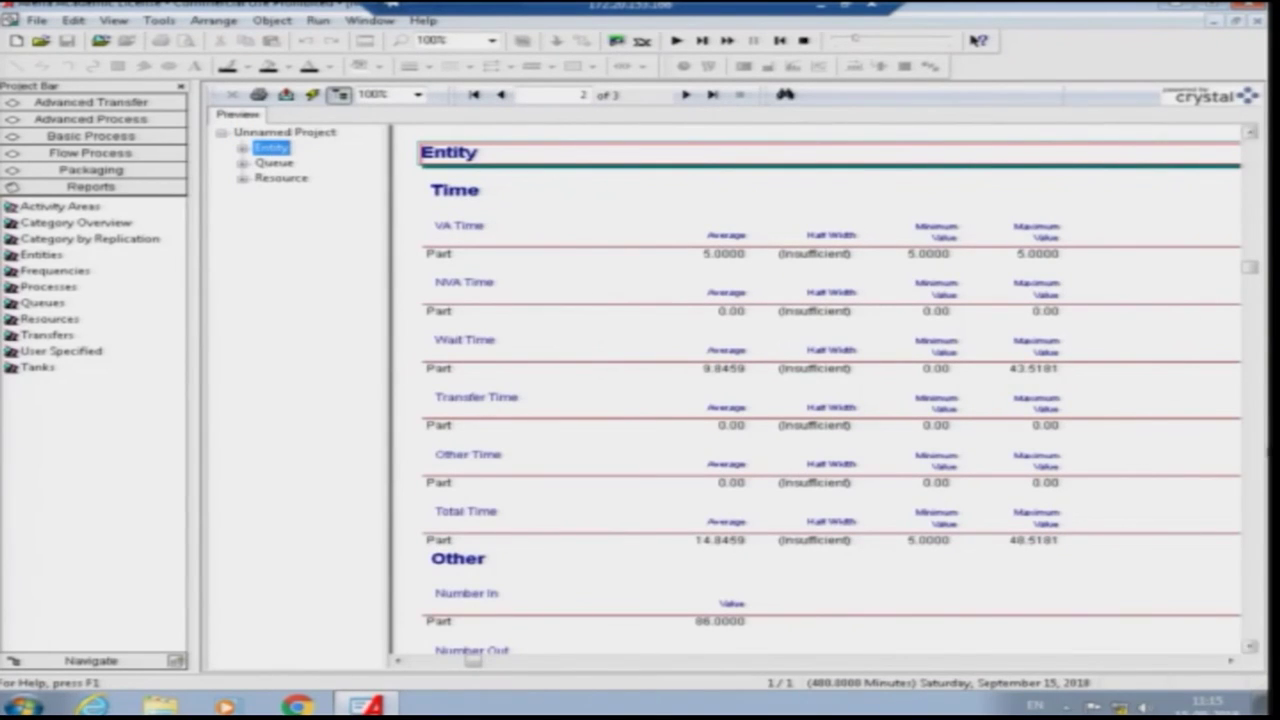
Step: Examine the random-arrival run's Entity, Queue and Resource statistics, including numbers in and out, WIP, waiting time and drill utilization
click(1250, 648)
click(1250, 648)
click(1250, 648)
click(1250, 648)
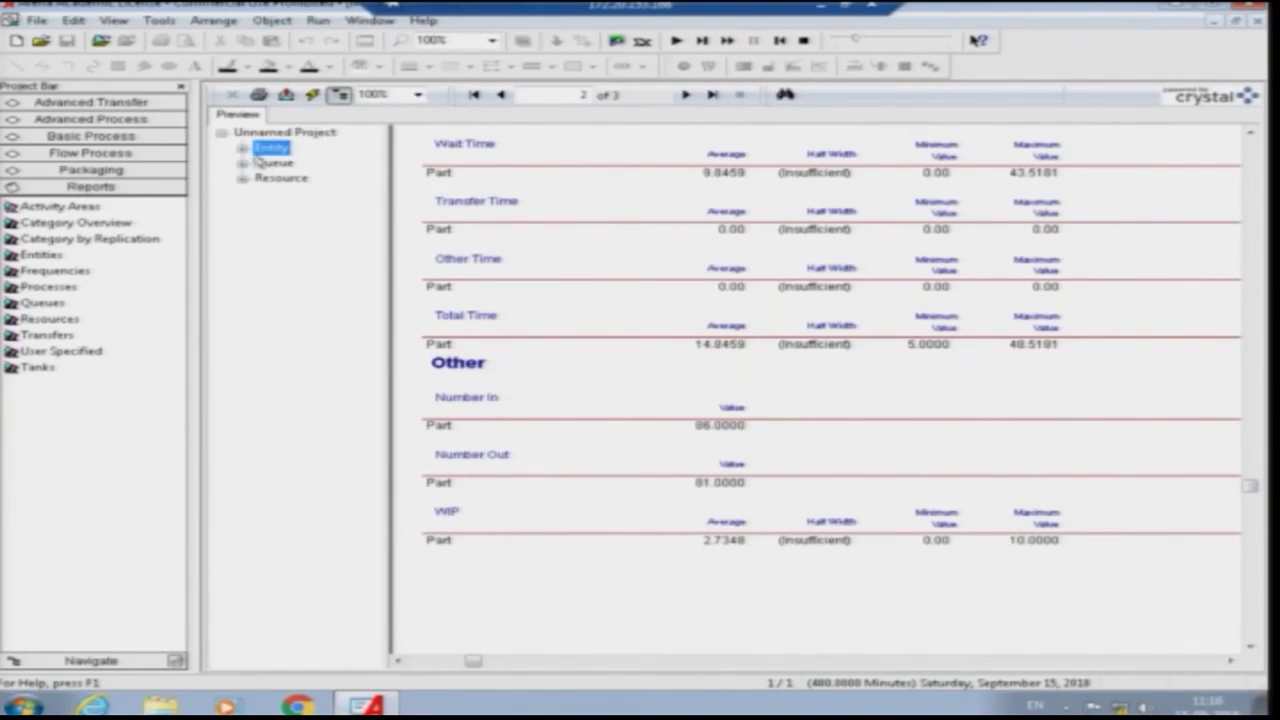
click(272, 163)
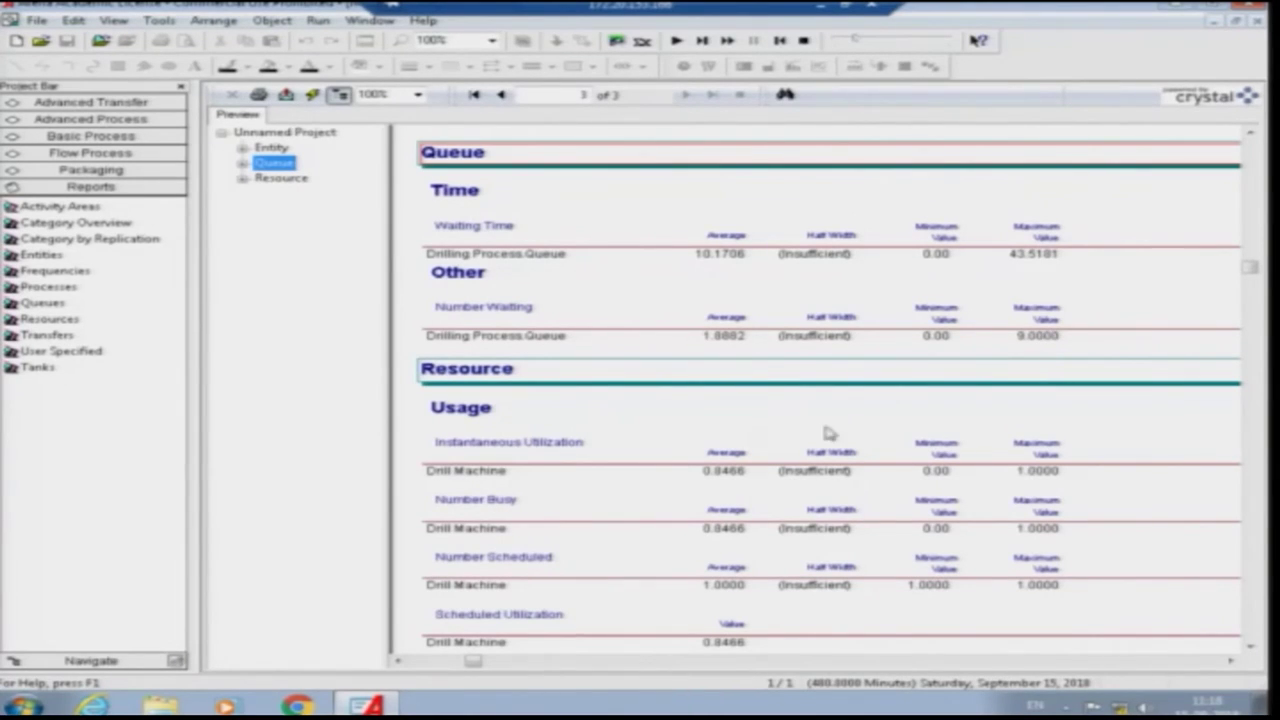
click(288, 179)
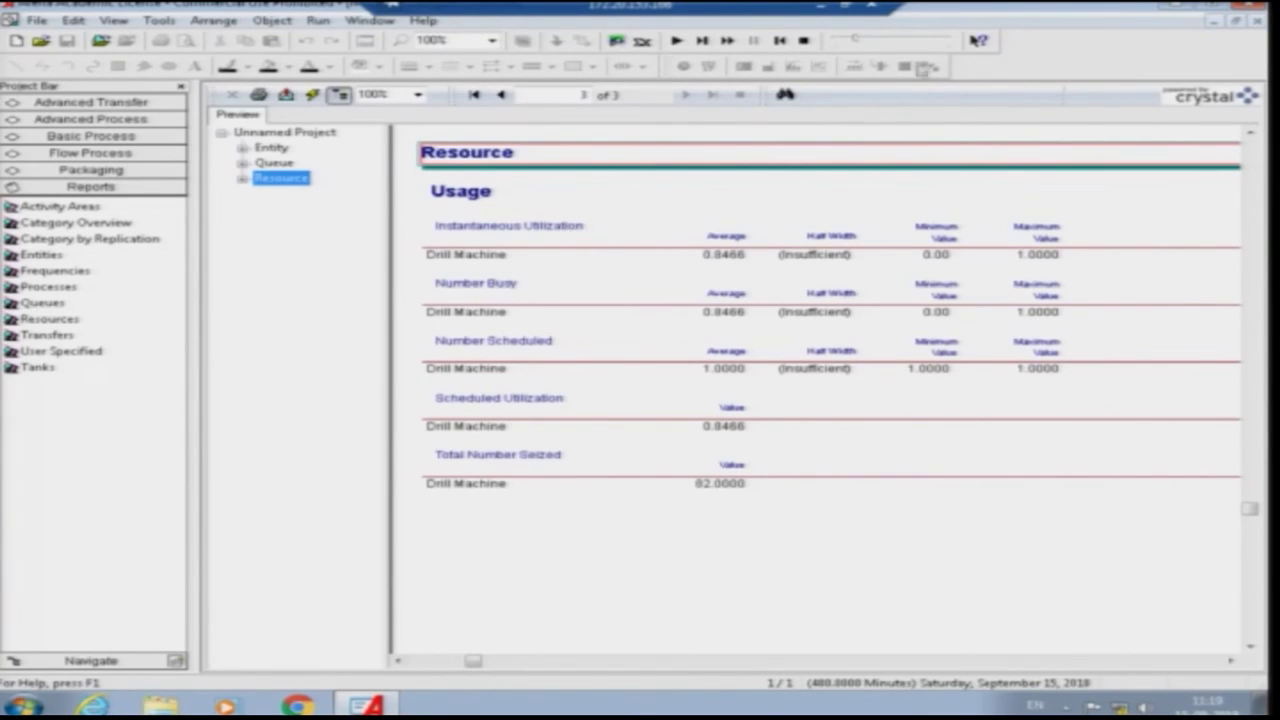
Step: End the random-arrival run, close its report, and check the arrival settings of Parts Arrive to System
click(805, 42)
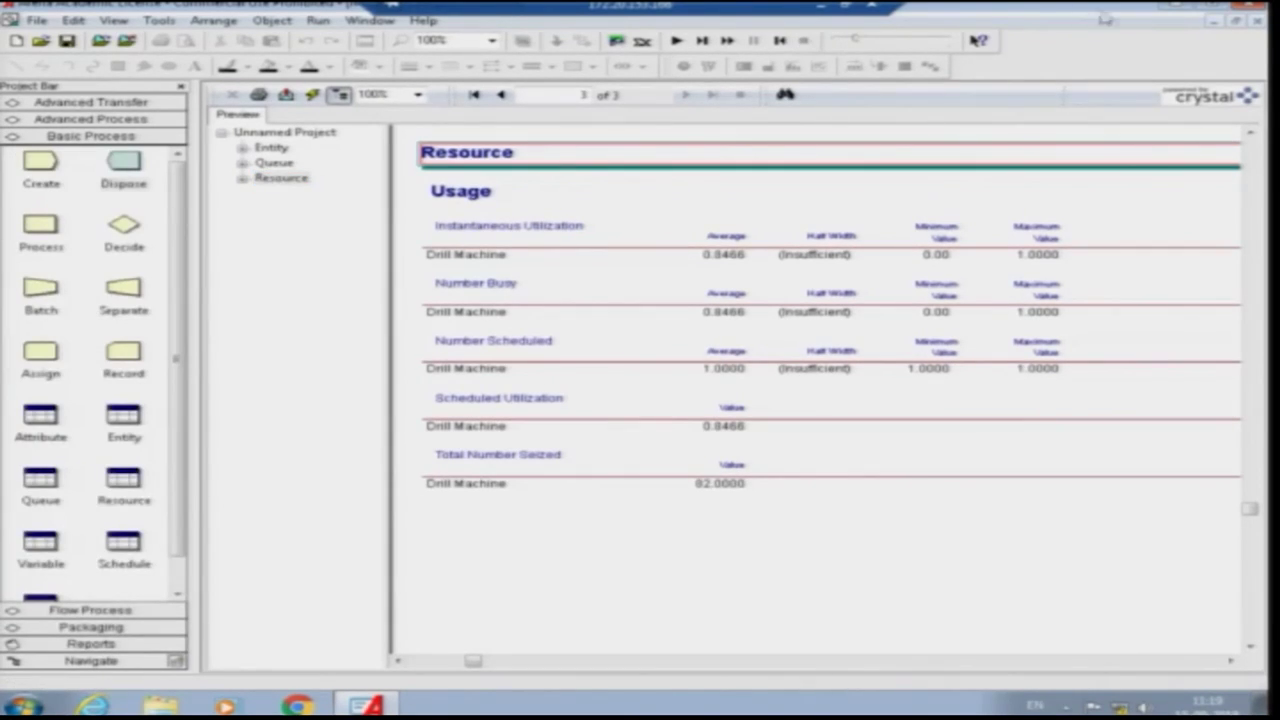
click(1257, 22)
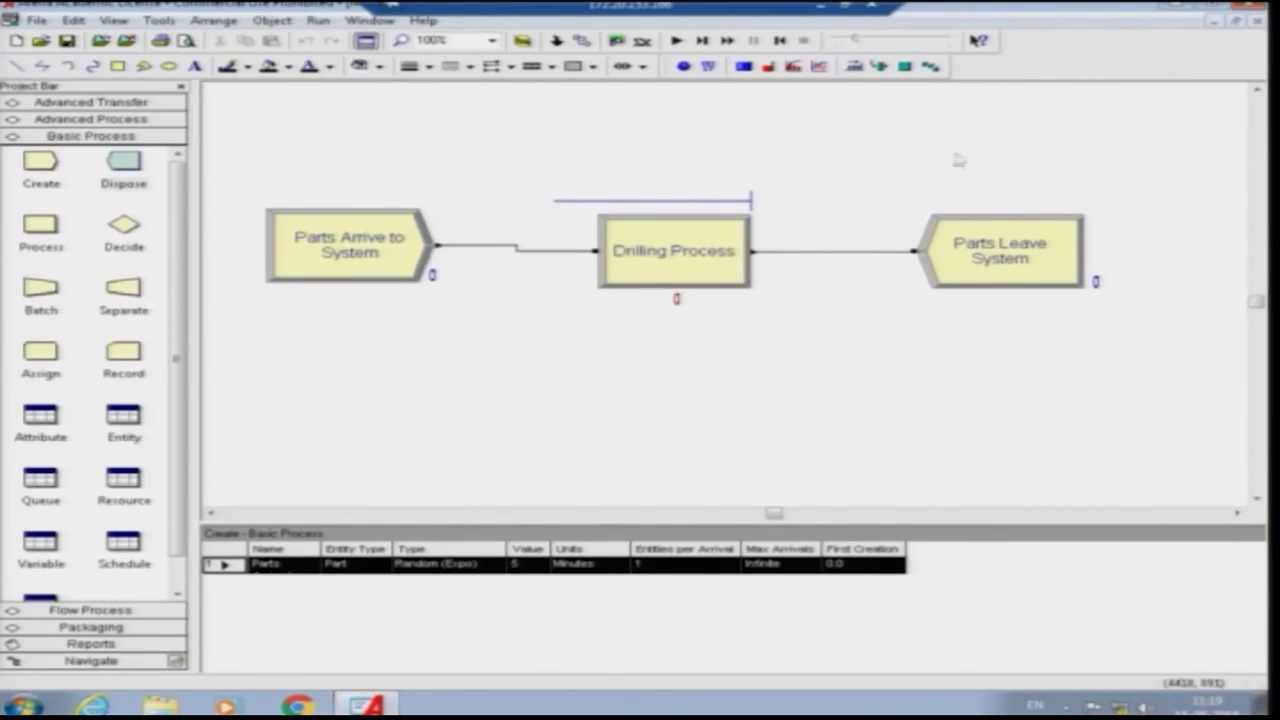
double_click(369, 257)
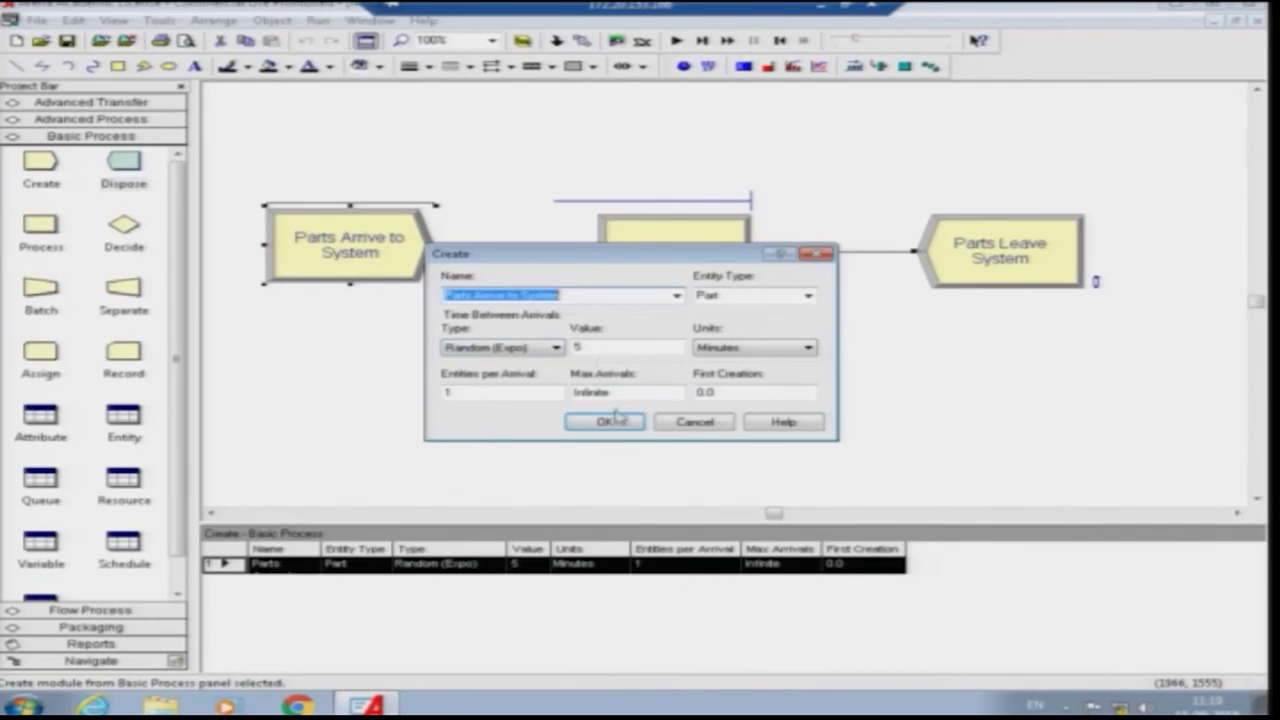
click(613, 419)
Step: Set the Drilling Process delay type to Expression and its expression to EXPO(5)
click(702, 268)
double_click(702, 268)
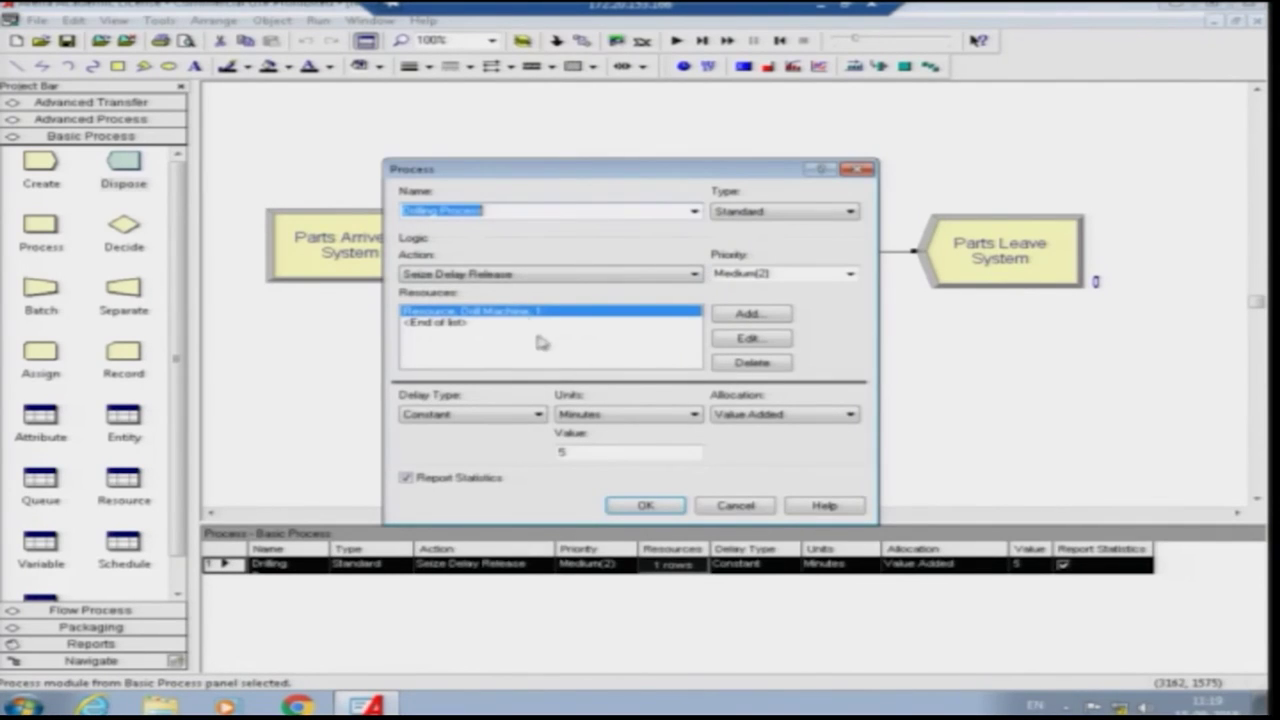
click(539, 415)
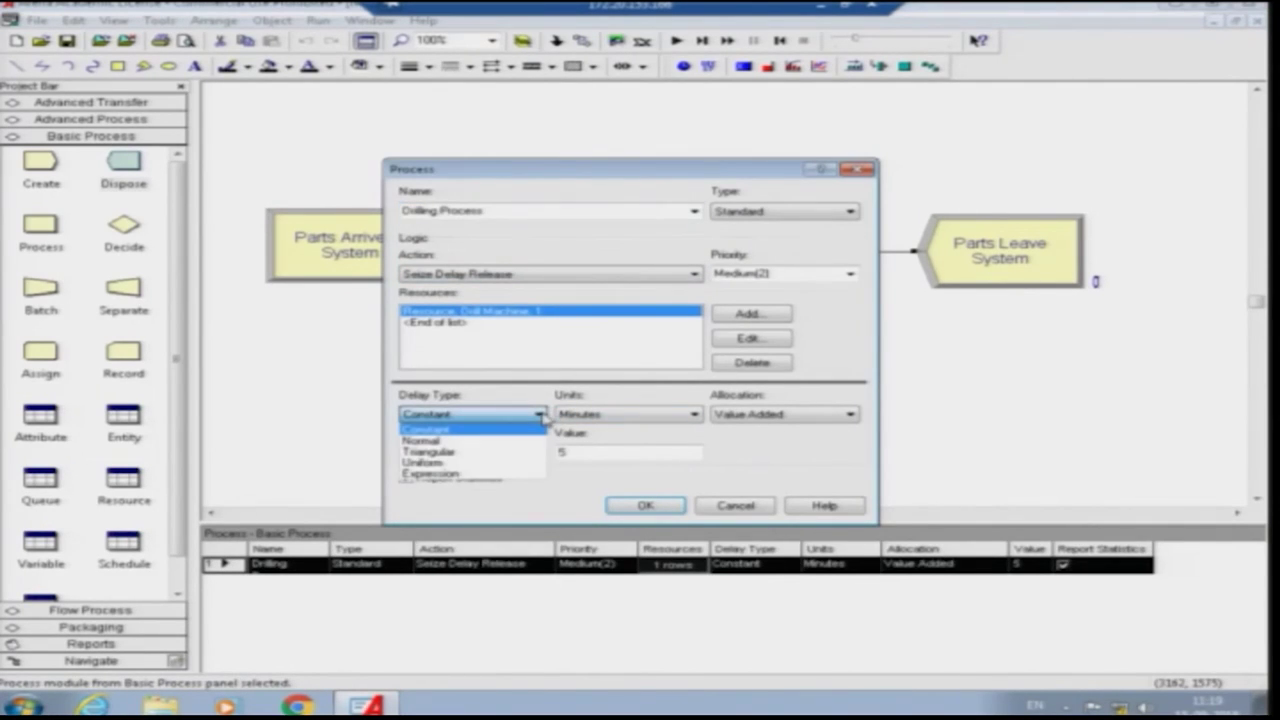
click(490, 475)
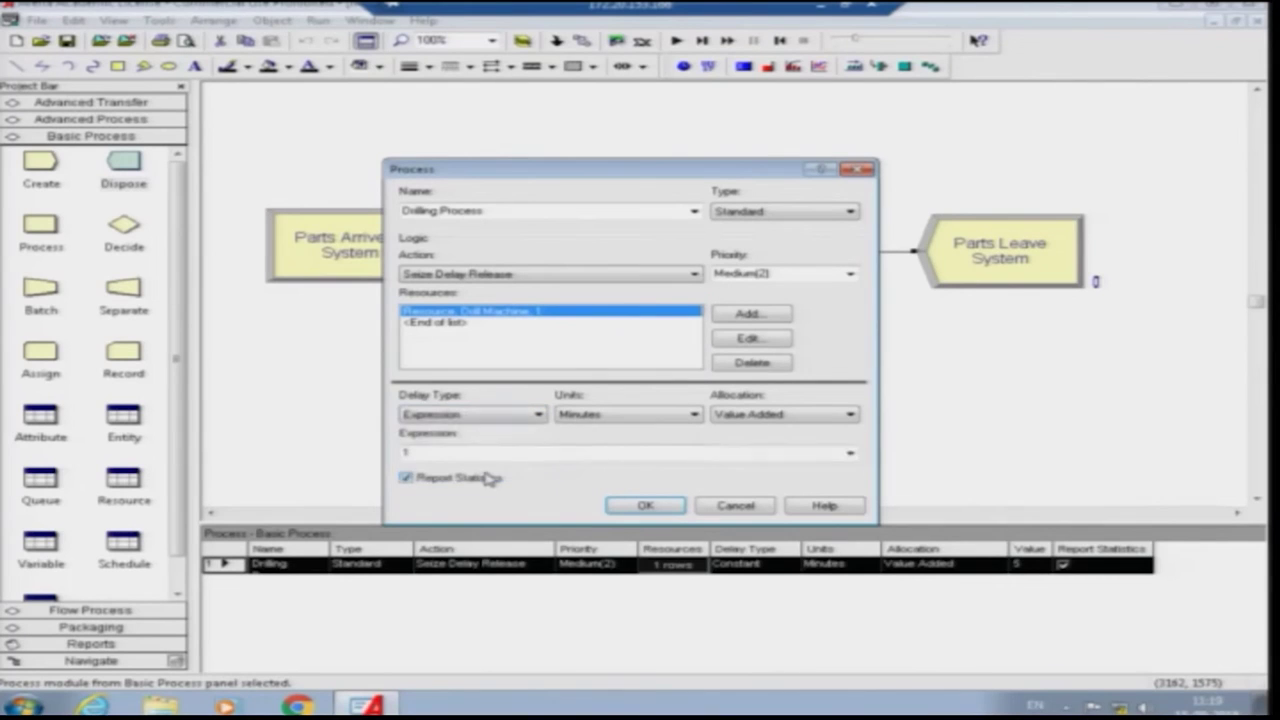
click(514, 451)
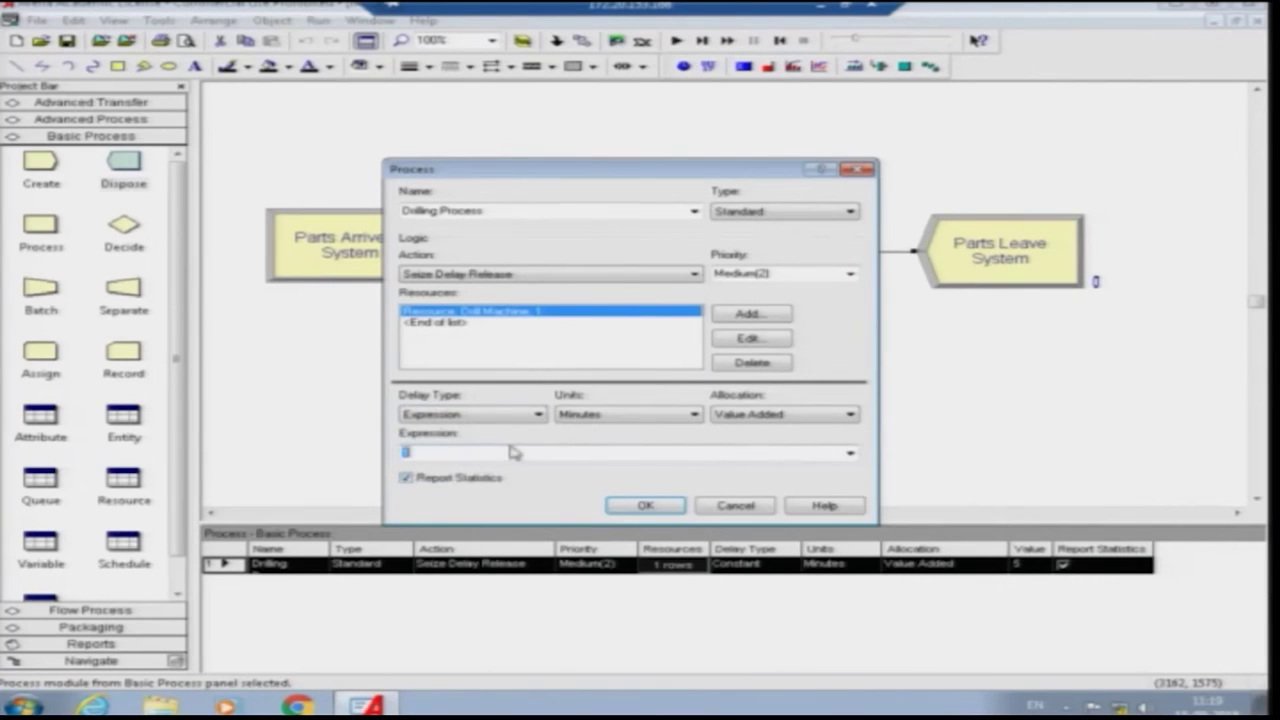
click(850, 454)
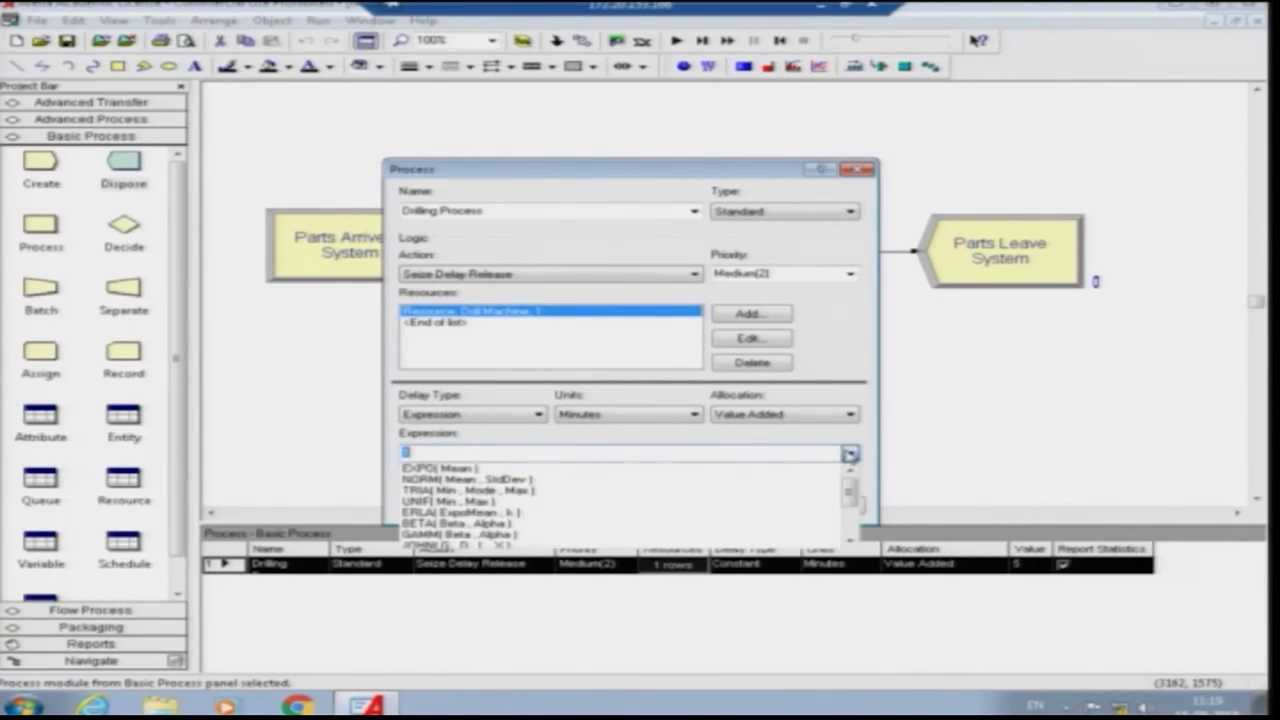
click(729, 468)
click(467, 452)
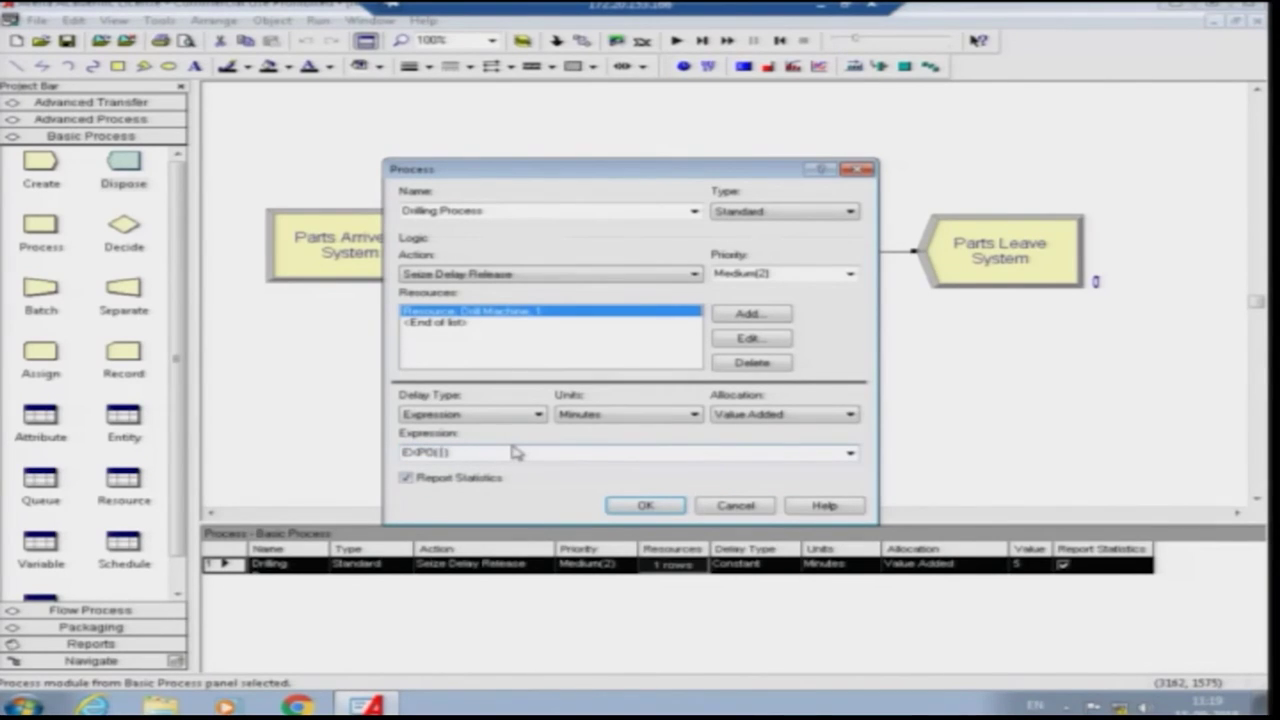
text(5)
click(636, 505)
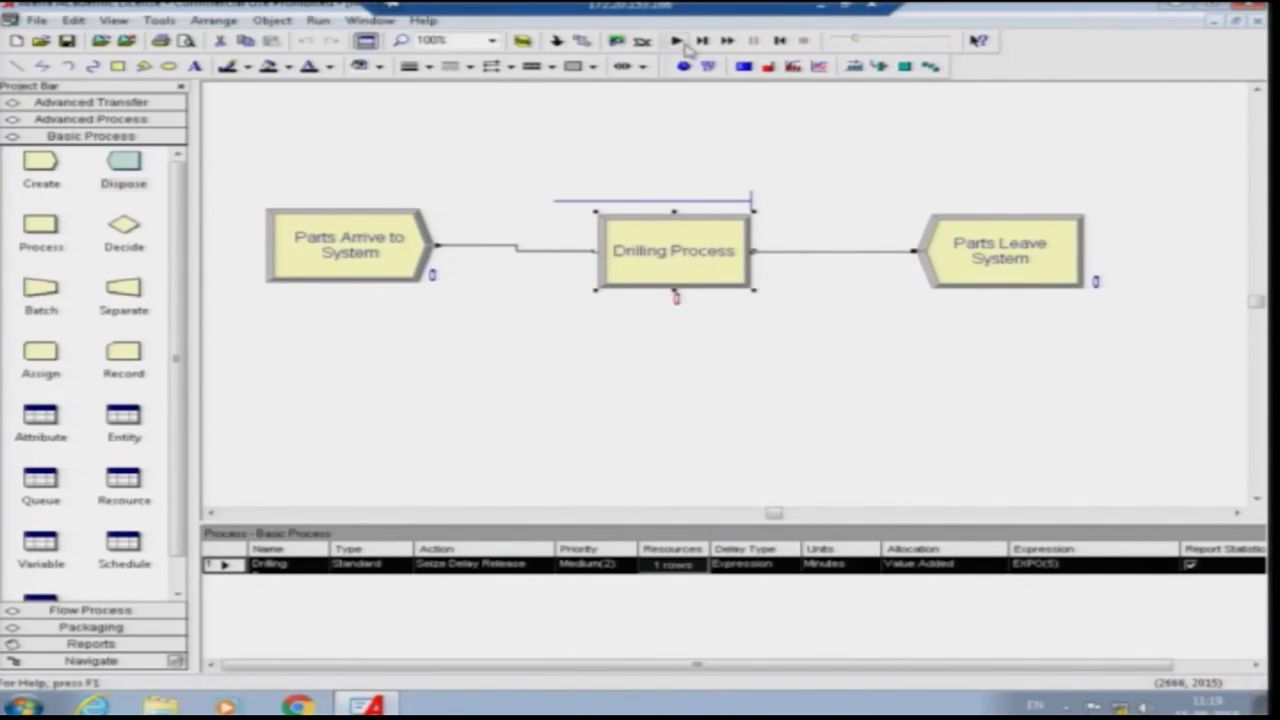
Step: Switch the Drilling Process delay to Constant, try the TRIA expression, and restore the expression EXPO(5)
double_click(714, 218)
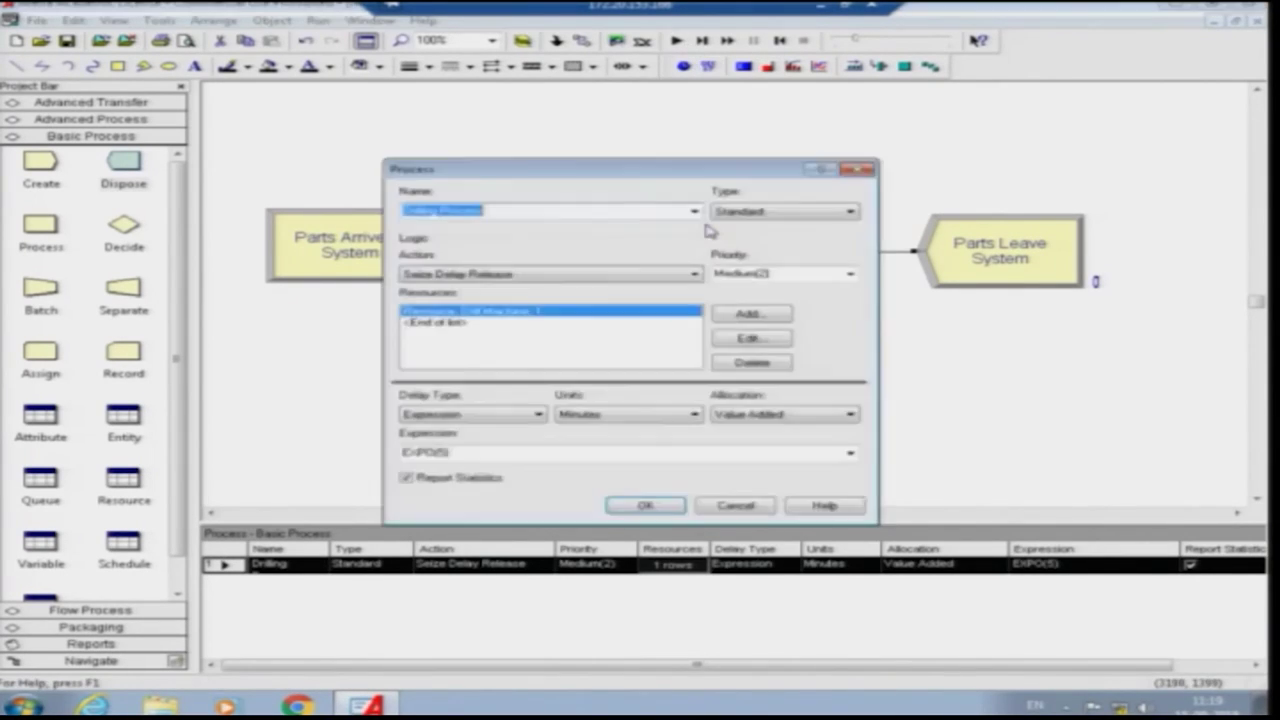
click(539, 420)
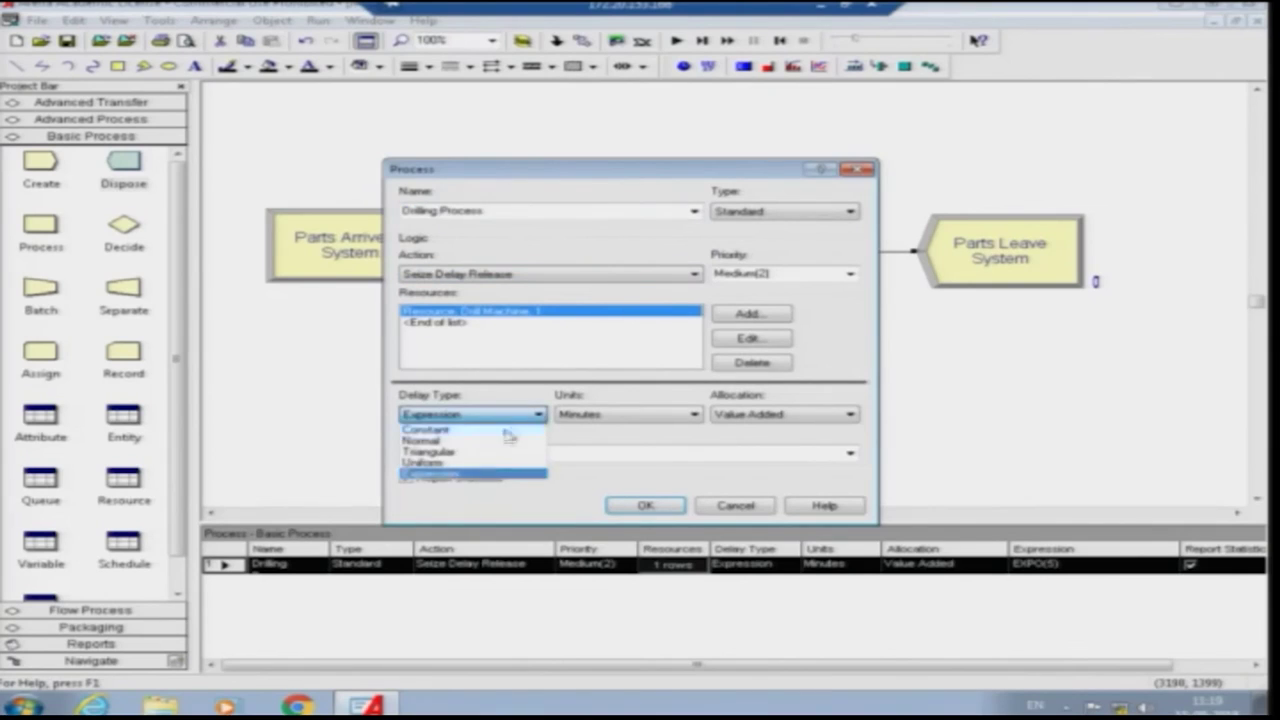
click(437, 431)
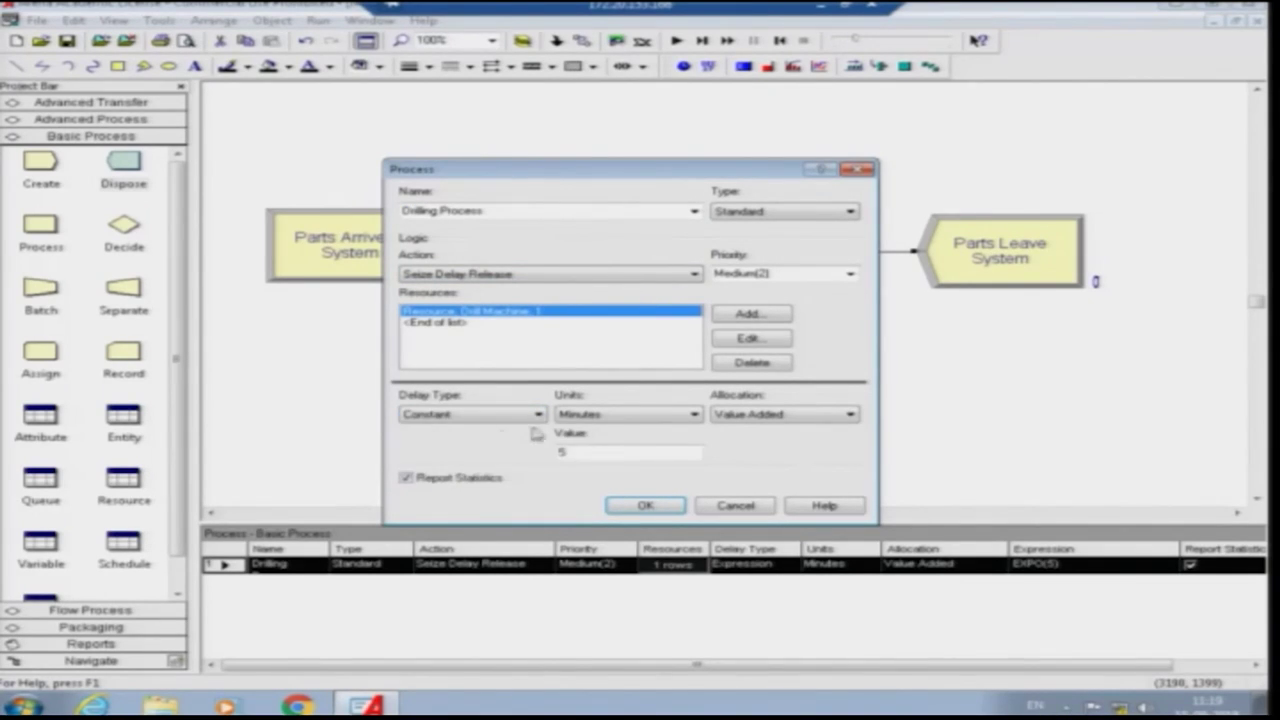
click(507, 418)
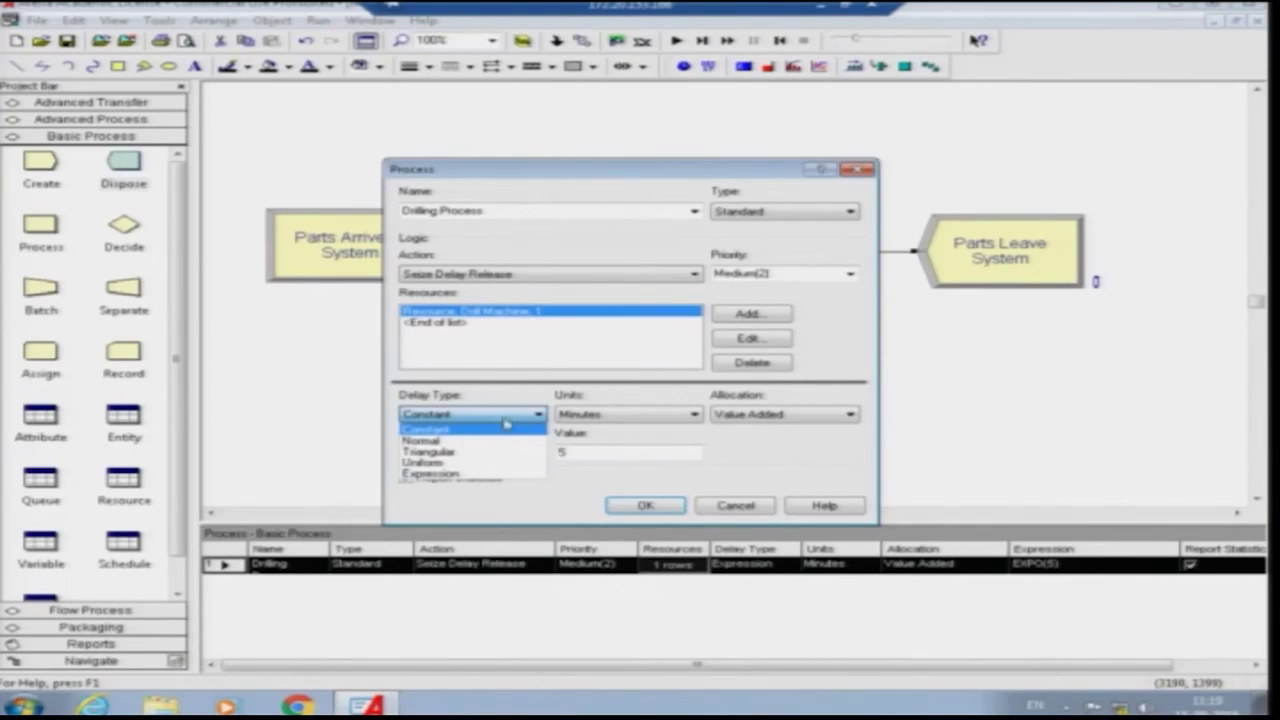
click(474, 475)
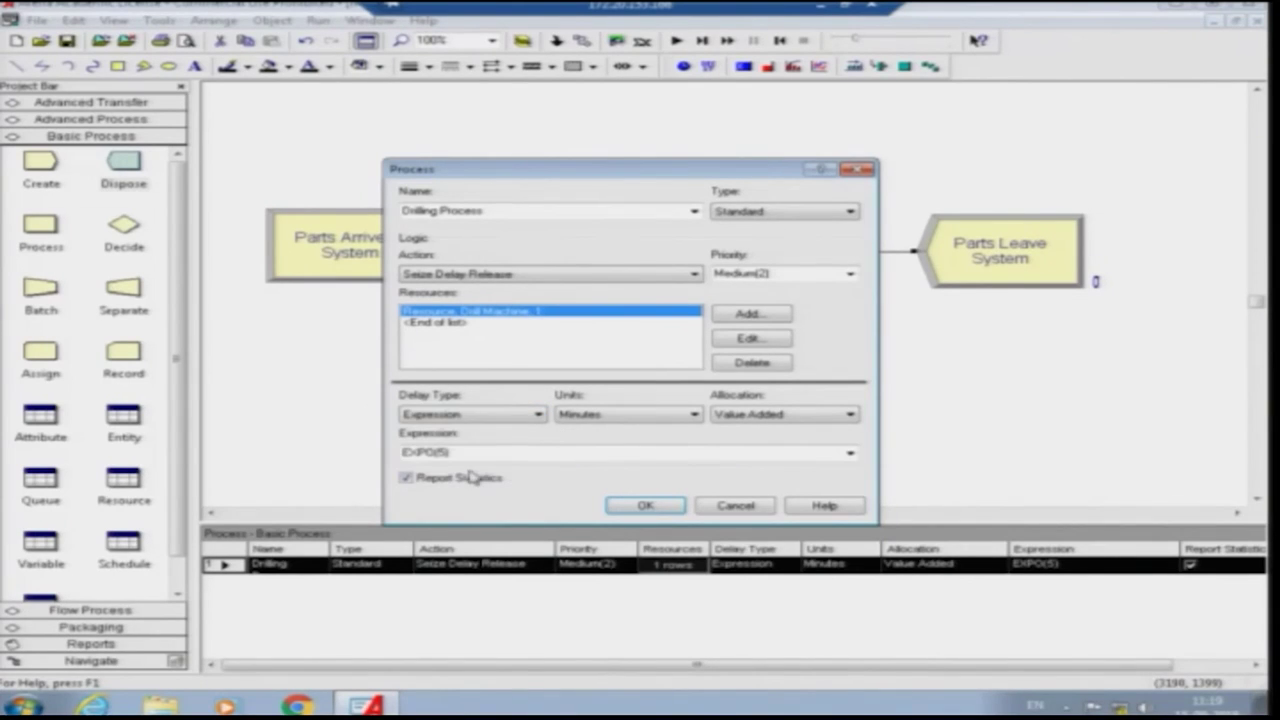
click(850, 453)
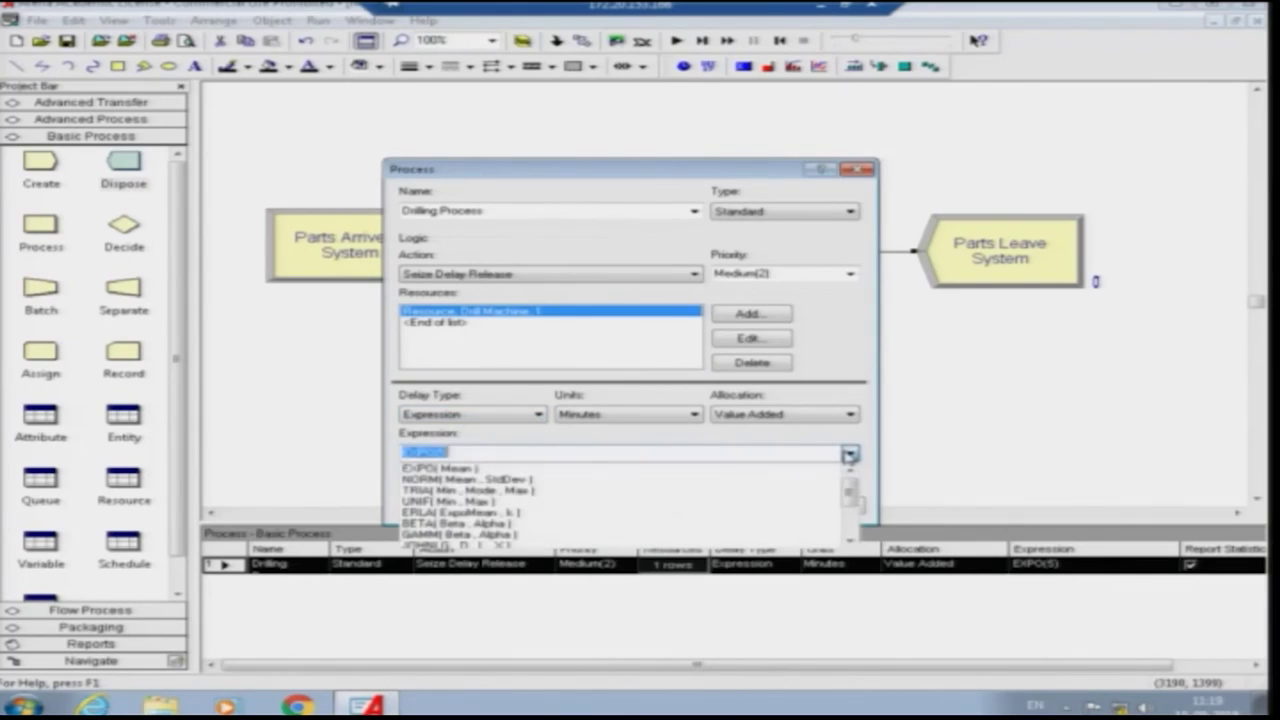
click(763, 490)
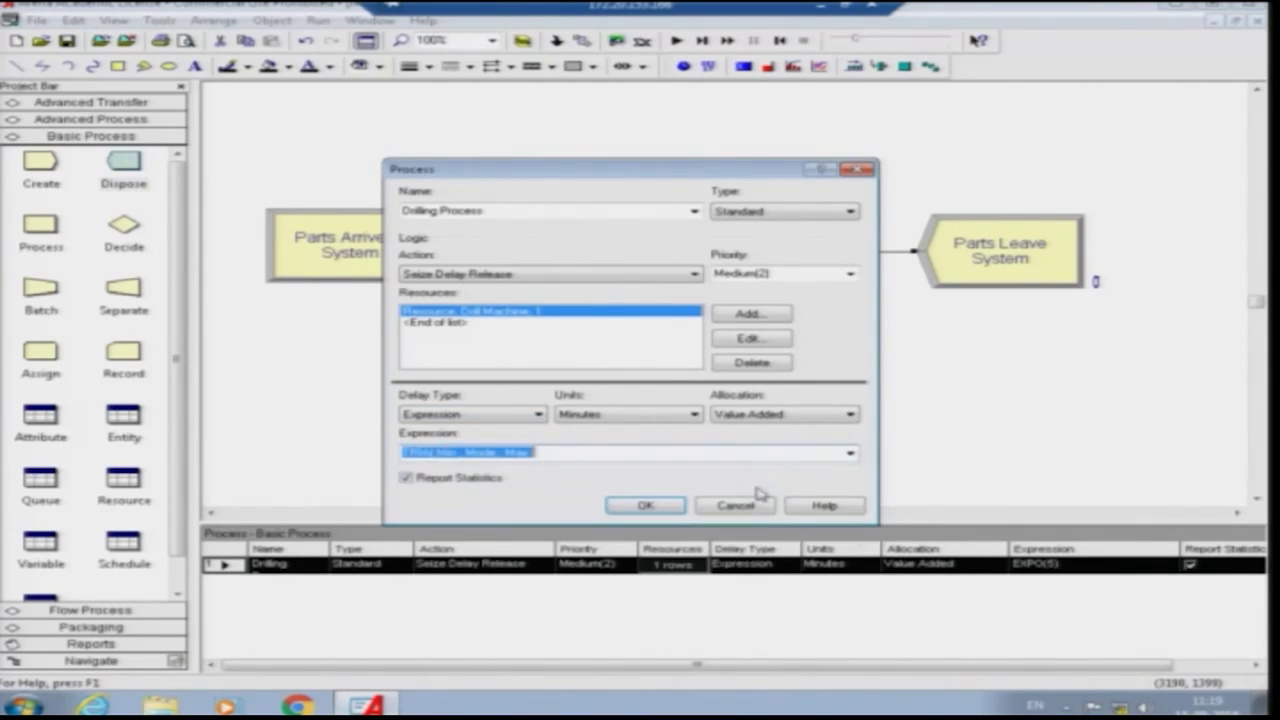
click(585, 455)
click(850, 454)
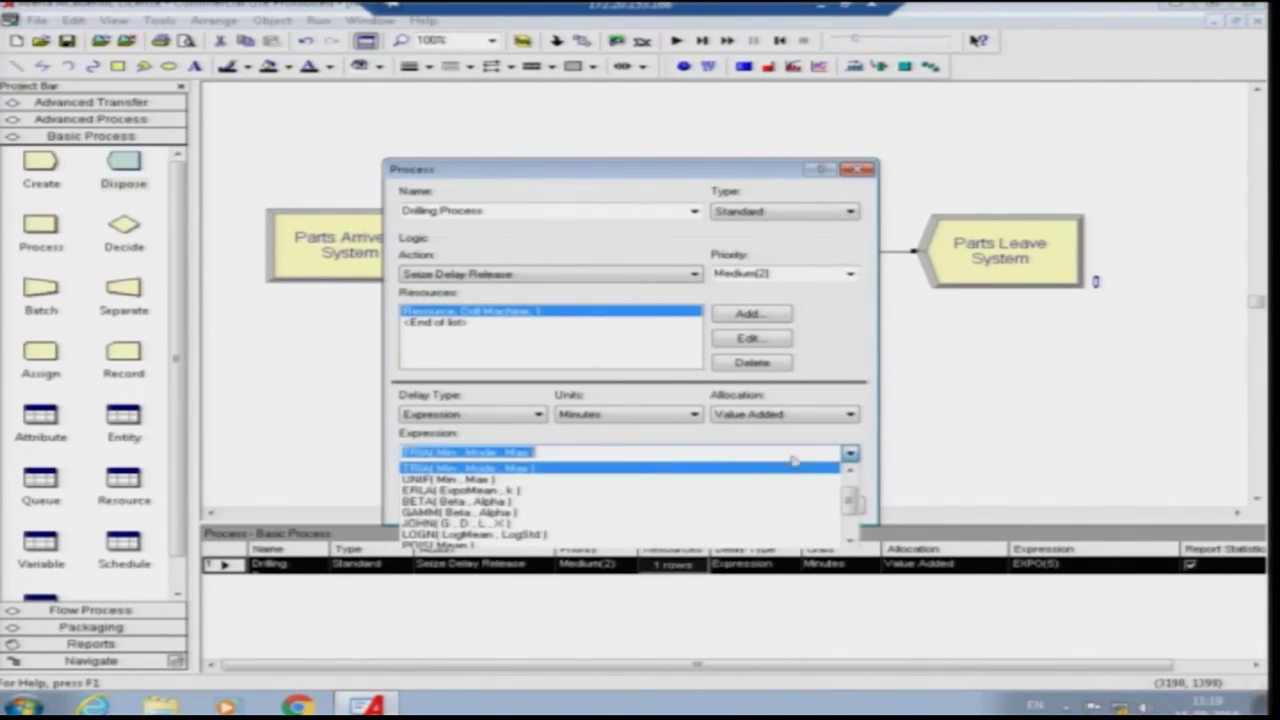
scroll(849, 480, up, 2)
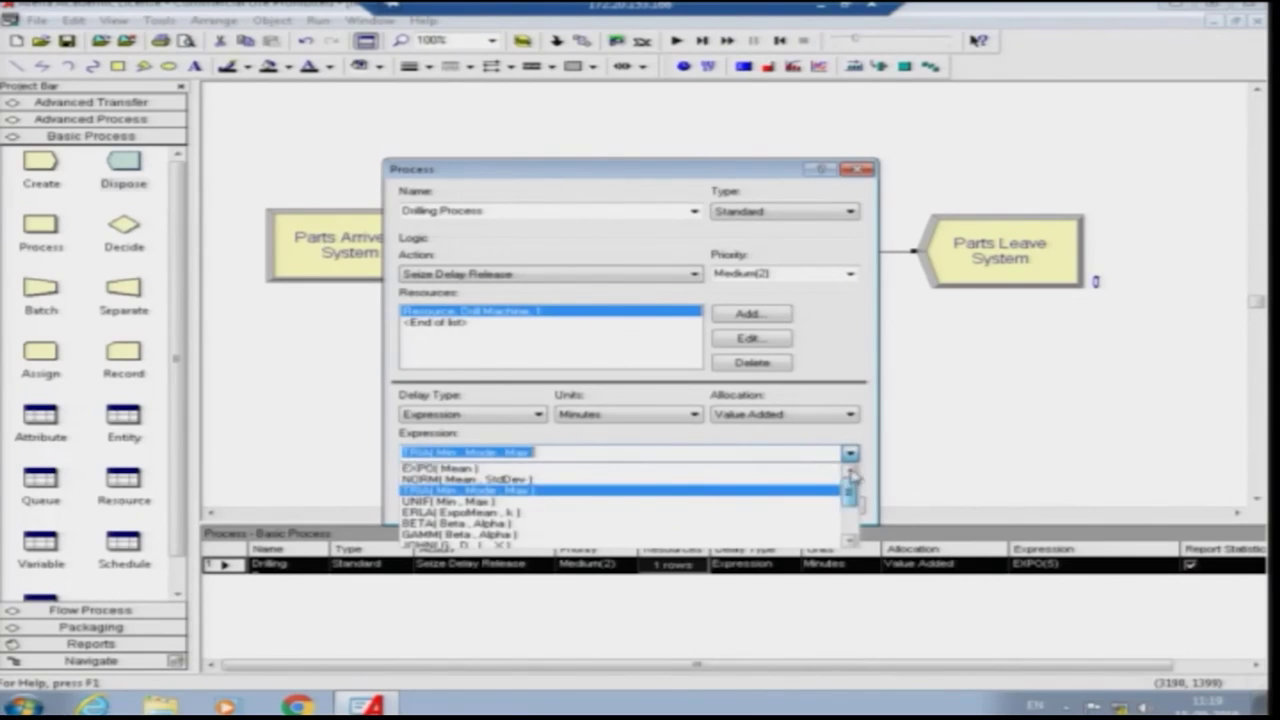
click(629, 468)
click(476, 452)
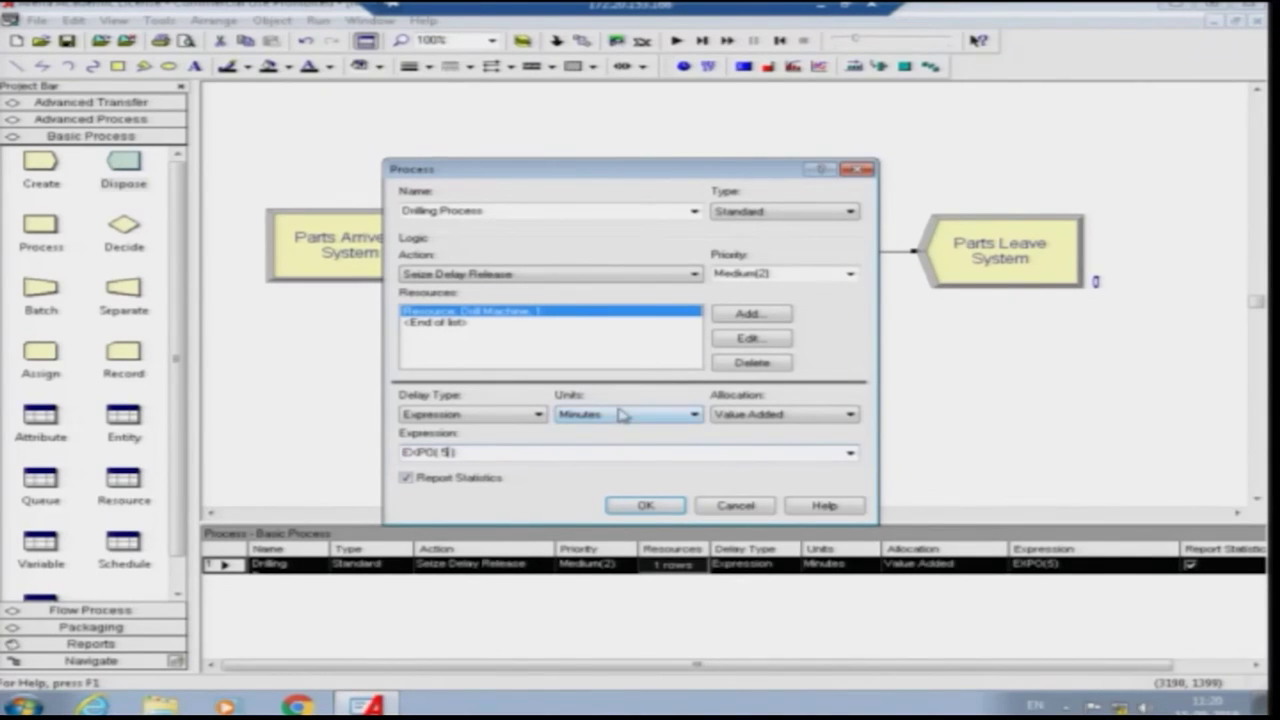
click(646, 505)
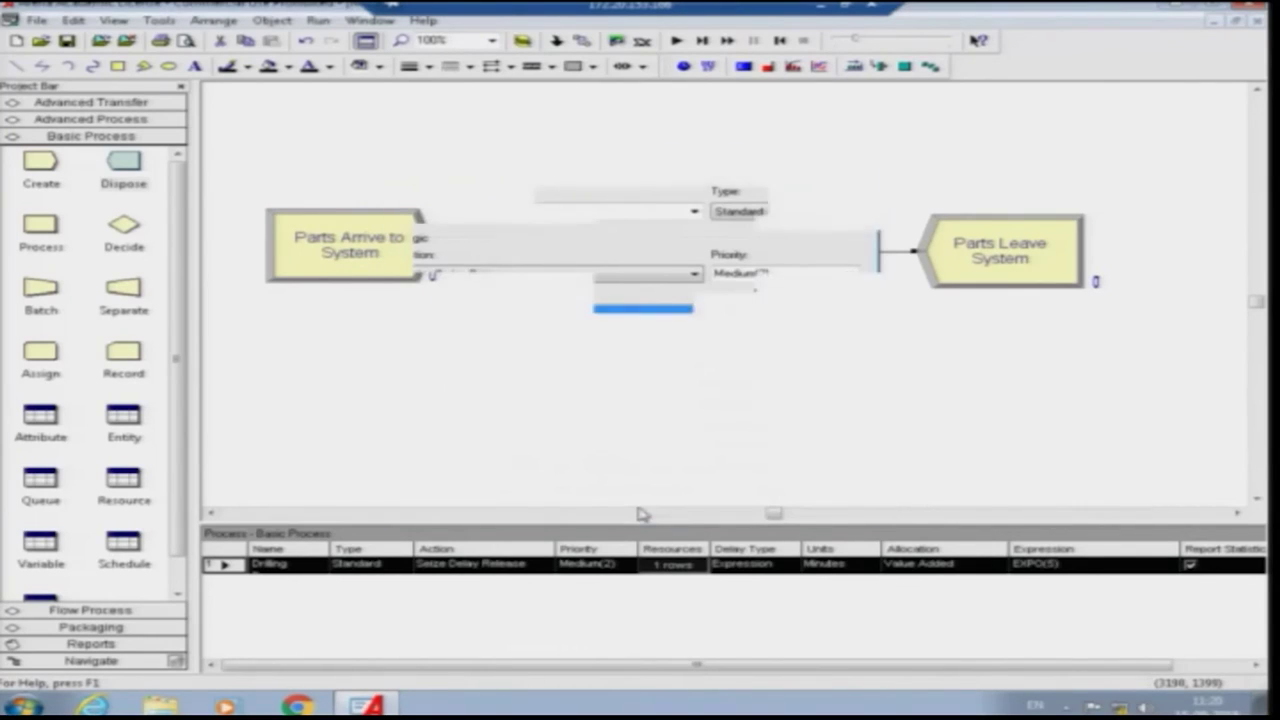
Step: Run the simulation with exponential drilling times to completion and list the sections of its Category Overview report
click(676, 41)
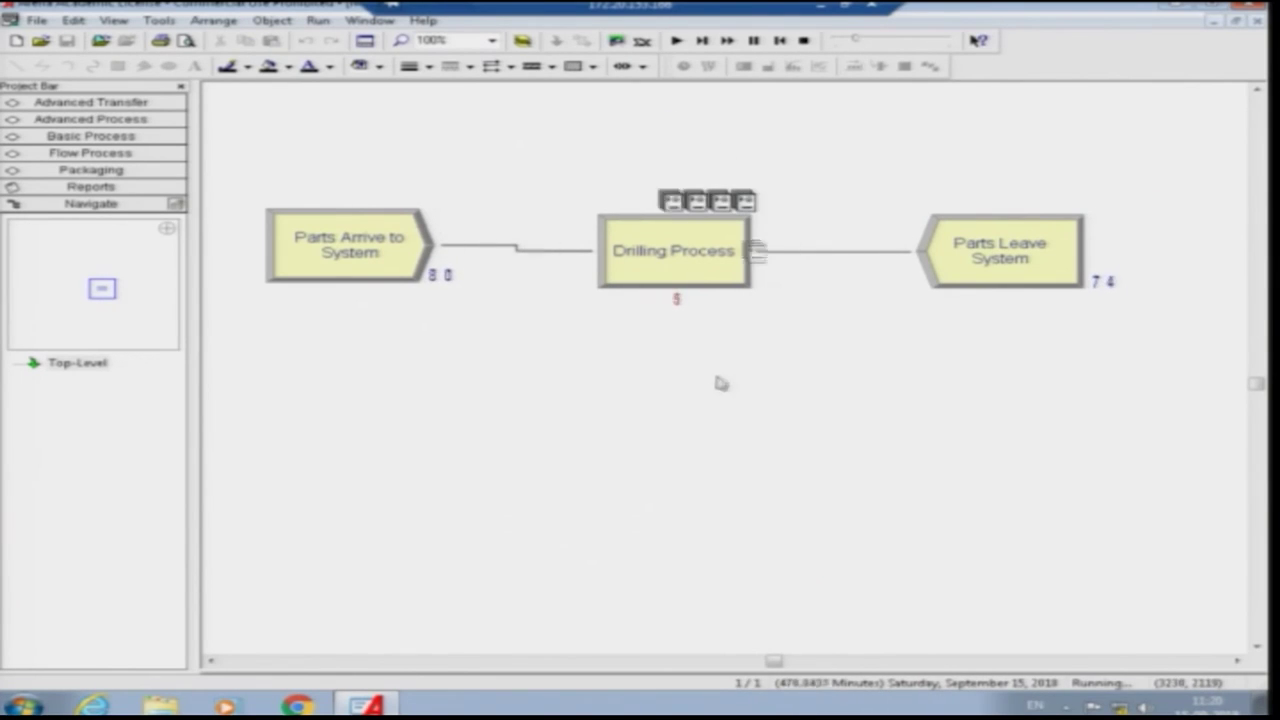
click(632, 389)
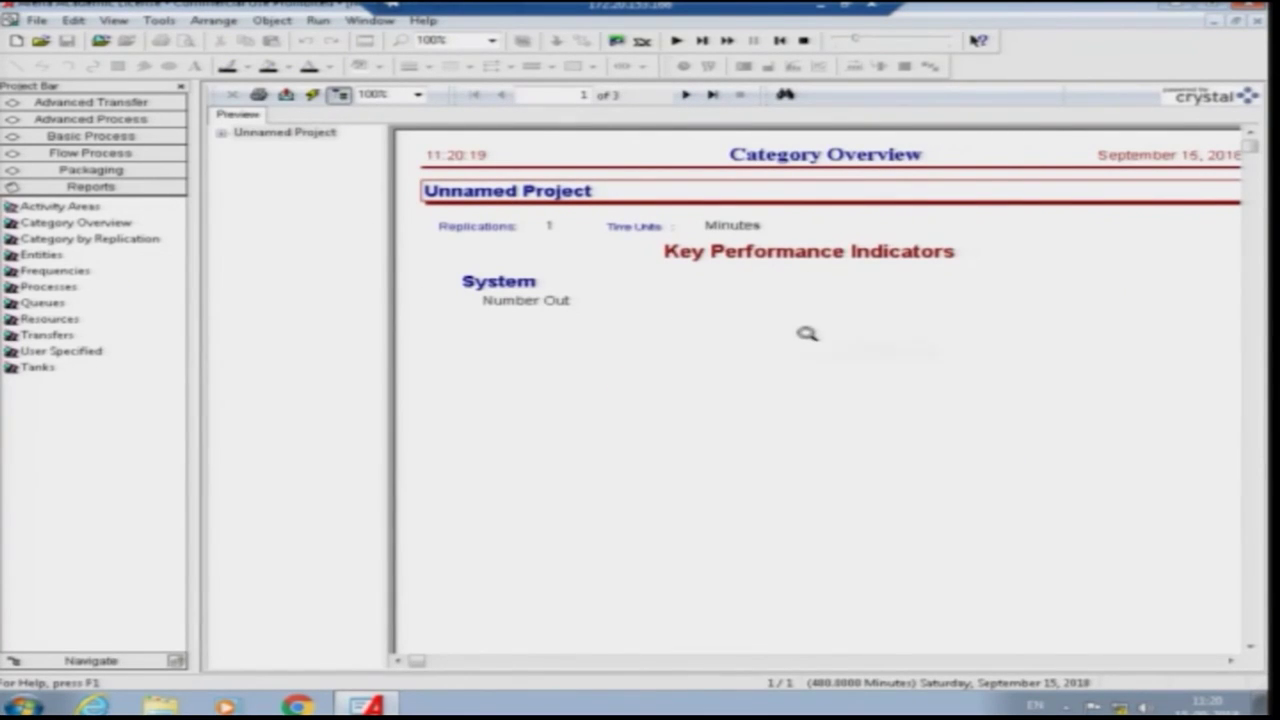
click(222, 133)
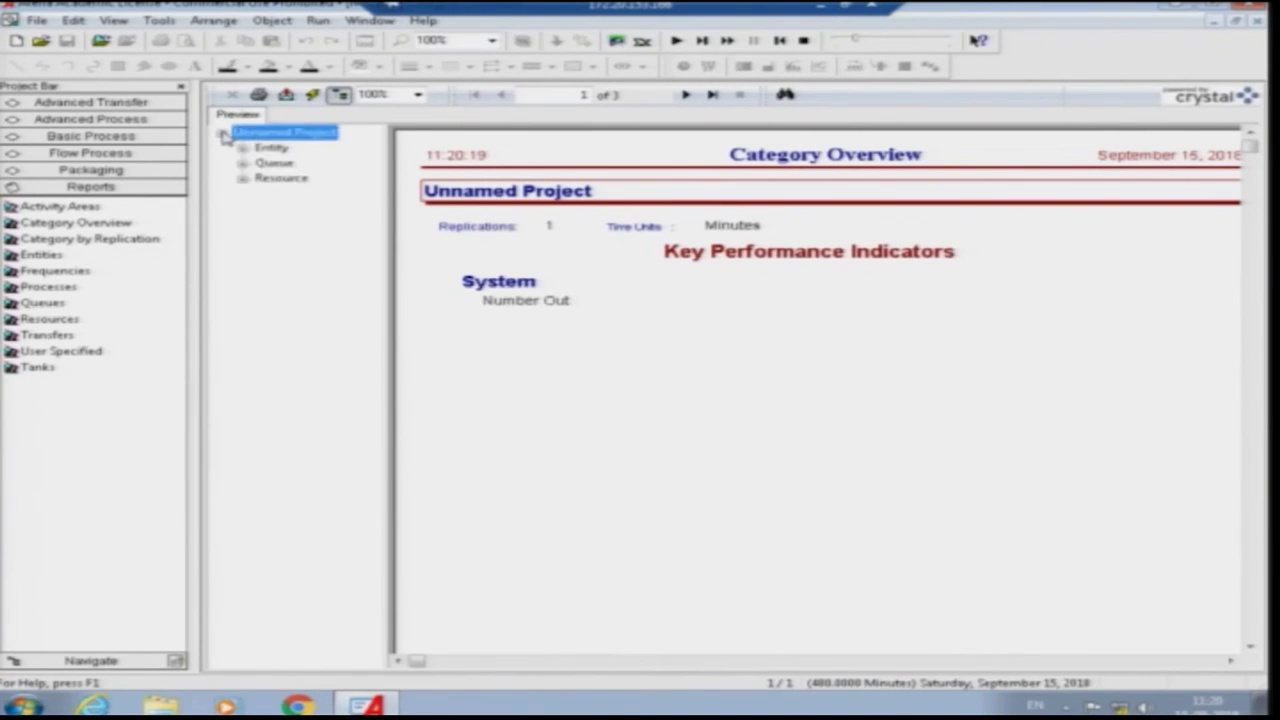
Step: Review the system's Number Out and the Entity section's times, Number In, Number Out and WIP in the report
click(264, 149)
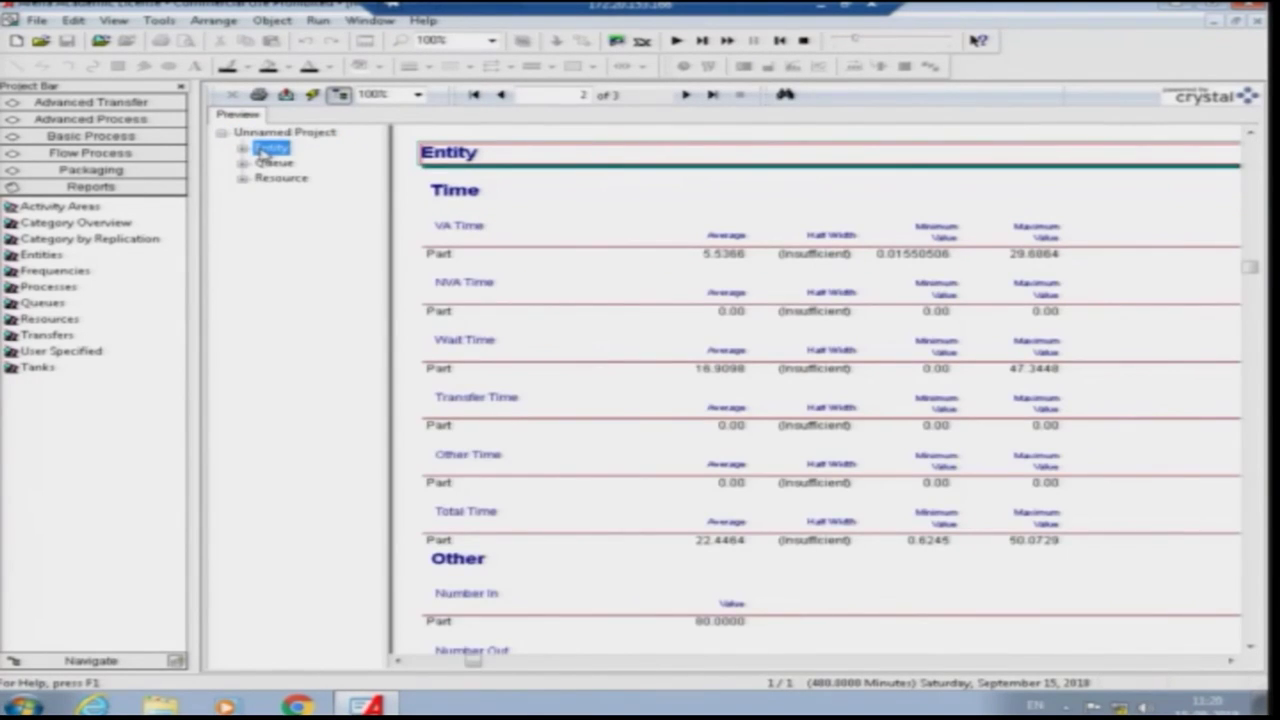
click(271, 134)
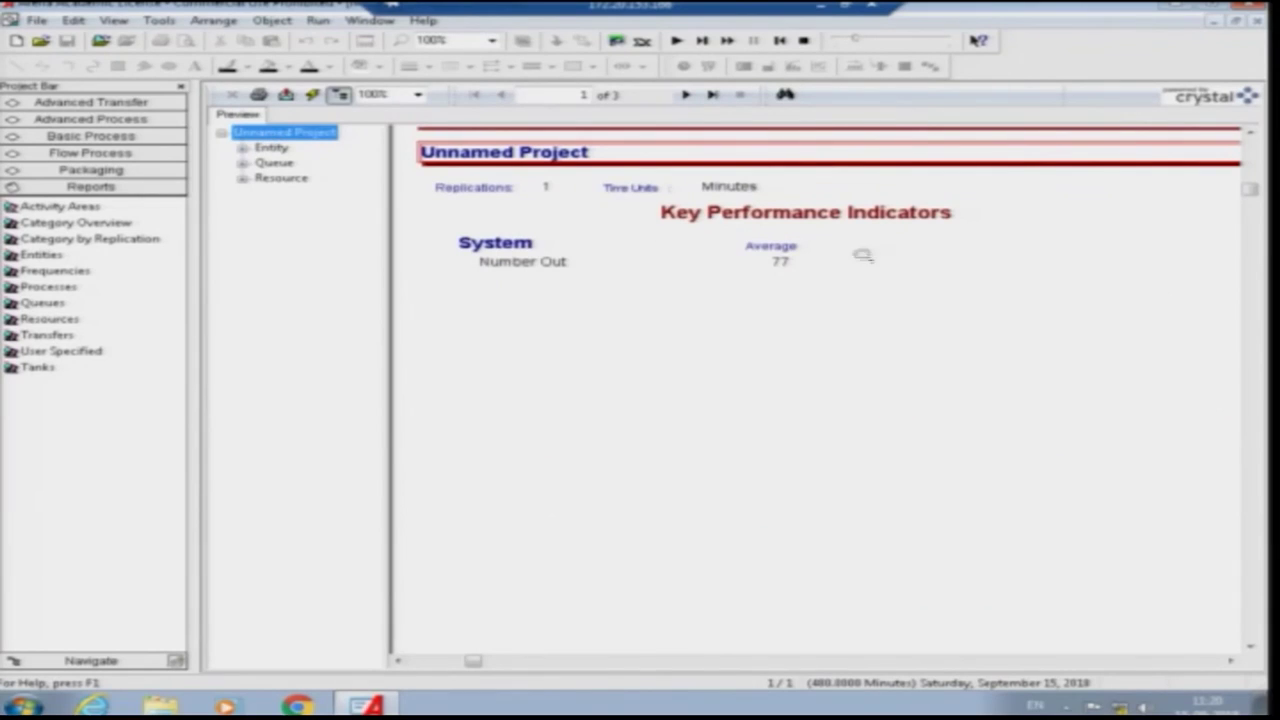
click(272, 148)
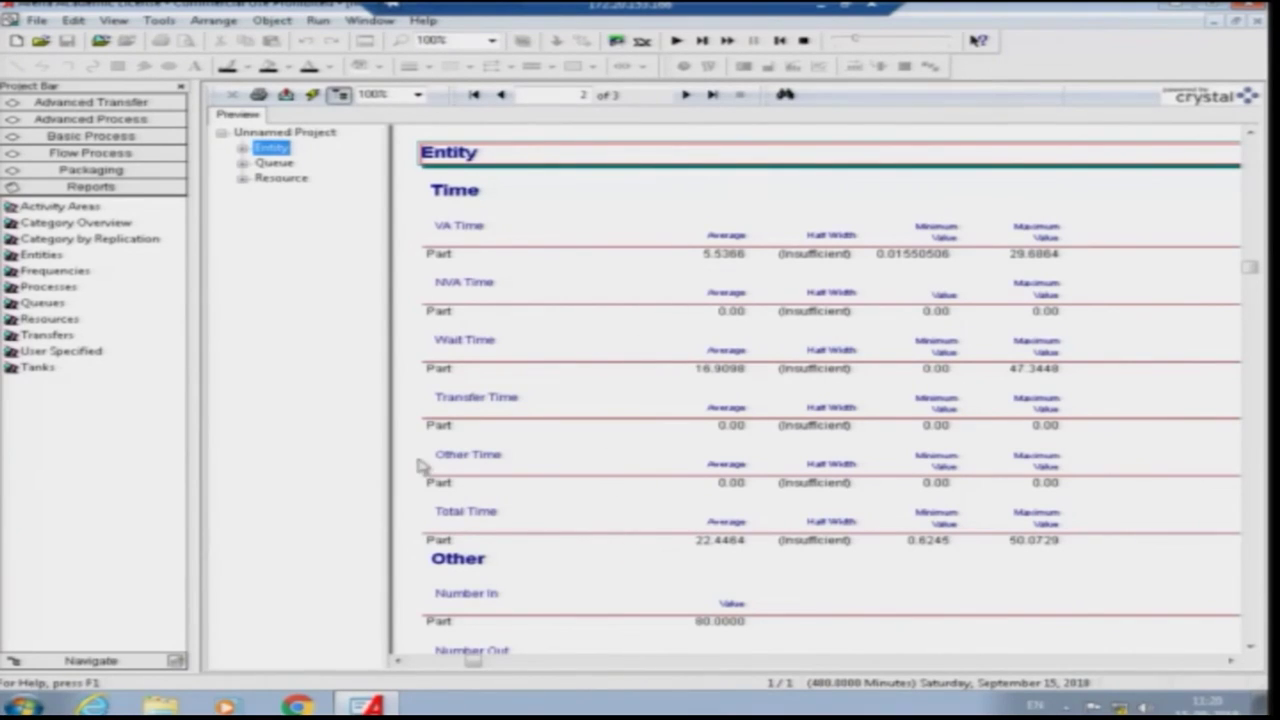
scroll(422, 465, down, 3)
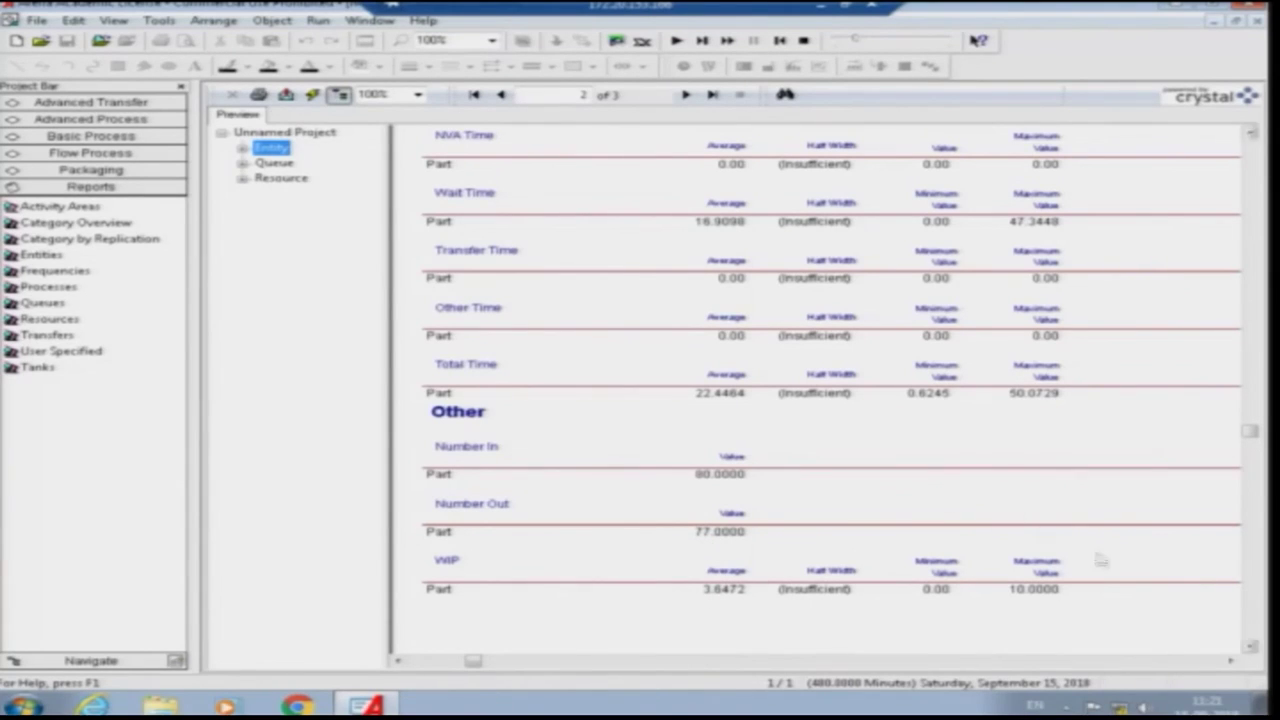
Step: Examine the drilling queue's waiting figures and the Drill Machine's usage in the report, and return to the Entity section
click(275, 163)
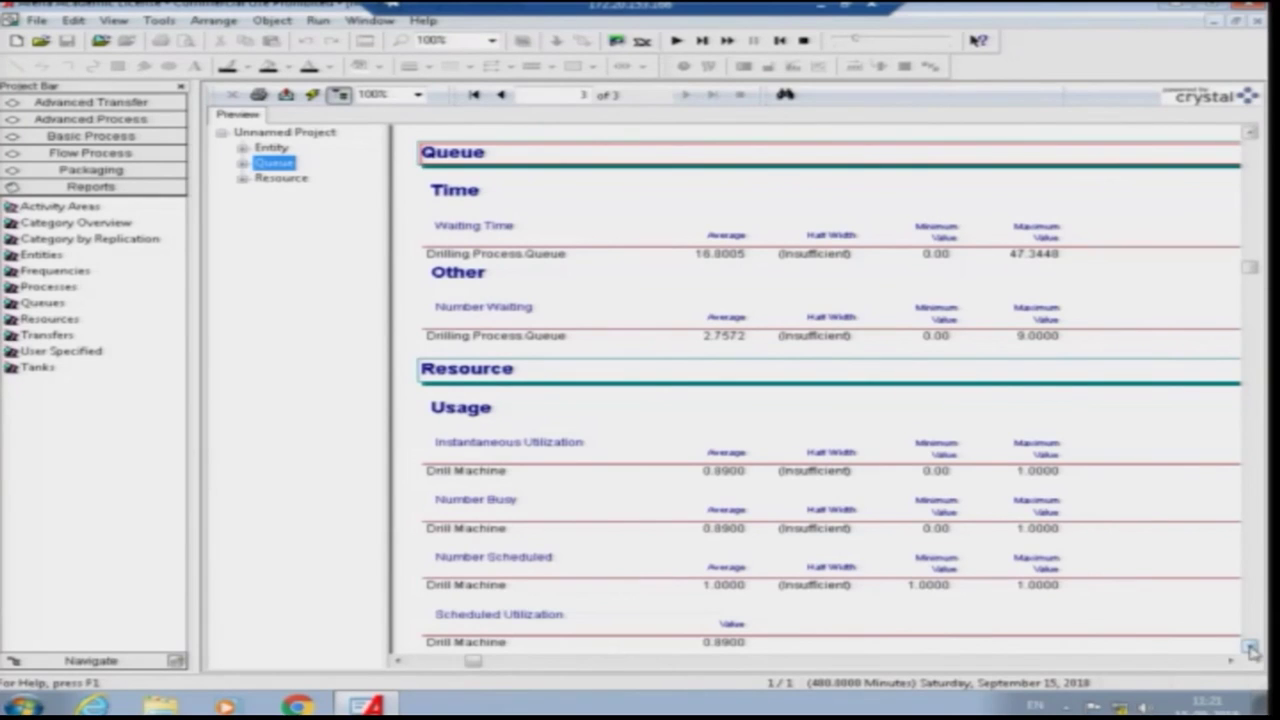
click(296, 180)
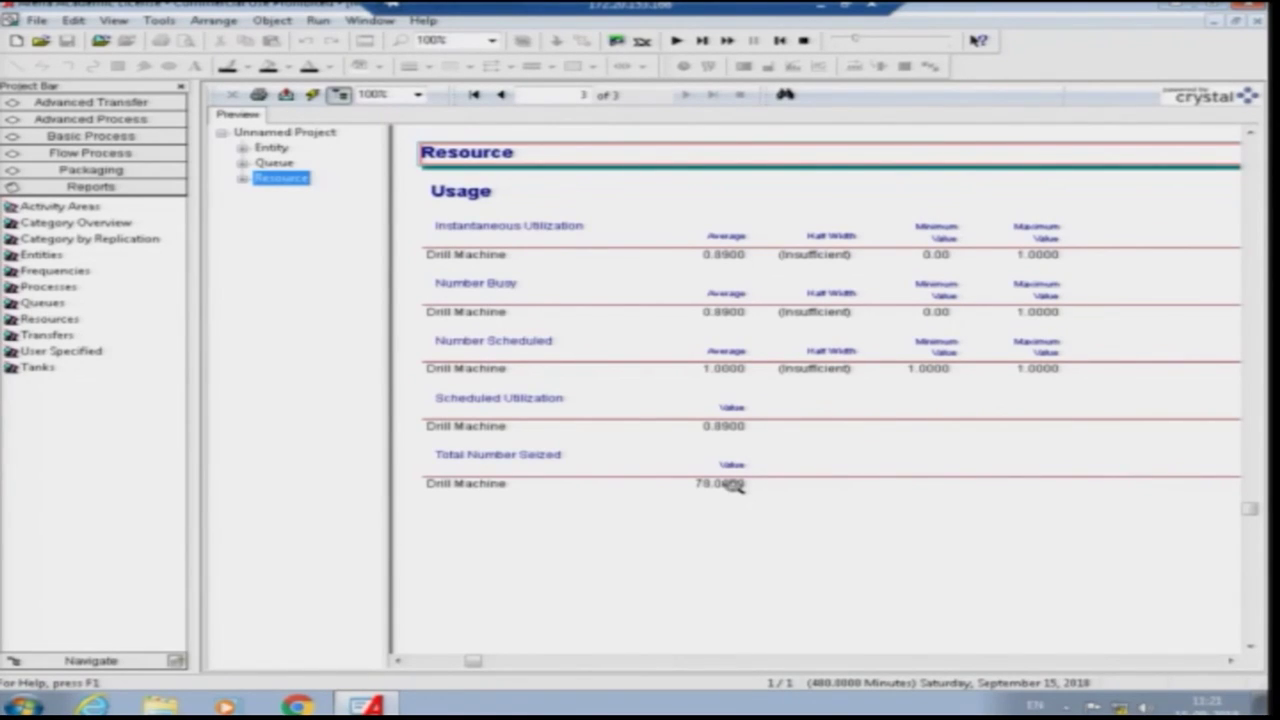
click(270, 163)
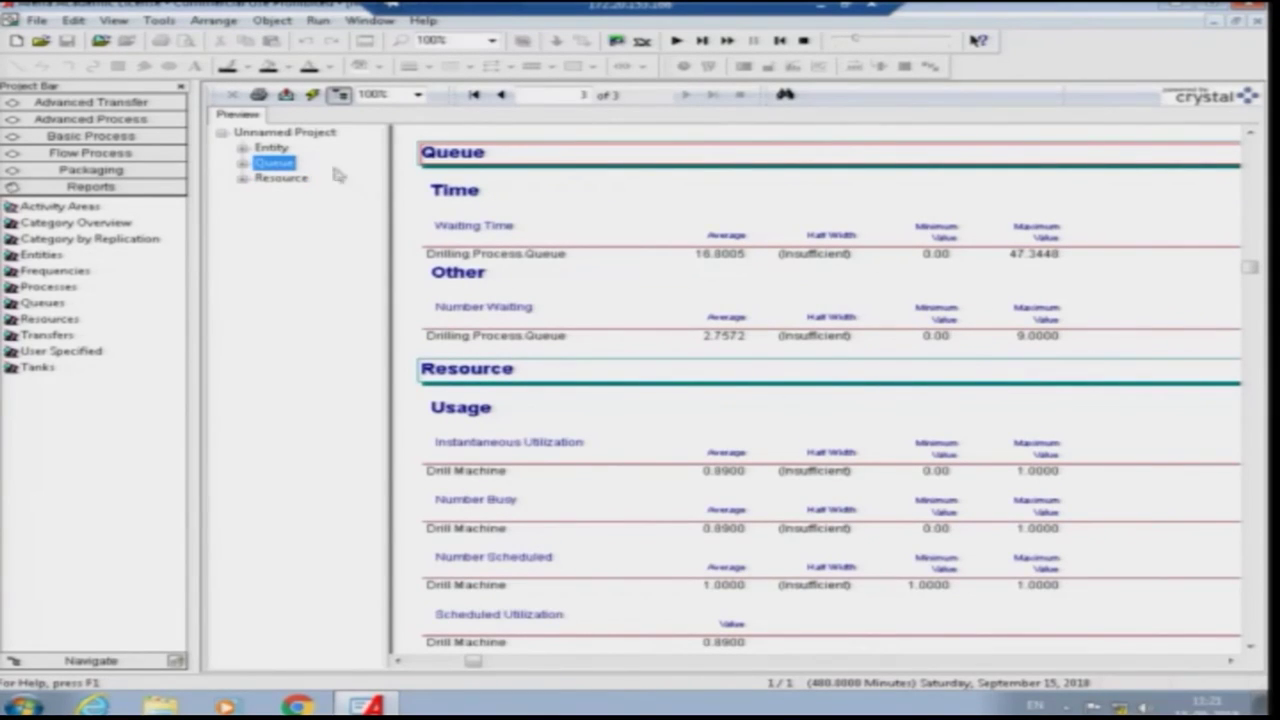
click(270, 148)
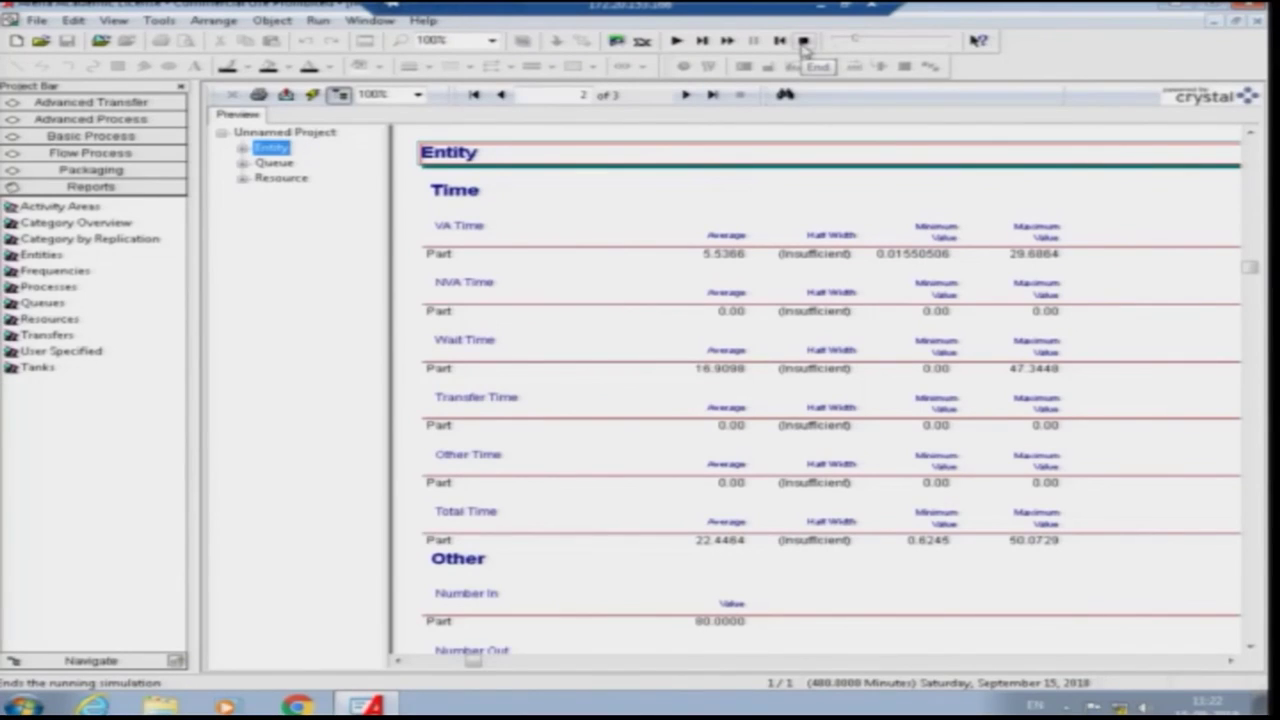
Step: End the simulation run and move Parts Arrive to System slightly down, level with the Drilling Process
click(803, 42)
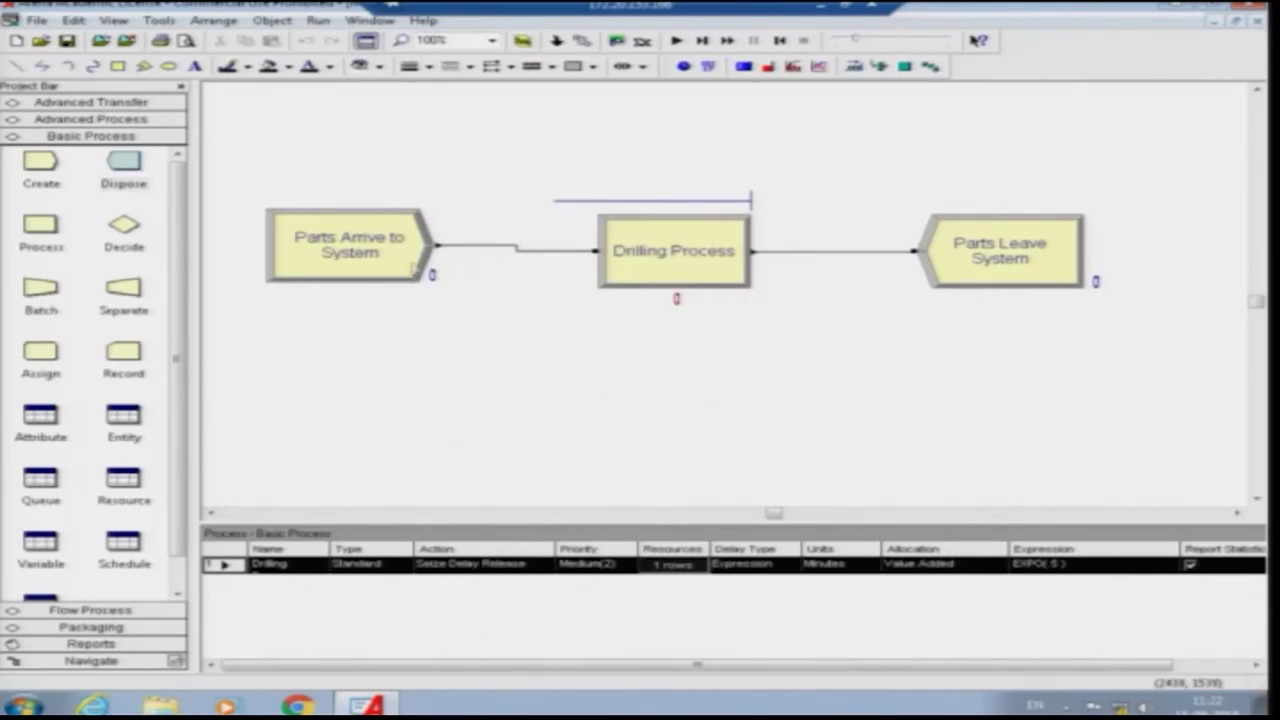
drag(381, 253, 374, 256)
click(643, 254)
click(368, 245)
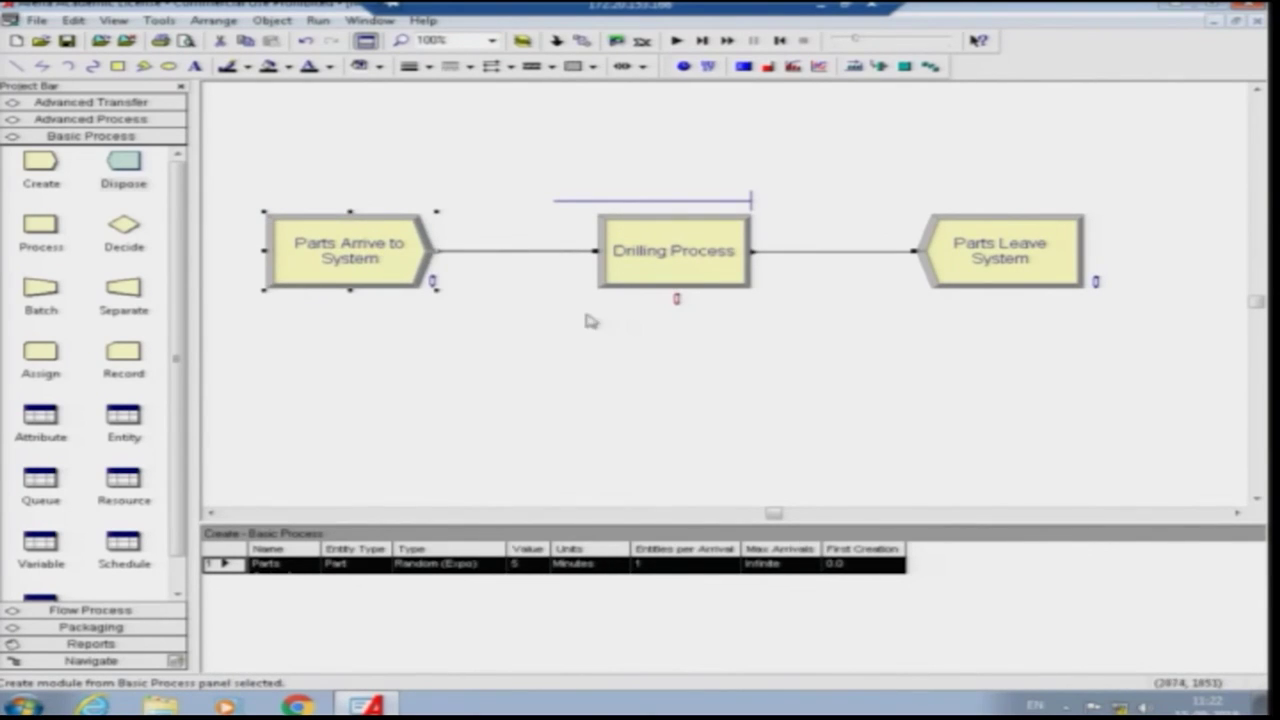
Step: Check the time between arrivals settings of Parts Arrive to System and close them without changes
click(660, 268)
click(357, 257)
double_click(333, 257)
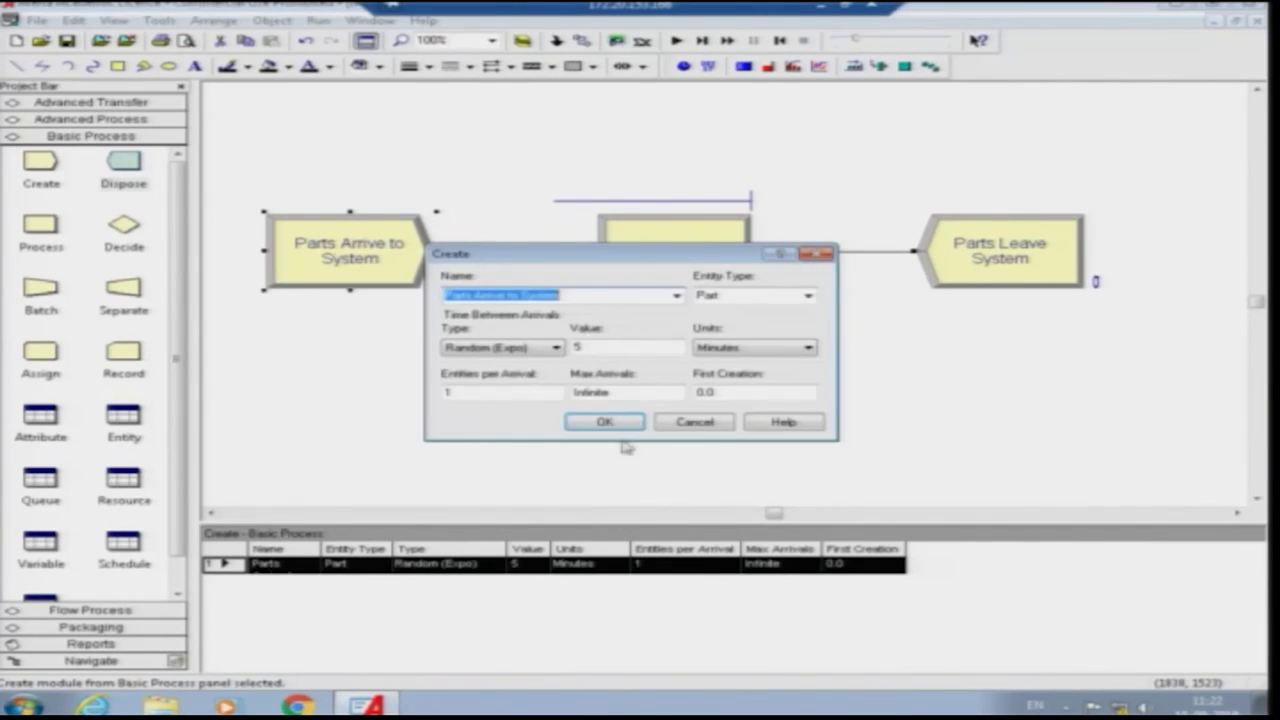
click(607, 423)
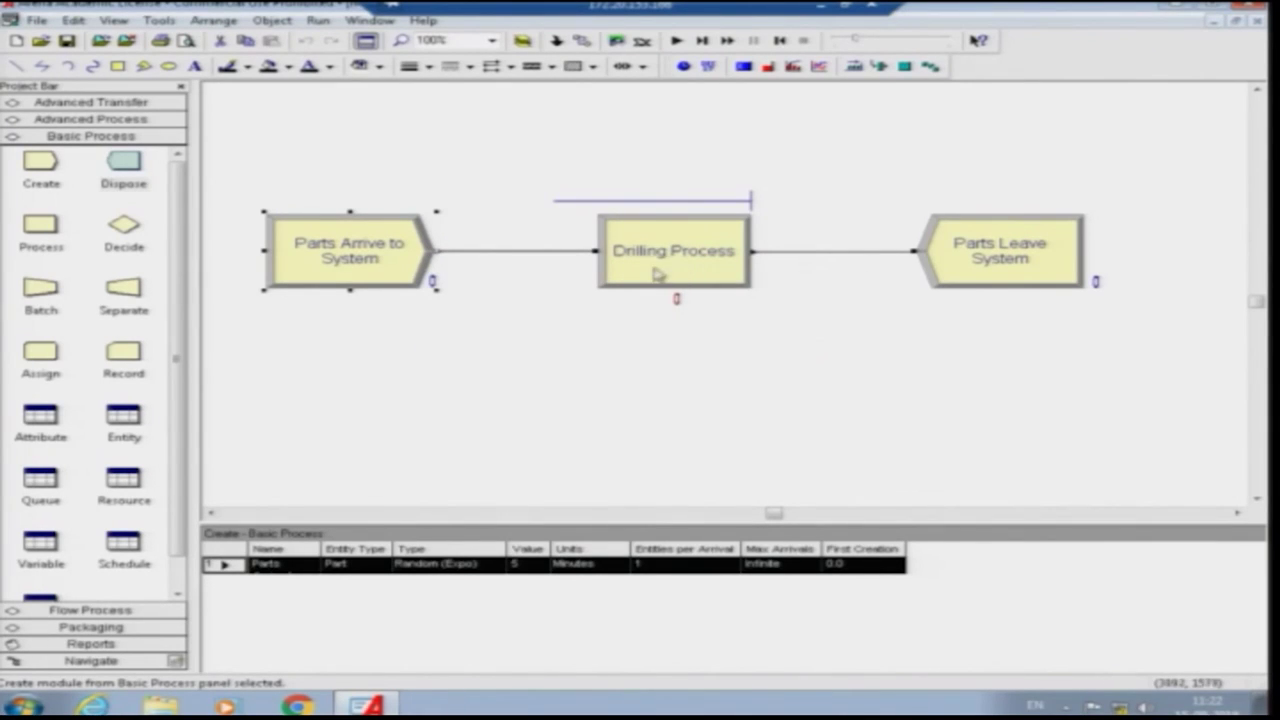
Step: Check the delay type and expression of the Drilling Process and close its settings without changes
click(500, 288)
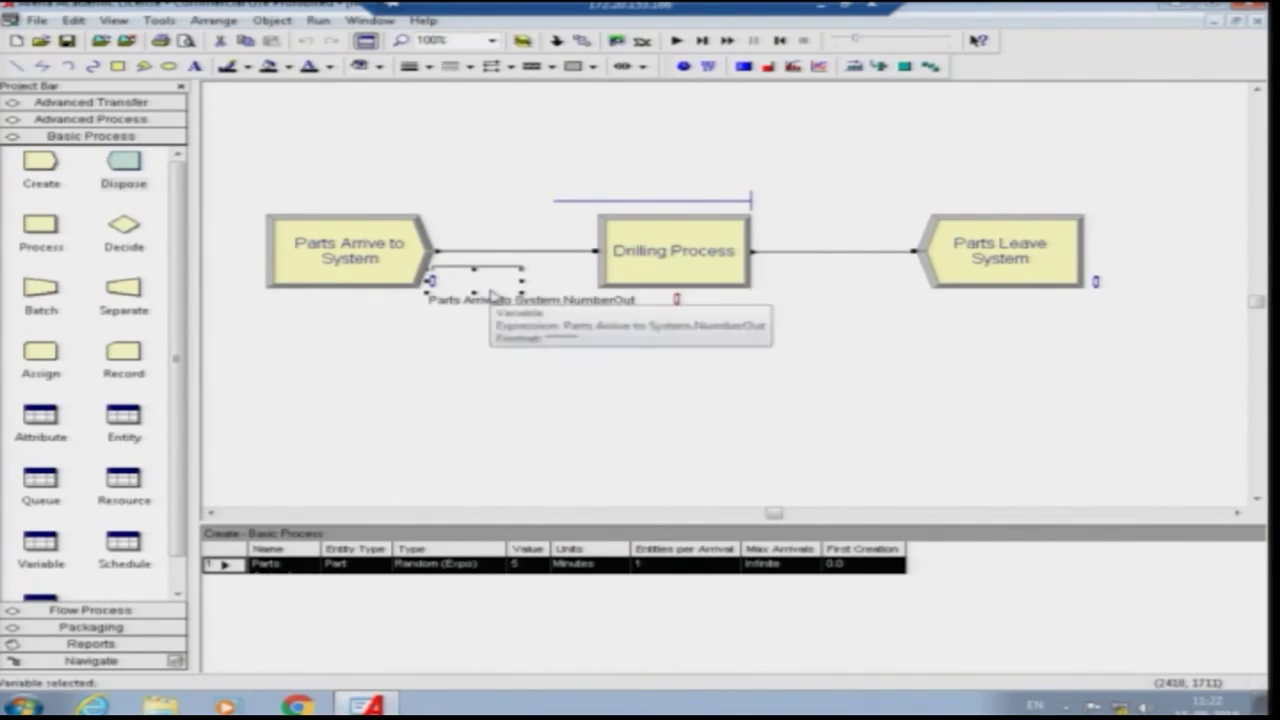
click(548, 204)
click(648, 249)
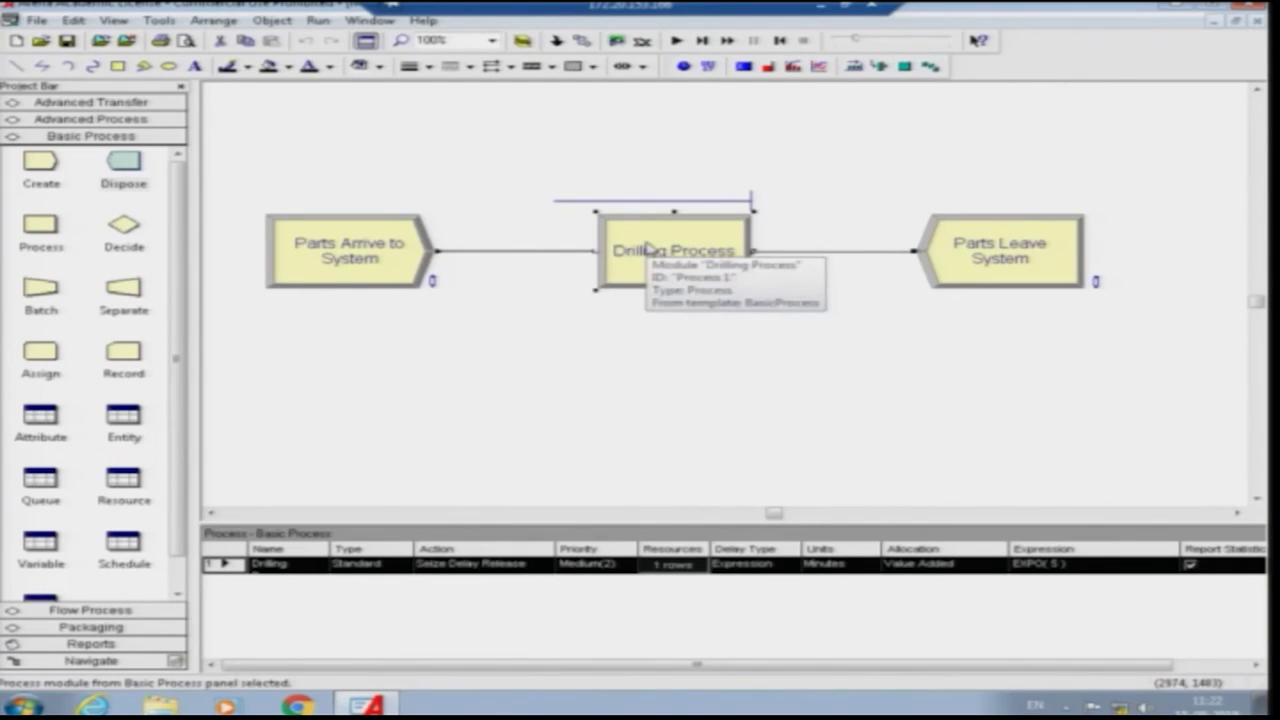
double_click(648, 249)
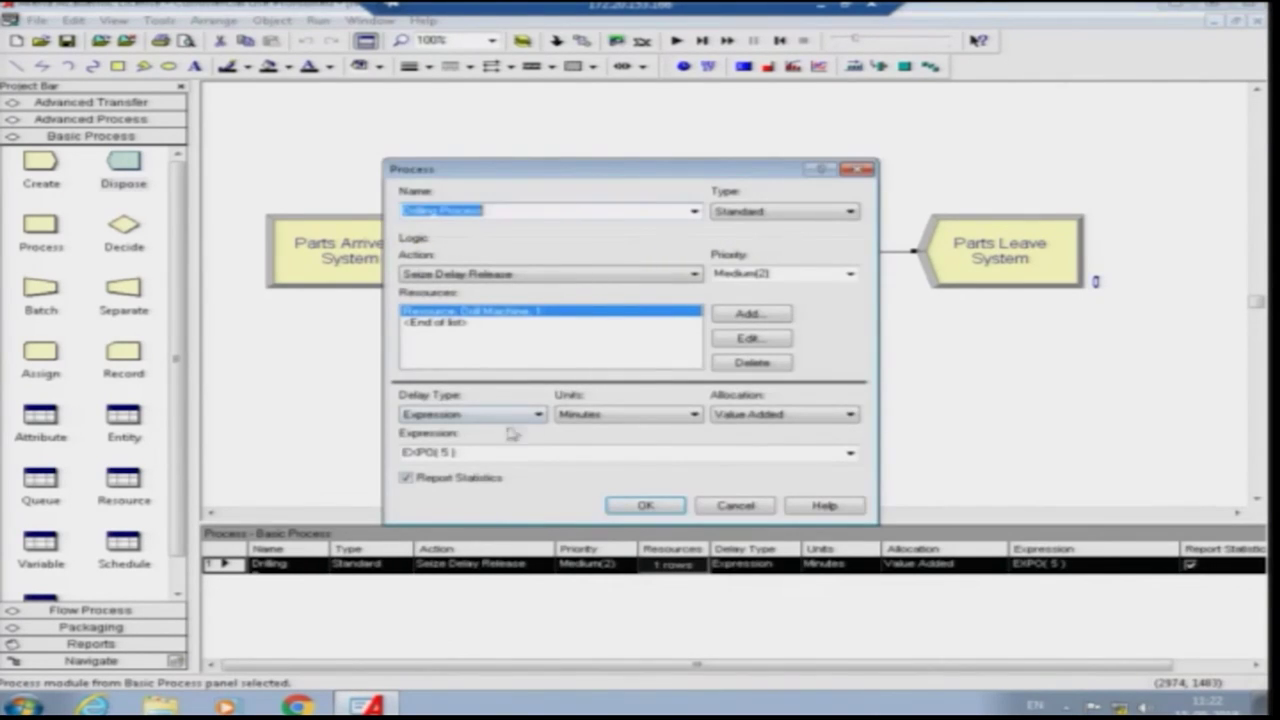
click(652, 507)
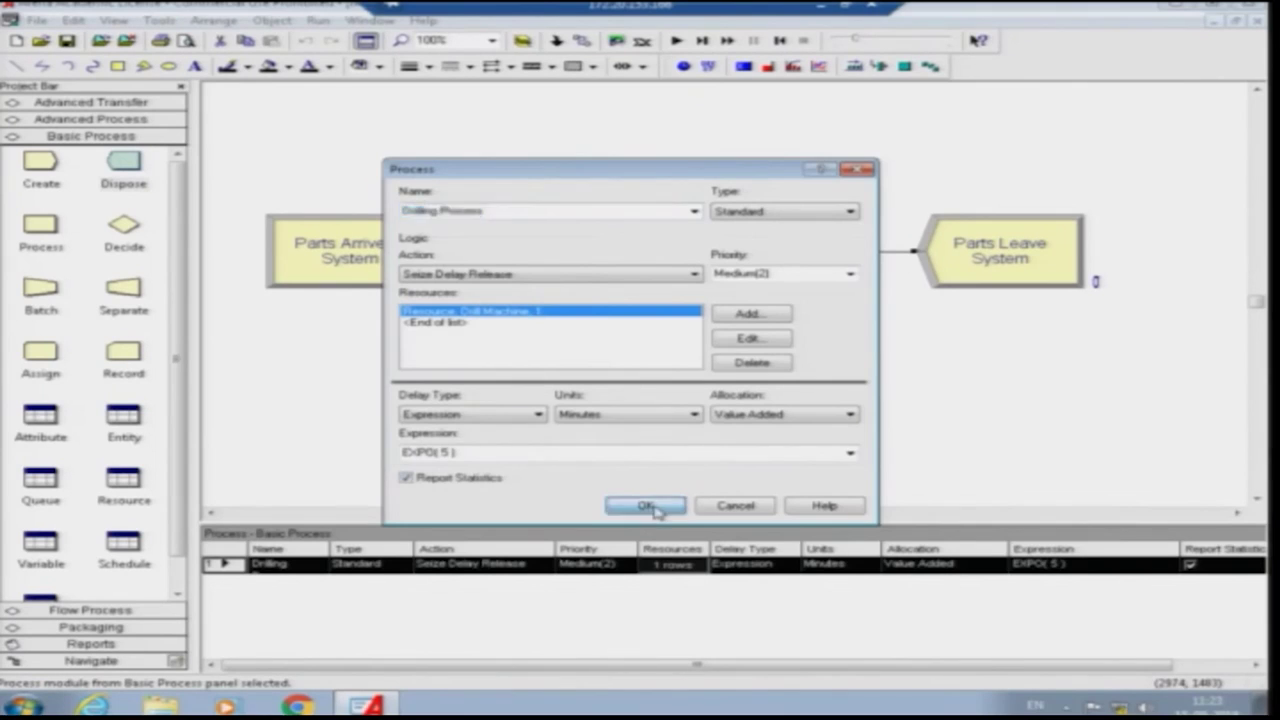